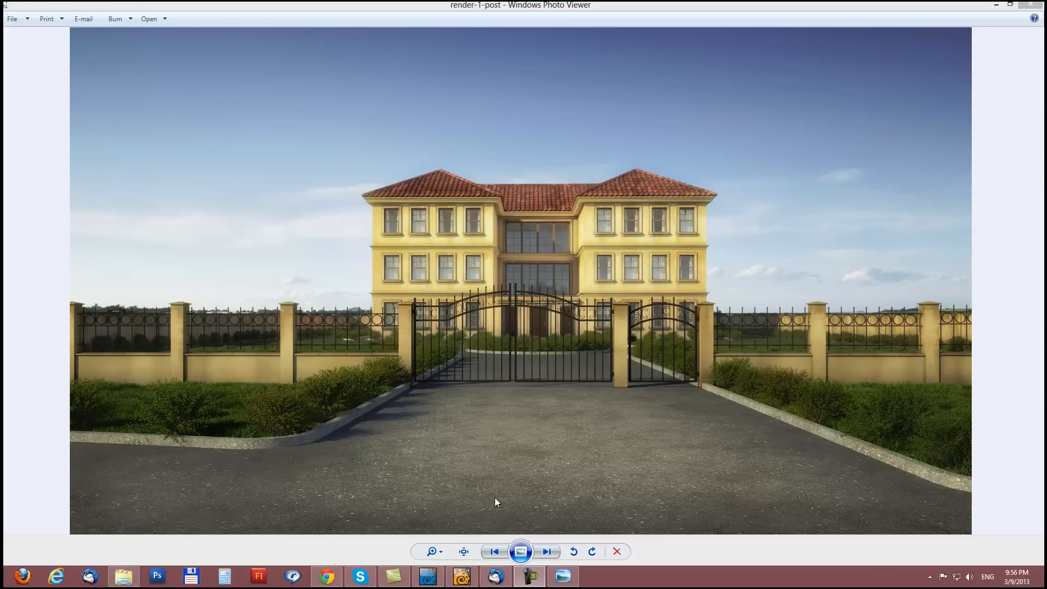
pyautogui.click(465, 581)
pyautogui.keyDown('alt'); pyautogui.moveTo(506, 409); pyautogui.dragTo(589, 350); pyautogui.keyUp('alt')
pyautogui.keyDown('alt'); pyautogui.moveTo(582, 273); pyautogui.dragTo(609, 255); pyautogui.keyUp('alt')
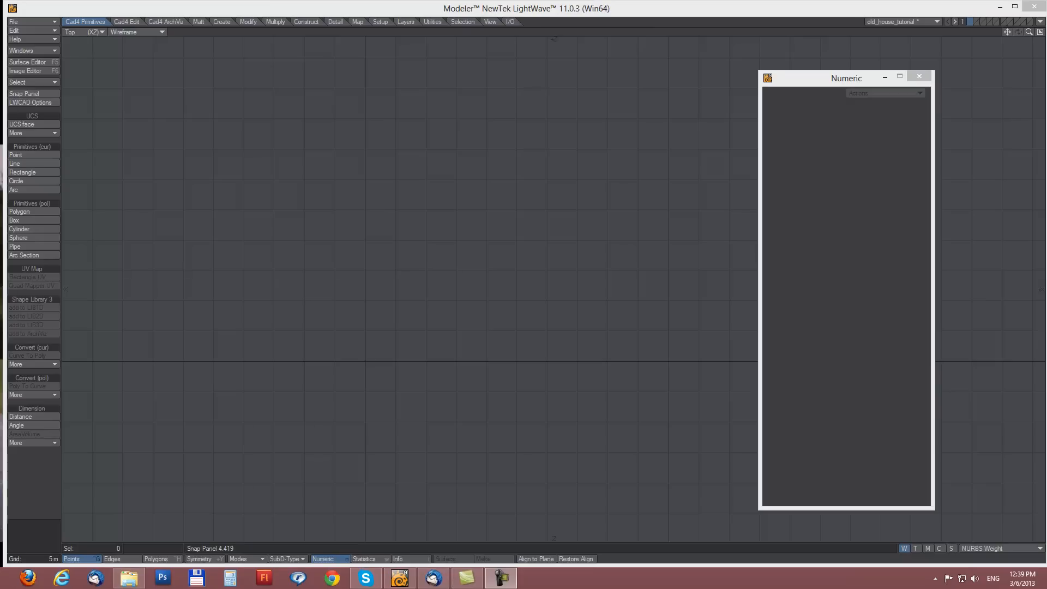
# Step: Draw a 35 m wide, 50 m high rectangle in the top view with its lower-left corner at the origin
pyautogui.click(32, 172)
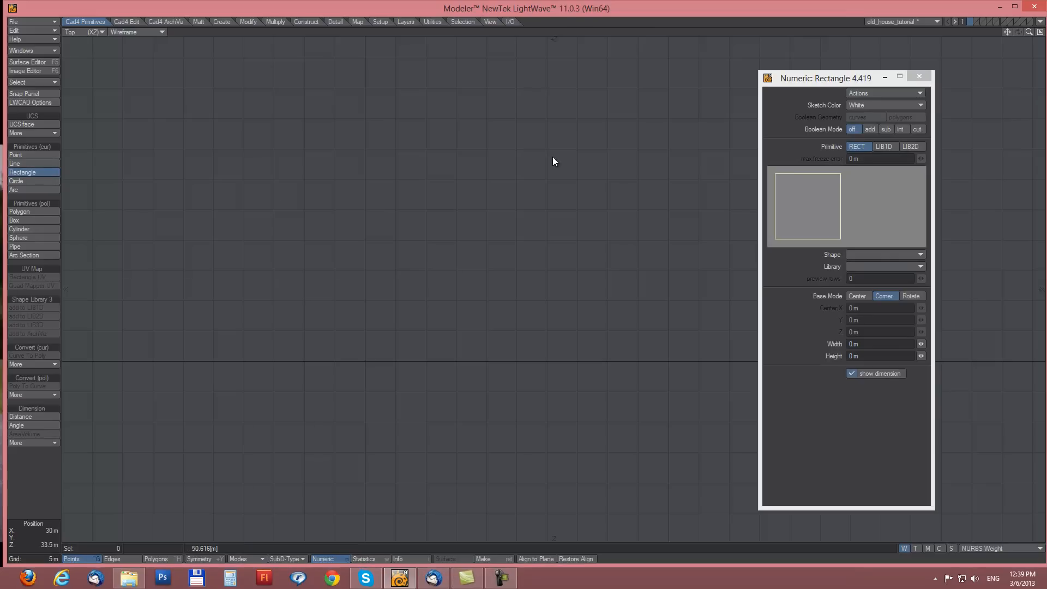
pyautogui.moveTo(386, 71)
pyautogui.mouseDown()
pyautogui.moveTo(528, 351)
pyautogui.moveTo(544, 356)
pyautogui.mouseUp()
pyautogui.moveTo(388, 354); pyautogui.dragTo(366, 361)
pyautogui.moveTo(544, 216); pyautogui.dragTo(577, 223)
pyautogui.moveTo(471, 71); pyautogui.dragTo(468, 58)
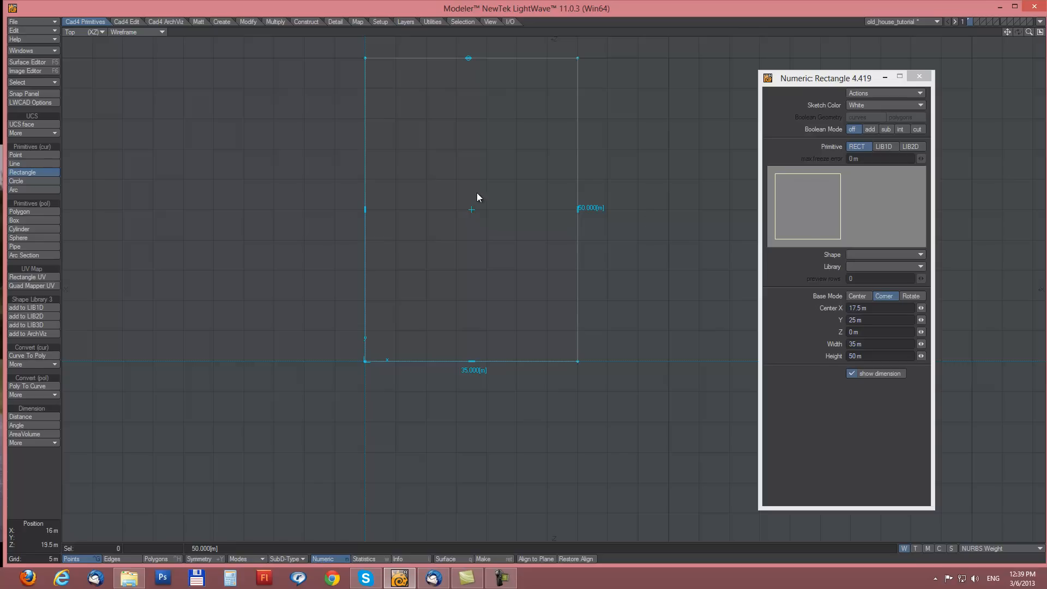
pyautogui.press('Return')
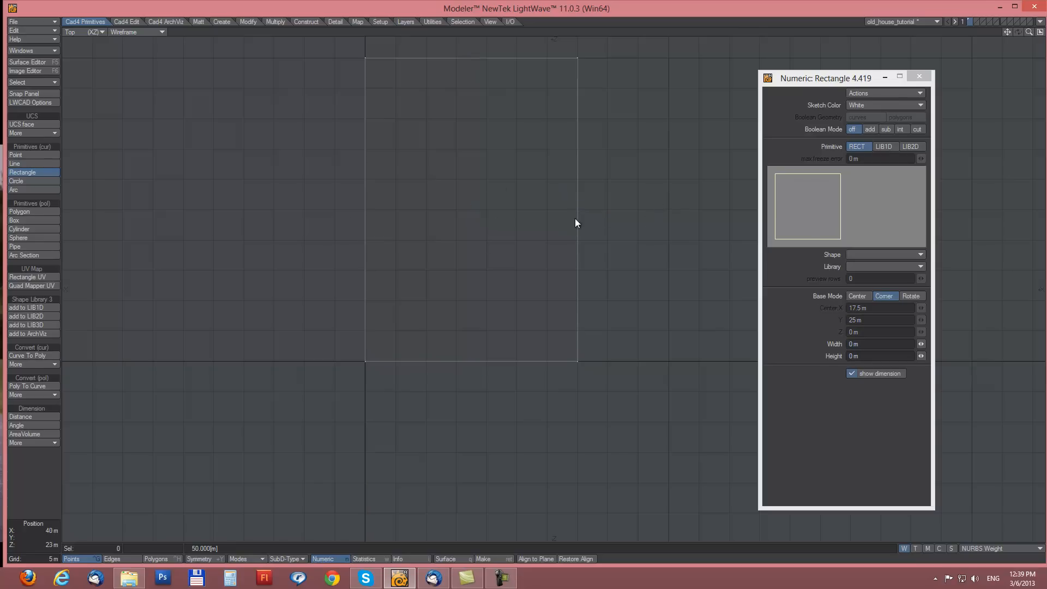
# Step: Draw a line outline below the rectangle, 25 m deep and as wide as the rectangle, joining its two lower corners
pyautogui.click(42, 157)
pyautogui.click(36, 163)
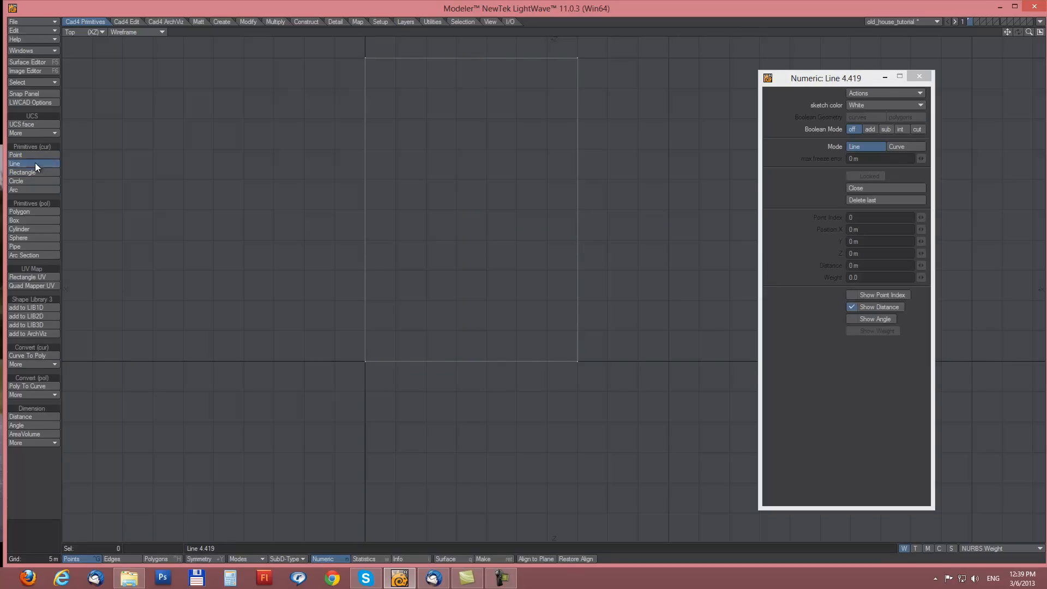
pyautogui.click(362, 513)
pyautogui.click(550, 513)
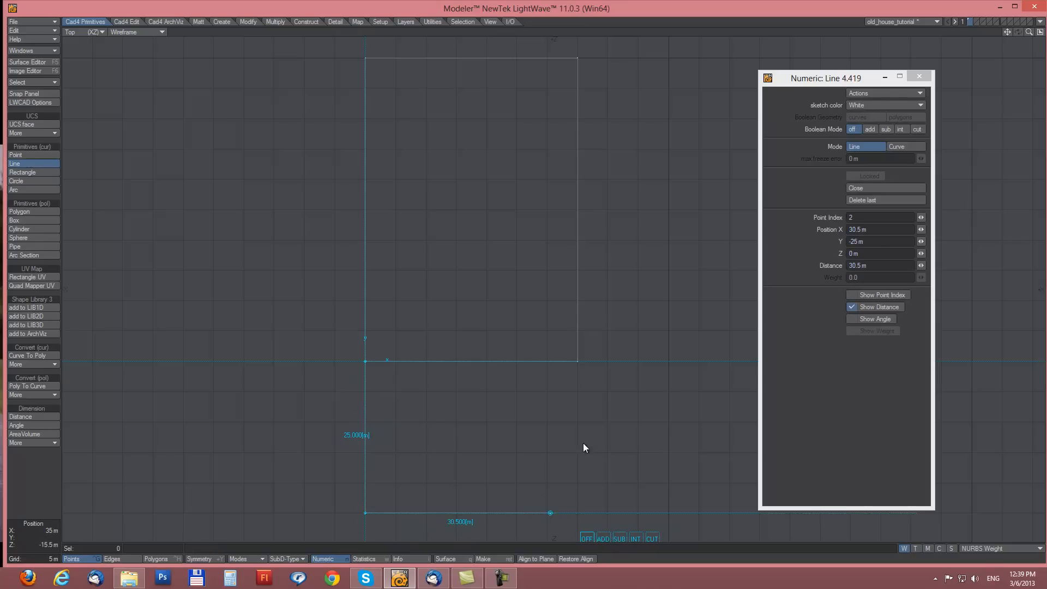
pyautogui.click(577, 360)
pyautogui.moveTo(548, 514); pyautogui.dragTo(556, 514)
pyautogui.rightClick(446, 144)
# Step: Draw a house footprint rectangle 22 m wide and 15 m high, and centre it between the sides in the upper part of the plot
pyautogui.click(24, 171)
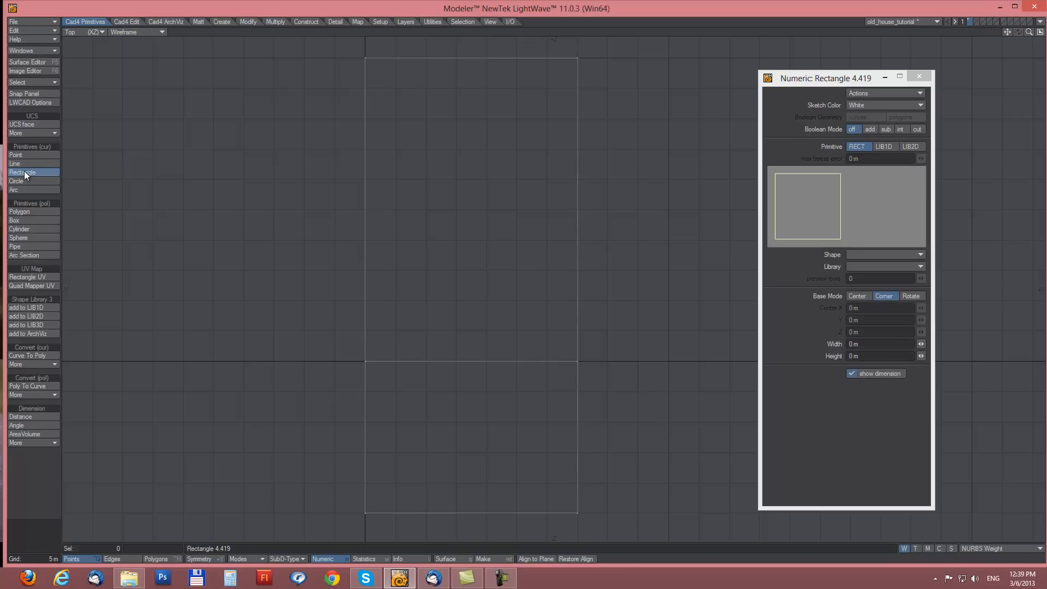
pyautogui.moveTo(417, 102); pyautogui.dragTo(522, 198)
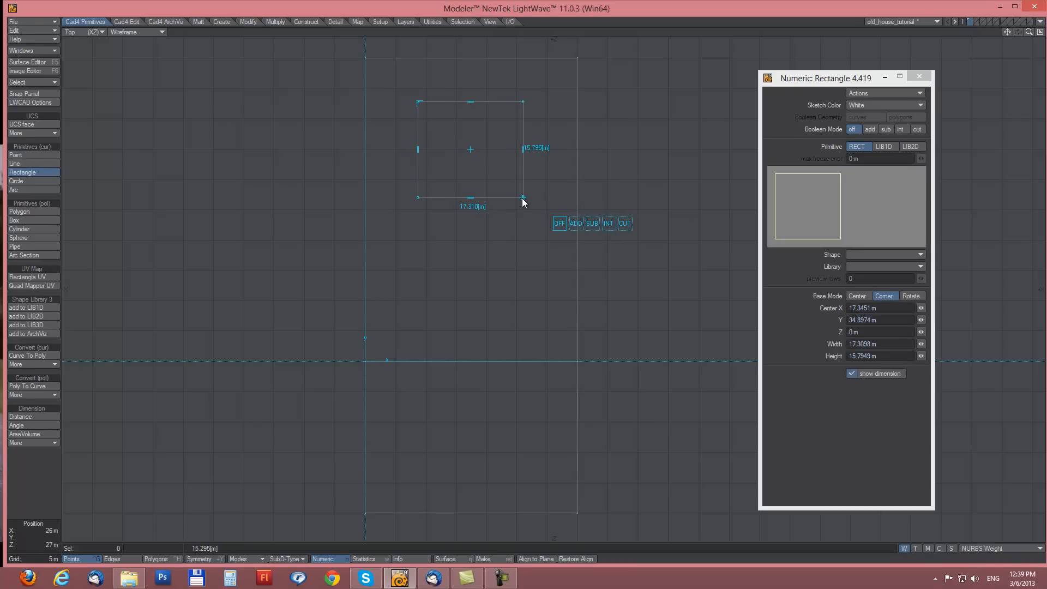
pyautogui.click(887, 345)
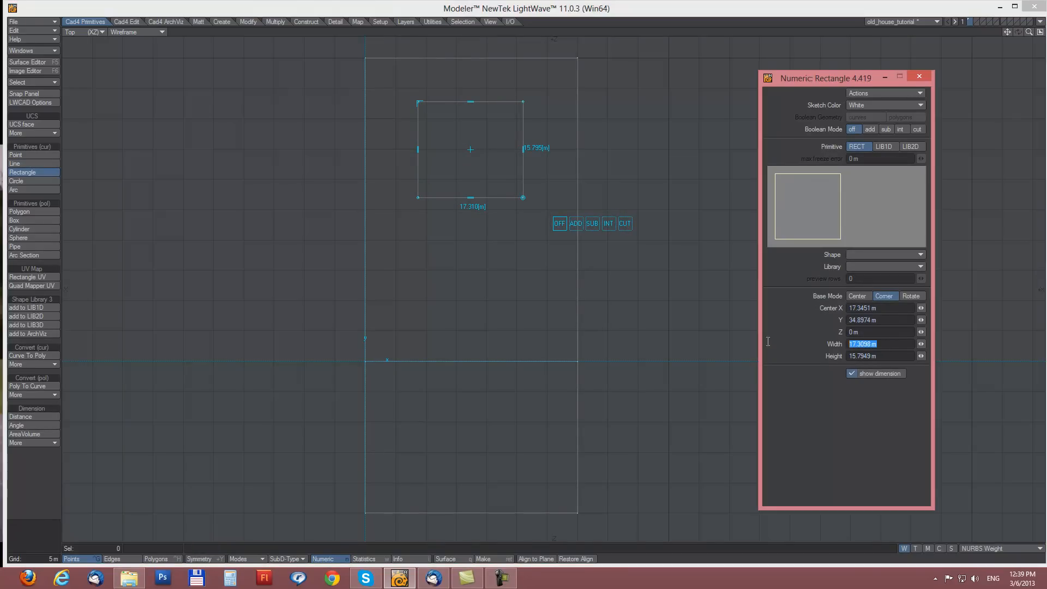
pyautogui.write('22')
pyautogui.press('Tab')
pyautogui.write('15')
pyautogui.press('Tab')
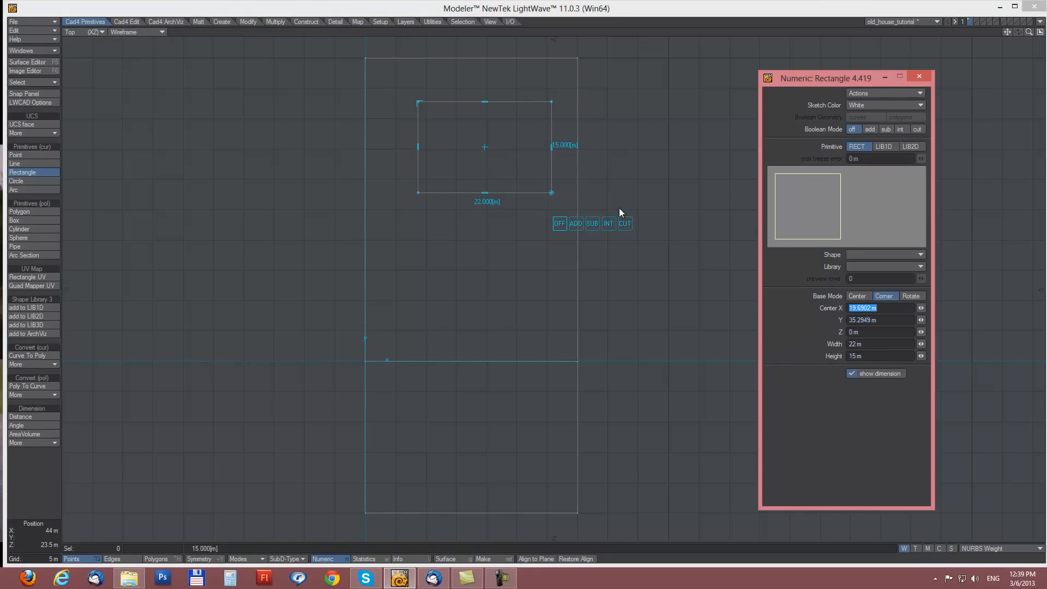
pyautogui.moveTo(484, 143)
pyautogui.mouseDown()
pyautogui.moveTo(452, 124)
pyautogui.moveTo(477, 131)
pyautogui.mouseUp()
pyautogui.press('Return')
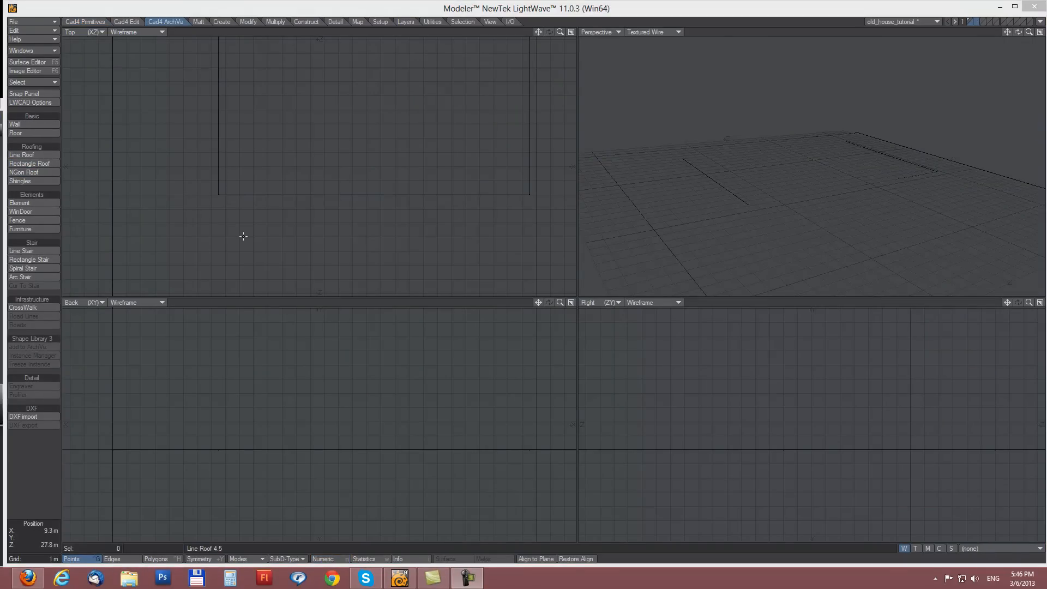
# Step: Start a wall about 7.1 m long along the footprint's lower edge from its left corner, about 700 mm thick and 4.3 m high
pyautogui.click(24, 124)
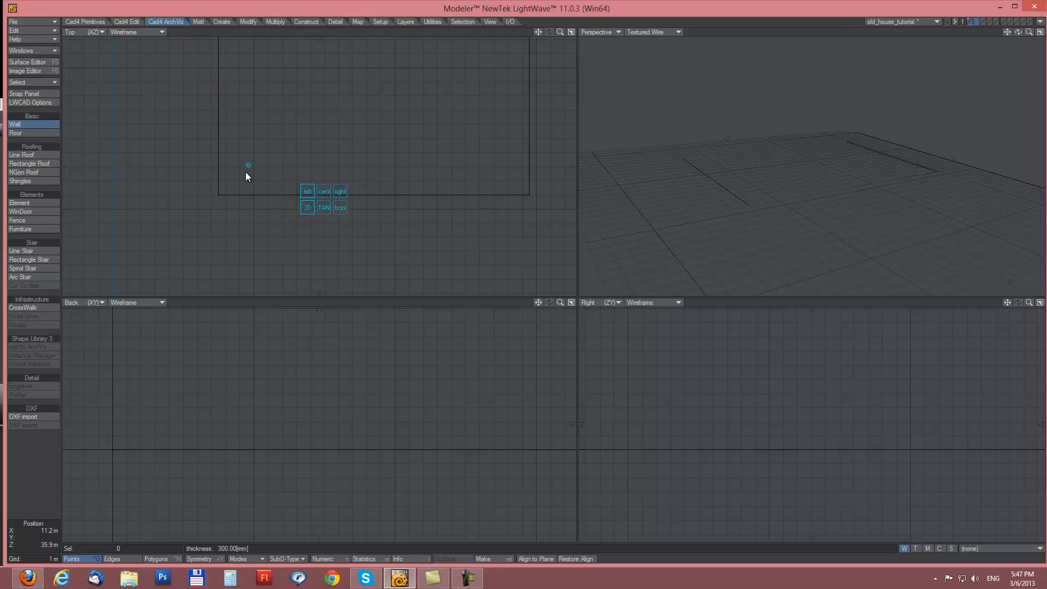
pyautogui.click(218, 195)
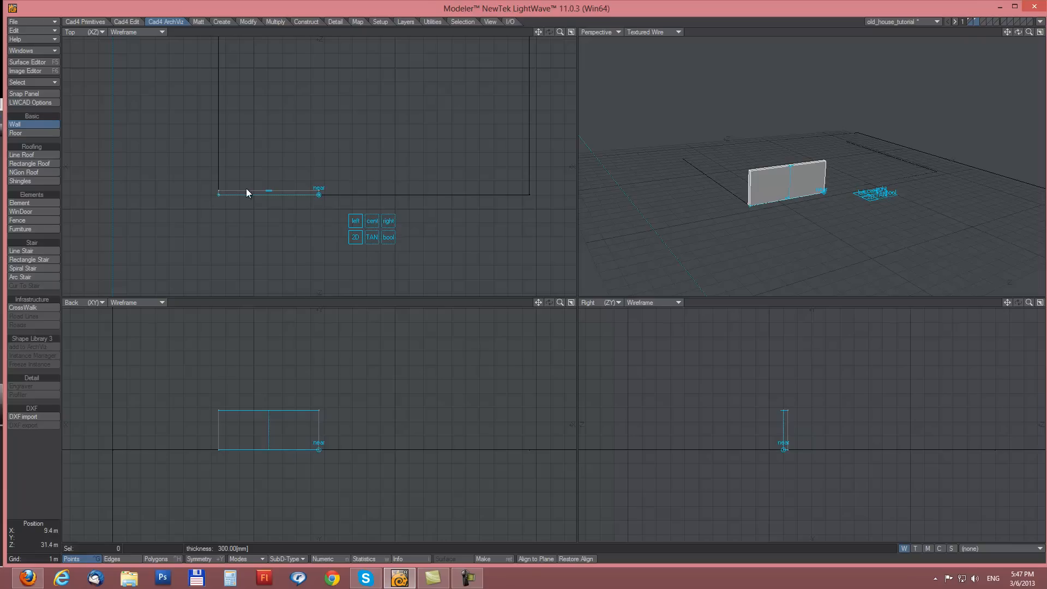
pyautogui.click(267, 191)
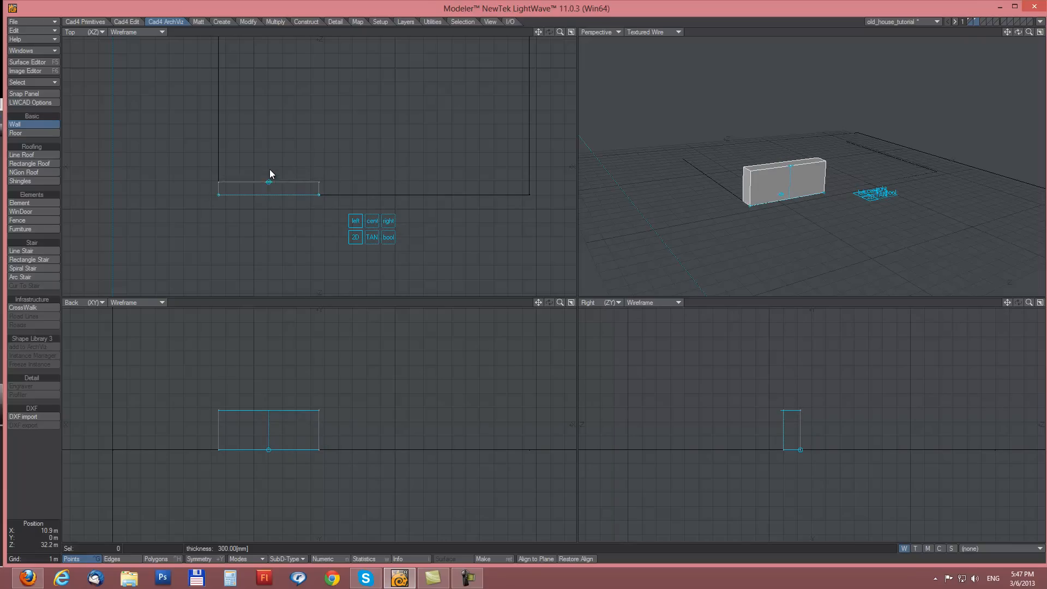
pyautogui.click(270, 182)
pyautogui.moveTo(275, 405); pyautogui.dragTo(267, 389)
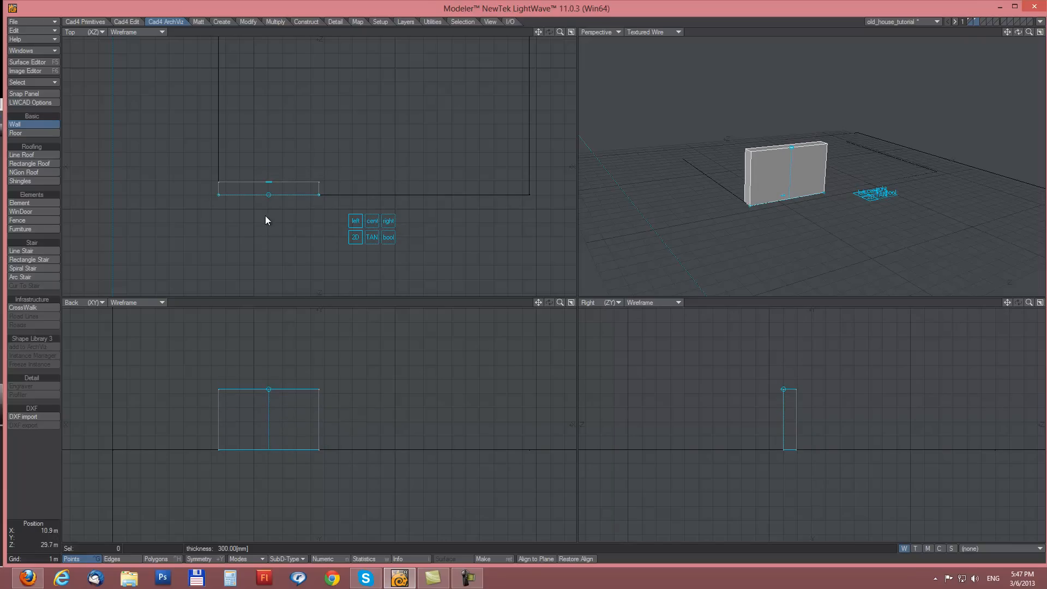
pyautogui.moveTo(270, 180); pyautogui.dragTo(267, 185)
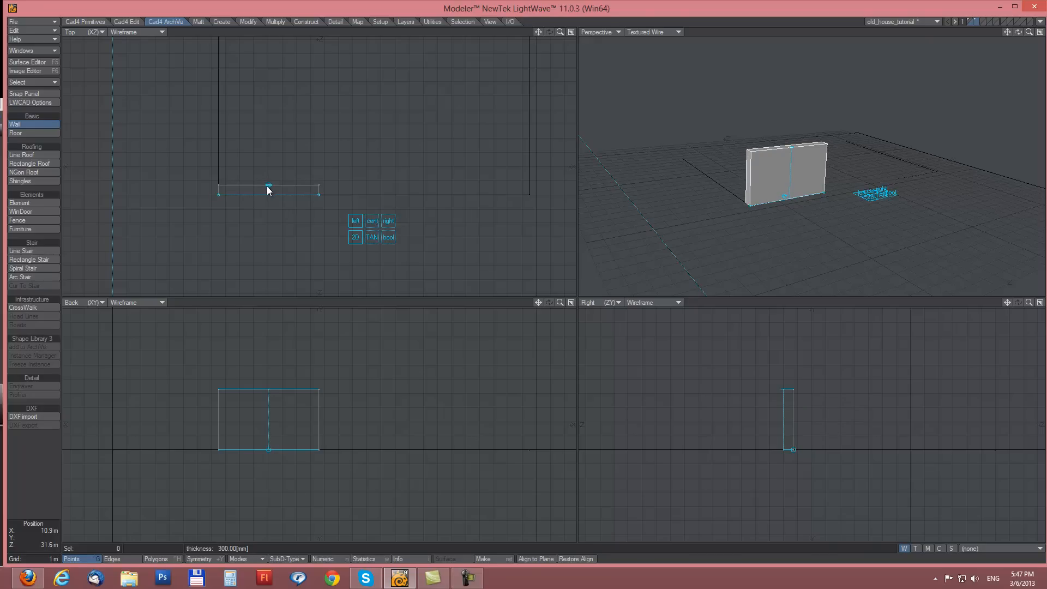
# Step: Set the wall's width to 0.3 m and its height to 2.8 m
pyautogui.press('n')
pyautogui.click(571, 165)
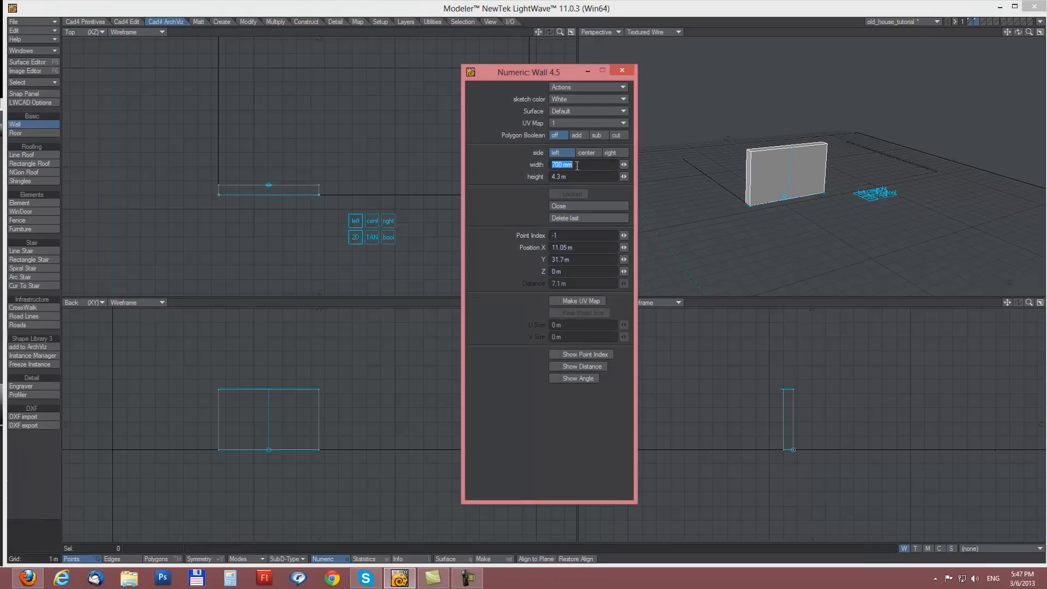
pyautogui.write('0.3')
pyautogui.press('Tab')
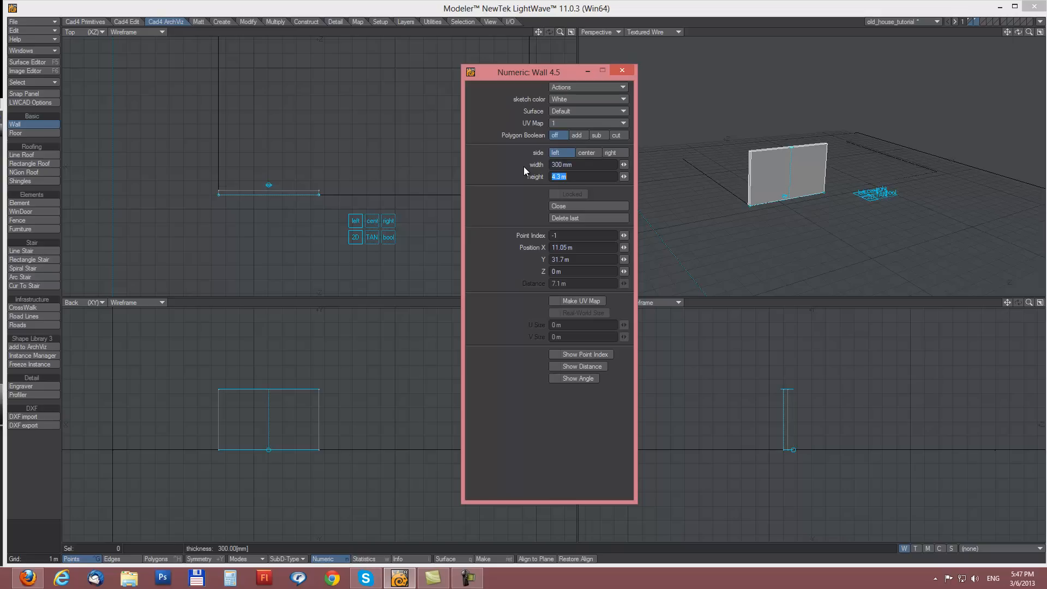
pyautogui.write('2.8')
pyautogui.press('Tab')
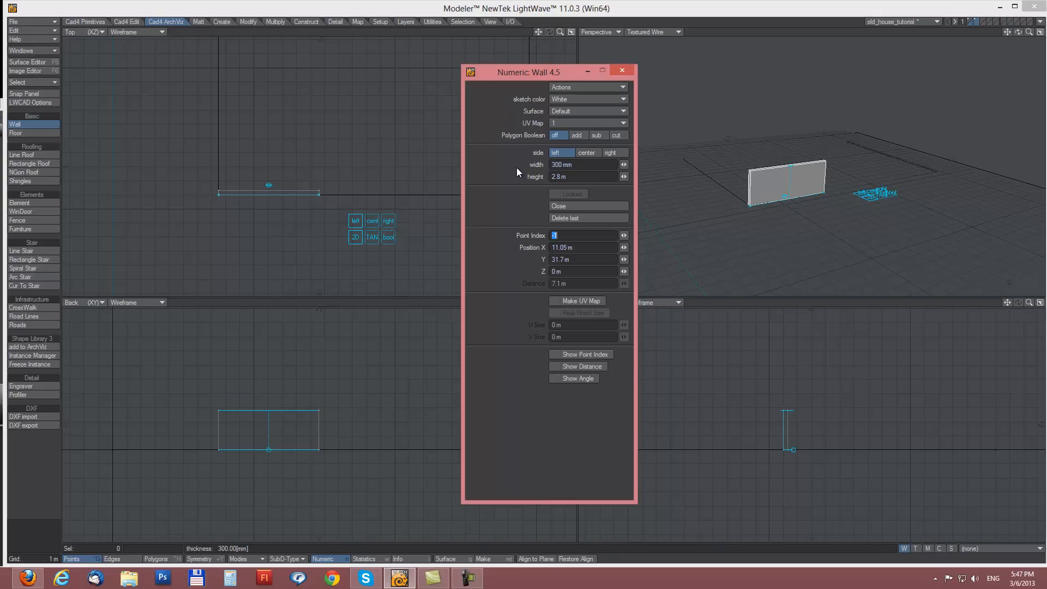
# Step: Move the wall's end point along the footprint edge and set the first segment's distance to 8 m
pyautogui.moveTo(318, 195); pyautogui.dragTo(281, 190)
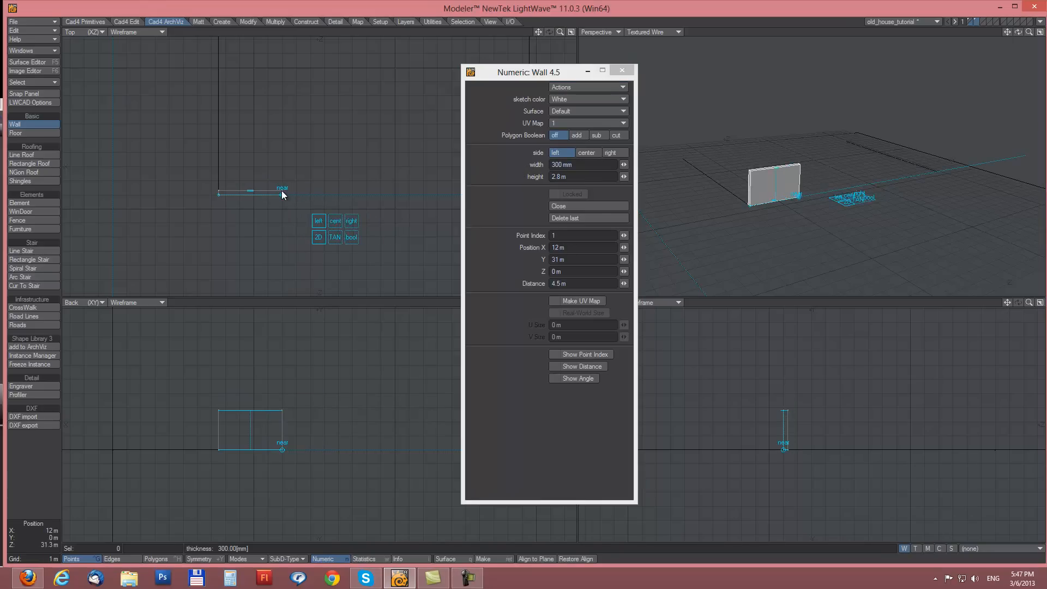
pyautogui.click(579, 283)
pyautogui.write('6')
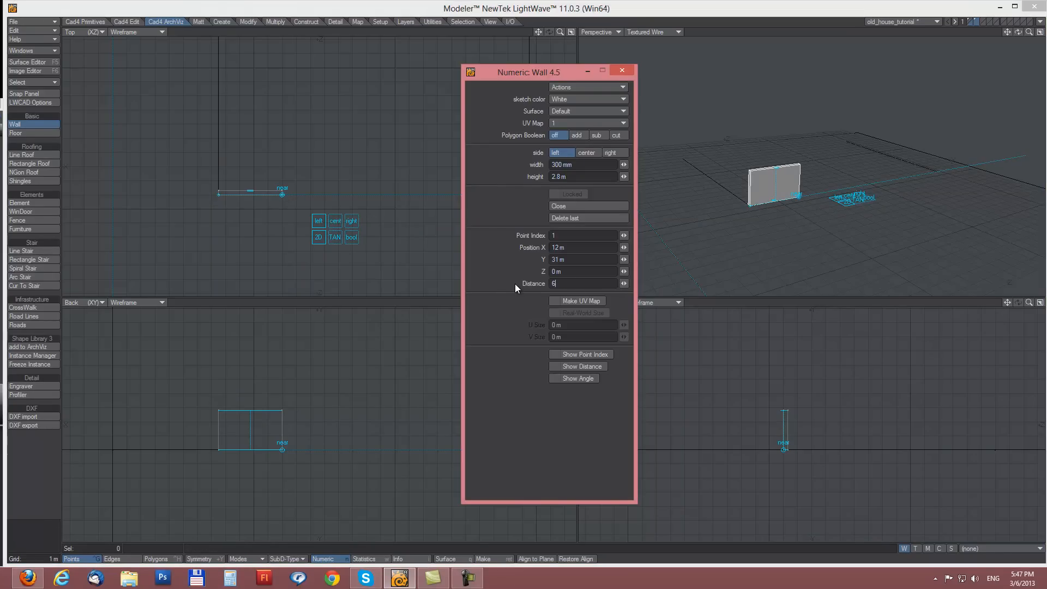
pyautogui.press('BackSpace')
pyautogui.write('8')
pyautogui.press('Return')
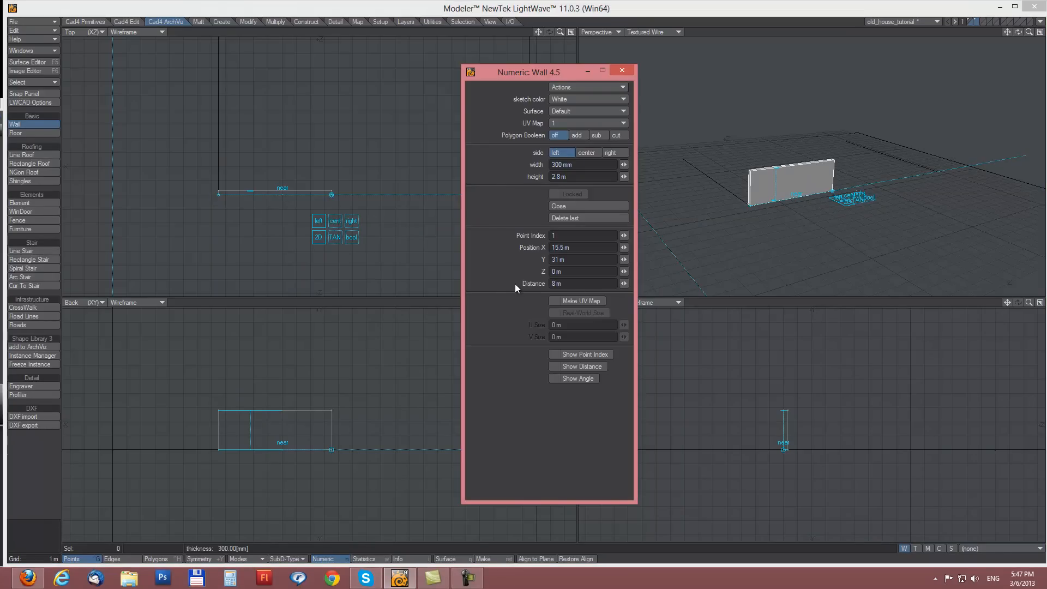
# Step: Add a second wall segment running perpendicular into the footprint and set its distance to 6 m
pyautogui.click(331, 144)
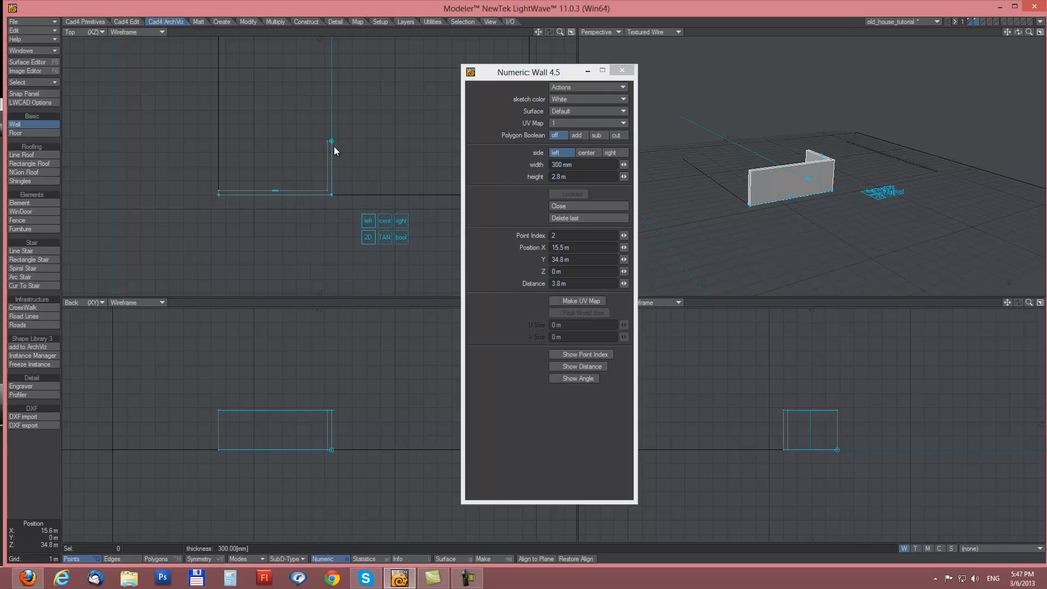
pyautogui.click(570, 285)
pyautogui.write('6')
pyautogui.press('Return')
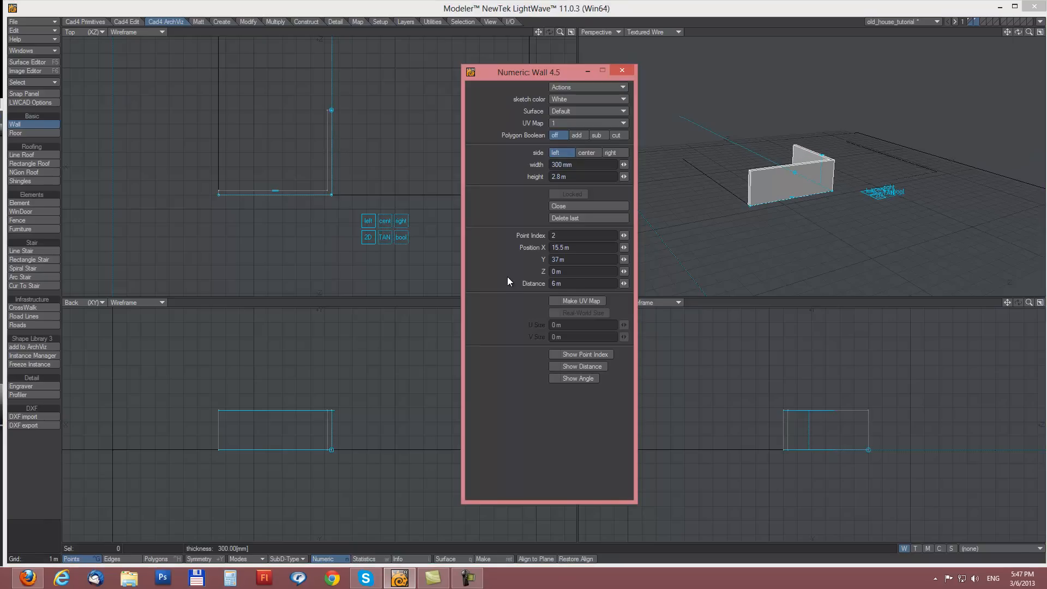
# Step: Add a third wall segment about 4.7 m long, running parallel to the footprint's lower edge towards its right side
pyautogui.keyDown('alt'); pyautogui.moveTo(385, 112); pyautogui.dragTo(327, 143); pyautogui.keyUp('alt')
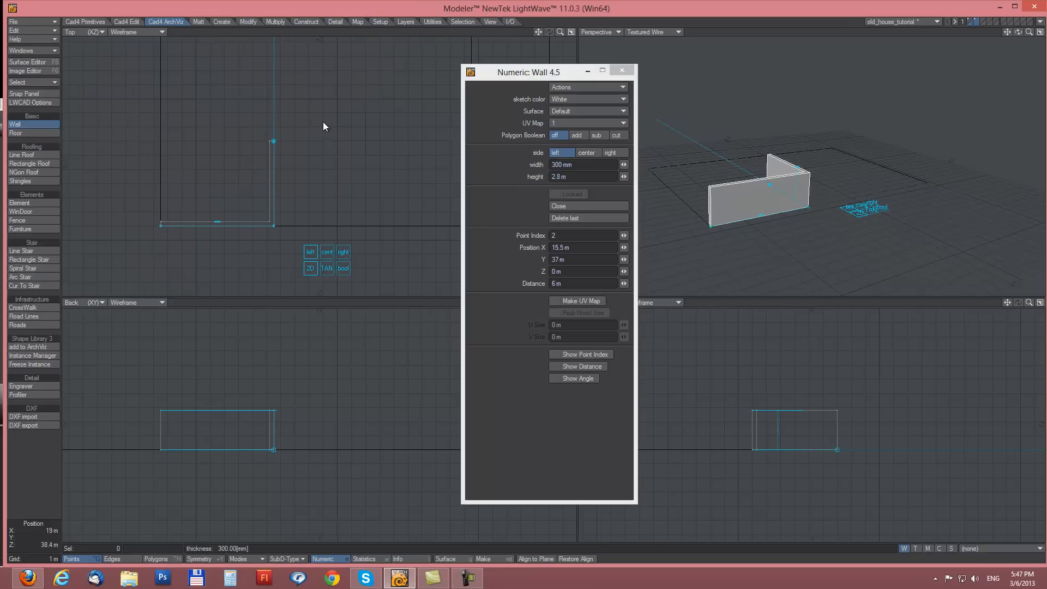
pyautogui.click(335, 133)
pyautogui.moveTo(281, 73); pyautogui.dragTo(339, 131)
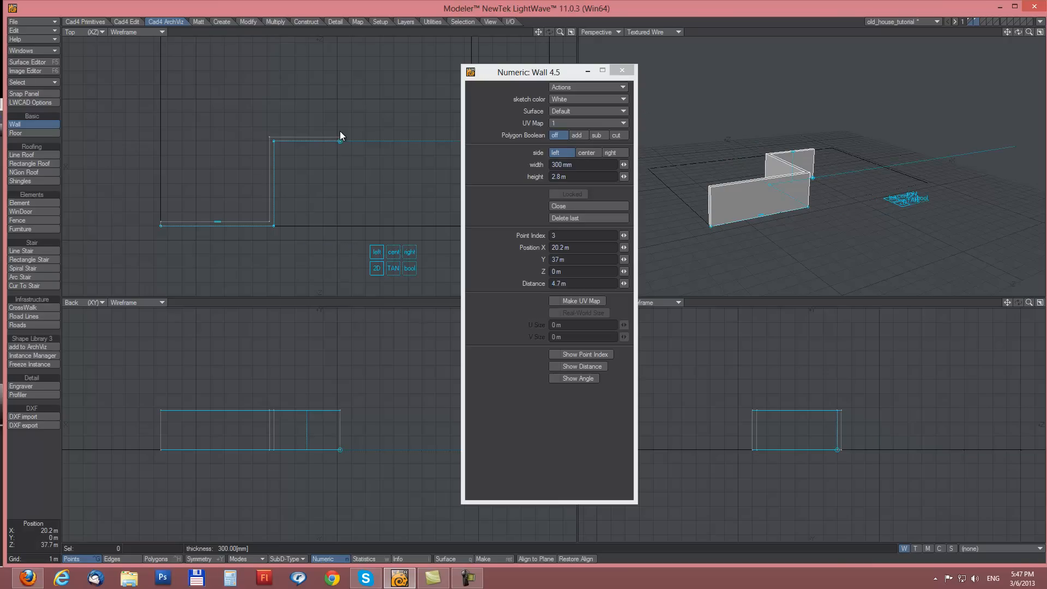
# Step: Try moving the third wall segment's end point with Angle Snap switched on and off
pyautogui.click(32, 93)
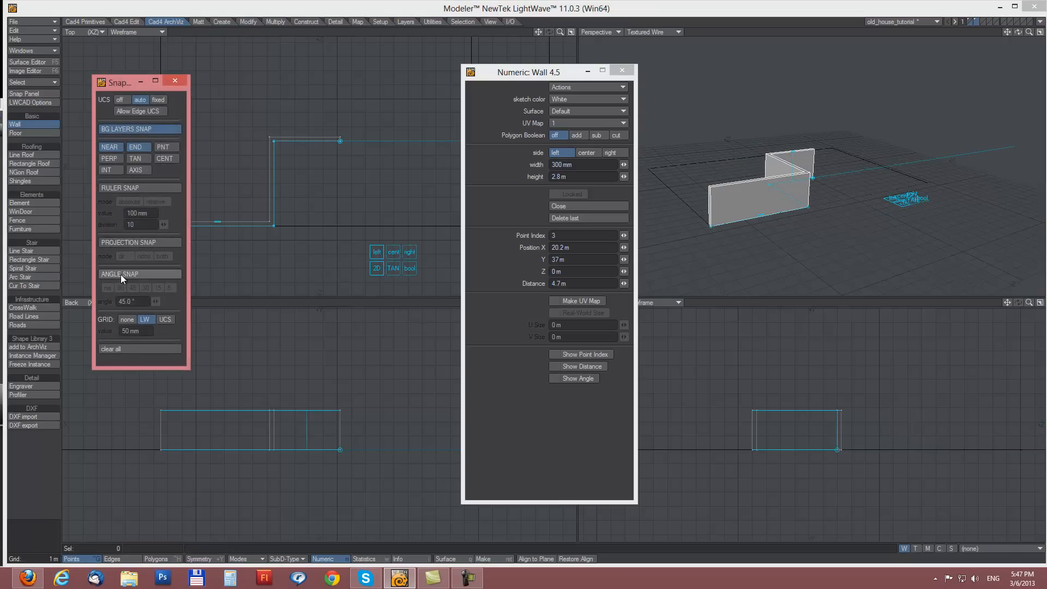
pyautogui.click(150, 273)
pyautogui.moveTo(341, 142)
pyautogui.mouseDown()
pyautogui.moveTo(334, 90)
pyautogui.moveTo(360, 144)
pyautogui.moveTo(338, 198)
pyautogui.moveTo(349, 143)
pyautogui.mouseUp()
pyautogui.click(156, 273)
pyautogui.moveTo(348, 141)
pyautogui.mouseDown()
pyautogui.moveTo(322, 143)
pyautogui.moveTo(342, 149)
pyautogui.mouseUp()
# Step: Set the third wall segment's distance to 6 m and close the numeric settings
pyautogui.click(522, 283)
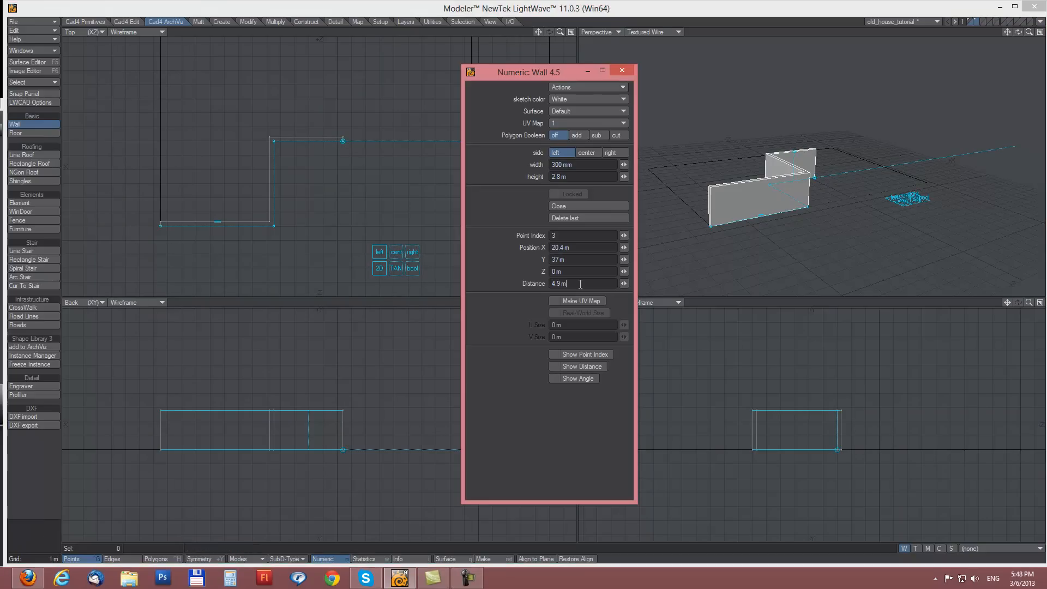
pyautogui.write('6')
pyautogui.press('Return')
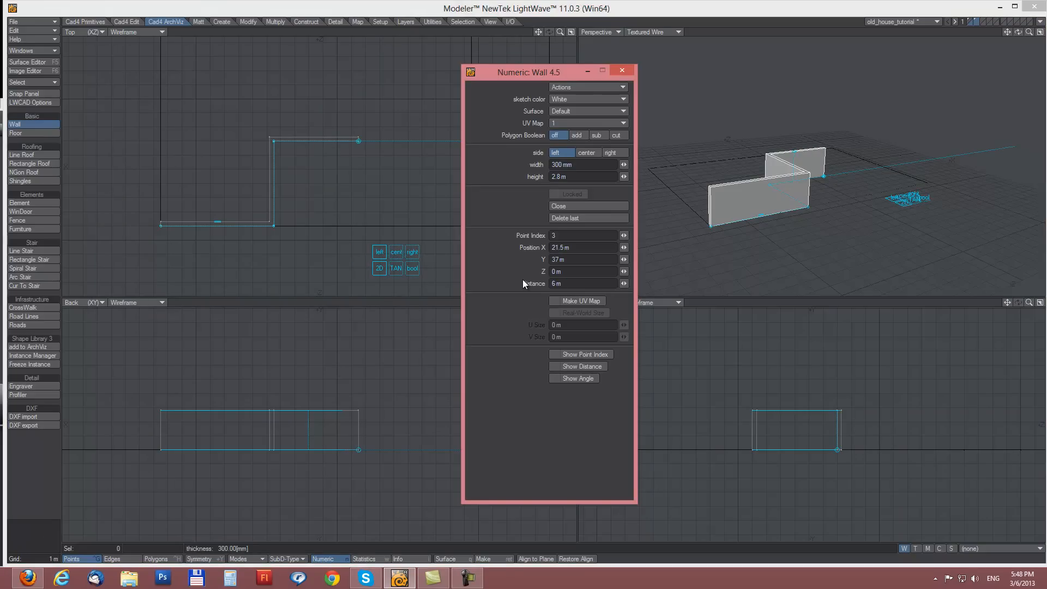
pyautogui.click(624, 71)
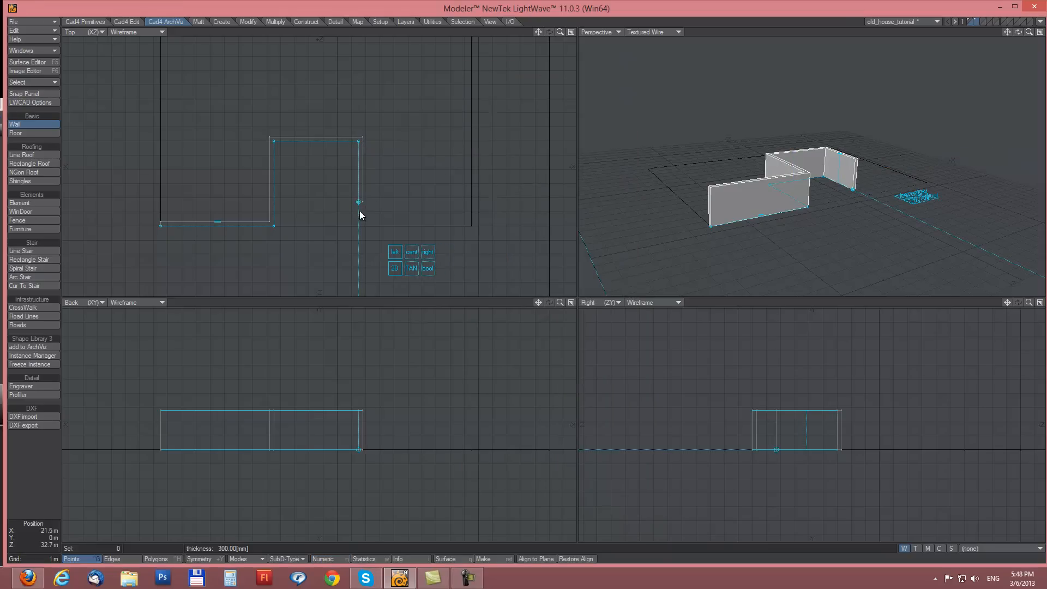
# Step: Continue the wall back to the lower edge, around the footprint's right, upper and left sides, and close it at the starting corner
pyautogui.keyDown('alt'); pyautogui.keyDown('shift'); pyautogui.moveTo(401, 154); pyautogui.dragTo(436, 167); pyautogui.keyUp('shift'); pyautogui.keyUp('alt')
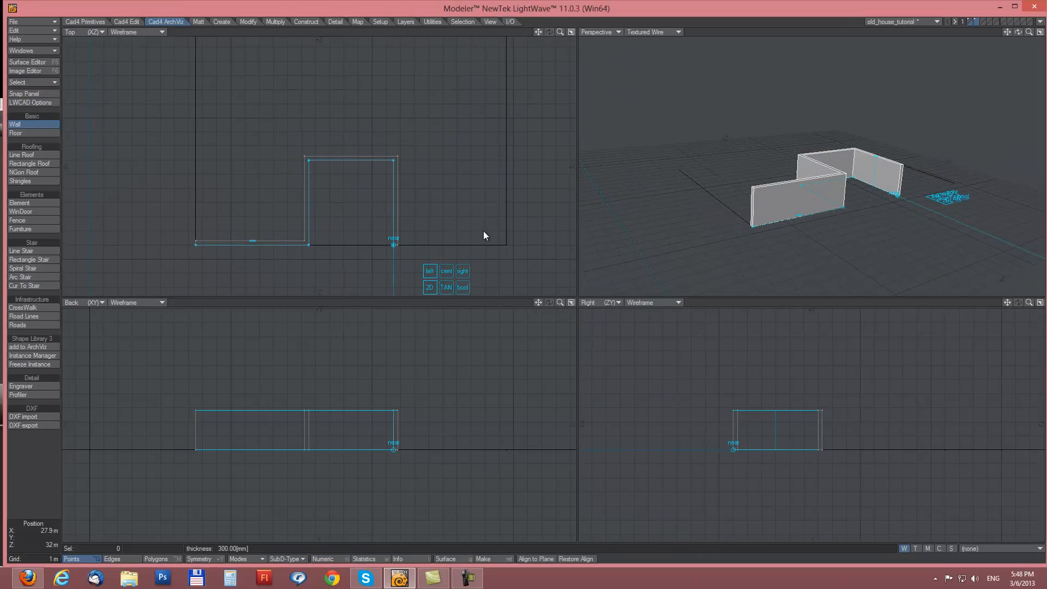
pyautogui.click(504, 242)
pyautogui.keyDown('alt'); pyautogui.keyDown('shift'); pyautogui.moveTo(455, 98); pyautogui.dragTo(451, 145); pyautogui.keyUp('shift'); pyautogui.keyUp('alt')
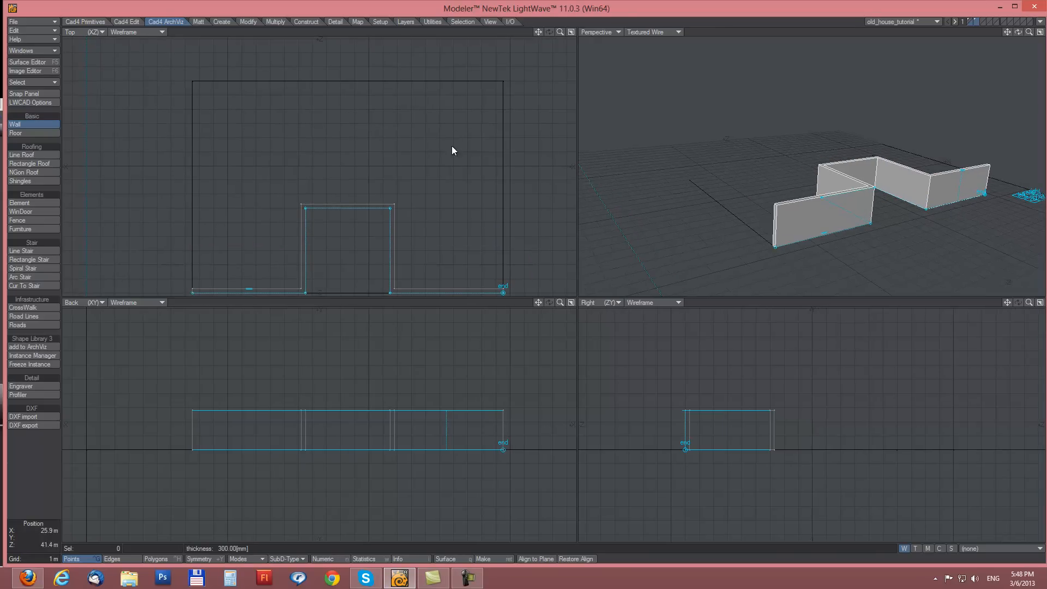
pyautogui.click(502, 81)
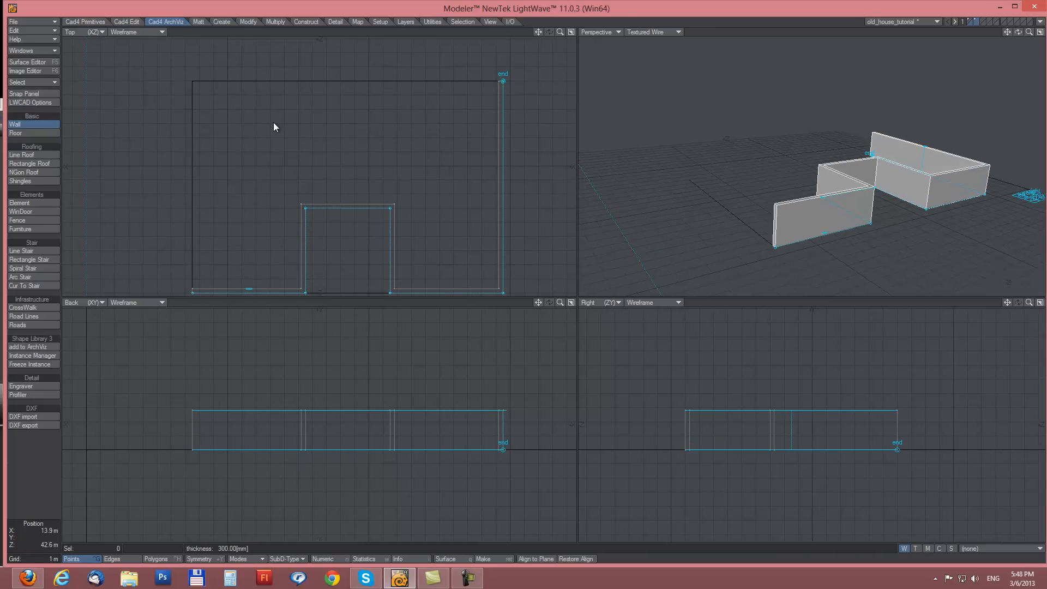
pyautogui.click(195, 83)
pyautogui.keyDown('alt'); pyautogui.keyDown('shift'); pyautogui.moveTo(232, 158); pyautogui.dragTo(240, 84); pyautogui.keyUp('shift'); pyautogui.keyUp('alt')
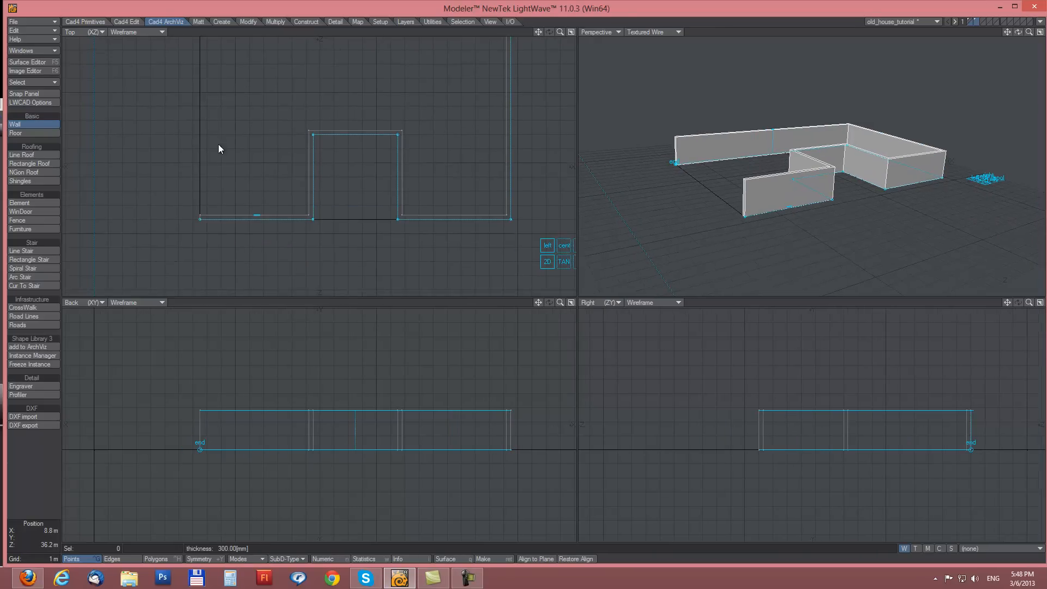
pyautogui.click(204, 220)
pyautogui.scroll(-5, 818, 145)
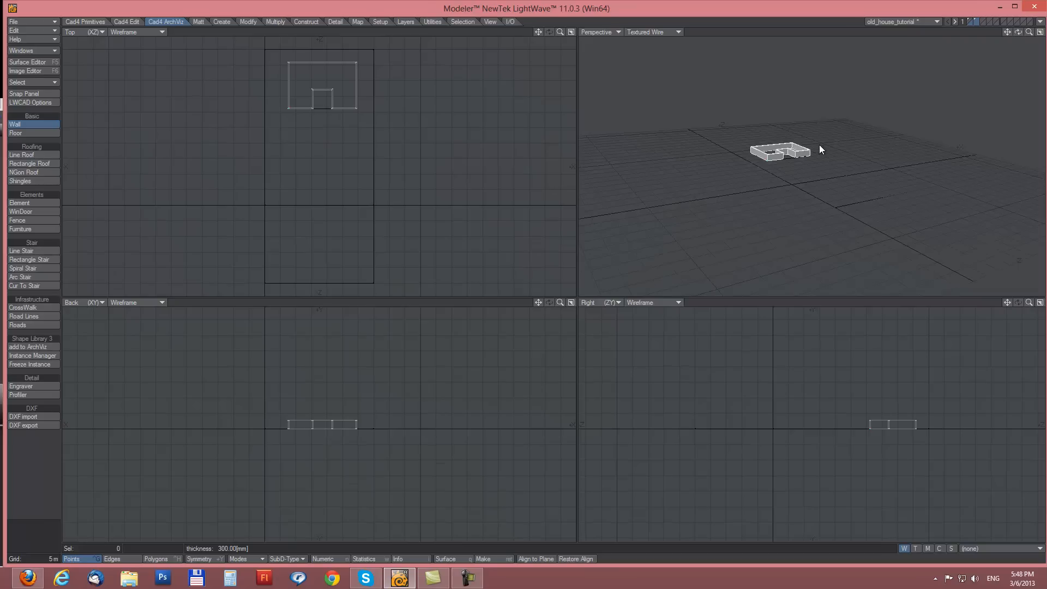
# Step: Cover the walls with a single 3D ceiling slab 300 mm thick, using the Floor tool in Ceiling mode with zero offset
pyautogui.press('a')
pyautogui.keyDown('alt'); pyautogui.moveTo(799, 116); pyautogui.dragTo(728, 121); pyautogui.keyUp('alt')
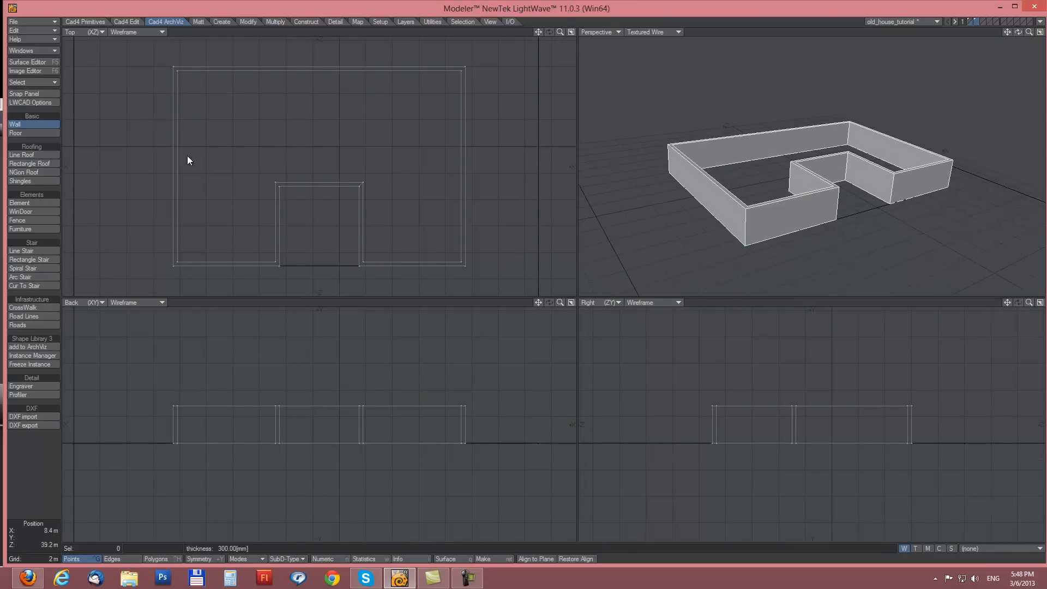
pyautogui.click(31, 135)
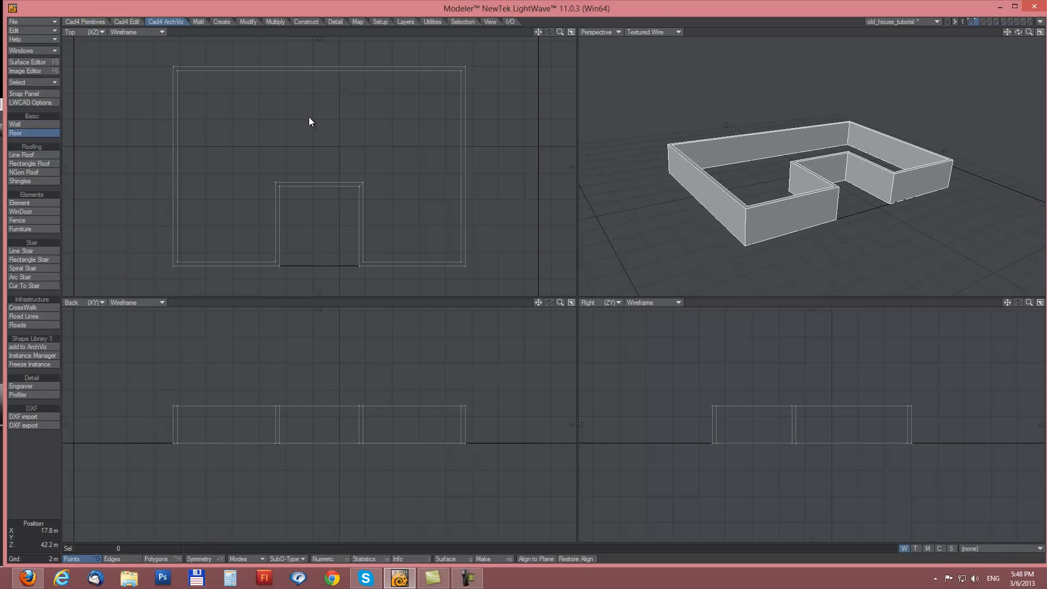
pyautogui.press('n')
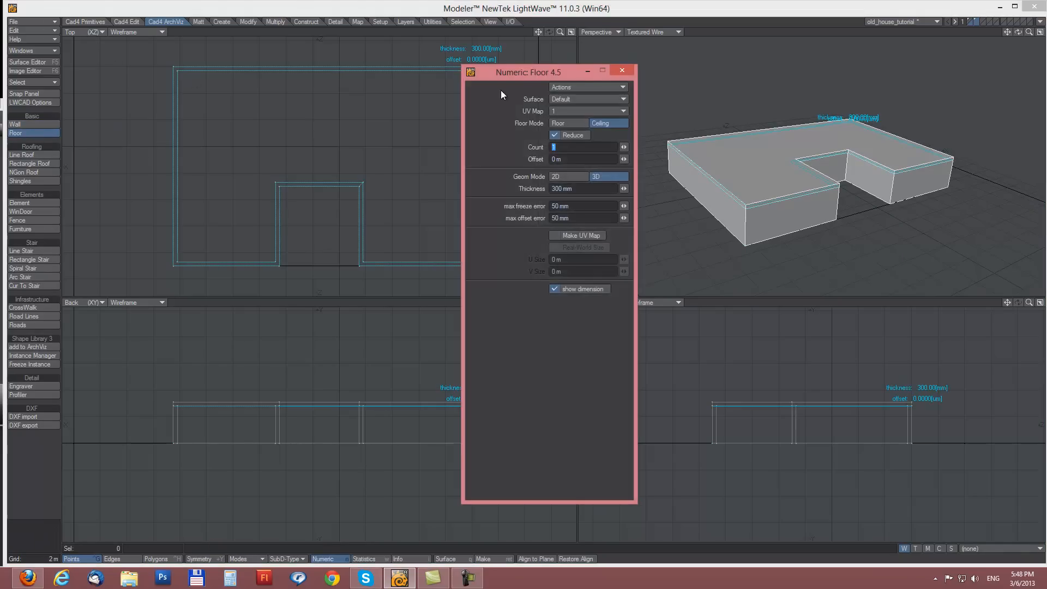
pyautogui.moveTo(528, 73); pyautogui.dragTo(552, 153)
pyautogui.click(596, 204)
pyautogui.click(635, 202)
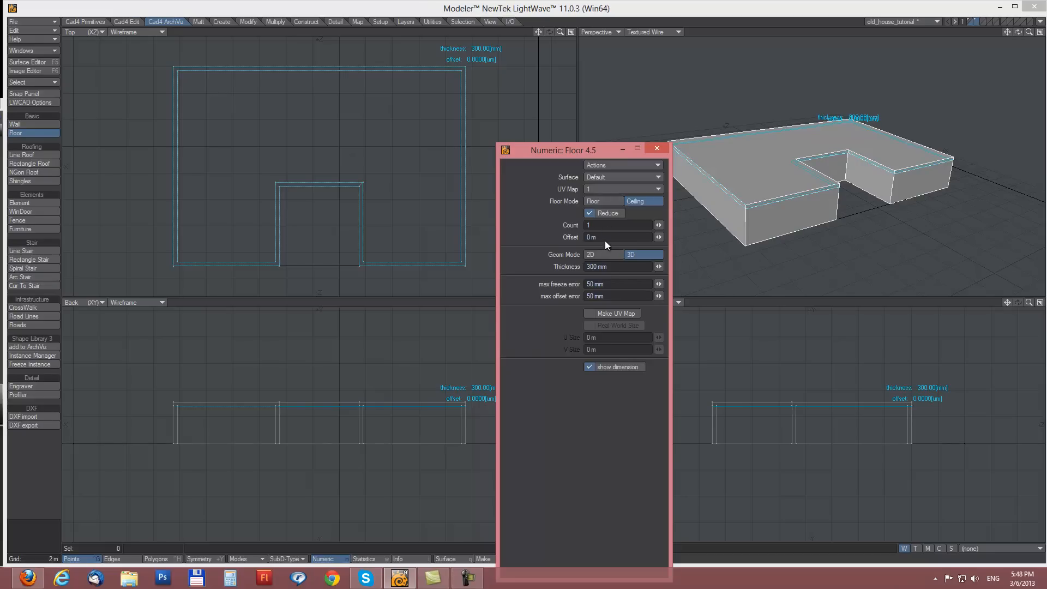
pyautogui.click(619, 267)
pyautogui.click(657, 149)
pyautogui.keyDown('alt'); pyautogui.moveTo(800, 162); pyautogui.dragTo(807, 117); pyautogui.keyUp('alt')
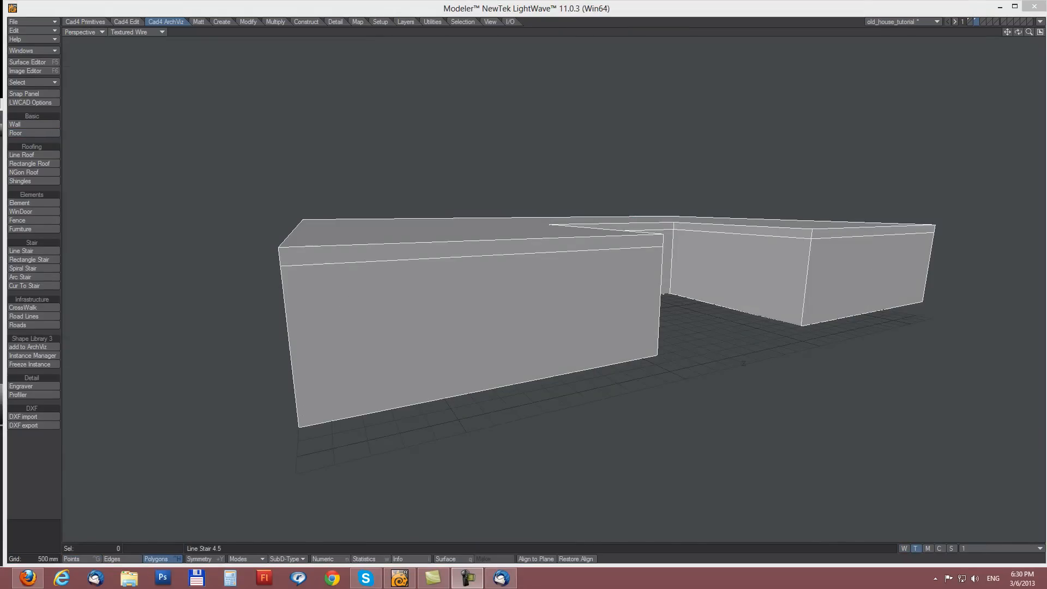
# Step: Draw a WinDoor window about 1.14 m wide and 1.69 m high near the outer corner of the front wing wall
pyautogui.click(43, 211)
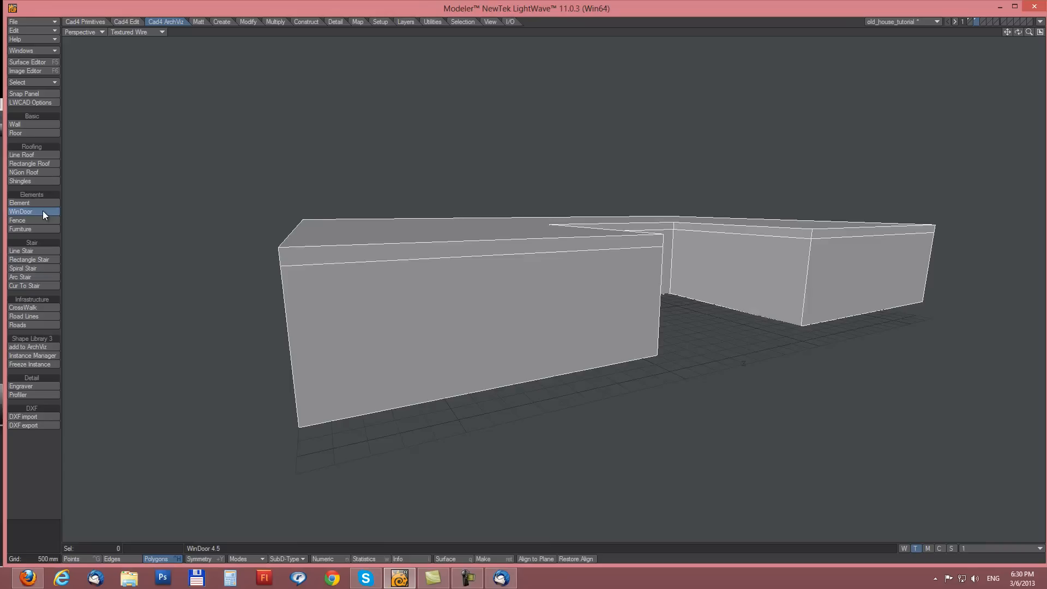
pyautogui.press('n')
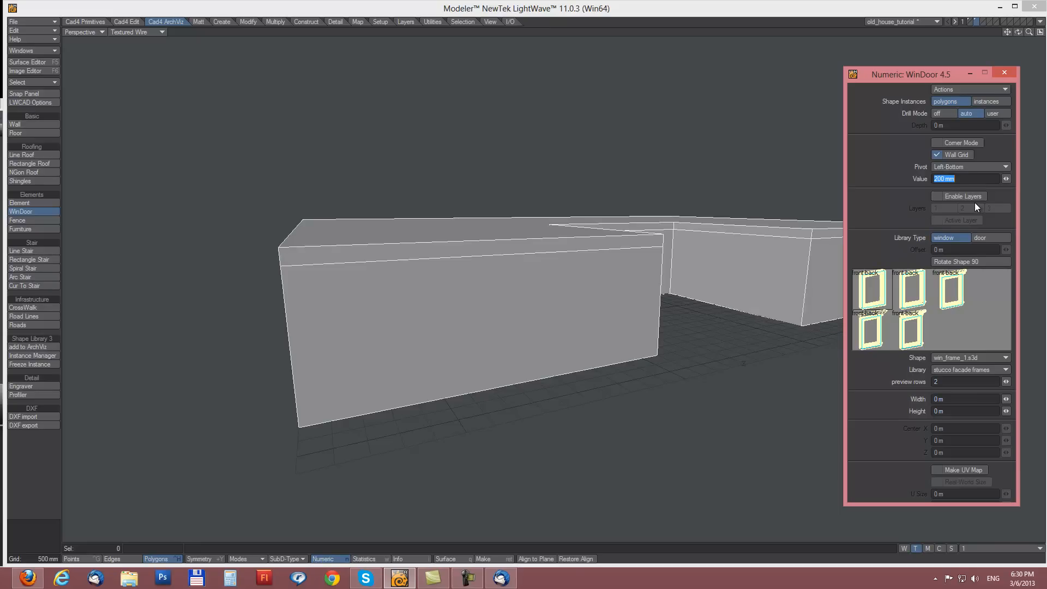
pyautogui.moveTo(342, 292); pyautogui.dragTo(413, 372)
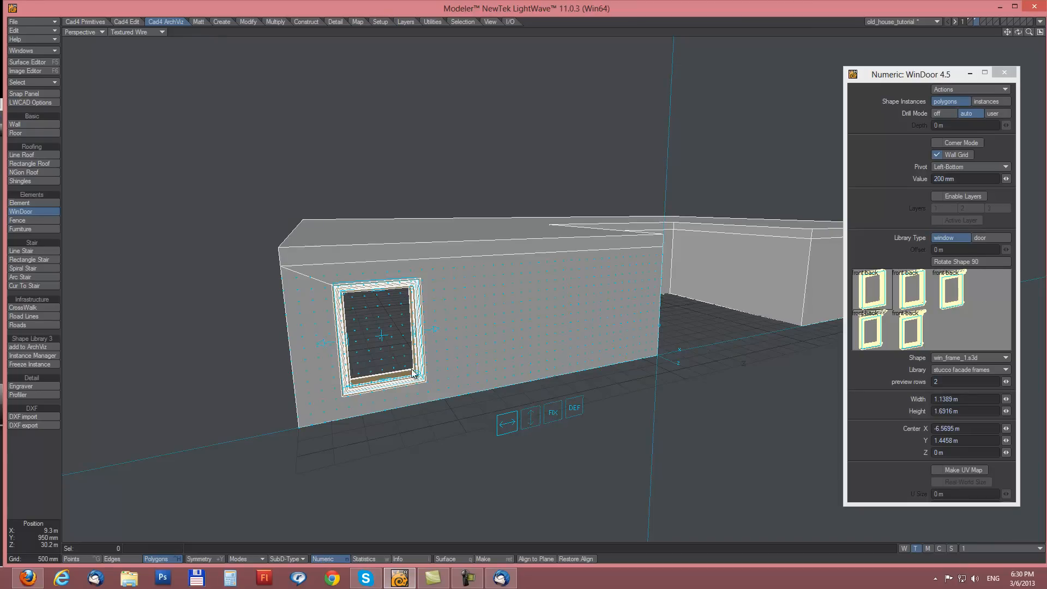
# Step: Adjust the window's edges to make it 1 m wide and 1.8 m high, centred at X -6.7 m and Y 1.5 m
pyautogui.moveTo(414, 288)
pyautogui.mouseDown()
pyautogui.moveTo(395, 306)
pyautogui.moveTo(410, 286)
pyautogui.mouseUp()
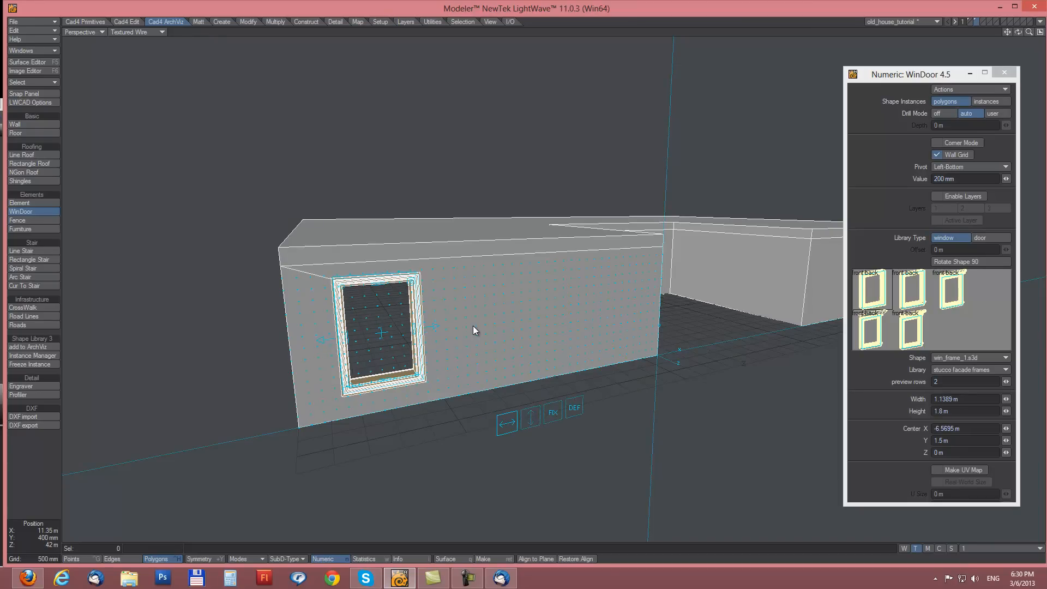
pyautogui.moveTo(348, 335); pyautogui.dragTo(334, 338)
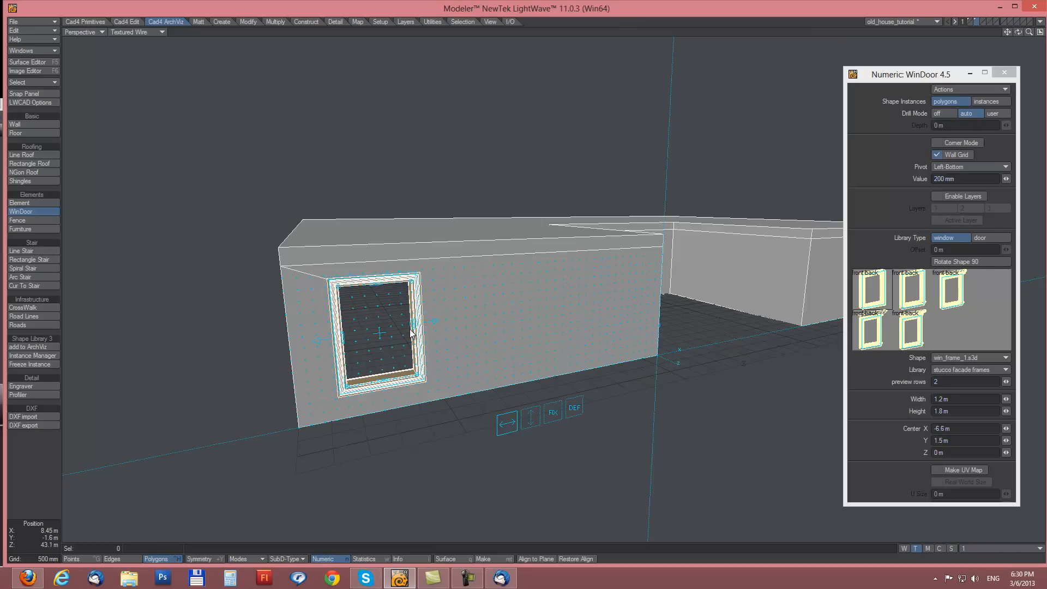
pyautogui.moveTo(410, 332); pyautogui.dragTo(403, 334)
pyautogui.moveTo(523, 320)
pyautogui.keyDown('alt'); pyautogui.mouseDown()
pyautogui.moveTo(533, 303)
pyautogui.moveTo(518, 305)
pyautogui.mouseUp(); pyautogui.keyUp('alt')
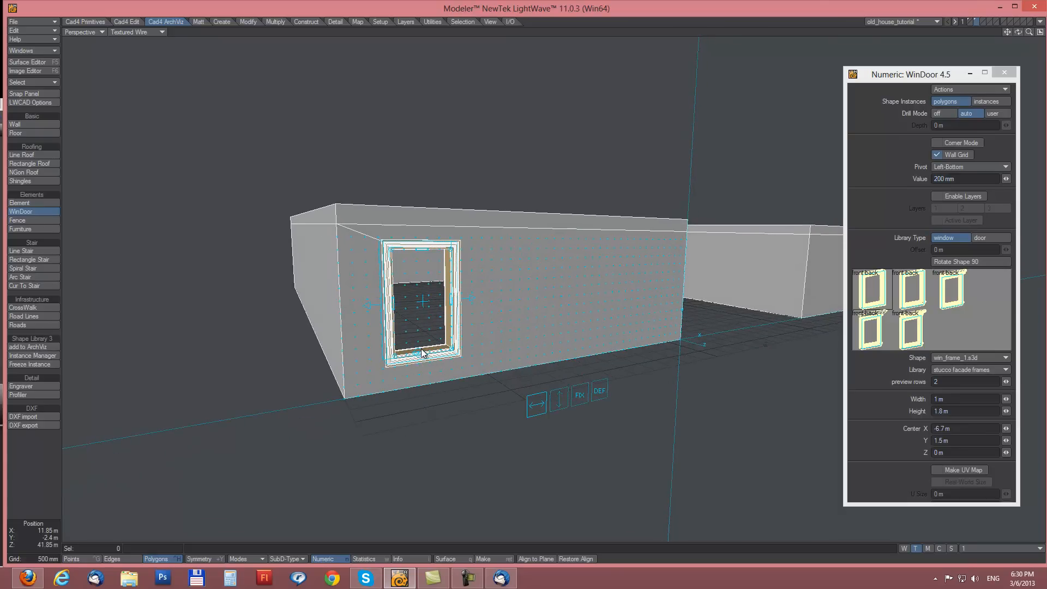
pyautogui.keyDown('alt'); pyautogui.moveTo(542, 322); pyautogui.dragTo(528, 346); pyautogui.keyUp('alt')
pyautogui.keyDown('alt'); pyautogui.moveTo(406, 351); pyautogui.dragTo(458, 306); pyautogui.keyUp('alt')
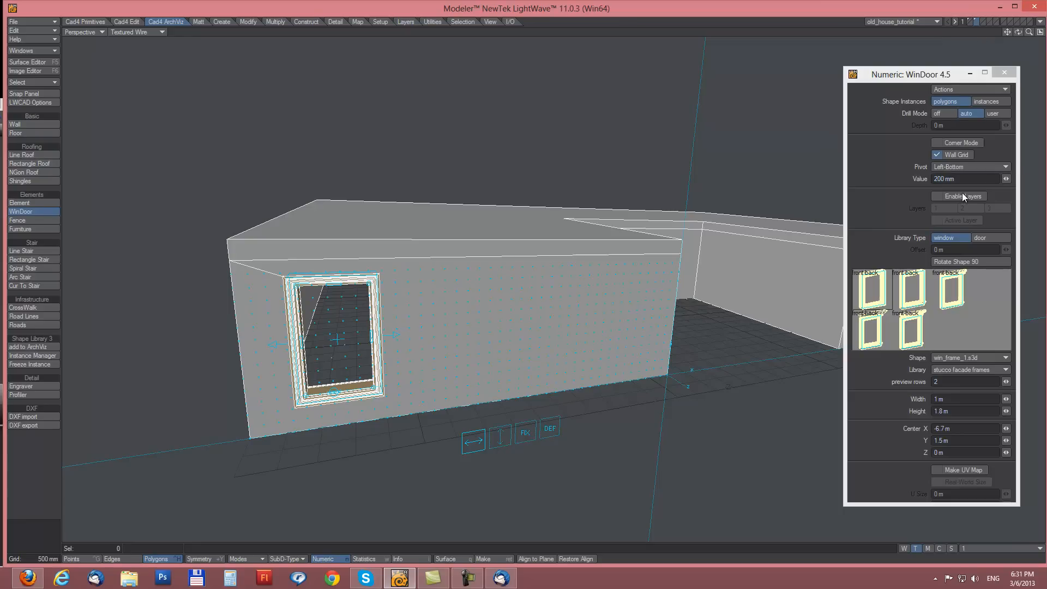
# Step: Enable layers for the window and assign the win_frame_1.s3d stucco frame to layer 1
pyautogui.click(937, 197)
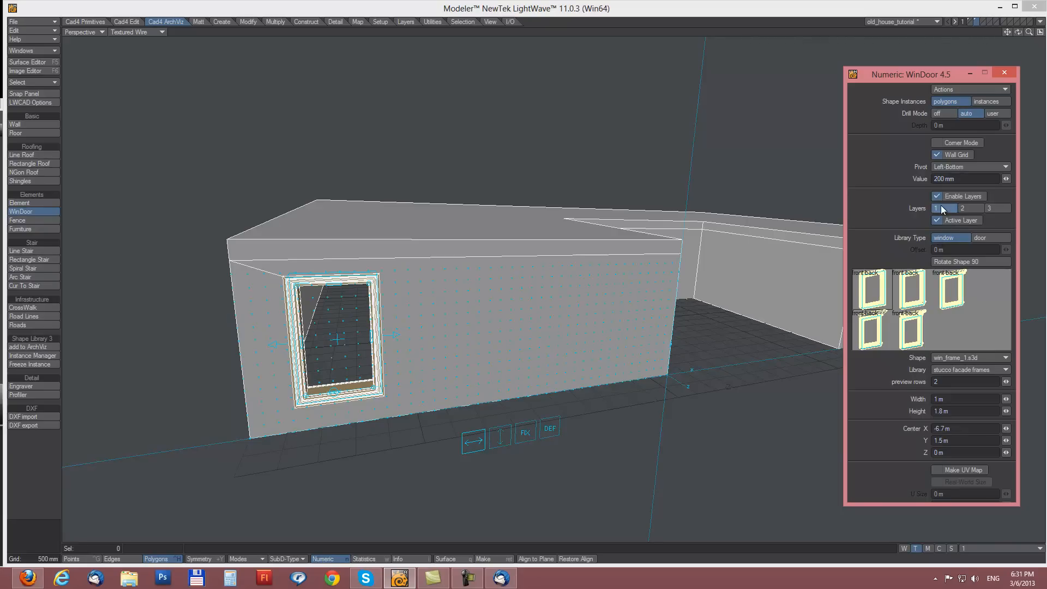
pyautogui.click(874, 289)
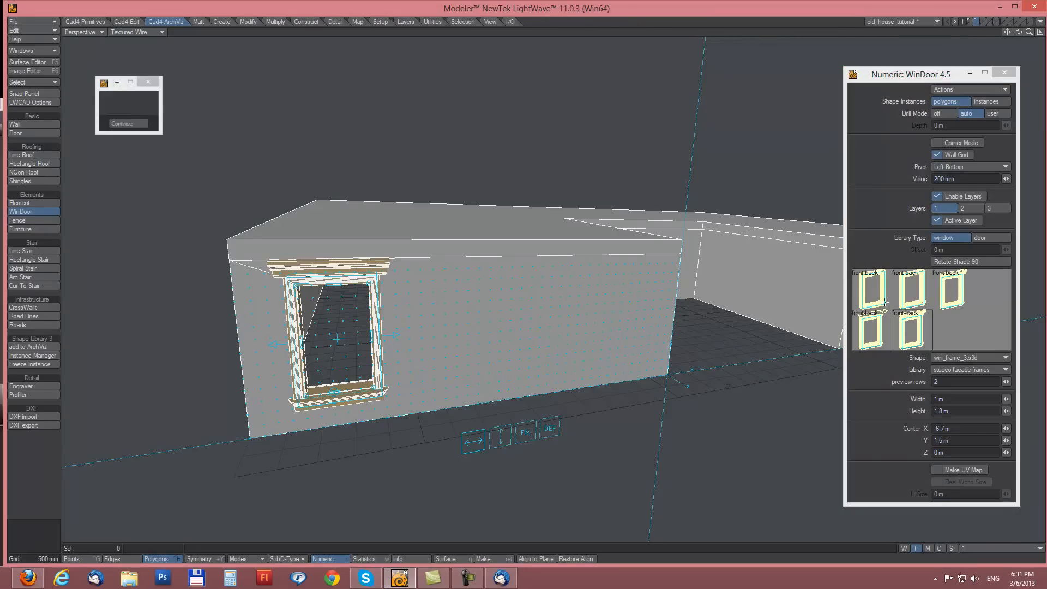
pyautogui.click(874, 289)
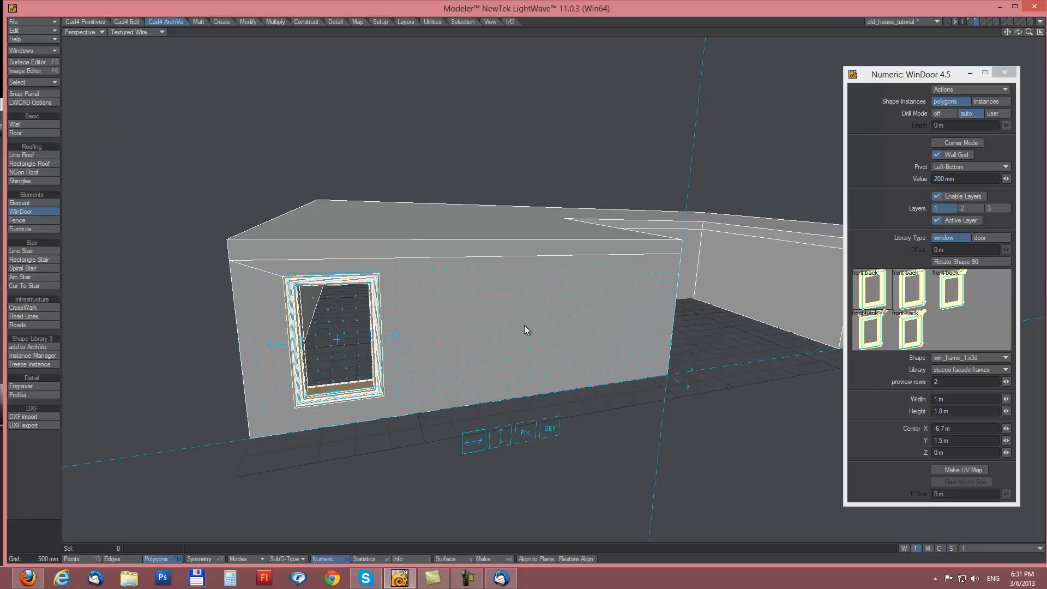
# Step: Activate window layer 2 with the win_slide2_3x2_3x2.s3d shape from the wooden windows library
pyautogui.click(963, 206)
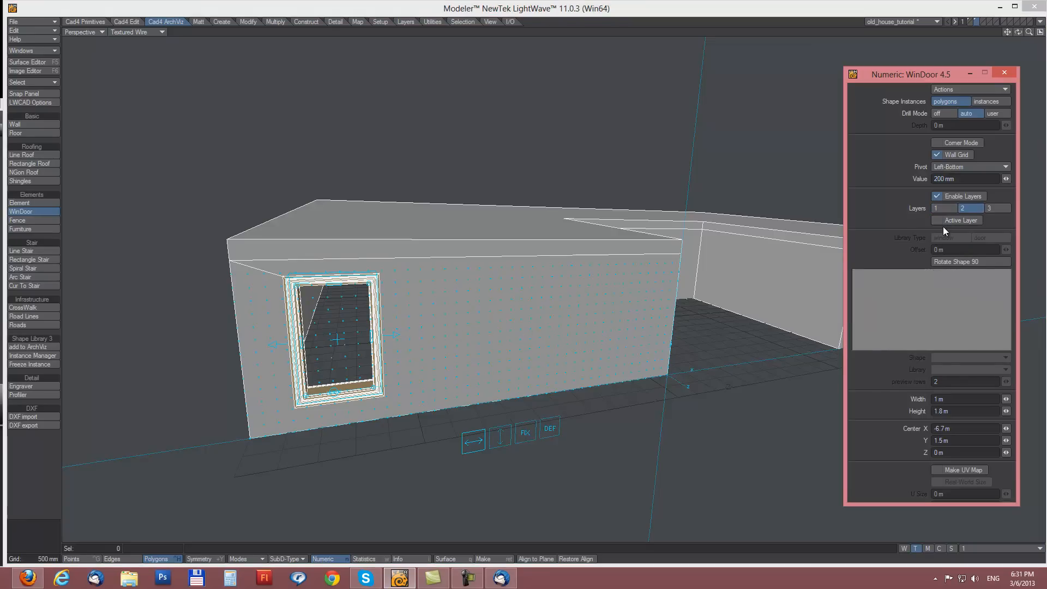
pyautogui.click(936, 220)
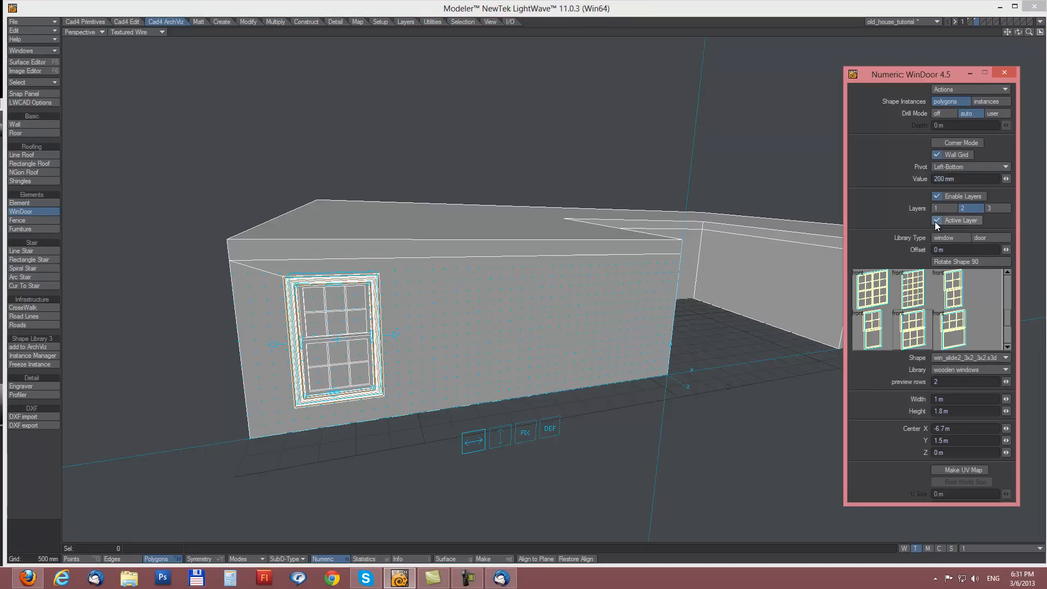
pyautogui.click(1008, 332)
pyautogui.click(1007, 315)
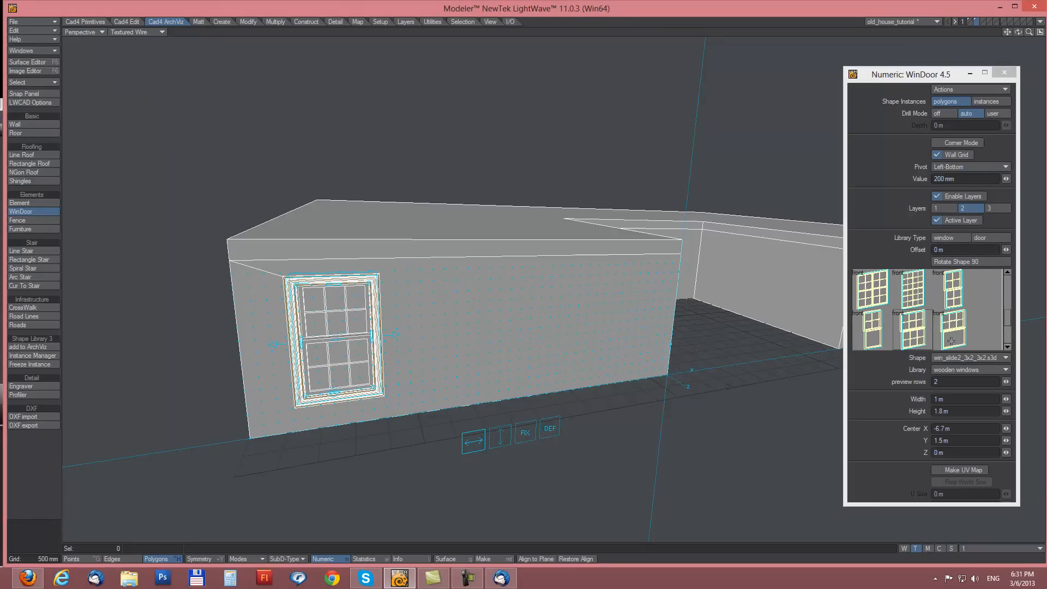
pyautogui.click(909, 327)
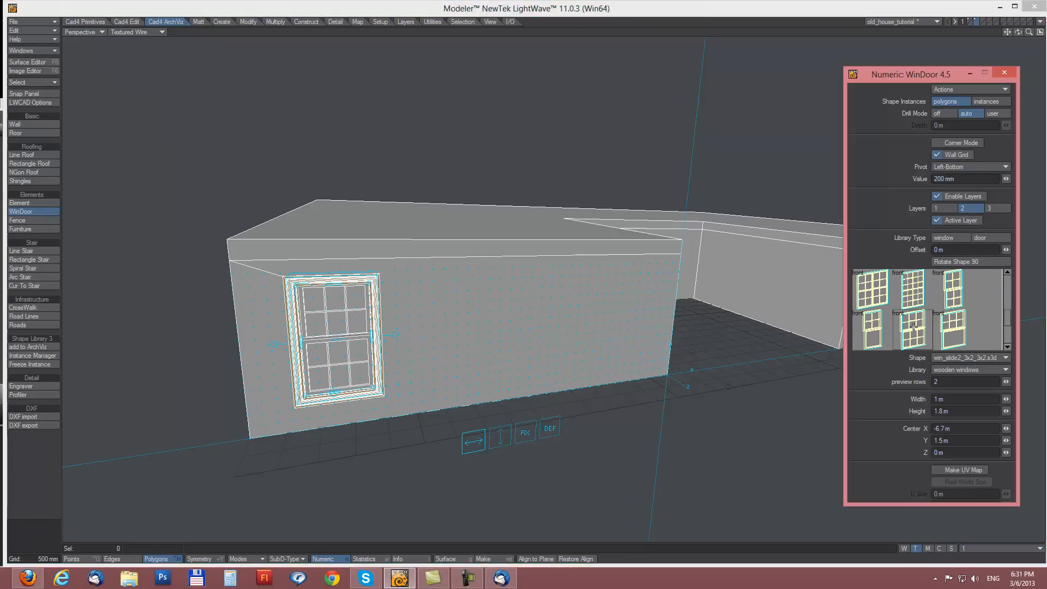
pyautogui.keyDown('alt'); pyautogui.moveTo(354, 338); pyautogui.dragTo(391, 339); pyautogui.keyUp('alt')
pyautogui.moveTo(448, 308)
pyautogui.keyDown('ctrl'); pyautogui.keyDown('alt'); pyautogui.mouseDown()
pyautogui.moveTo(475, 309)
pyautogui.moveTo(428, 312)
pyautogui.moveTo(452, 313)
pyautogui.mouseUp(); pyautogui.keyUp('alt'); pyautogui.keyUp('ctrl')
pyautogui.keyDown('alt'); pyautogui.moveTo(553, 319); pyautogui.dragTo(576, 328); pyautogui.keyUp('alt')
pyautogui.keyDown('alt'); pyautogui.moveTo(632, 438); pyautogui.dragTo(570, 239); pyautogui.keyUp('alt')
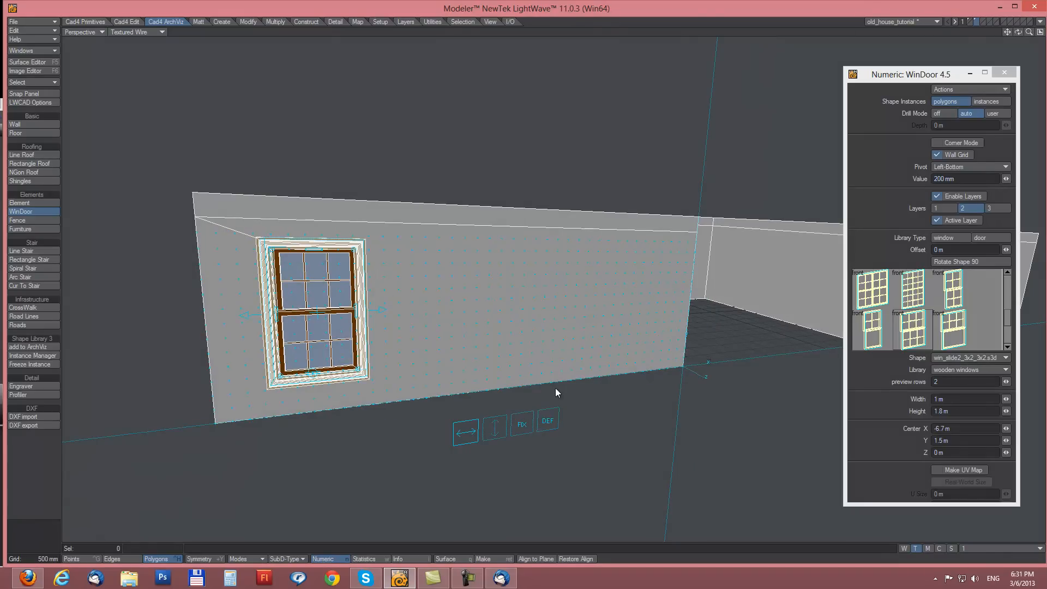
# Step: Fix the window's size and switch its shapes from polygons to instances
pyautogui.click(522, 426)
pyautogui.click(991, 102)
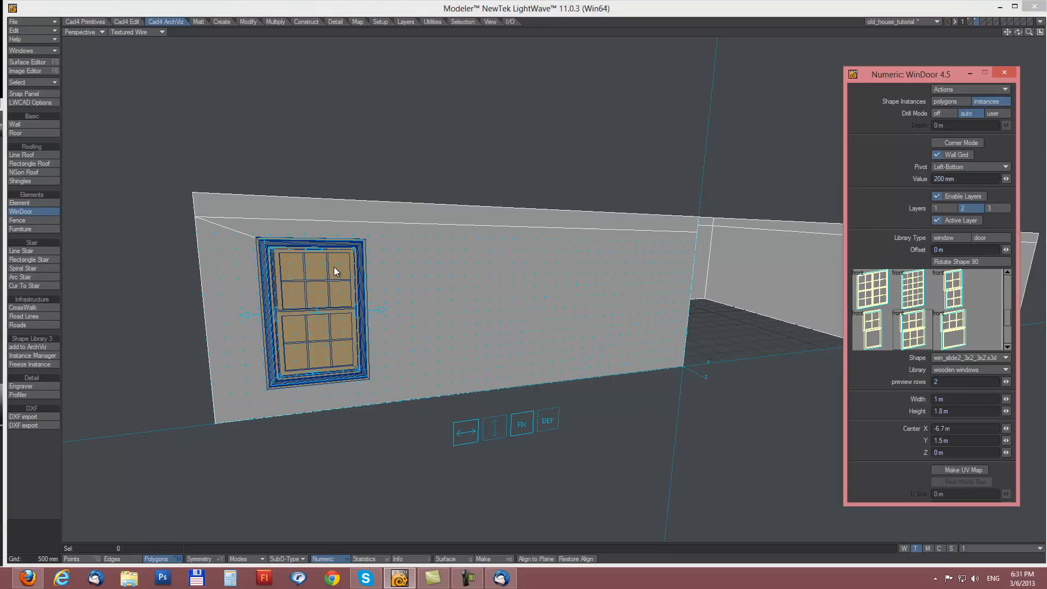
pyautogui.moveTo(276, 371)
pyautogui.mouseDown()
pyautogui.moveTo(264, 374)
pyautogui.moveTo(276, 374)
pyautogui.mouseUp()
# Step: Place three more identical windows along the same front wall, evenly spaced and level with the first at Y 1.5 m
pyautogui.click(443, 327)
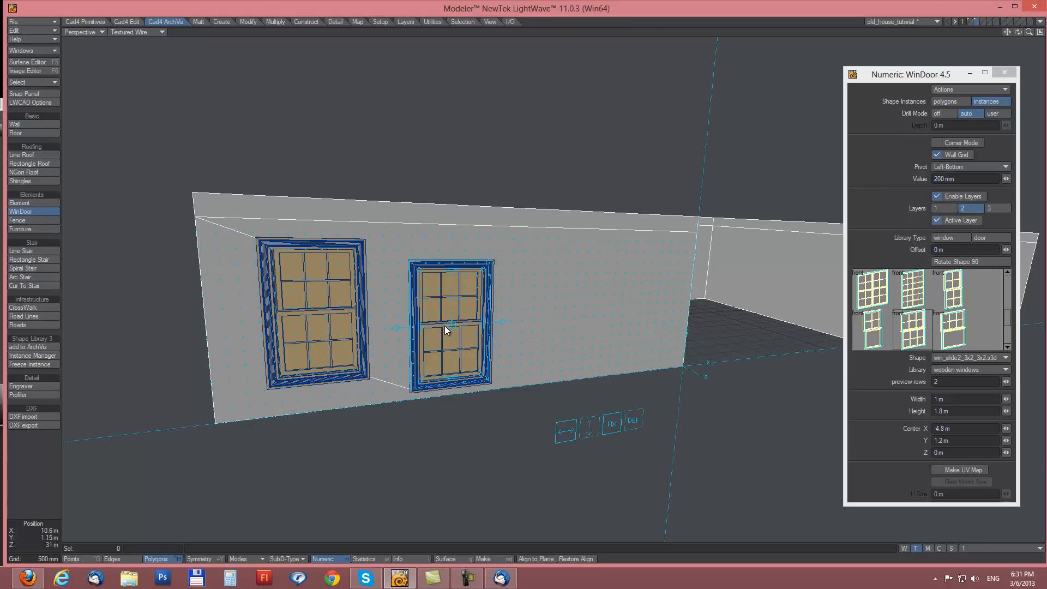
pyautogui.moveTo(421, 381); pyautogui.dragTo(406, 367)
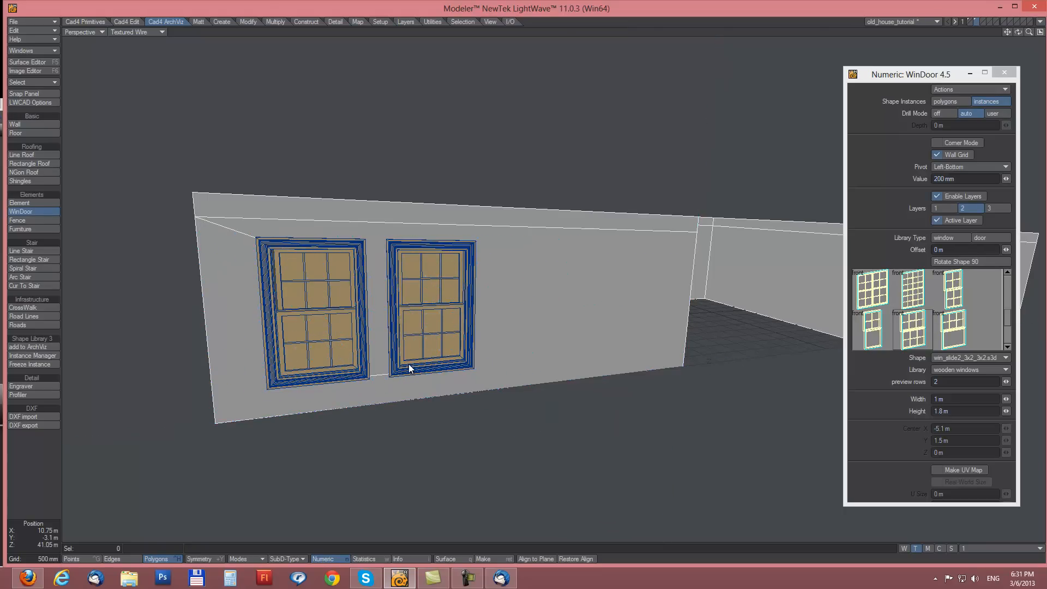
pyautogui.click(537, 345)
pyautogui.moveTo(498, 398); pyautogui.dragTo(502, 358)
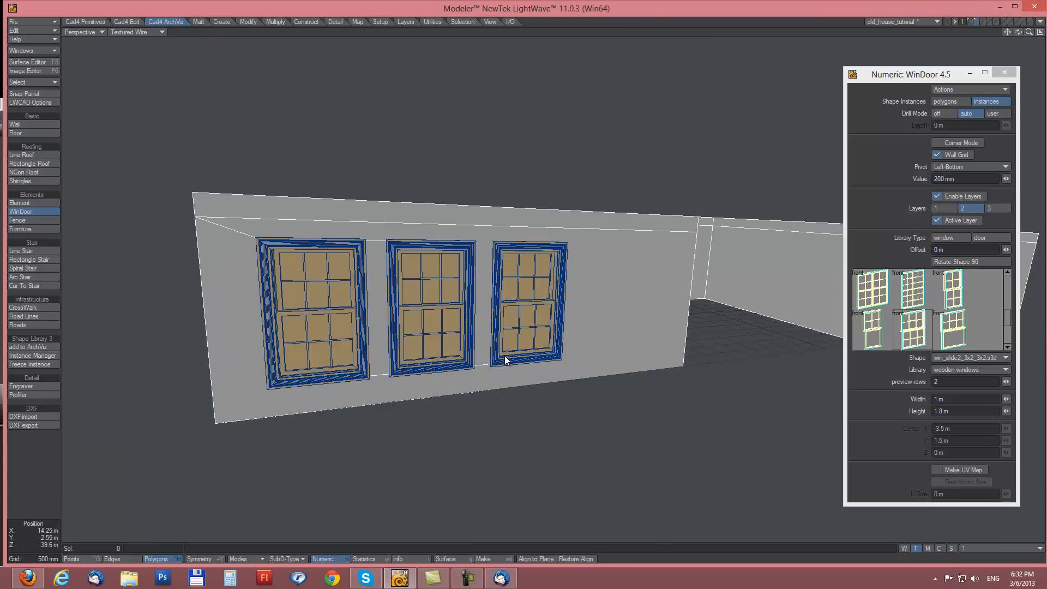
pyautogui.click(616, 331)
pyautogui.moveTo(590, 374); pyautogui.dragTo(584, 348)
pyautogui.rightClick(585, 349)
# Step: Place four identical windows, evenly spaced at Y 1.5 m, along the front wall of the other wing
pyautogui.keyDown('alt'); pyautogui.moveTo(645, 332); pyautogui.dragTo(370, 369); pyautogui.keyUp('alt')
pyautogui.click(587, 412)
pyautogui.moveTo(600, 444); pyautogui.dragTo(597, 424)
pyautogui.rightClick(598, 423)
pyautogui.click(494, 395)
pyautogui.moveTo(511, 433); pyautogui.dragTo(523, 419)
pyautogui.rightClick(522, 423)
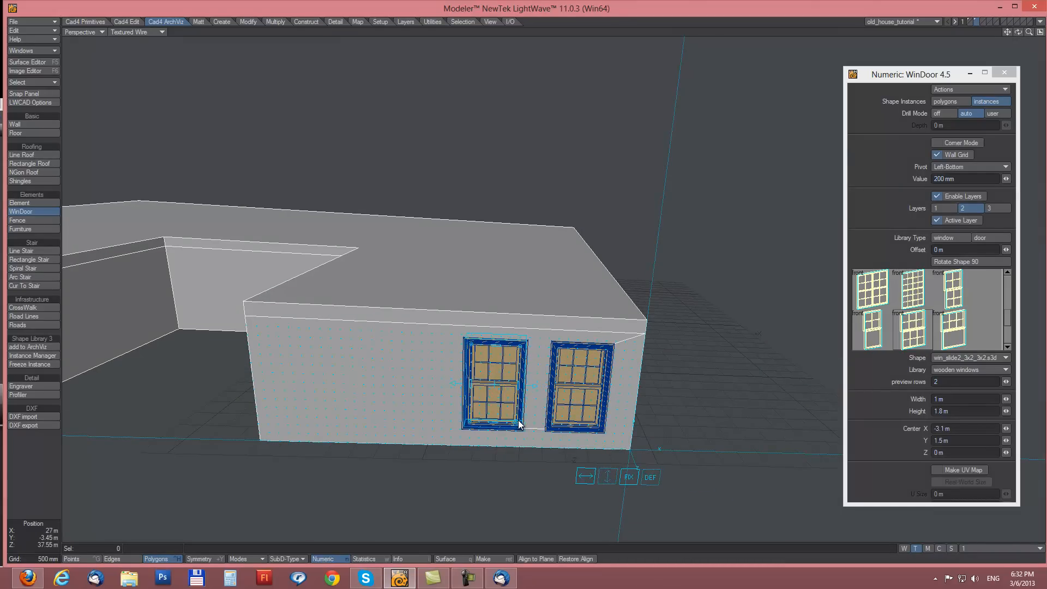
pyautogui.click(409, 407)
pyautogui.moveTo(430, 444); pyautogui.dragTo(432, 424)
pyautogui.rightClick(432, 424)
pyautogui.click(306, 375)
pyautogui.moveTo(329, 415); pyautogui.dragTo(345, 421)
pyautogui.rightClick(344, 422)
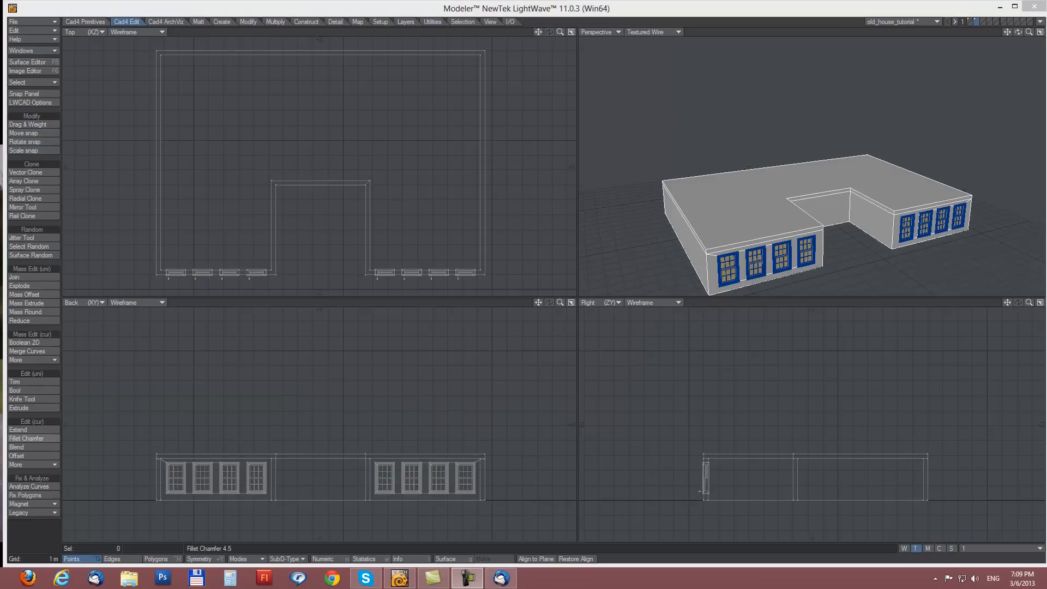
# Step: Vector Clone the whole storey upward twice at 3.1 m spacing, from its base to the top of the ceiling slab
pyautogui.keyDown('alt'); pyautogui.moveTo(838, 167); pyautogui.dragTo(869, 140); pyautogui.keyUp('alt')
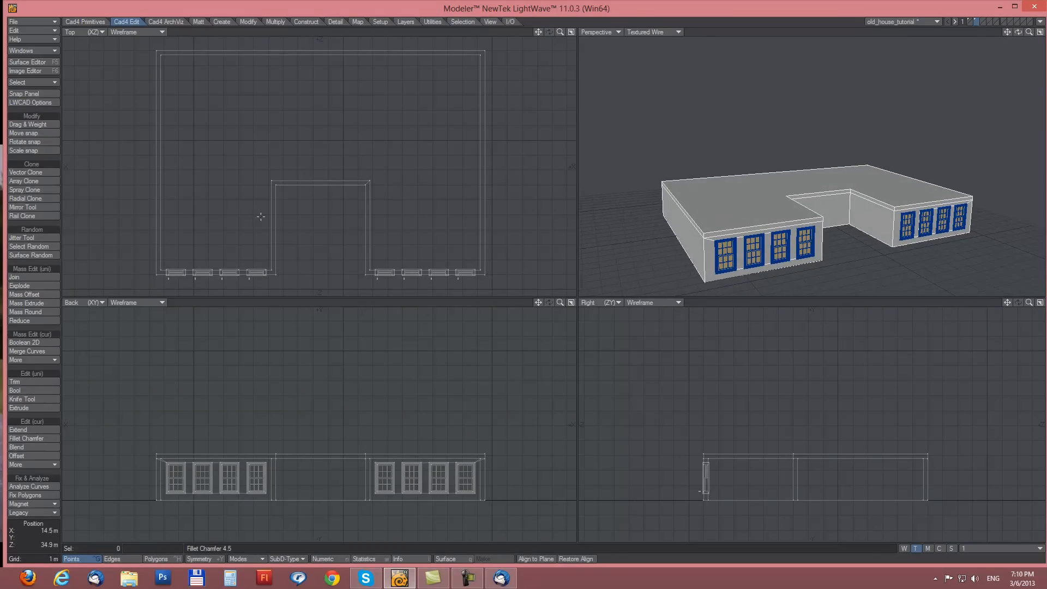
pyautogui.click(34, 173)
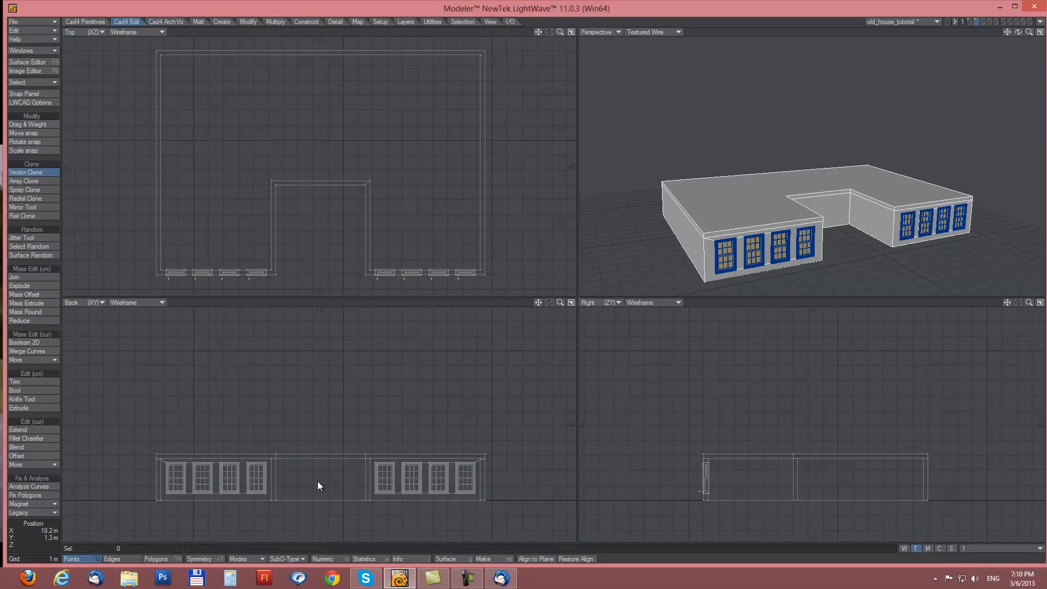
pyautogui.click(275, 499)
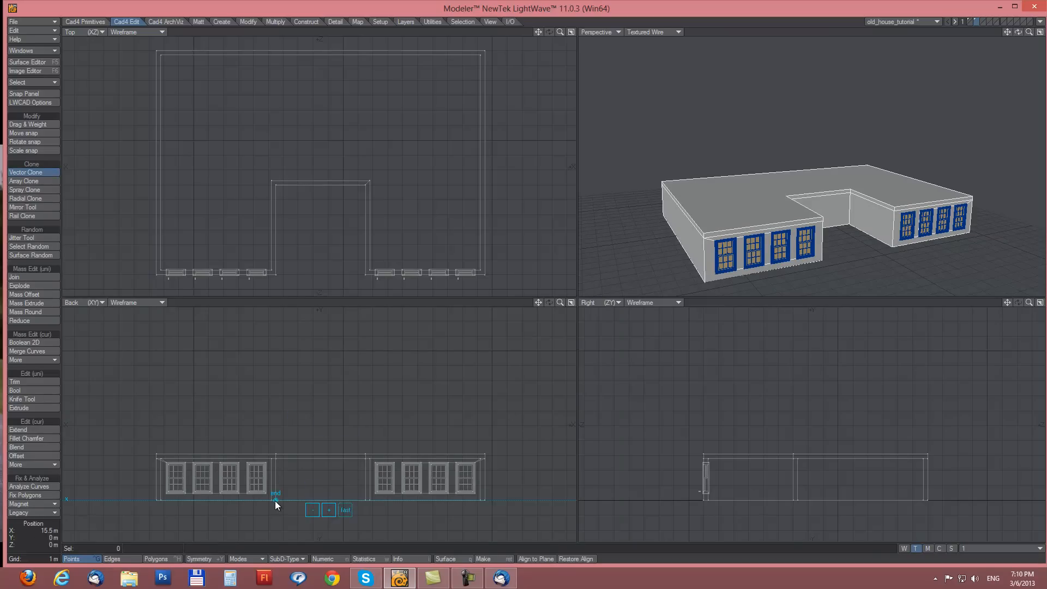
pyautogui.click(273, 453)
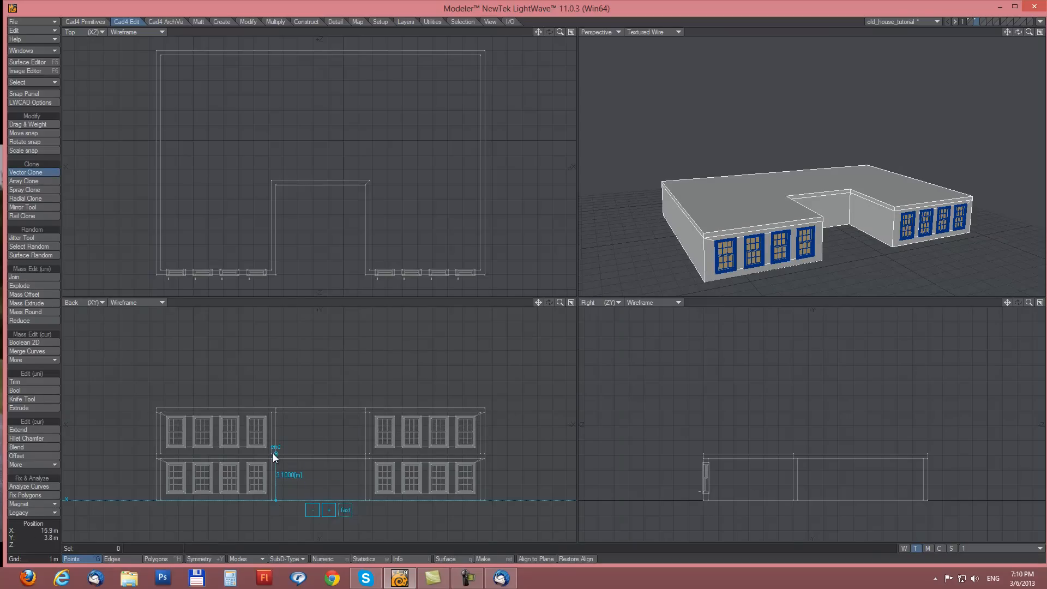
pyautogui.click(329, 510)
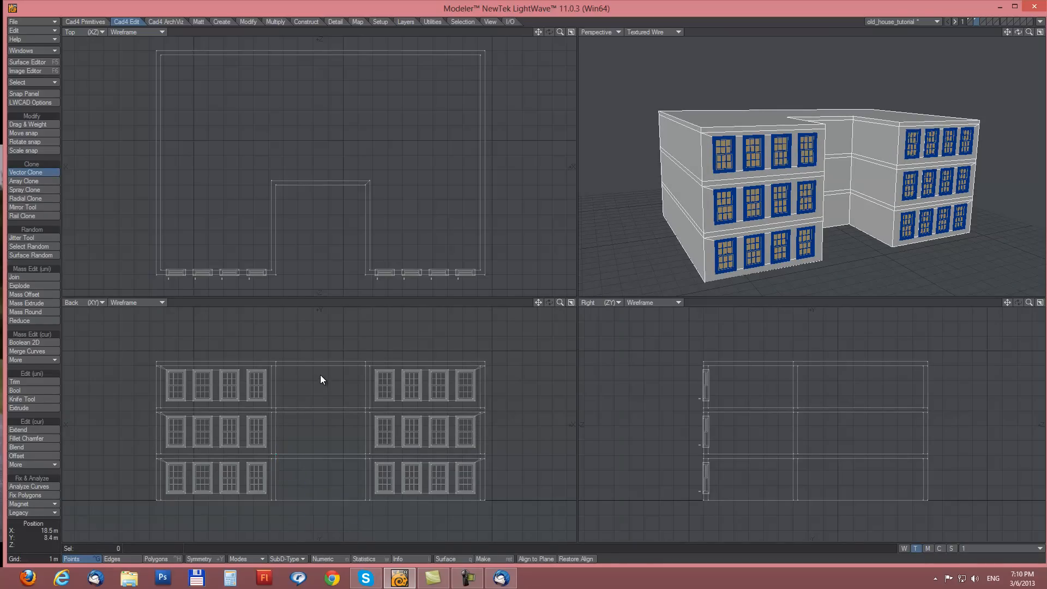
# Step: Delete the ceiling slab on top of the third storey
pyautogui.keyDown('alt'); pyautogui.moveTo(794, 118); pyautogui.dragTo(800, 152); pyautogui.keyUp('alt')
pyautogui.hotkey('ctrl', 'h')
pyautogui.click(742, 155)
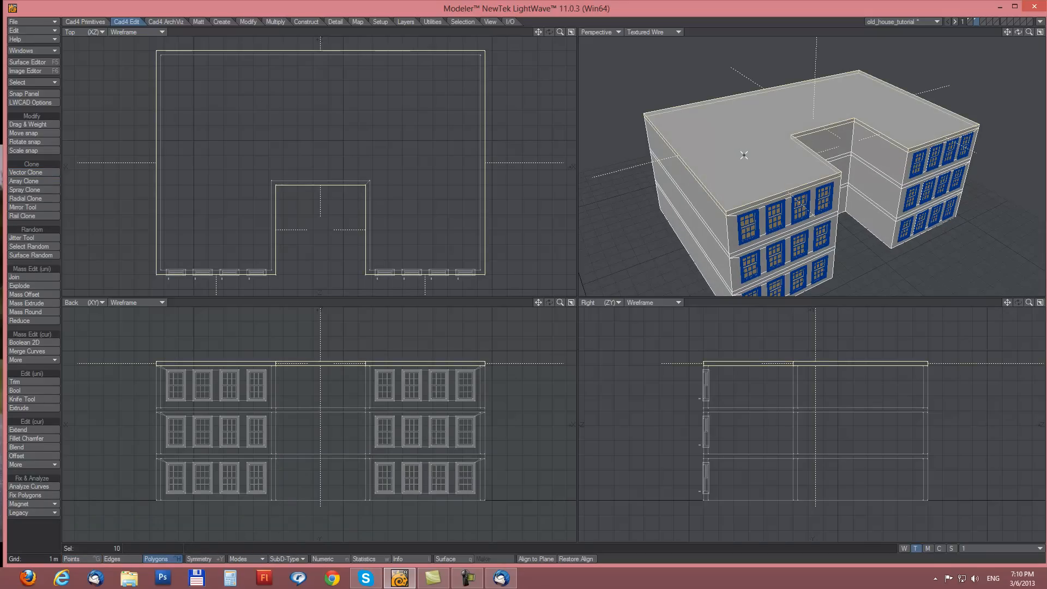
pyautogui.press('Delete')
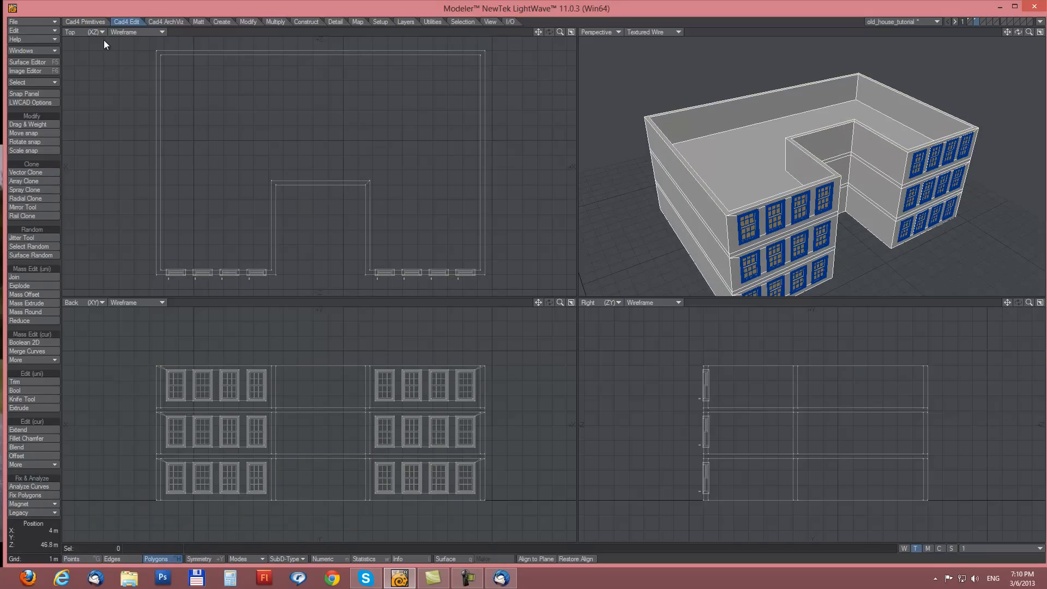
# Step: Add a 3D ceiling slab over the third storey with the stucco_frame surface, 300 mm offset and 300 mm thickness
pyautogui.click(169, 22)
pyautogui.click(22, 133)
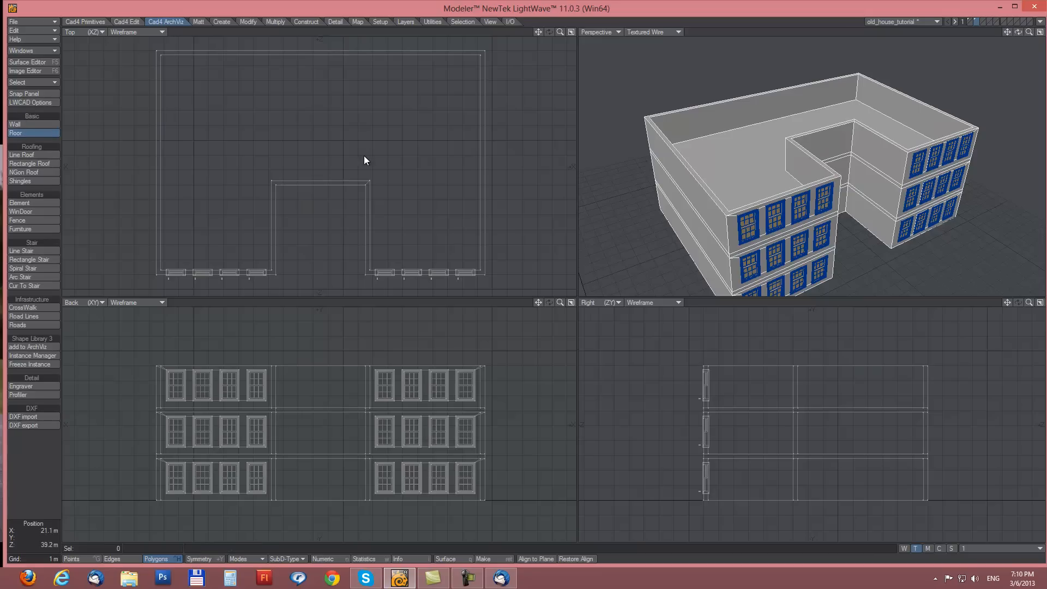
pyautogui.press('n')
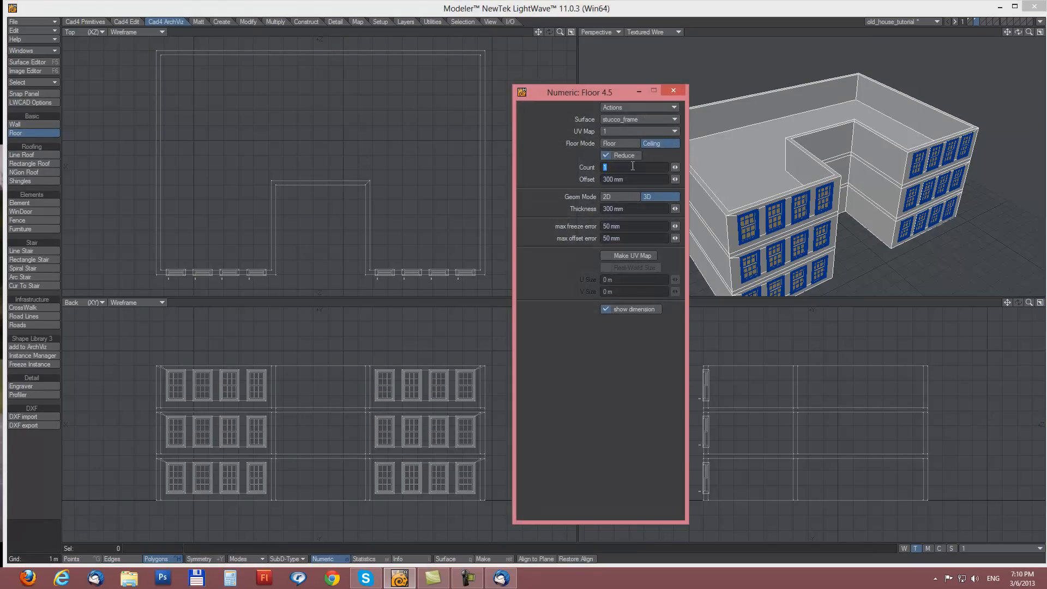
pyautogui.press('Tab')
pyautogui.press('Tab')
pyautogui.click(315, 132)
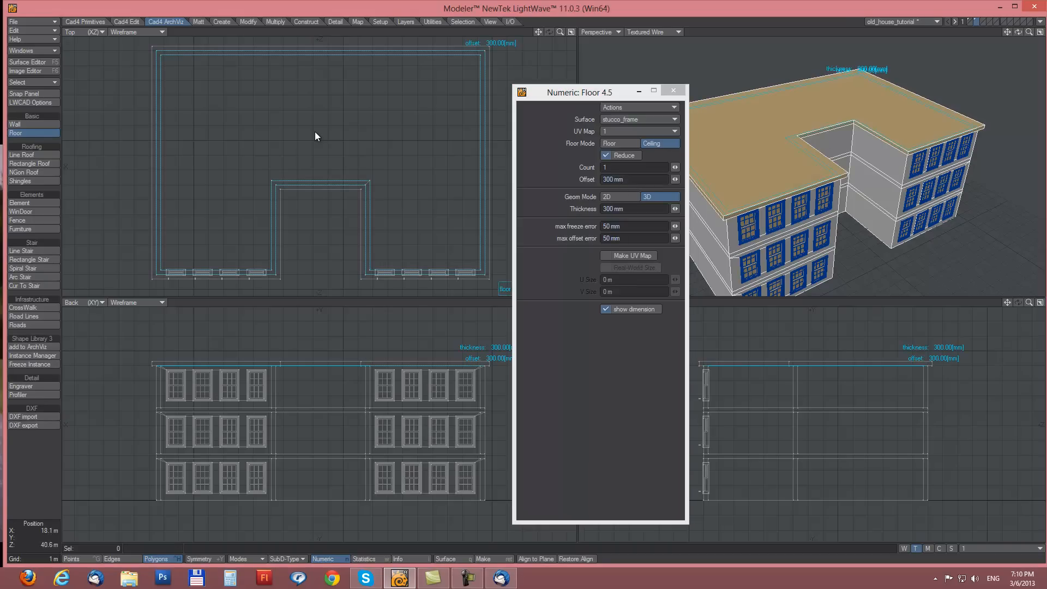
pyautogui.keyDown('alt'); pyautogui.moveTo(782, 221); pyautogui.dragTo(970, 117); pyautogui.keyUp('alt')
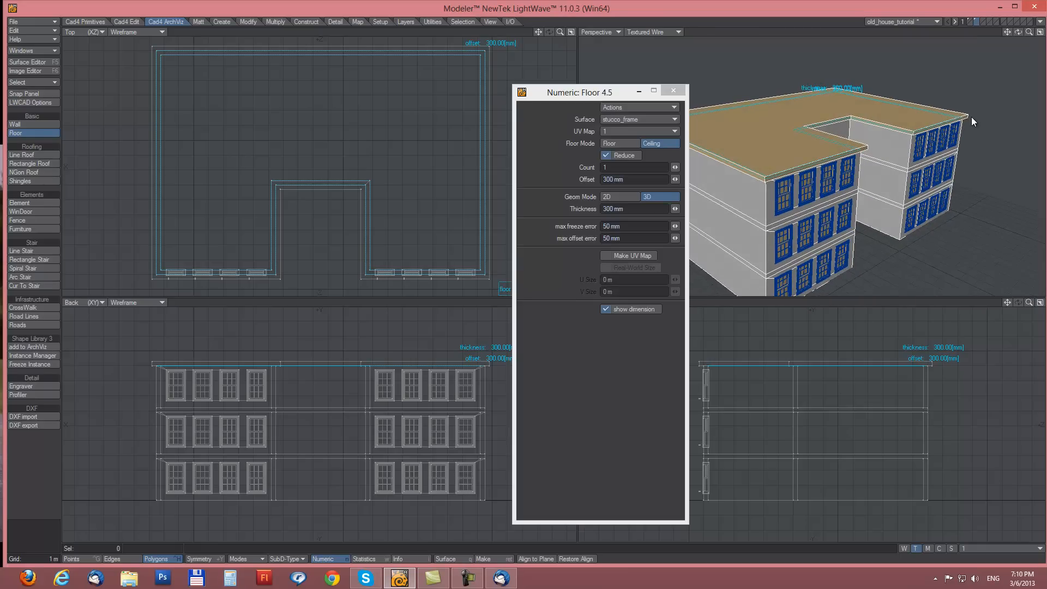
pyautogui.keyDown('alt'); pyautogui.moveTo(910, 179); pyautogui.dragTo(861, 188); pyautogui.keyUp('alt')
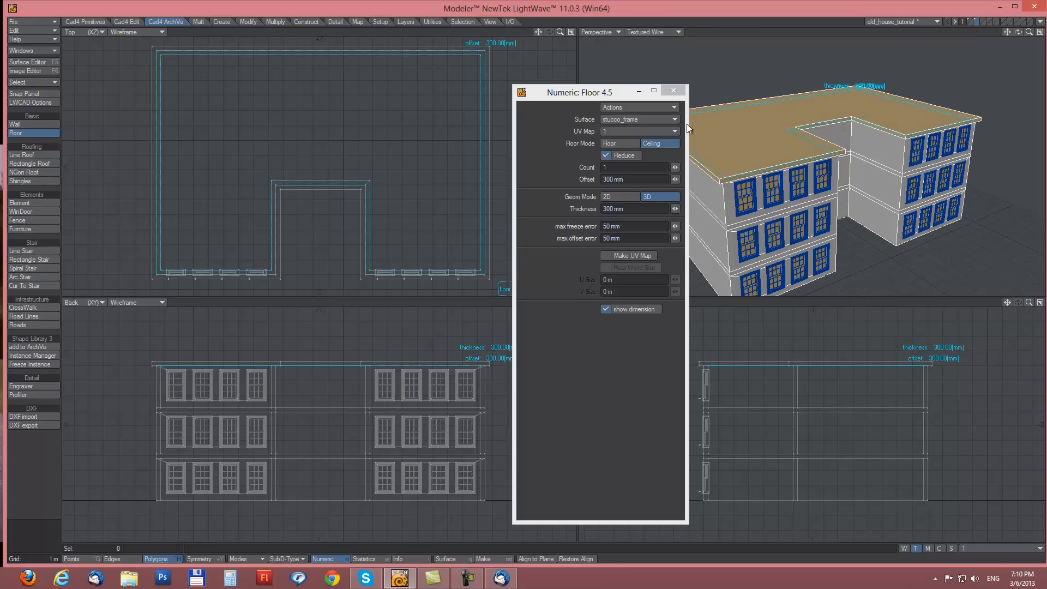
pyautogui.click(673, 92)
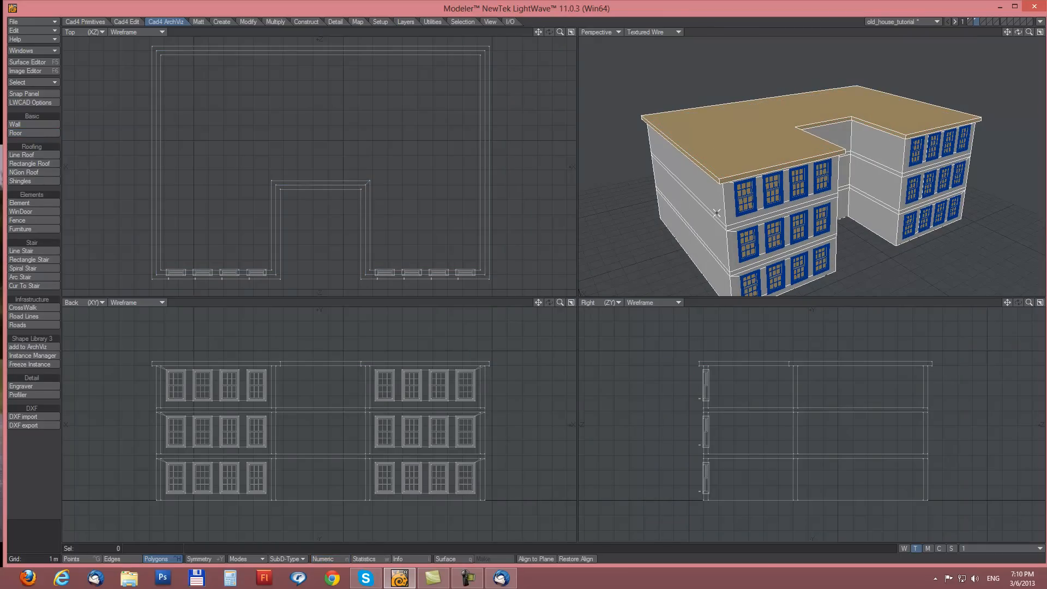
# Step: Select all polygons with the Default surface and assign them the stucco_frame surface
pyautogui.press('w')
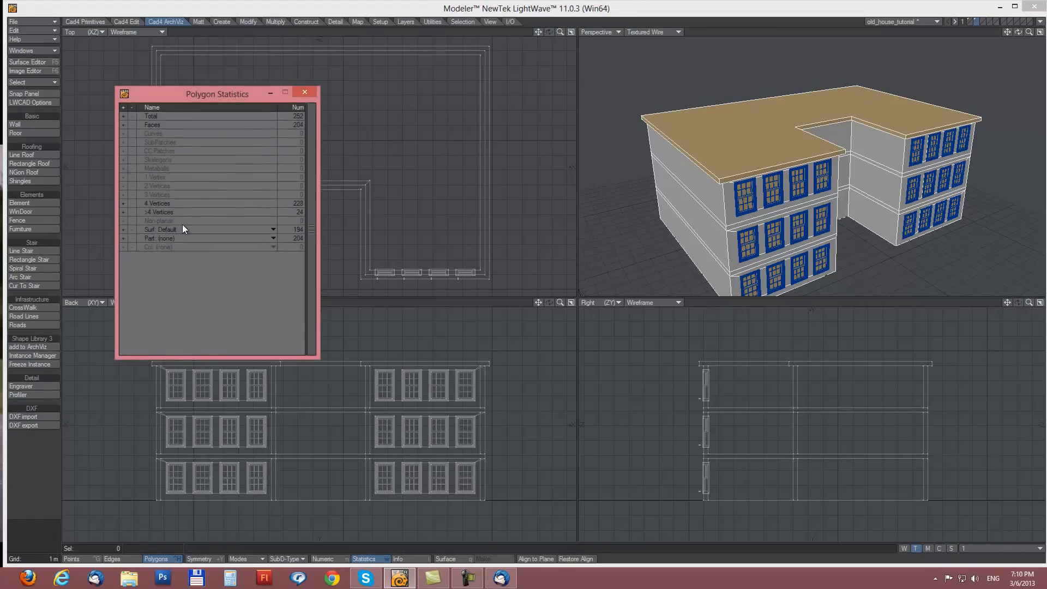
pyautogui.click(123, 230)
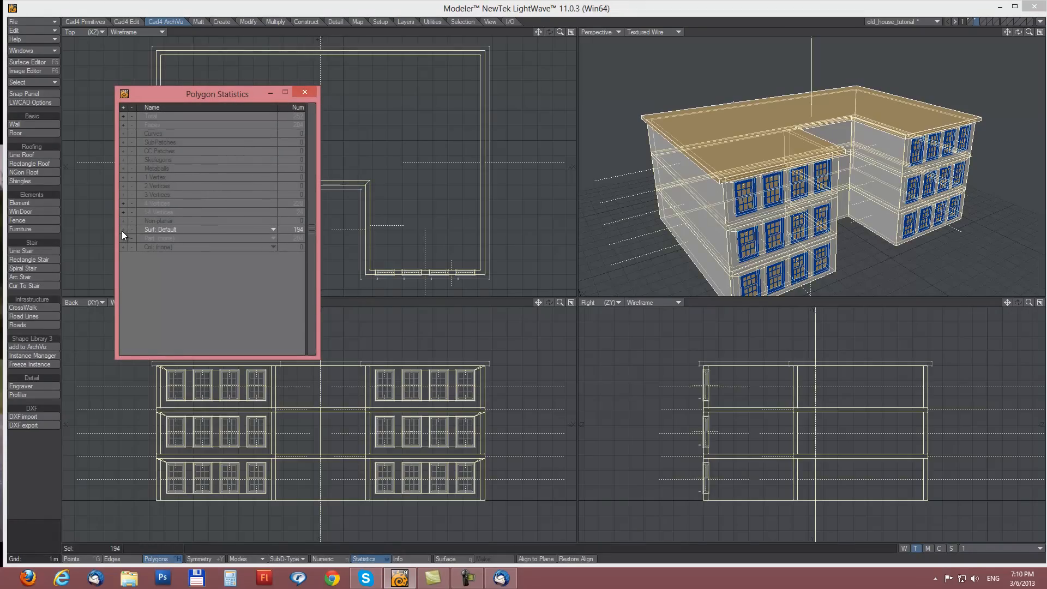
pyautogui.click(304, 92)
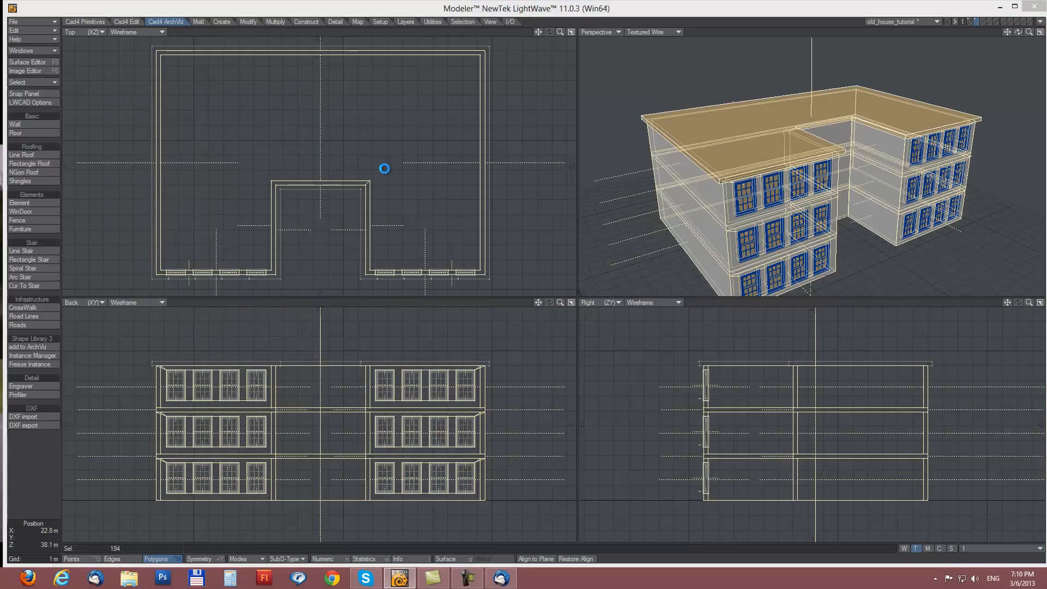
pyautogui.press('q')
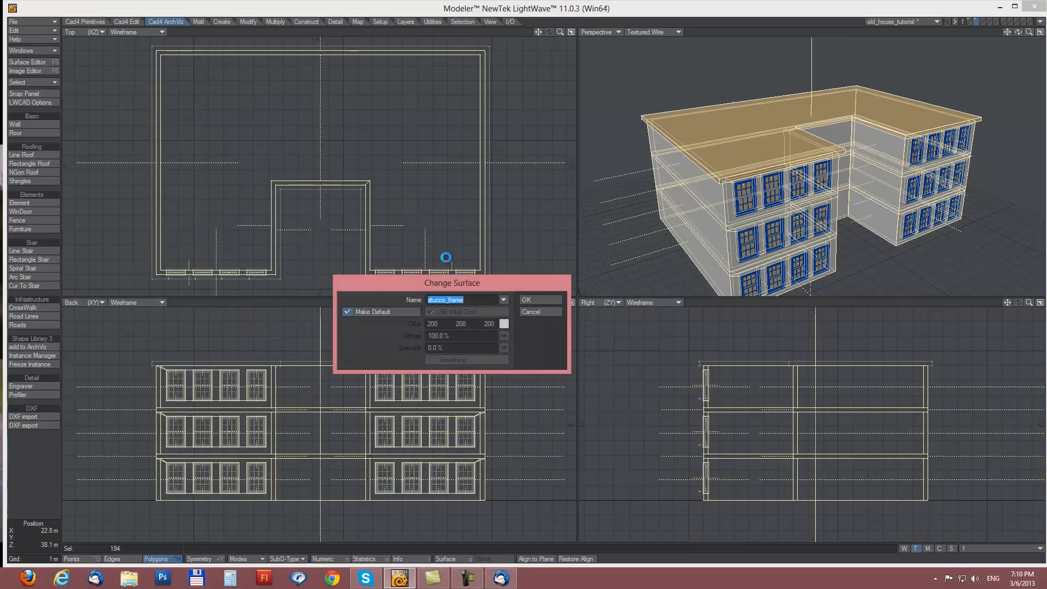
pyautogui.click(535, 299)
pyautogui.hotkey('ctrl', 'g')
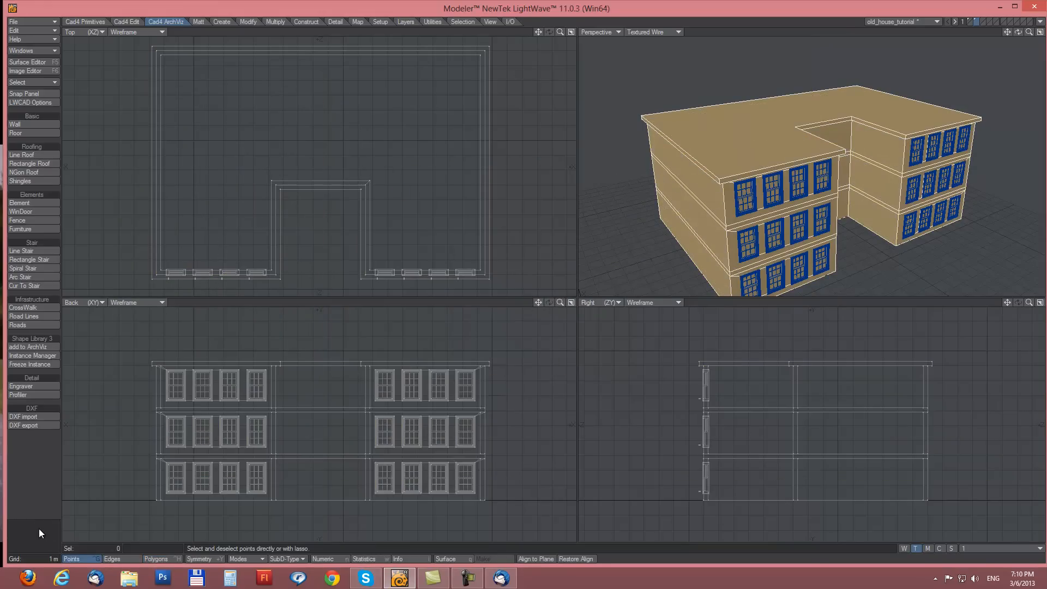
# Step: Draw a 300 mm thick ground-floor wall across the courtyard opening between the two front wings
pyautogui.keyDown('alt'); pyautogui.moveTo(752, 170); pyautogui.dragTo(793, 175); pyautogui.keyUp('alt')
pyautogui.press('a')
pyautogui.click(90, 22)
pyautogui.click(156, 20)
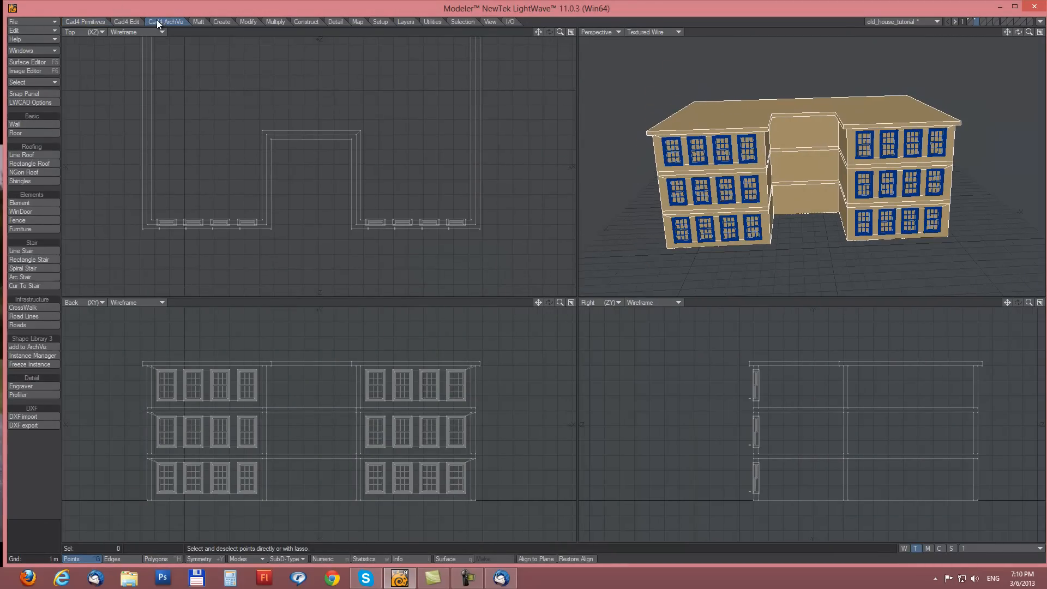
pyautogui.click(30, 125)
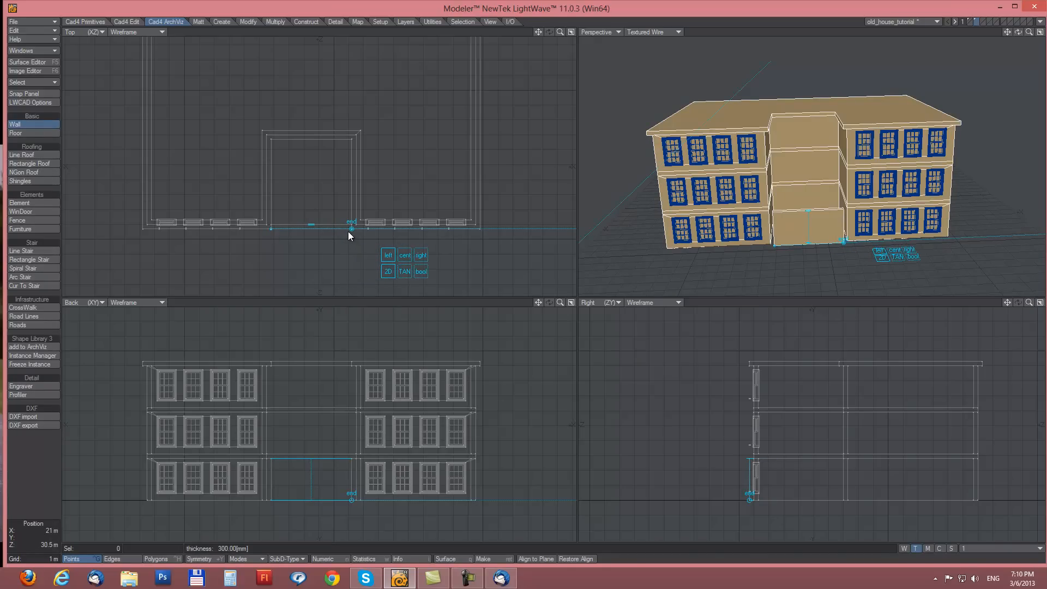
pyautogui.keyDown('alt'); pyautogui.moveTo(821, 172); pyautogui.dragTo(832, 273); pyautogui.keyUp('alt')
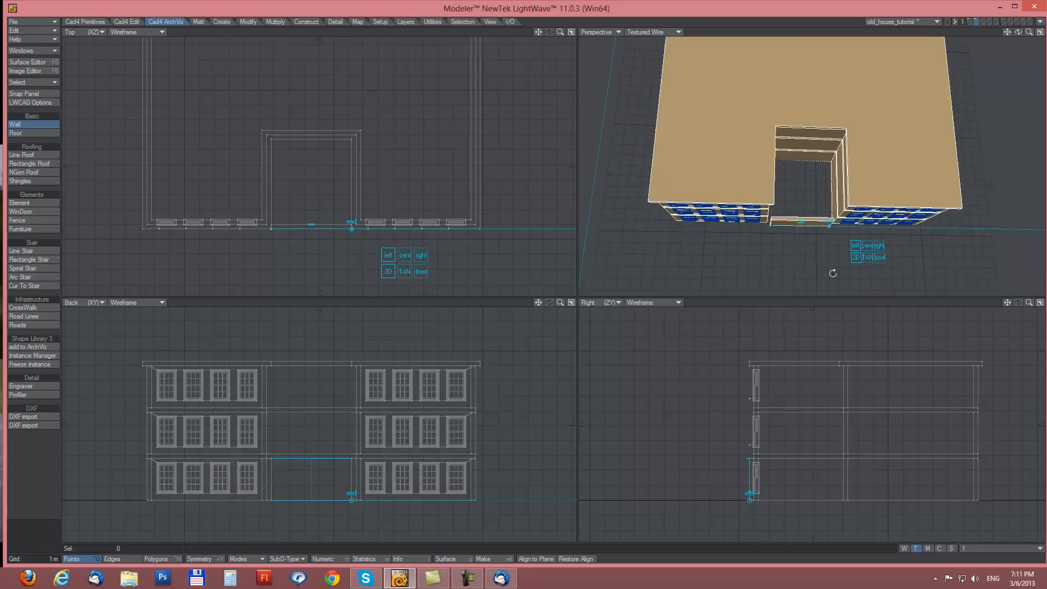
# Step: Move both ends of the new wall back so it lies flush with the front walls of the wings
pyautogui.keyDown('ctrl'); pyautogui.keyDown('alt'); pyautogui.moveTo(355, 228); pyautogui.dragTo(389, 231); pyautogui.keyUp('alt'); pyautogui.keyUp('ctrl')
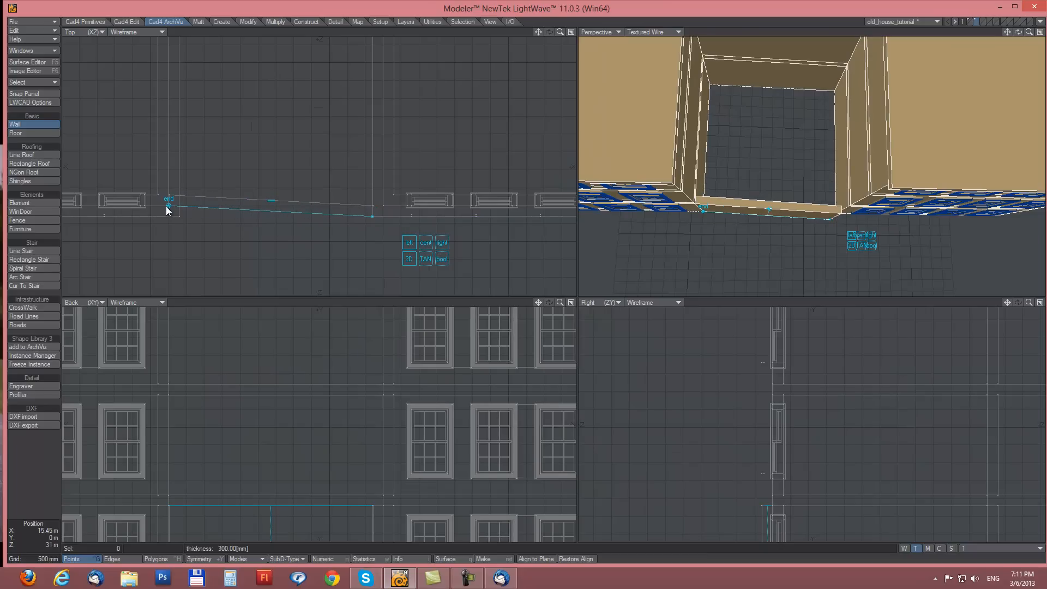
pyautogui.moveTo(167, 210); pyautogui.dragTo(369, 207)
pyautogui.keyDown('alt'); pyautogui.moveTo(856, 177); pyautogui.dragTo(751, 206); pyautogui.keyUp('alt')
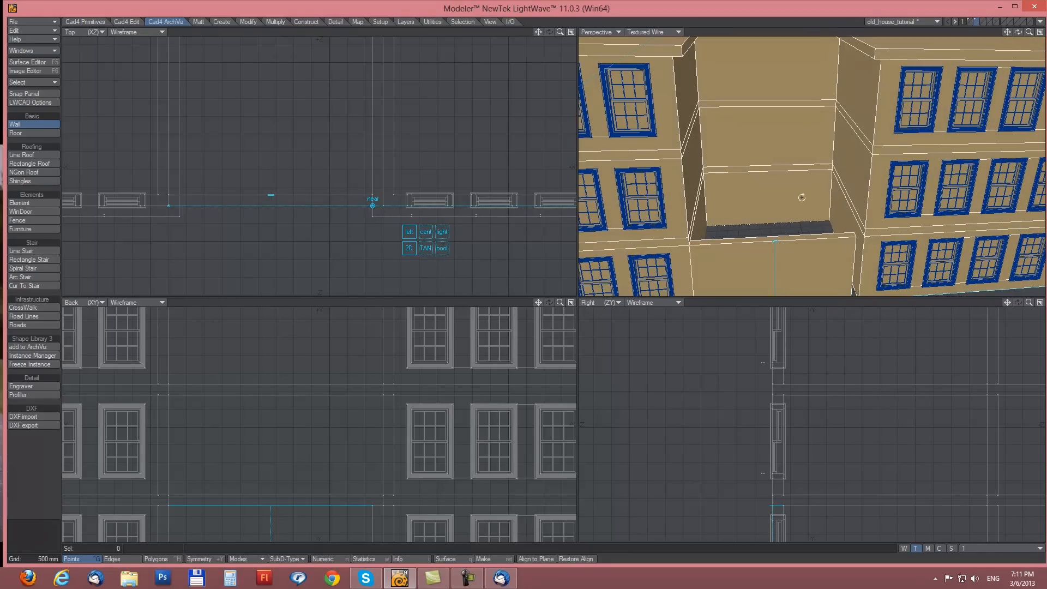
pyautogui.moveTo(372, 210); pyautogui.dragTo(381, 208)
pyautogui.keyDown('alt'); pyautogui.moveTo(785, 207); pyautogui.dragTo(834, 204); pyautogui.keyUp('alt')
pyautogui.press('a')
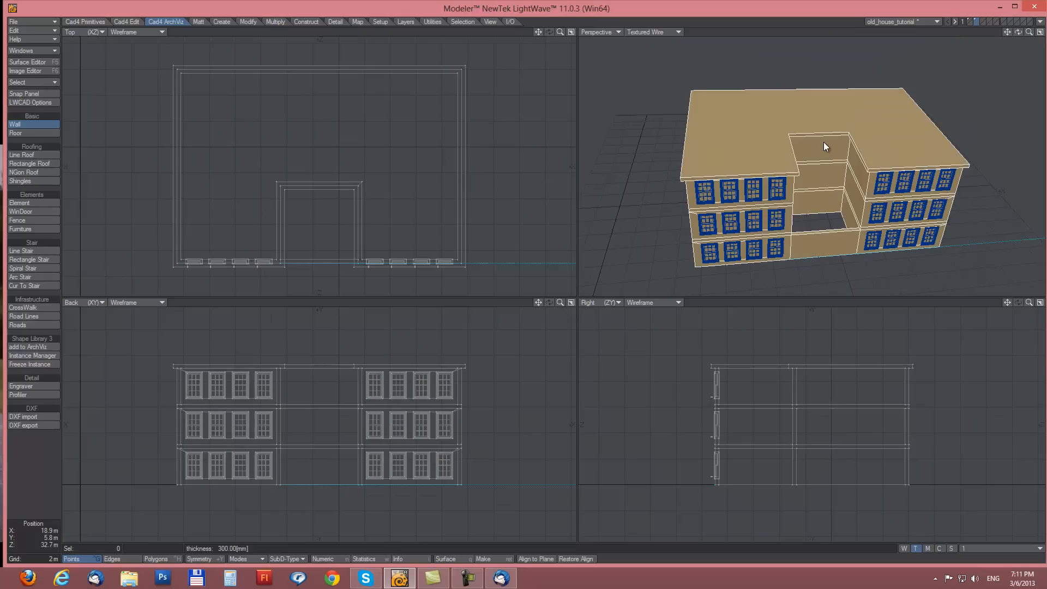
# Step: Set up WinDoor with layers disabled and the door shape door_frame_1.s3d from the stucco facade frames library
pyautogui.keyDown('alt'); pyautogui.moveTo(823, 143); pyautogui.dragTo(822, 114); pyautogui.keyUp('alt')
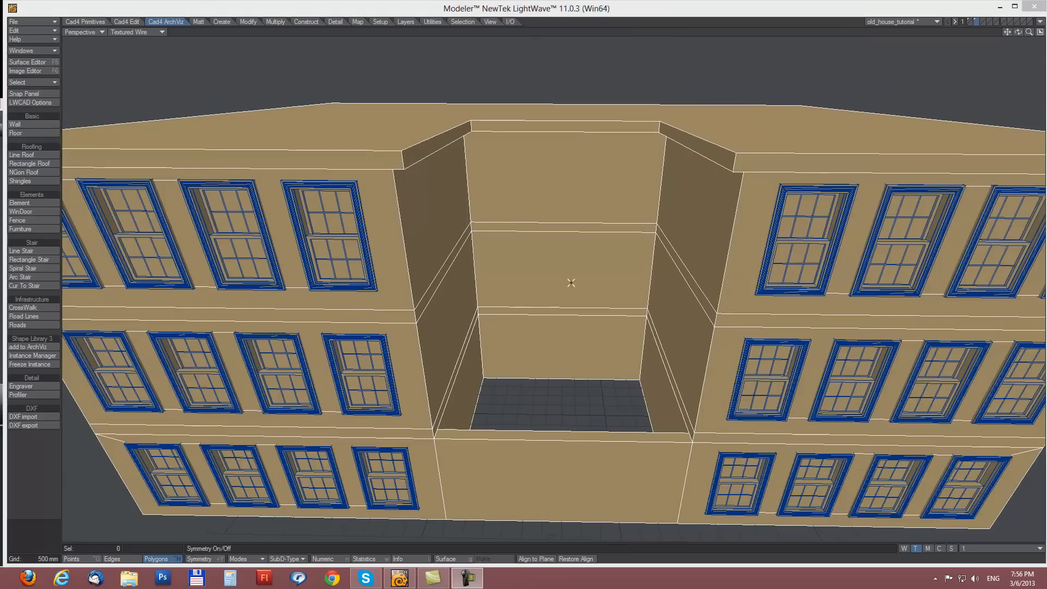
pyautogui.keyDown('ctrl'); pyautogui.keyDown('alt'); pyautogui.moveTo(579, 252); pyautogui.dragTo(561, 276); pyautogui.keyUp('alt'); pyautogui.keyUp('ctrl')
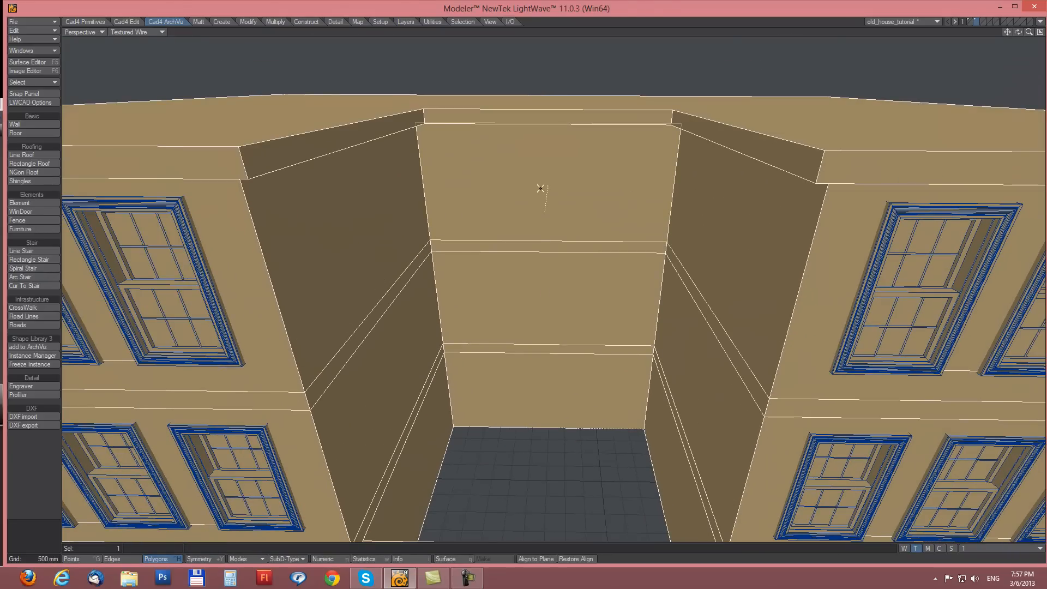
pyautogui.click(542, 300)
pyautogui.keyDown('alt'); pyautogui.moveTo(549, 172); pyautogui.dragTo(594, 253); pyautogui.keyUp('alt')
pyautogui.click(46, 211)
pyautogui.press('n')
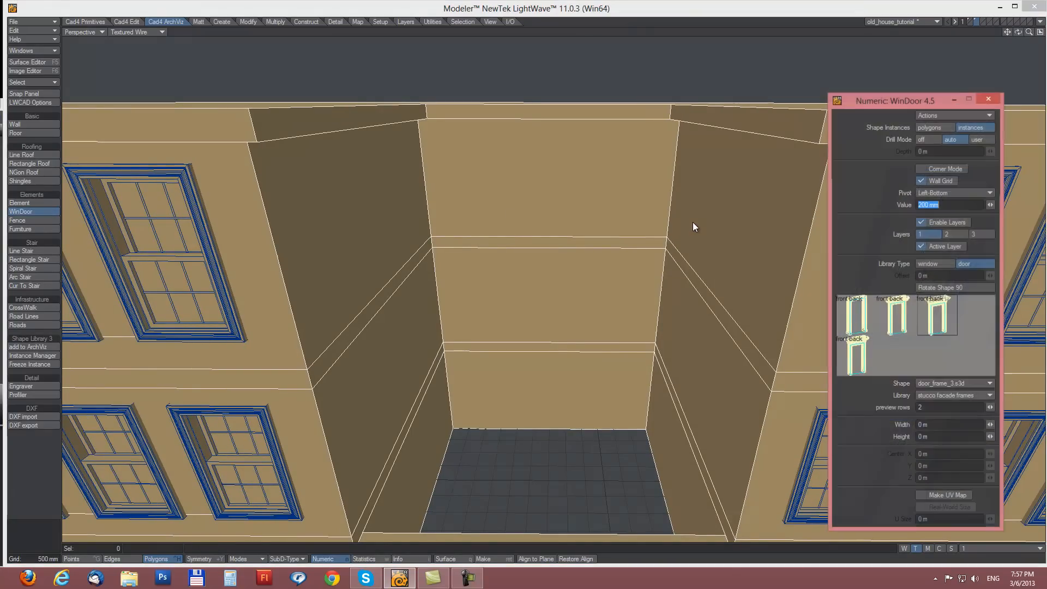
pyautogui.moveTo(924, 103); pyautogui.dragTo(937, 88)
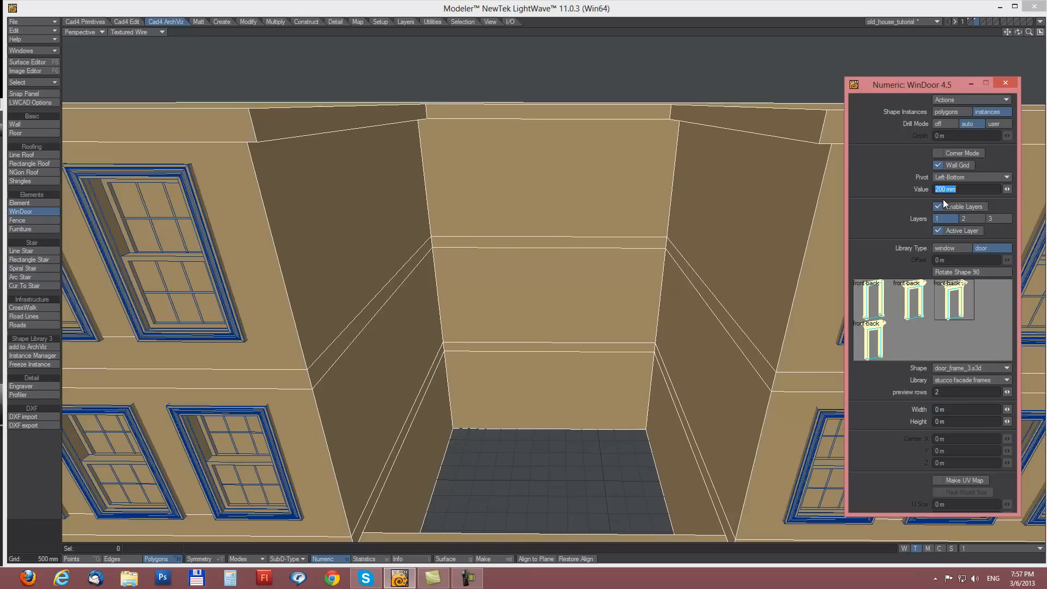
pyautogui.click(937, 208)
pyautogui.click(889, 294)
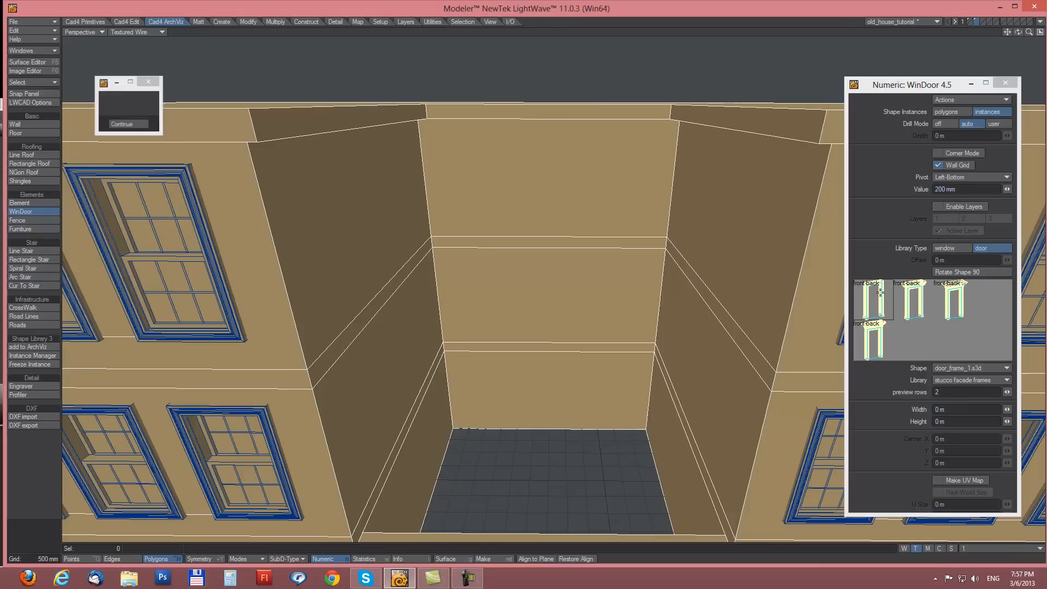
# Step: Place a door frame 4.8 m wide and 2.4 m high, centred on the third storey's recessed courtyard wall
pyautogui.scroll(2, 601, 201)
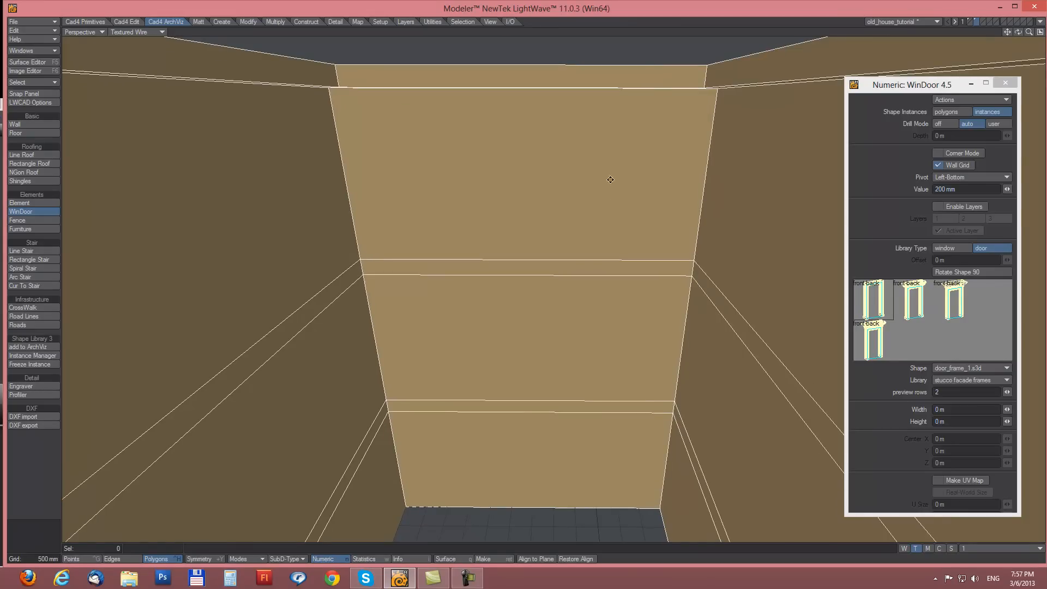
pyautogui.keyDown('alt'); pyautogui.keyDown('shift'); pyautogui.moveTo(607, 177); pyautogui.dragTo(592, 217); pyautogui.keyUp('shift'); pyautogui.keyUp('alt')
pyautogui.moveTo(398, 182); pyautogui.dragTo(659, 317)
pyautogui.moveTo(389, 250); pyautogui.dragTo(374, 250)
pyautogui.moveTo(502, 177); pyautogui.dragTo(505, 172)
pyautogui.moveTo(507, 257)
pyautogui.keyDown('alt'); pyautogui.mouseDown()
pyautogui.moveTo(509, 215)
pyautogui.moveTo(507, 243)
pyautogui.mouseUp(); pyautogui.keyUp('alt')
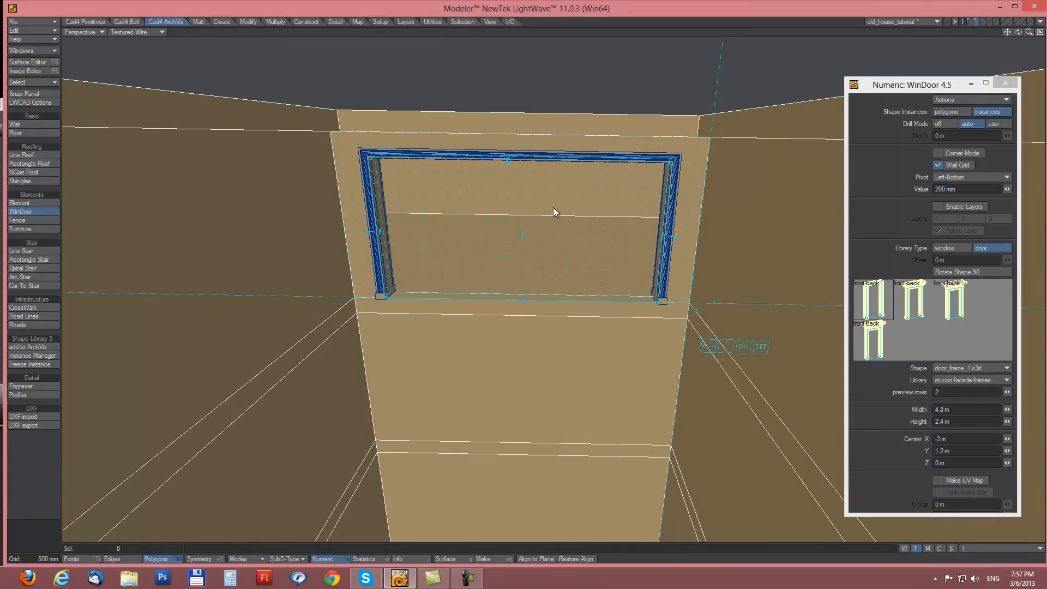
pyautogui.rightClick(402, 374)
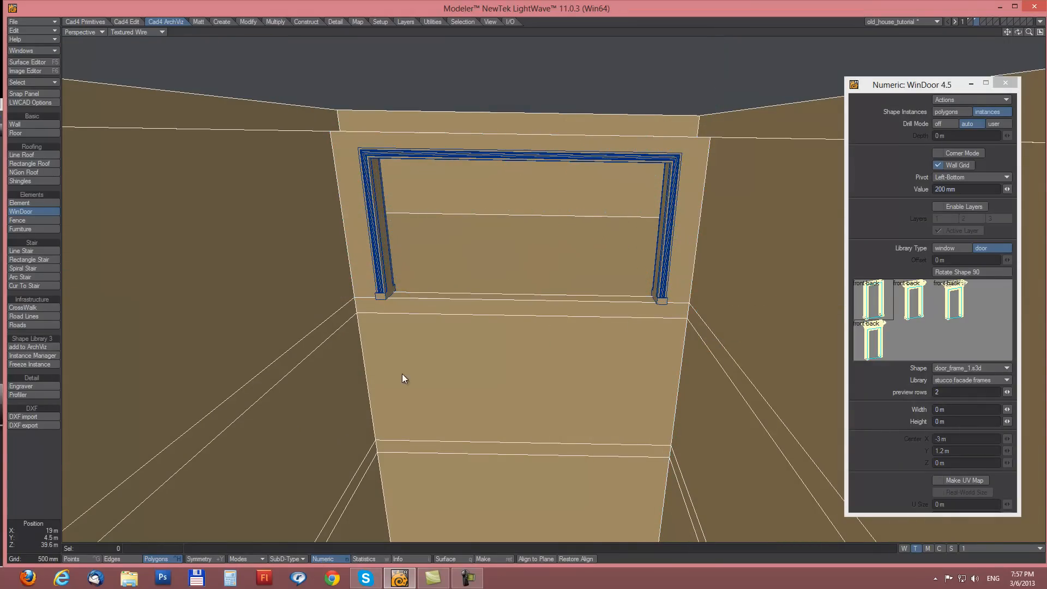
# Step: Place a matching 4.8 by 2.4 m door frame, centred on the second storey's recessed courtyard wall
pyautogui.moveTo(399, 357); pyautogui.dragTo(652, 445)
pyautogui.moveTo(657, 402); pyautogui.dragTo(645, 407)
pyautogui.moveTo(408, 400); pyautogui.dragTo(403, 398)
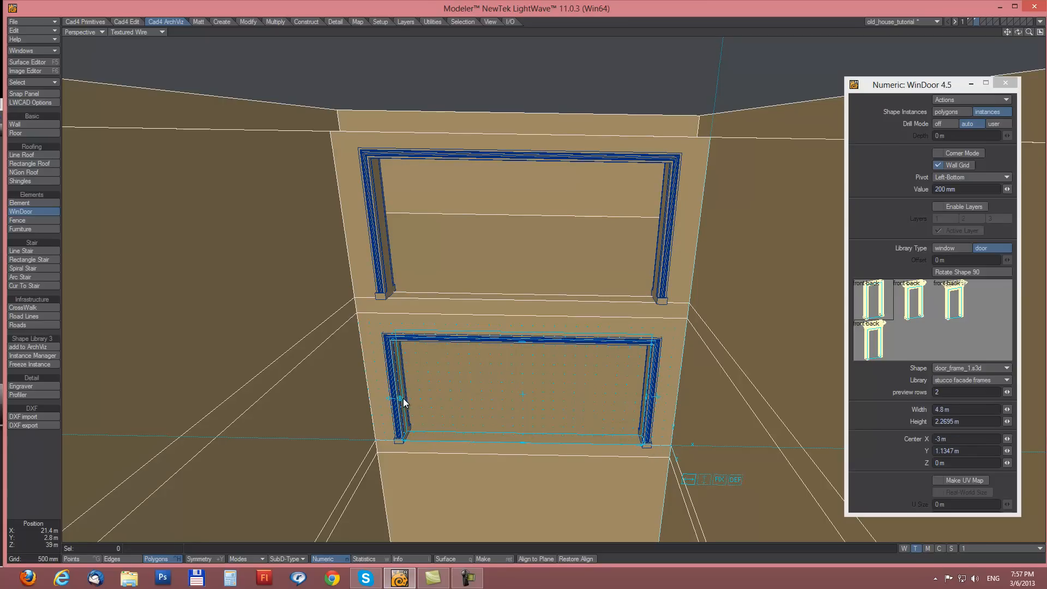
pyautogui.moveTo(522, 341); pyautogui.dragTo(496, 262)
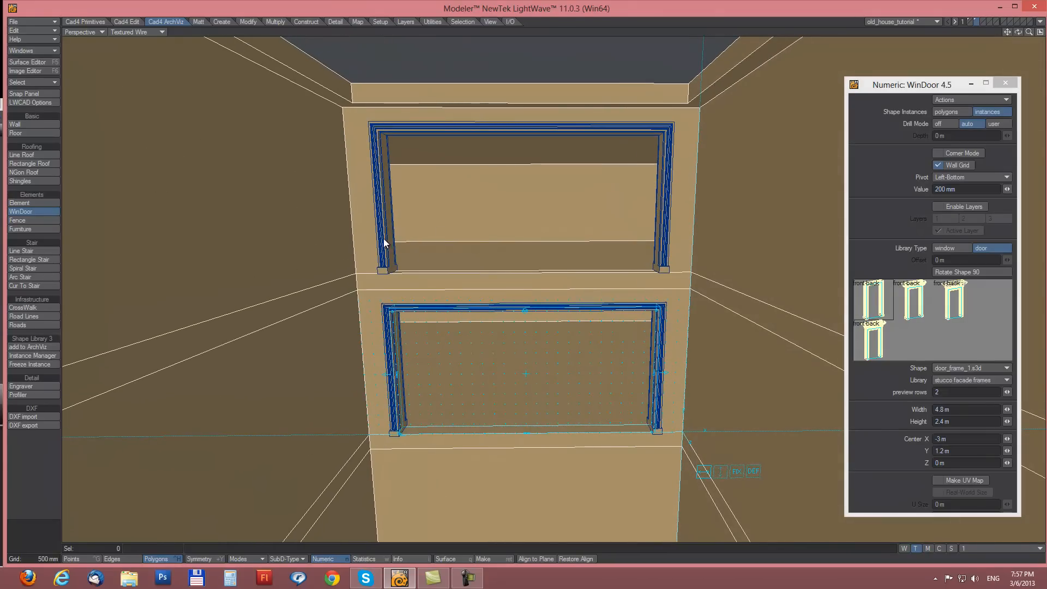
pyautogui.press('space')
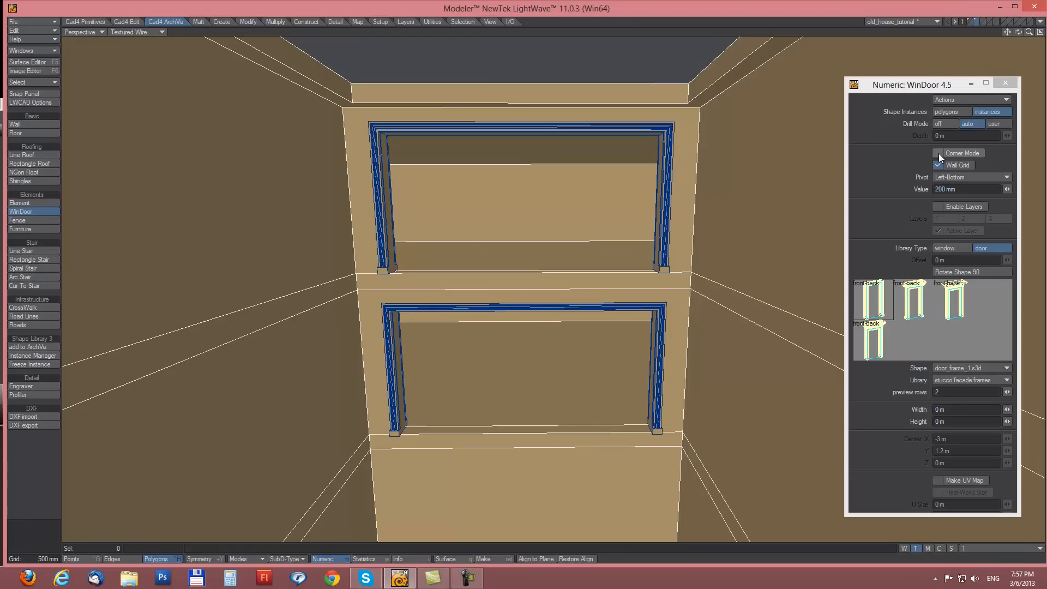
# Step: Turn WinDoor drilling off and choose the window shape win_fix_2x4.s3d from the wooden windows library
pyautogui.click(941, 125)
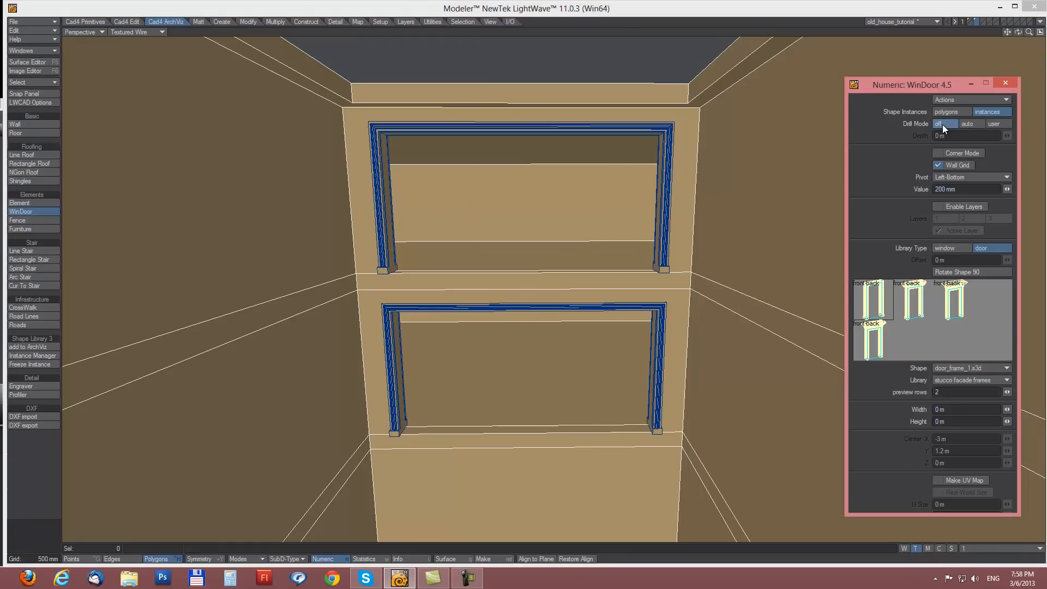
pyautogui.click(942, 248)
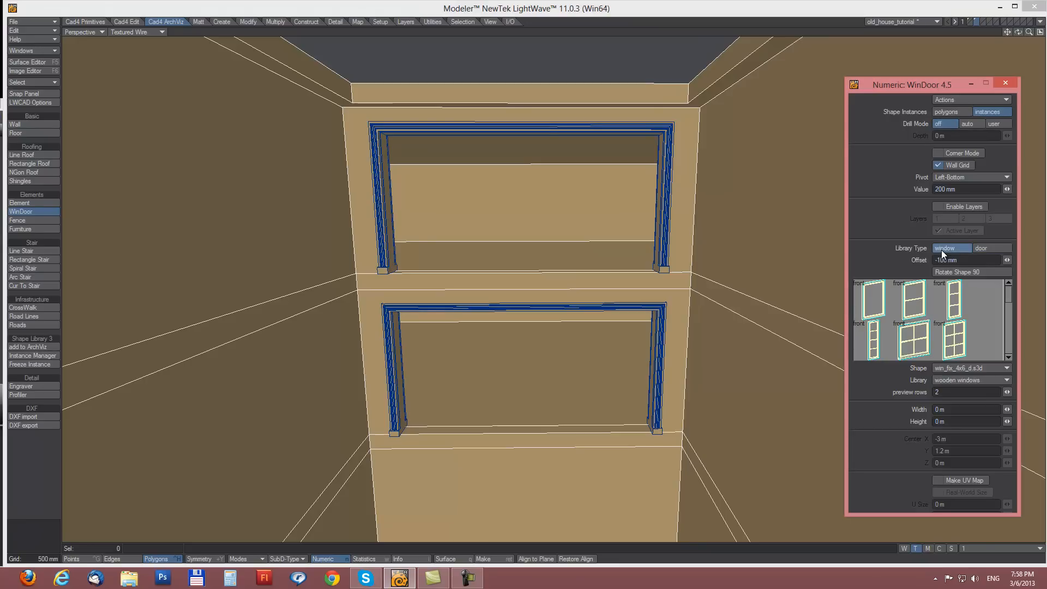
pyautogui.click(1010, 315)
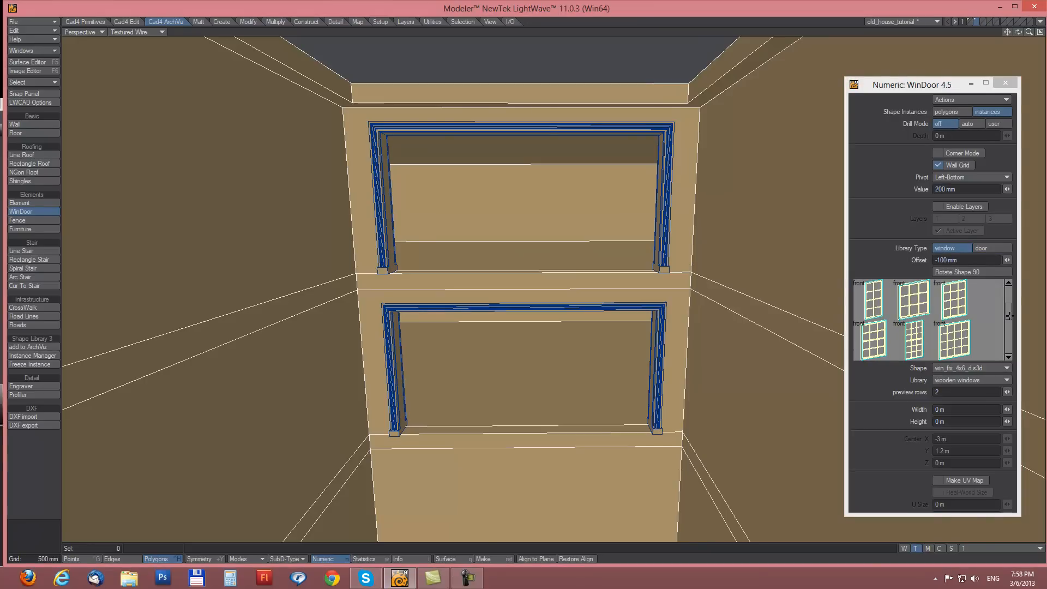
pyautogui.click(869, 295)
# Step: Place a full-height 2x4 window, 2.4 m high, against the left side of the third-storey courtyard frame
pyautogui.scroll(5, 440, 181)
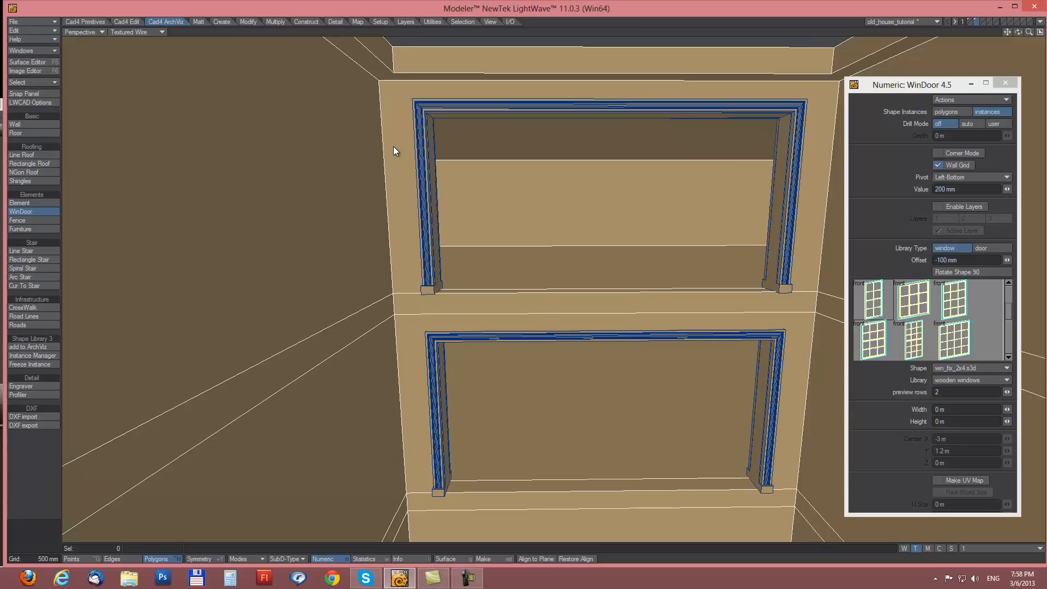
pyautogui.keyDown('alt'); pyautogui.moveTo(589, 206); pyautogui.dragTo(591, 211); pyautogui.keyUp('alt')
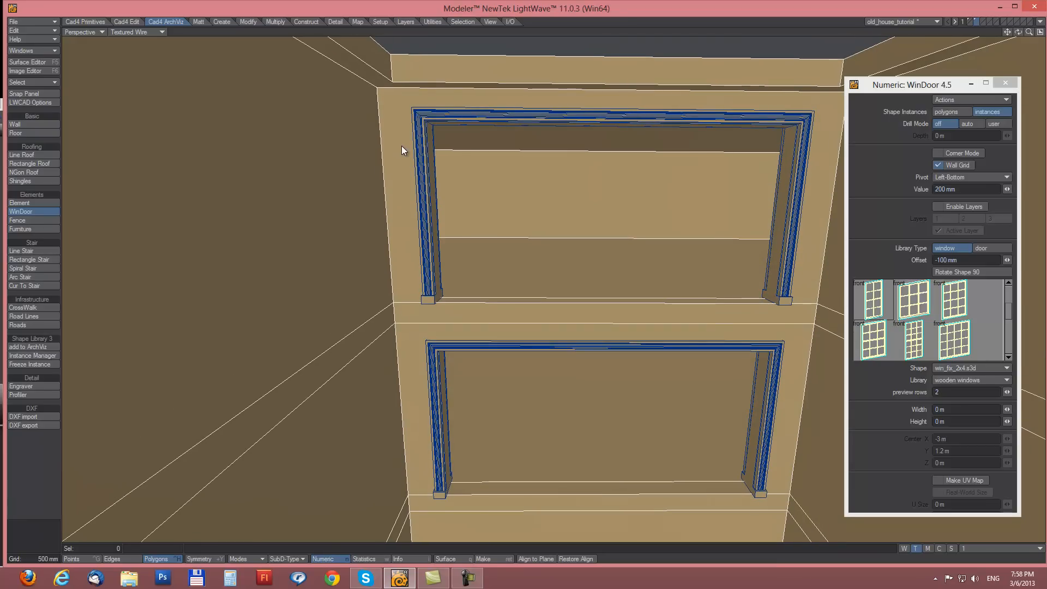
pyautogui.moveTo(394, 147); pyautogui.dragTo(489, 216)
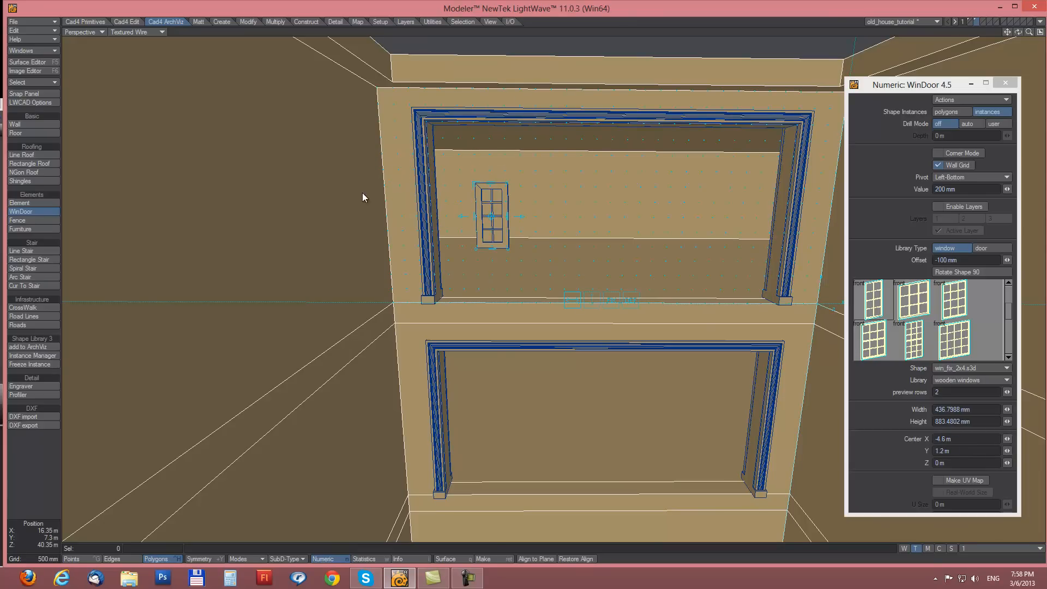
pyautogui.keyDown('alt'); pyautogui.moveTo(588, 229); pyautogui.dragTo(569, 282); pyautogui.keyUp('alt')
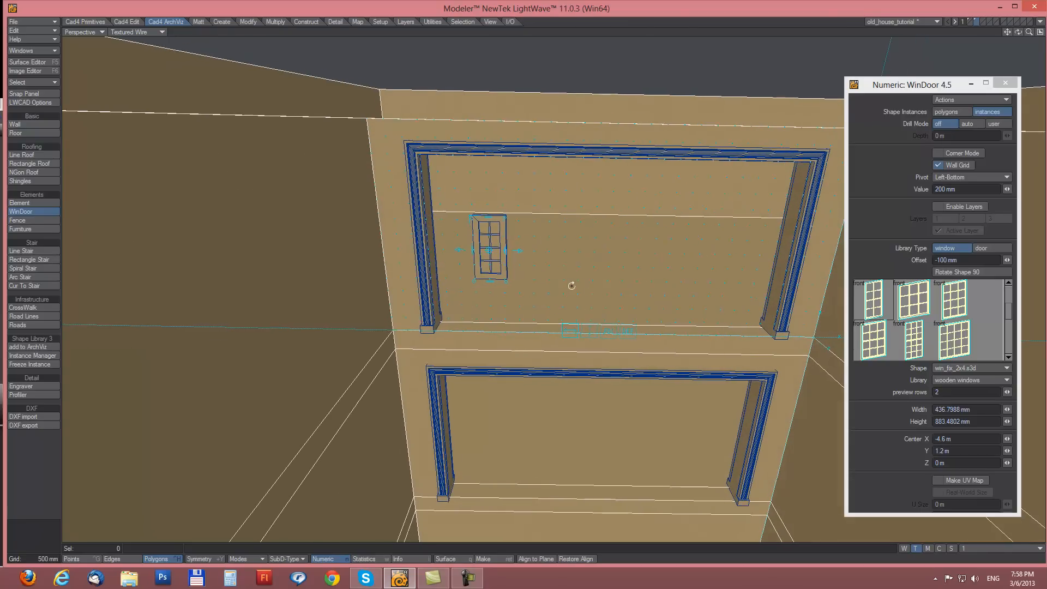
pyautogui.moveTo(466, 229); pyautogui.dragTo(421, 157)
pyautogui.moveTo(507, 295); pyautogui.dragTo(524, 328)
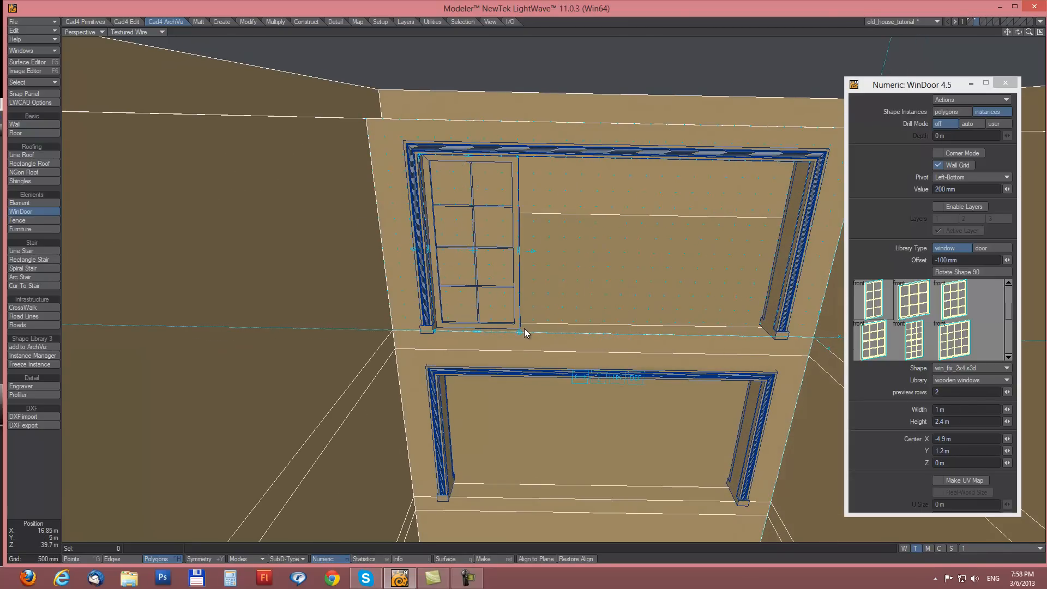
pyautogui.press('space')
# Step: Place a second full-height window directly beside the first in the third-storey courtyard frame
pyautogui.moveTo(390, 156); pyautogui.dragTo(483, 256)
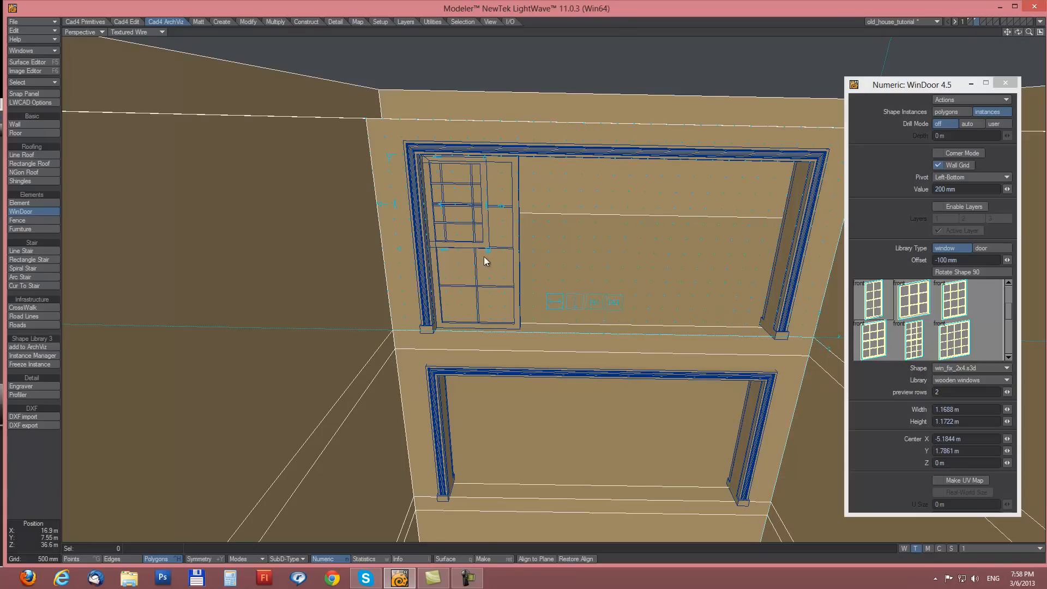
pyautogui.moveTo(445, 204); pyautogui.dragTo(563, 240)
pyautogui.moveTo(525, 192); pyautogui.dragTo(518, 156)
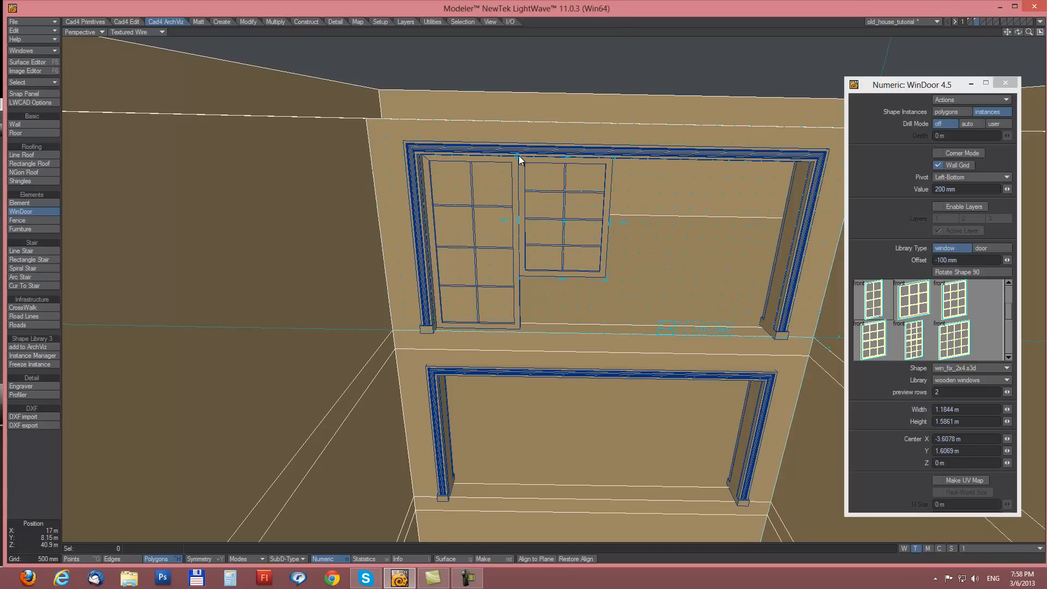
pyautogui.moveTo(609, 261); pyautogui.dragTo(602, 329)
pyautogui.press('space')
# Step: Place a third full-height window in the third-storey courtyard frame, adjoining the second one
pyautogui.moveTo(413, 152); pyautogui.dragTo(477, 247)
pyautogui.moveTo(444, 210); pyautogui.dragTo(695, 277)
pyautogui.moveTo(664, 236); pyautogui.dragTo(615, 160)
pyautogui.moveTo(718, 325); pyautogui.dragTo(691, 336)
pyautogui.press('space')
# Step: Fill the remaining right-hand gap of the third-storey courtyard frame with a fourth full-height window
pyautogui.moveTo(410, 154); pyautogui.dragTo(484, 262)
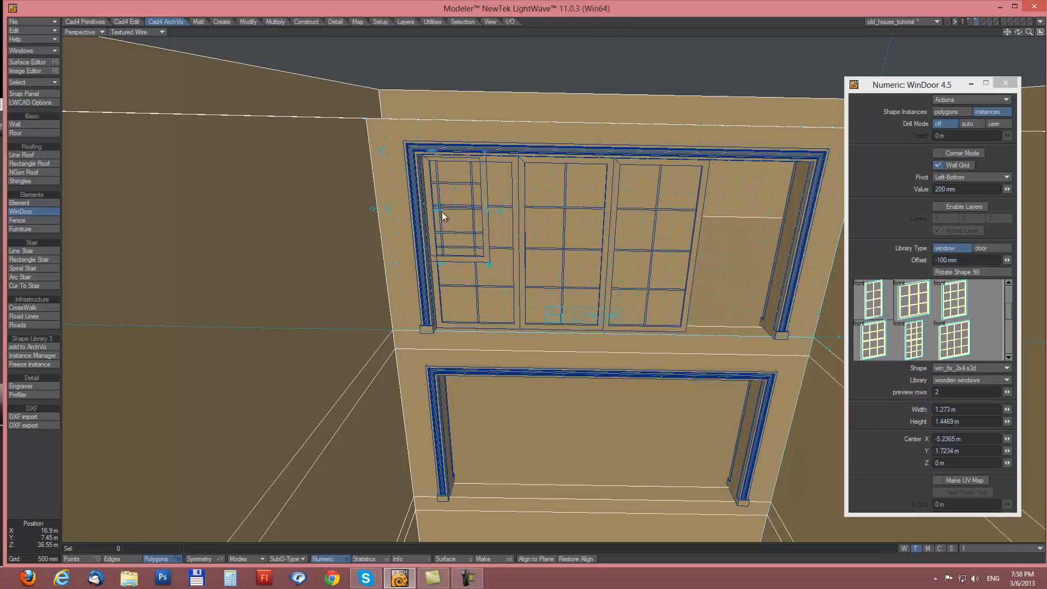
pyautogui.moveTo(441, 217); pyautogui.dragTo(630, 283)
pyautogui.moveTo(686, 235); pyautogui.dragTo(805, 167)
pyautogui.moveTo(587, 330); pyautogui.dragTo(689, 331)
pyautogui.rightClick(689, 331)
# Step: Place a full-height window in the left quarter of the second-storey courtyard frame, centred at X -4.8 m and Y 1.2 m
pyautogui.keyDown('alt'); pyautogui.moveTo(640, 398); pyautogui.dragTo(589, 391); pyautogui.keyUp('alt')
pyautogui.moveTo(381, 274); pyautogui.dragTo(456, 360)
pyautogui.moveTo(421, 318); pyautogui.dragTo(480, 365)
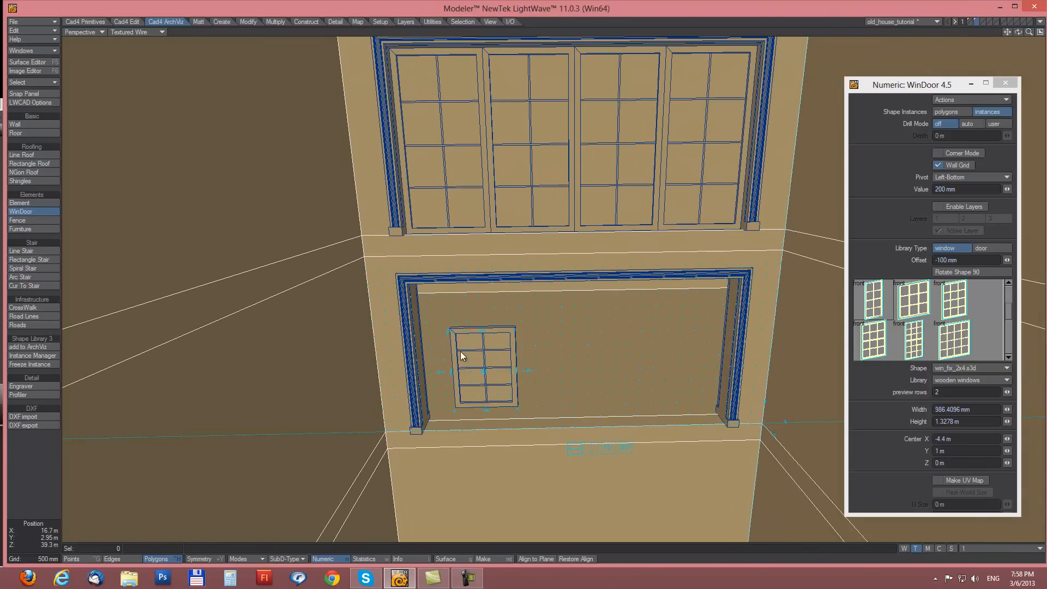
pyautogui.moveTo(446, 327); pyautogui.dragTo(415, 286)
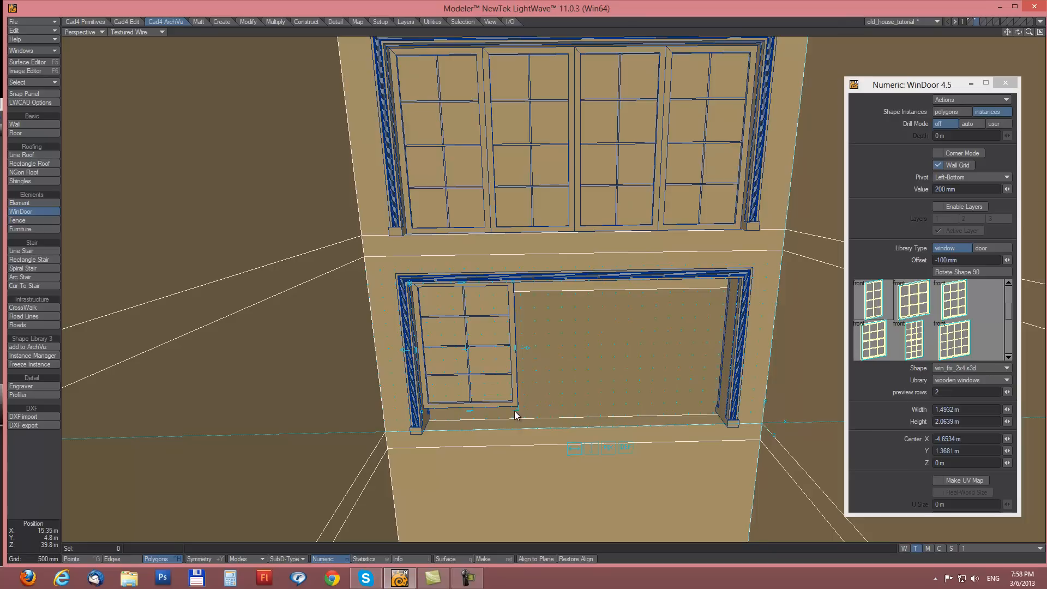
pyautogui.moveTo(515, 411); pyautogui.dragTo(492, 424)
pyautogui.rightClick(453, 381)
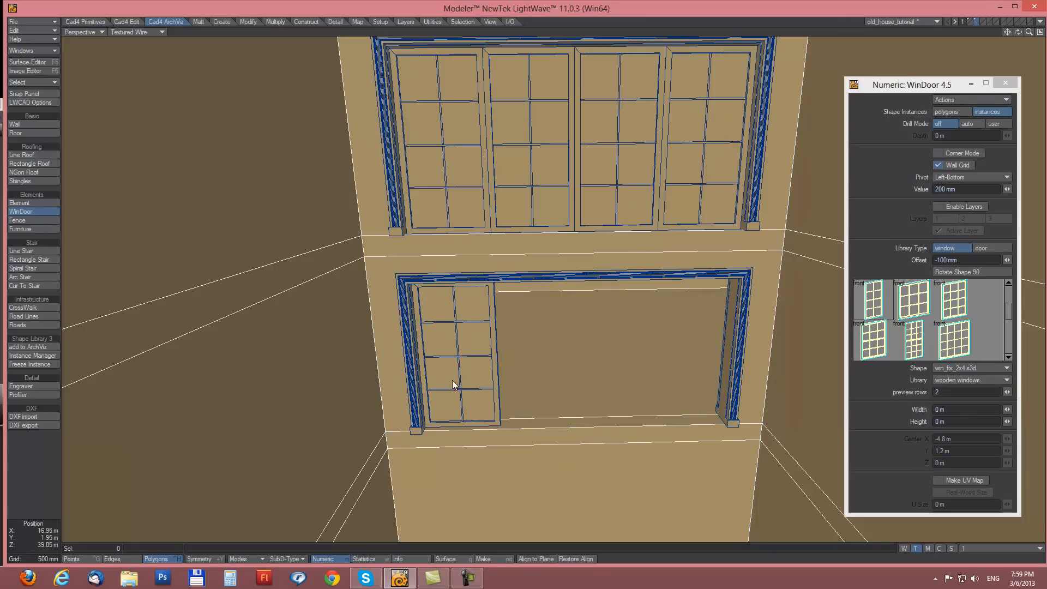
pyautogui.moveTo(382, 291); pyautogui.dragTo(471, 395)
pyautogui.moveTo(430, 345); pyautogui.dragTo(567, 340)
pyautogui.moveTo(535, 294); pyautogui.dragTo(493, 285)
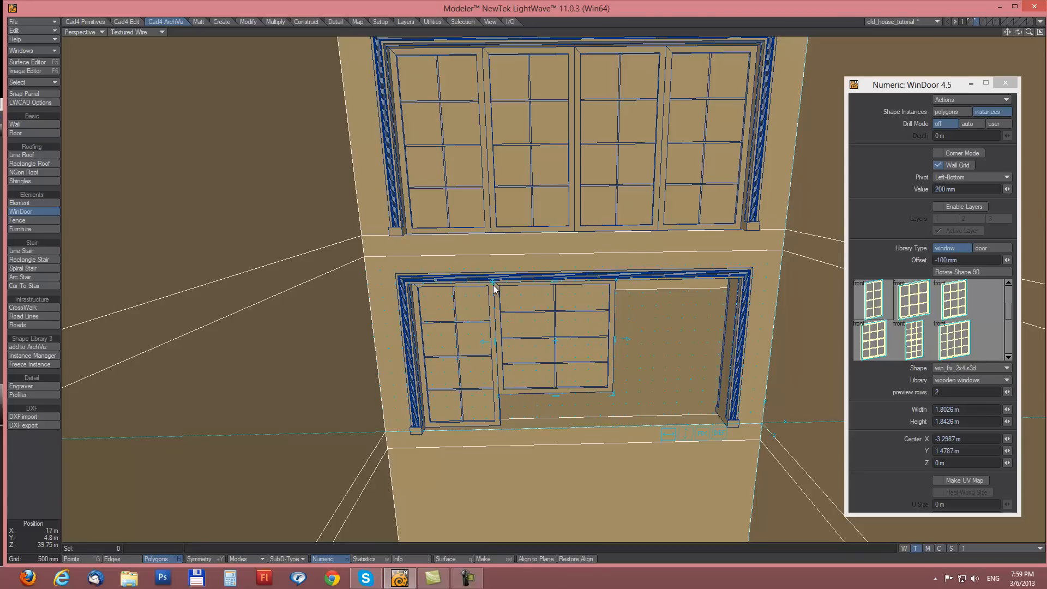
pyautogui.moveTo(615, 400); pyautogui.dragTo(588, 426)
pyautogui.press('Return')
pyautogui.keyDown('alt'); pyautogui.moveTo(558, 335); pyautogui.dragTo(547, 333); pyautogui.keyUp('alt')
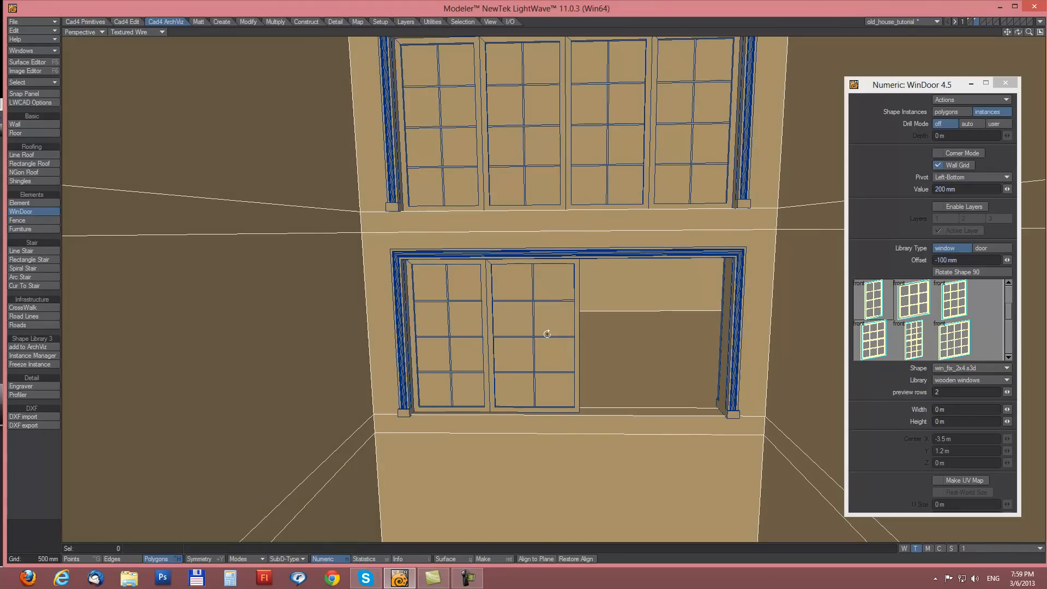
pyautogui.hotkey('ctrl', 'z')
# Step: Place the second window beside the first in the second-storey courtyard frame, centred at X -3.6 m and Y 1.2 m
pyautogui.moveTo(377, 254); pyautogui.dragTo(523, 329)
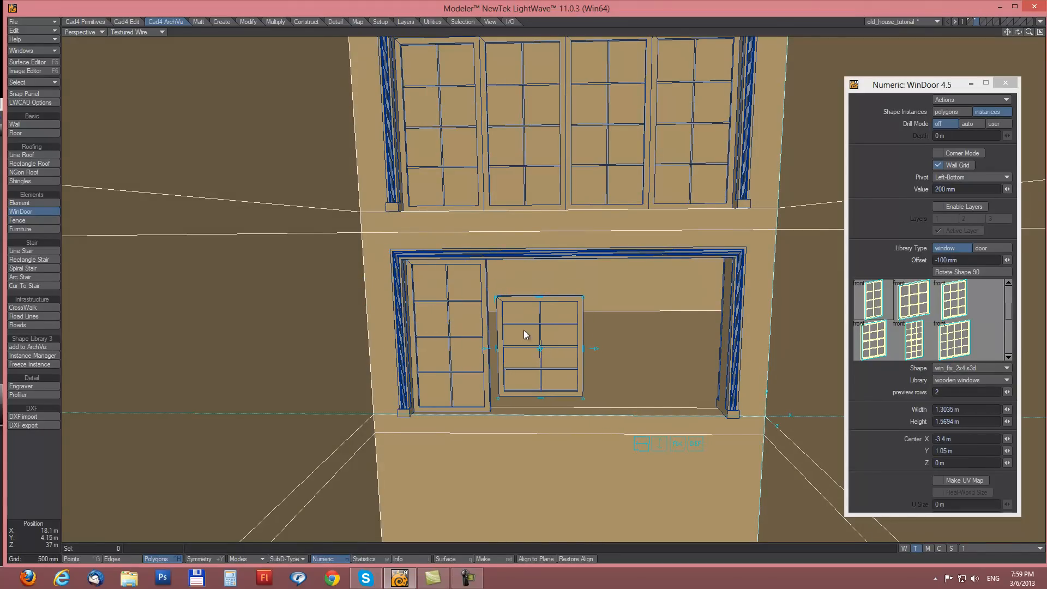
pyautogui.click(24, 531)
pyautogui.moveTo(378, 287); pyautogui.dragTo(569, 412)
pyautogui.rightClick(567, 412)
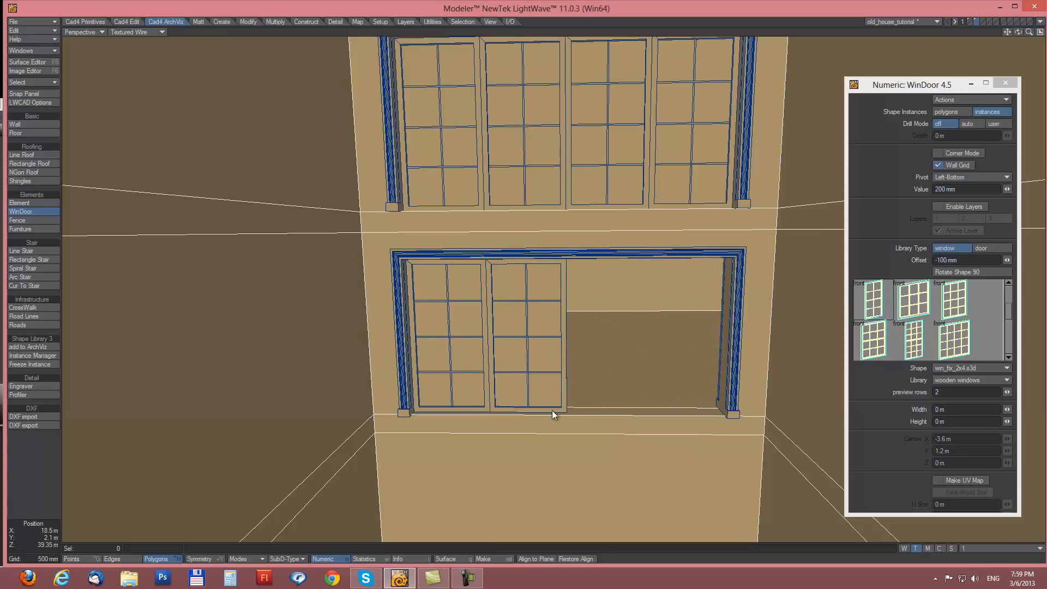
# Step: Place a third full-height window in the second-storey courtyard frame, adjoining the second one
pyautogui.moveTo(394, 281); pyautogui.dragTo(453, 366)
pyautogui.moveTo(426, 329); pyautogui.dragTo(661, 341)
pyautogui.moveTo(628, 294); pyautogui.dragTo(566, 263)
pyautogui.moveTo(689, 383); pyautogui.dragTo(649, 410)
# Step: Fill the last gap of the second-storey courtyard frame with a 1.2 by 2.4 m window centred at X -1.2 m
pyautogui.click(467, 364)
pyautogui.moveTo(467, 365); pyautogui.dragTo(733, 262)
pyautogui.moveTo(616, 396); pyautogui.dragTo(645, 407)
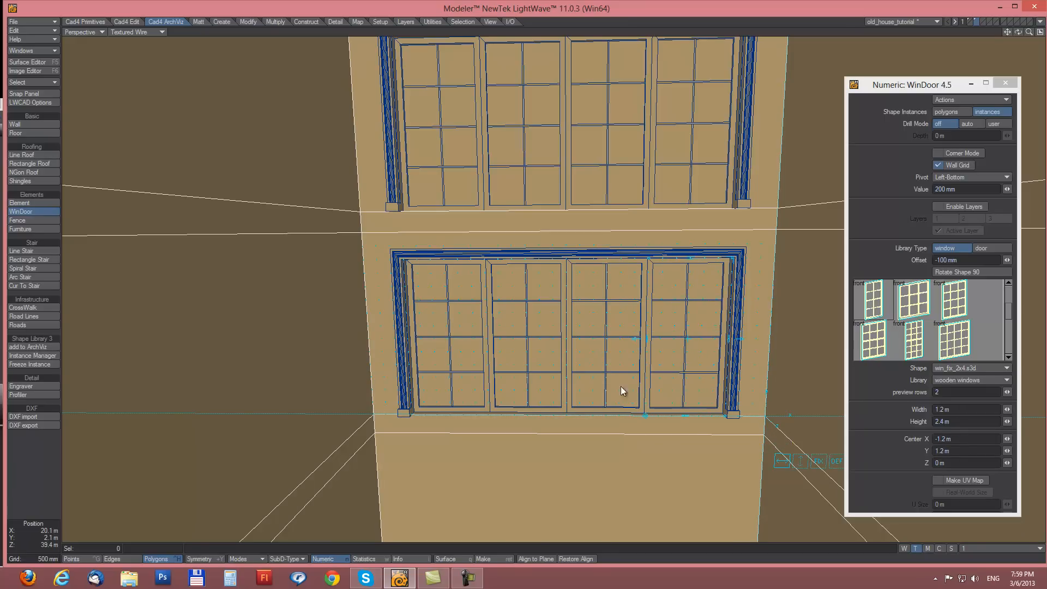
pyautogui.press('Return')
# Step: Switch WinDoor to door shapes and choose door_frame_2.s3d from the stucco facade frames library
pyautogui.scroll(-5, 673, 275)
pyautogui.keyDown('alt'); pyautogui.moveTo(673, 274); pyautogui.dragTo(546, 188); pyautogui.keyUp('alt')
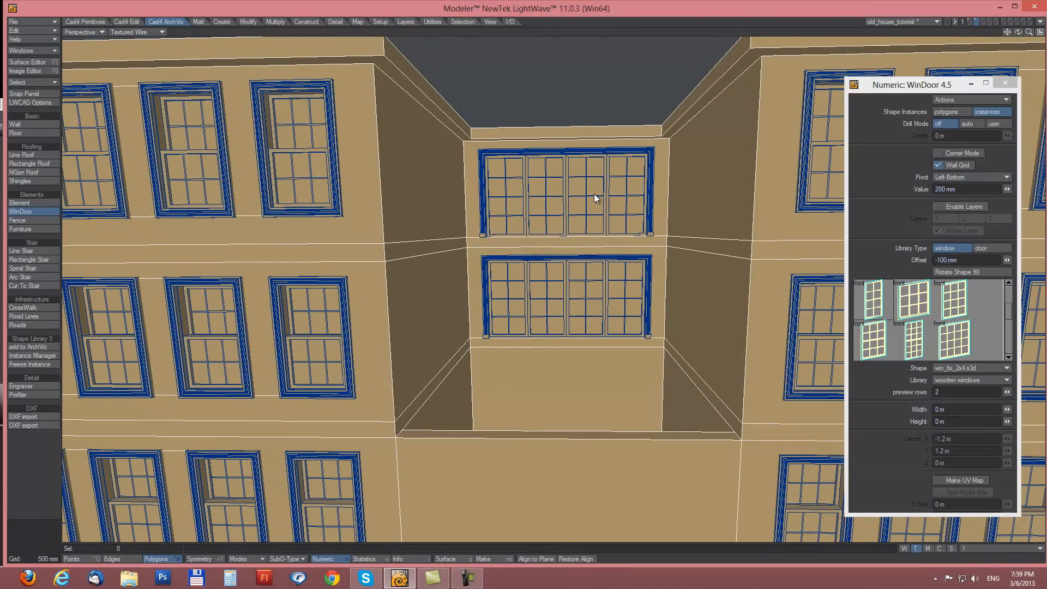
pyautogui.keyDown('alt'); pyautogui.moveTo(633, 373); pyautogui.dragTo(367, 232); pyautogui.keyUp('alt')
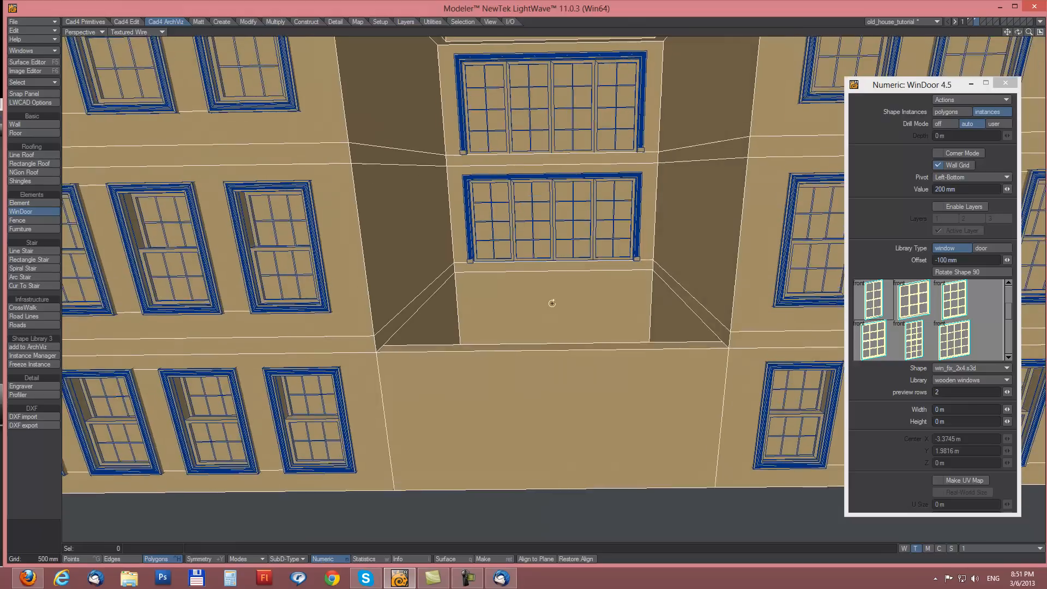
pyautogui.keyDown('alt'); pyautogui.moveTo(552, 303); pyautogui.dragTo(741, 264); pyautogui.keyUp('alt')
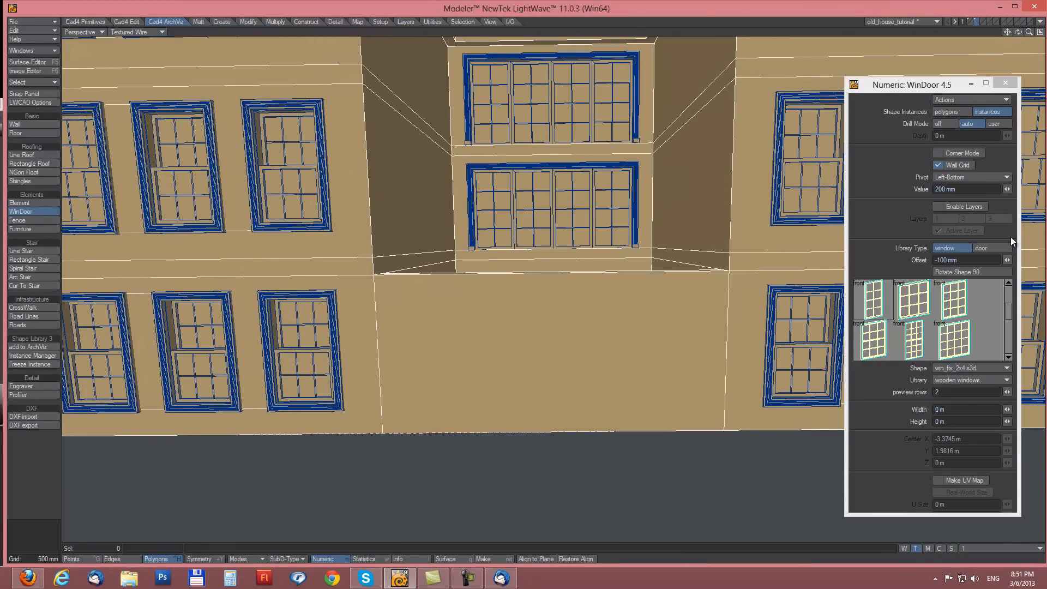
pyautogui.click(991, 248)
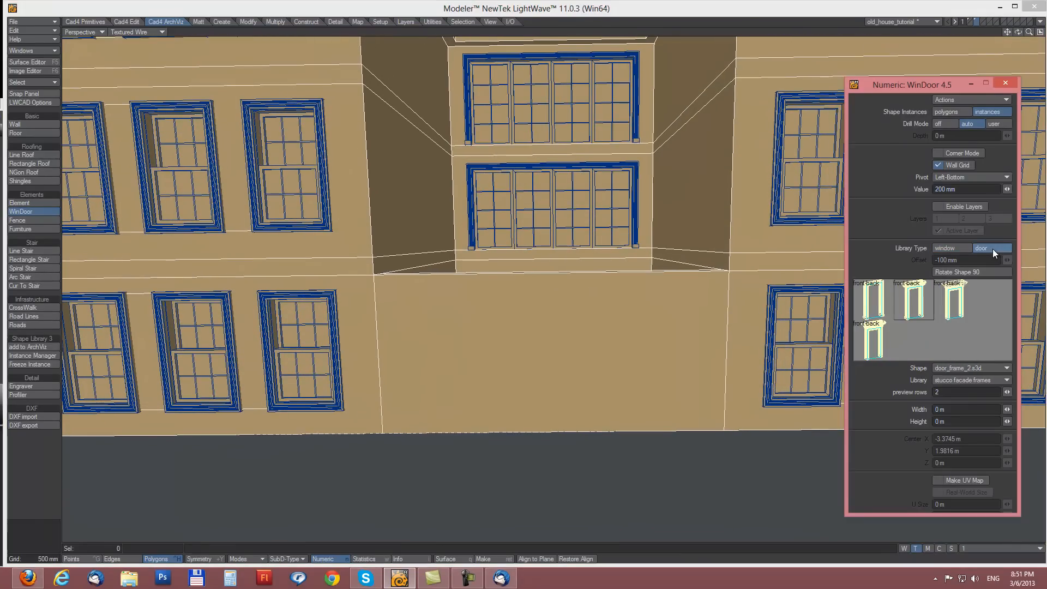
pyautogui.click(912, 296)
# Step: Place a door frame 1 m wide and about 2.2 m high at the left end of the ground-floor courtyard front wall
pyautogui.moveTo(420, 308); pyautogui.dragTo(474, 435)
pyautogui.moveTo(413, 371); pyautogui.dragTo(410, 373)
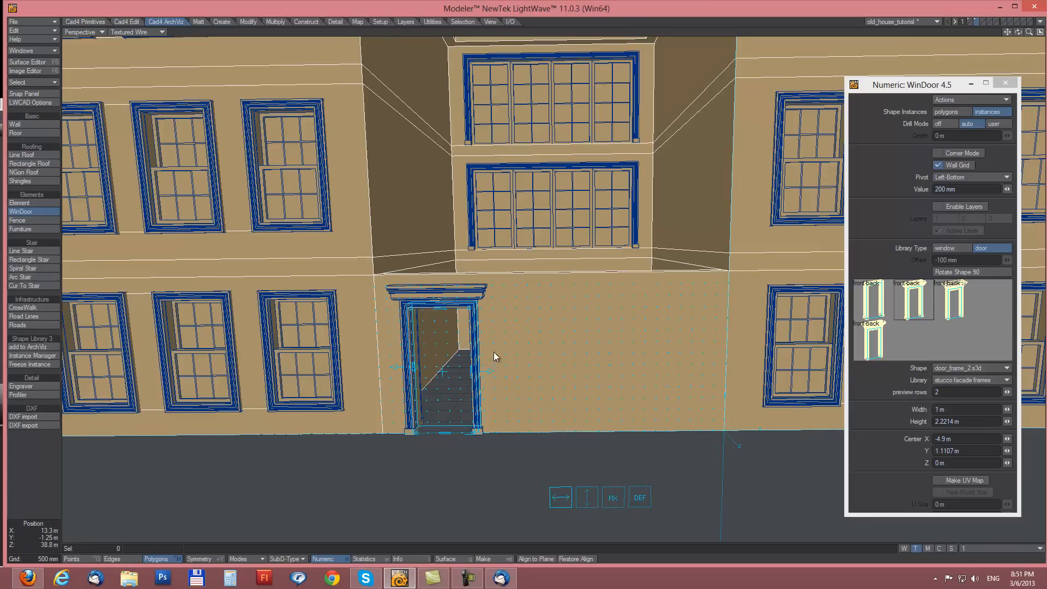
pyautogui.press('space')
# Step: Place a 1 by 2.2 m door frame at the right end of the courtyard front wall, centred at X -1.1 m
pyautogui.moveTo(626, 316); pyautogui.dragTo(700, 431)
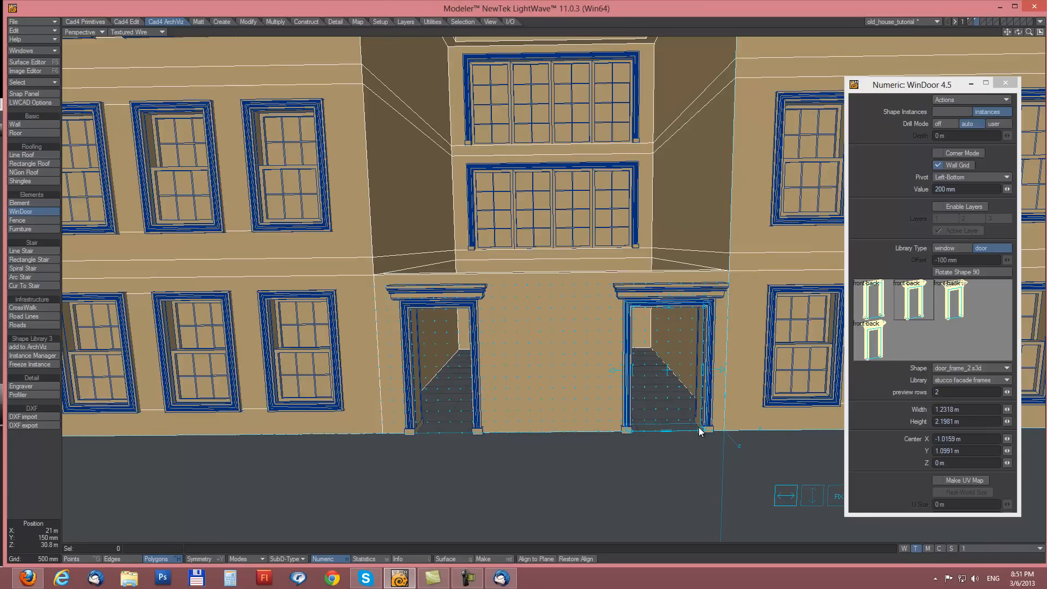
pyautogui.moveTo(704, 381); pyautogui.dragTo(635, 368)
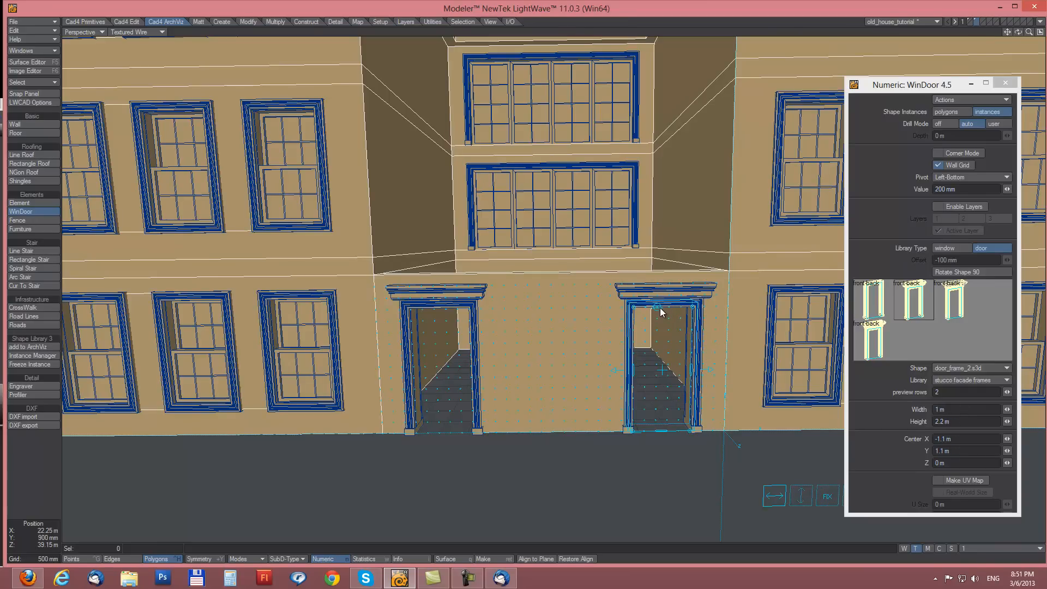
pyautogui.click(554, 330)
# Step: Place a door frame 1.2 m wide in the middle of the courtyard front wall, centred at X -3 m
pyautogui.moveTo(500, 307); pyautogui.dragTo(584, 428)
pyautogui.moveTo(510, 363); pyautogui.dragTo(514, 358)
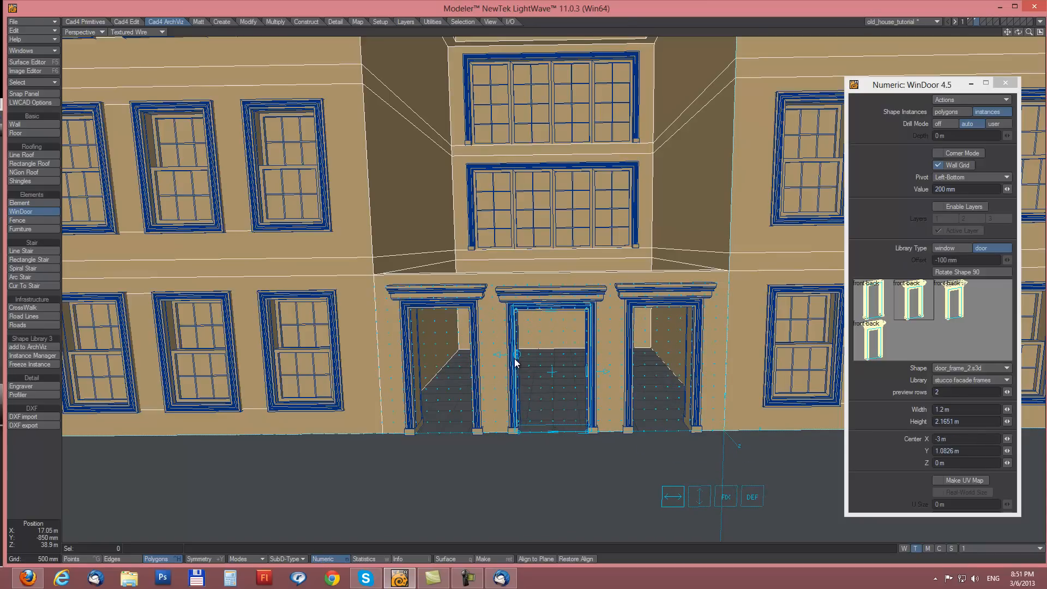
pyautogui.moveTo(550, 304); pyautogui.dragTo(583, 322)
pyautogui.click(547, 303)
# Step: Place a door frame about 1.2 m wide and 2.2 m high at the left end of the ground-floor recessed courtyard wall
pyautogui.moveTo(439, 286); pyautogui.dragTo(495, 373)
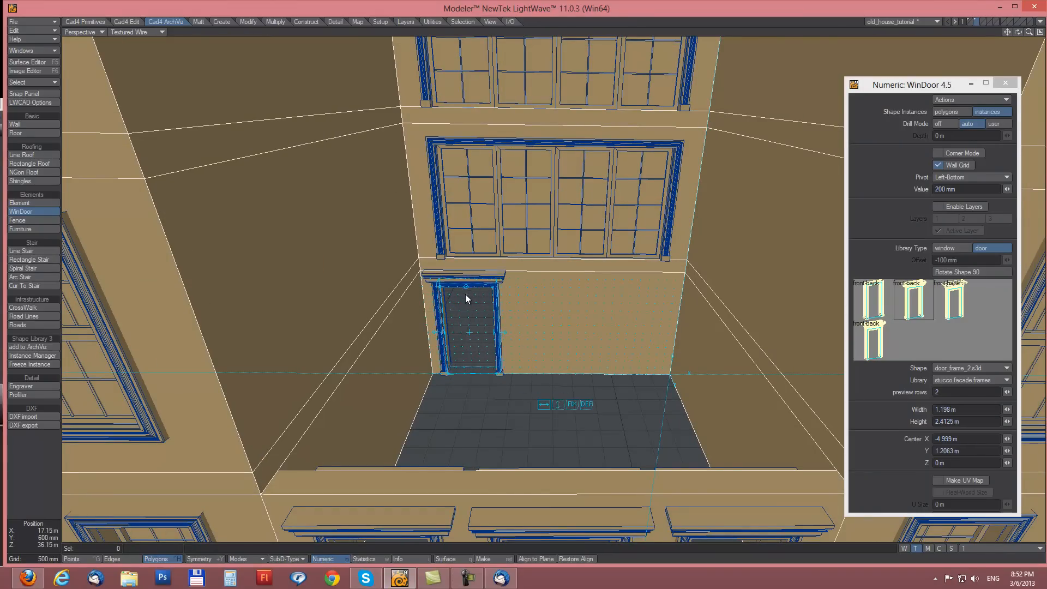
pyautogui.moveTo(467, 293); pyautogui.dragTo(467, 295)
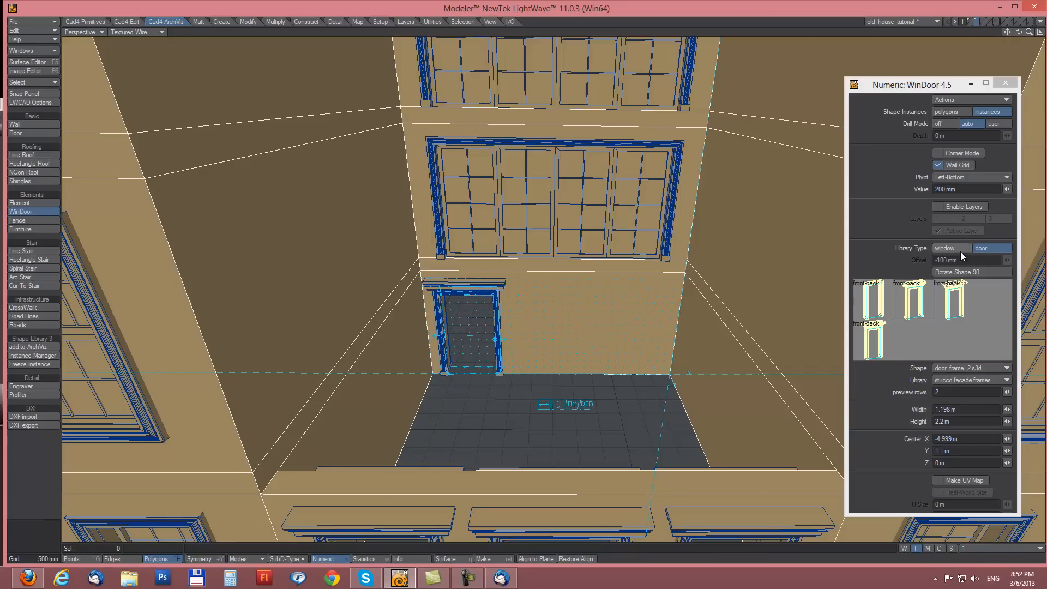
# Step: Enable WinDoor layers, activate layer 2 and fill the frame with door_exterior_M18.s3d from the wooden doors library
pyautogui.click(938, 206)
pyautogui.click(964, 218)
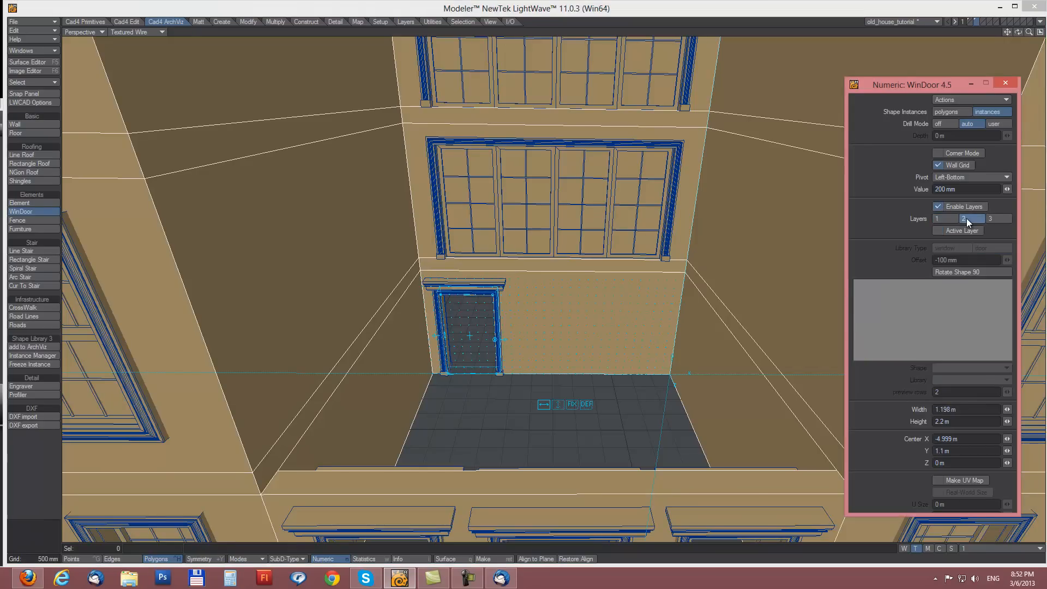
pyautogui.click(938, 231)
pyautogui.click(938, 231)
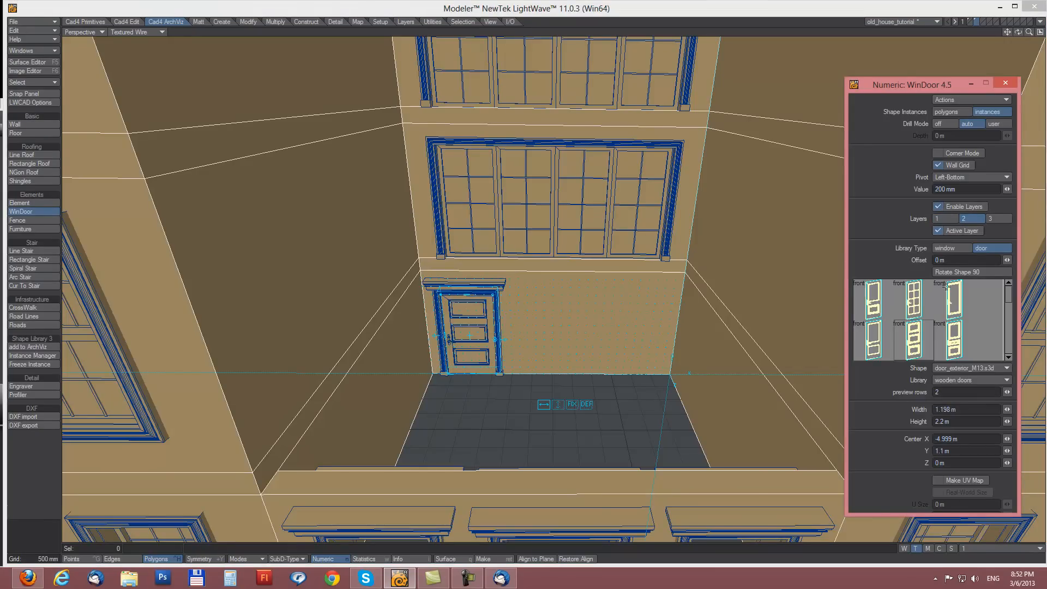
pyautogui.click(917, 295)
pyautogui.click(917, 341)
pyautogui.click(1006, 316)
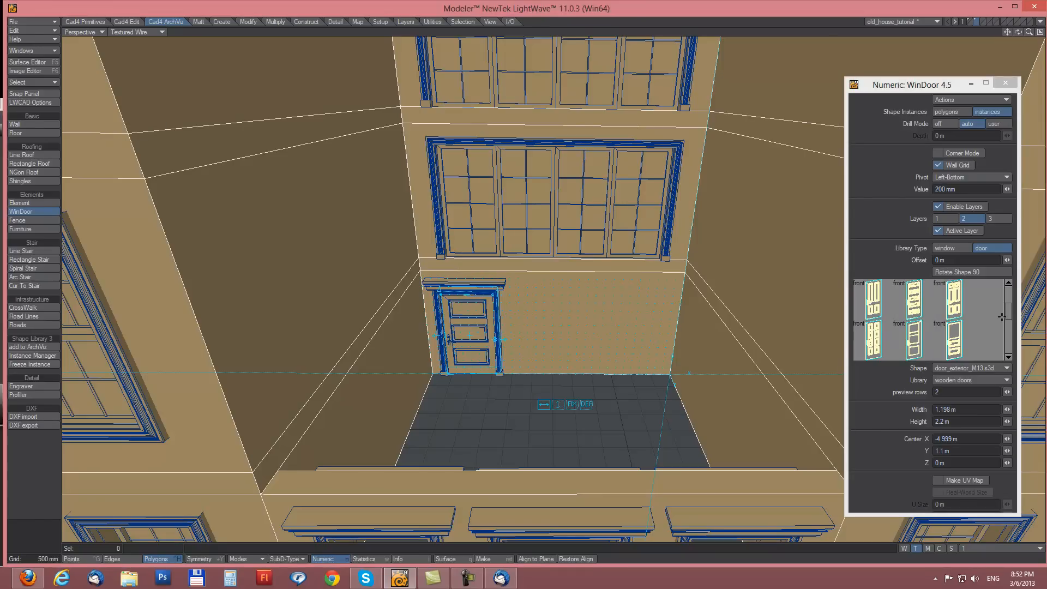
pyautogui.click(861, 342)
# Step: Narrow the framed door to about 1 m, fix its size and shift it to centre X of about -4.9 m
pyautogui.moveTo(504, 339); pyautogui.dragTo(491, 336)
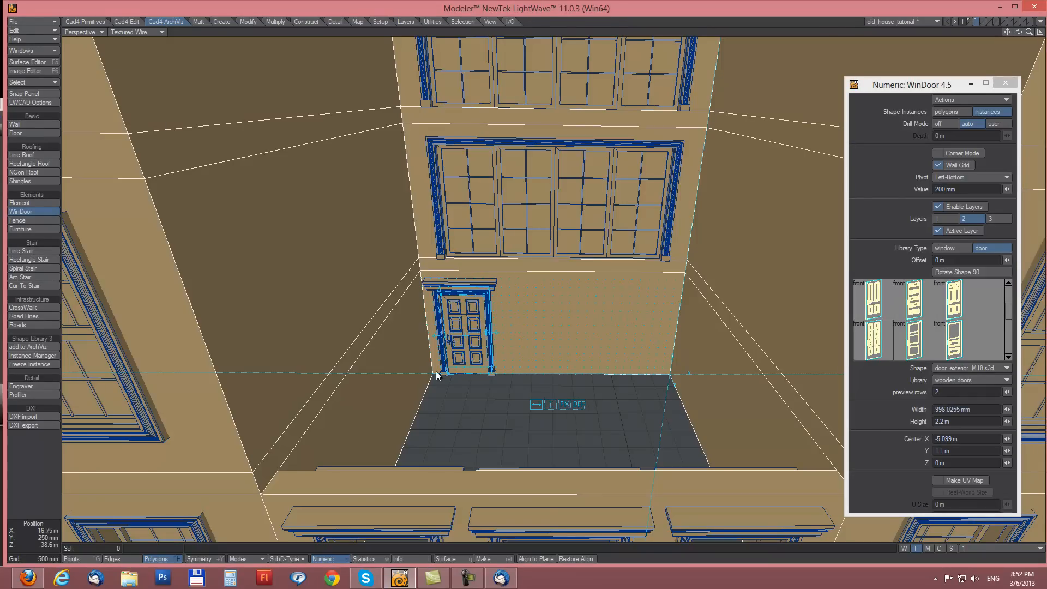
pyautogui.click(563, 405)
pyautogui.moveTo(455, 373); pyautogui.dragTo(457, 373)
pyautogui.rightClick(486, 362)
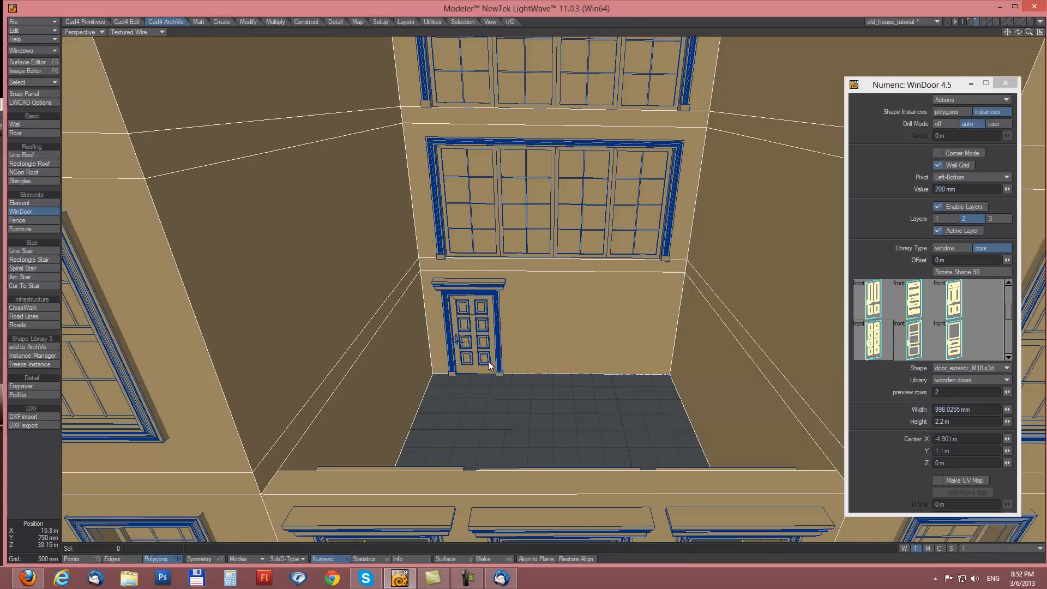
# Step: Place a matching framed door at the recessed wall's right end and another about 1.2 m wide in its middle
pyautogui.click(623, 334)
pyautogui.rightClick(647, 374)
pyautogui.click(546, 353)
pyautogui.moveTo(546, 354); pyautogui.dragTo(534, 377)
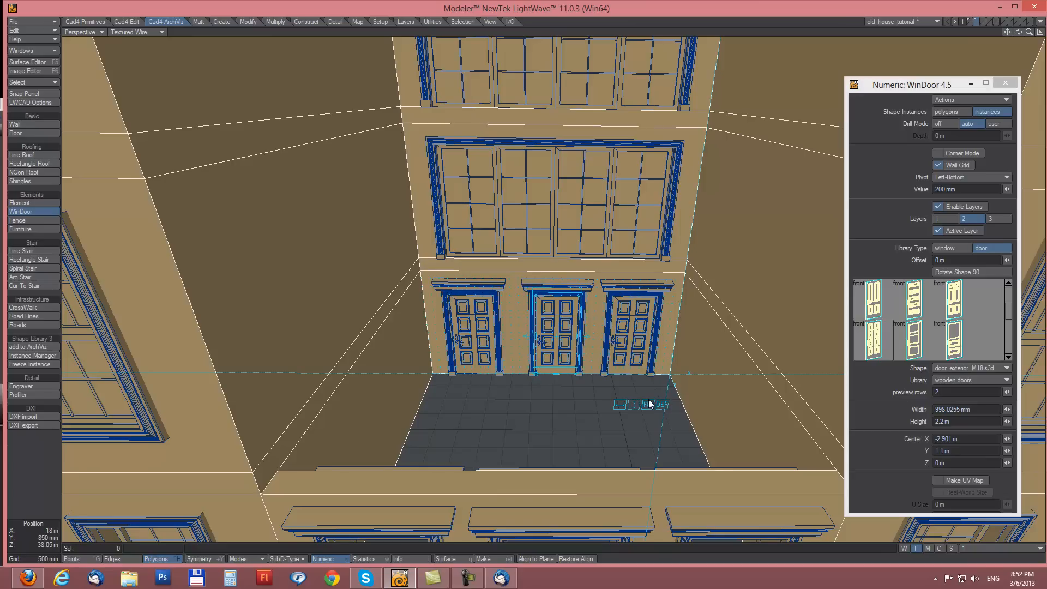
pyautogui.click(529, 335)
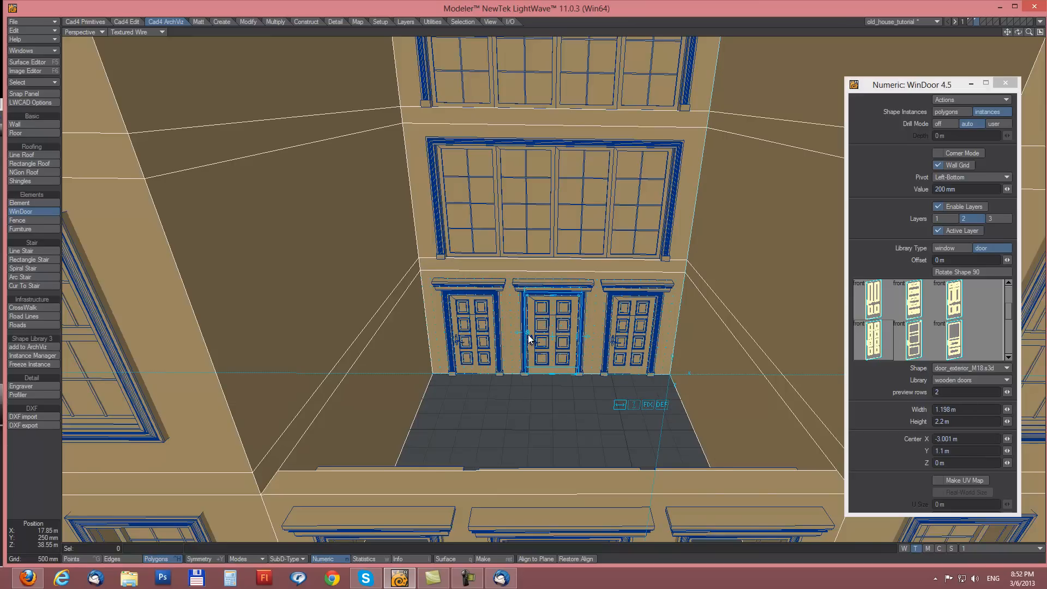
pyautogui.rightClick(570, 336)
pyautogui.keyDown('alt'); pyautogui.moveTo(571, 335); pyautogui.dragTo(567, 366); pyautogui.keyUp('alt')
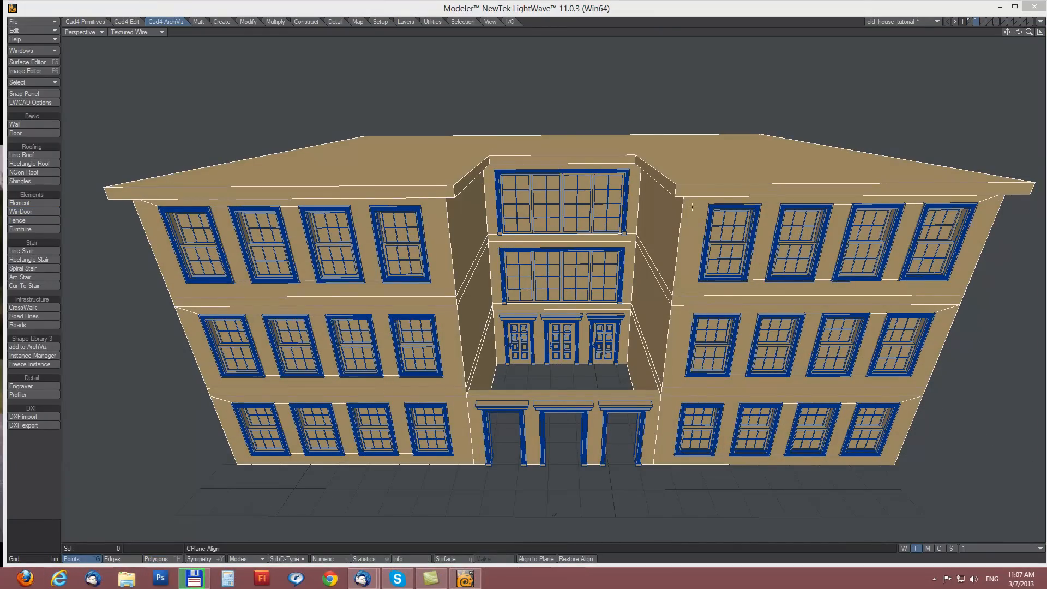
pyautogui.keyDown('alt'); pyautogui.moveTo(554, 248); pyautogui.dragTo(533, 213); pyautogui.keyUp('alt')
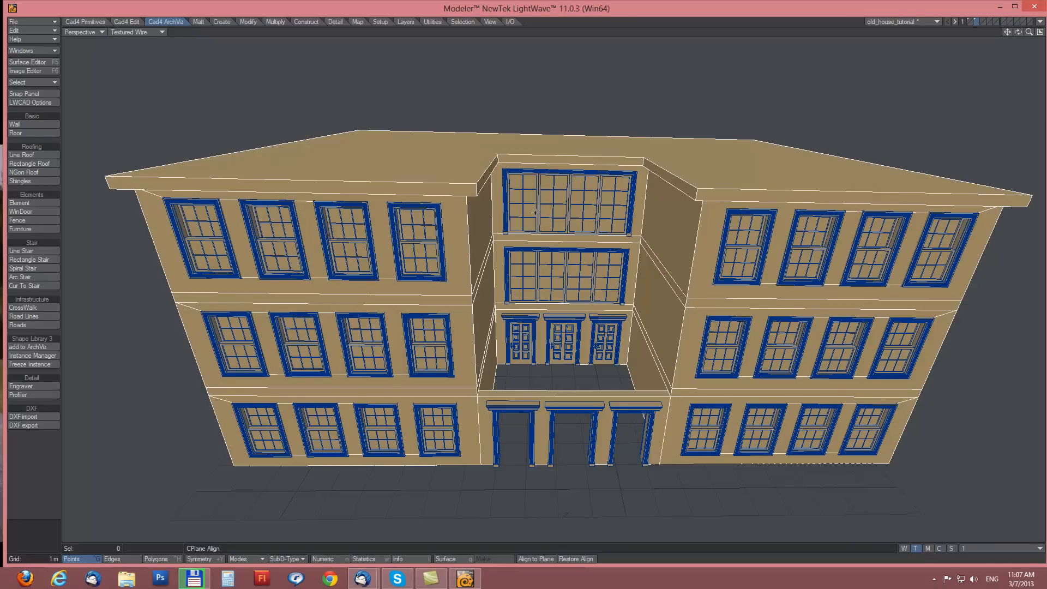
# Step: Switch to polygon selection and try picking individual upper-floor windows, then clear the selection
pyautogui.click(155, 559)
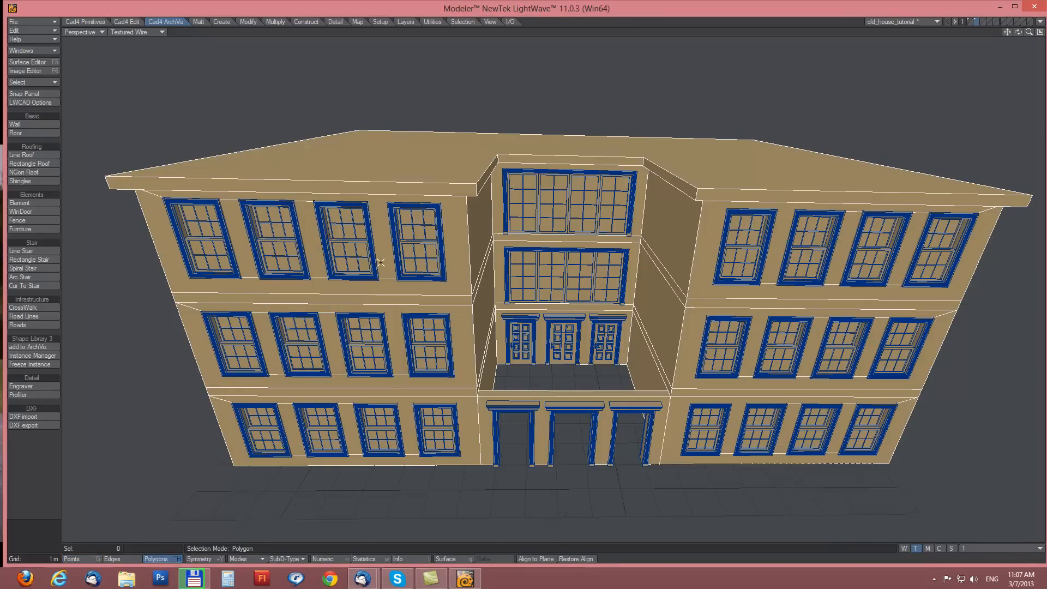
pyautogui.click(417, 233)
pyautogui.click(420, 235)
pyautogui.click(343, 243)
pyautogui.click(741, 246)
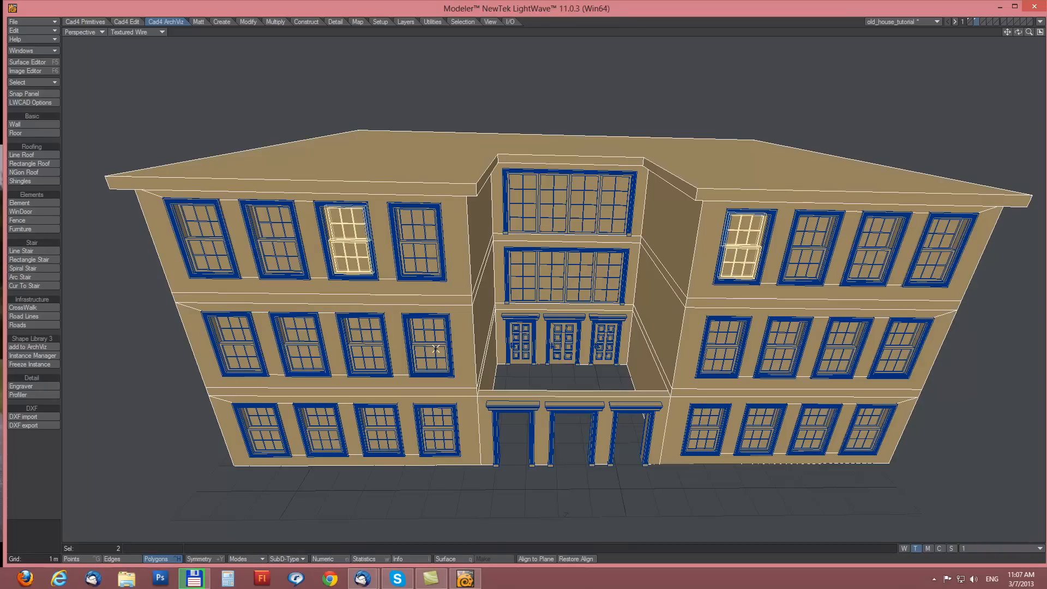
pyautogui.click(42, 542)
# Step: Select every polygon belonging to the part win_frame_1.s3d through the polygon statistics
pyautogui.press('w')
pyautogui.moveTo(561, 141); pyautogui.dragTo(538, 130)
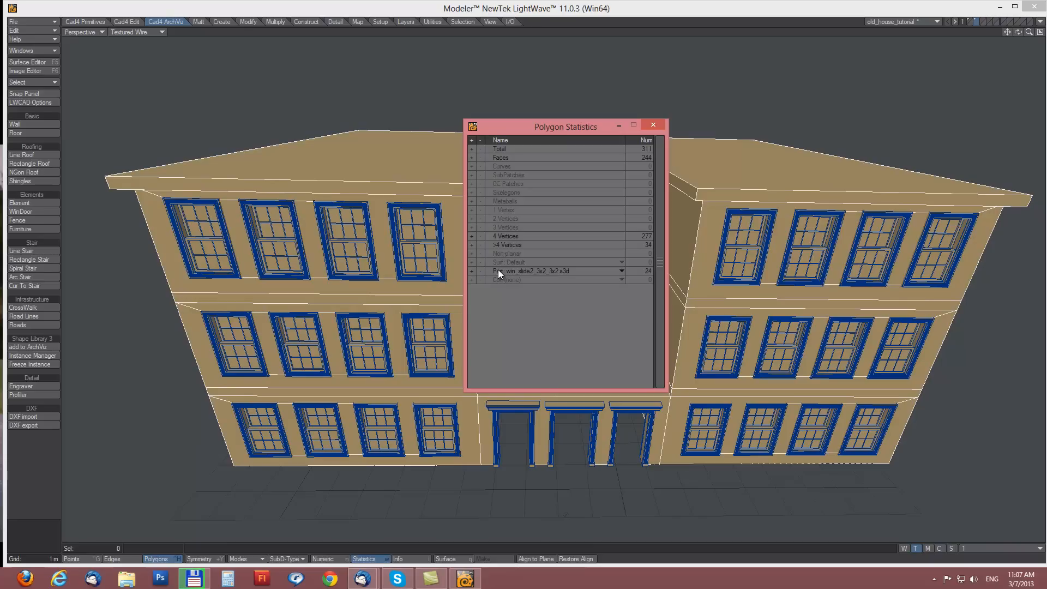
pyautogui.click(522, 269)
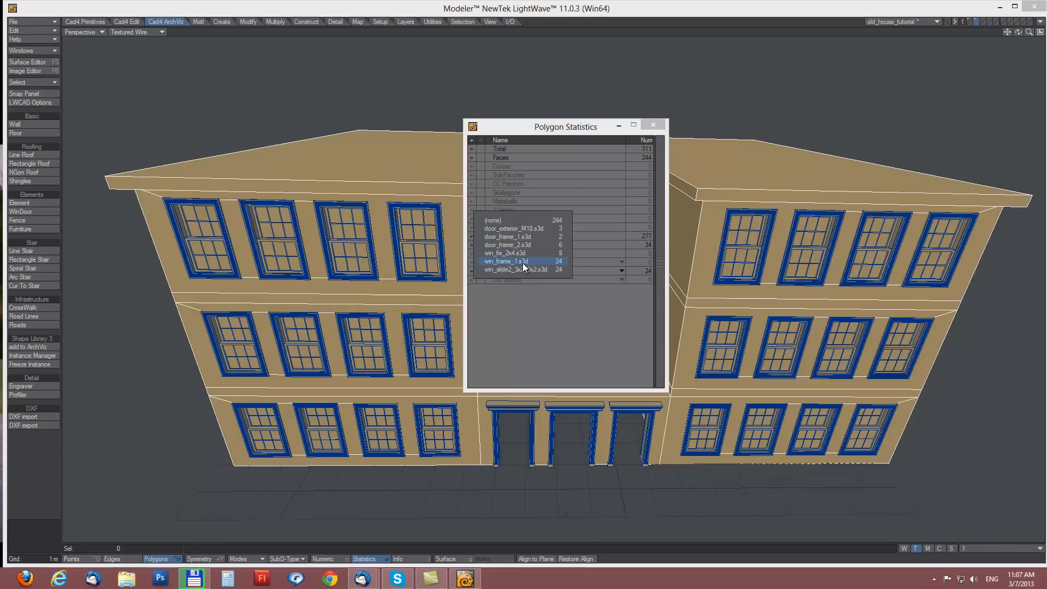
pyautogui.click(523, 261)
pyautogui.click(471, 271)
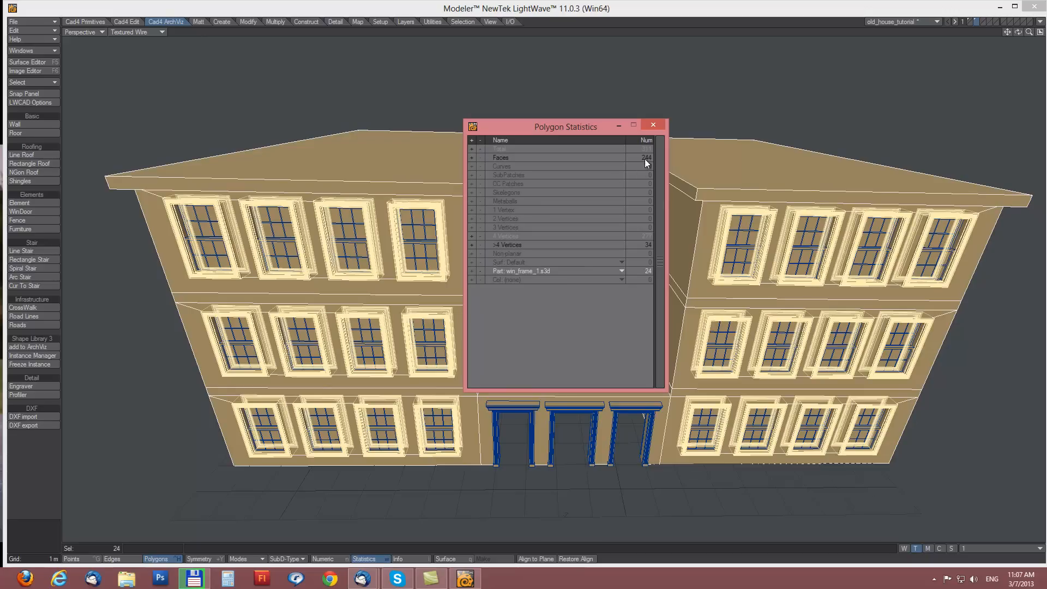
pyautogui.click(649, 122)
# Step: Swap the selected window frames for win_frame_2.s3d from the stucco facade frames library with Instance Manager and deselect them
pyautogui.click(55, 356)
pyautogui.press('n')
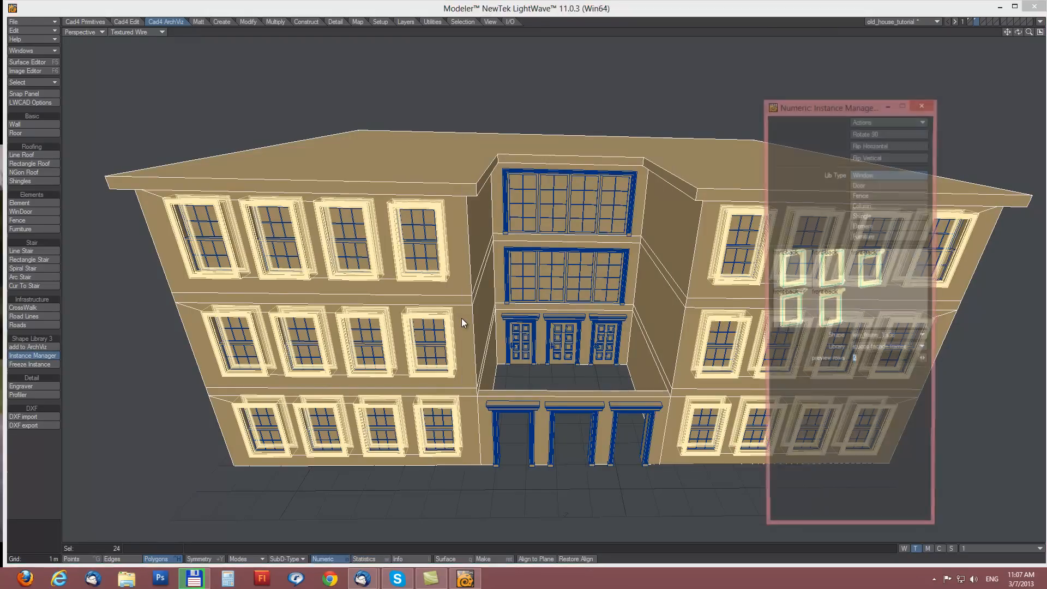
pyautogui.moveTo(828, 106); pyautogui.dragTo(539, 106)
pyautogui.click(538, 270)
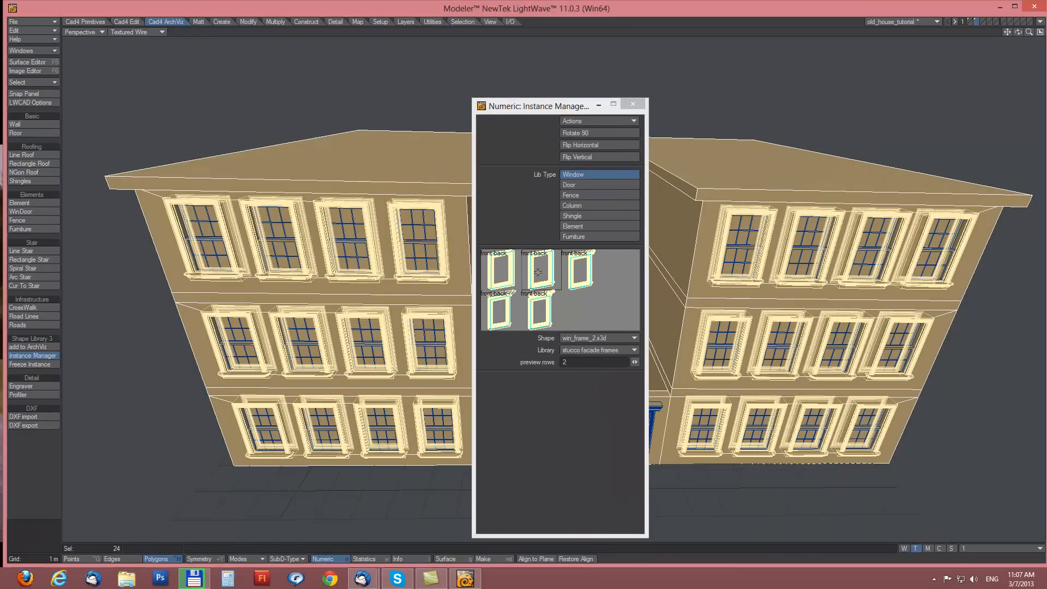
pyautogui.click(632, 104)
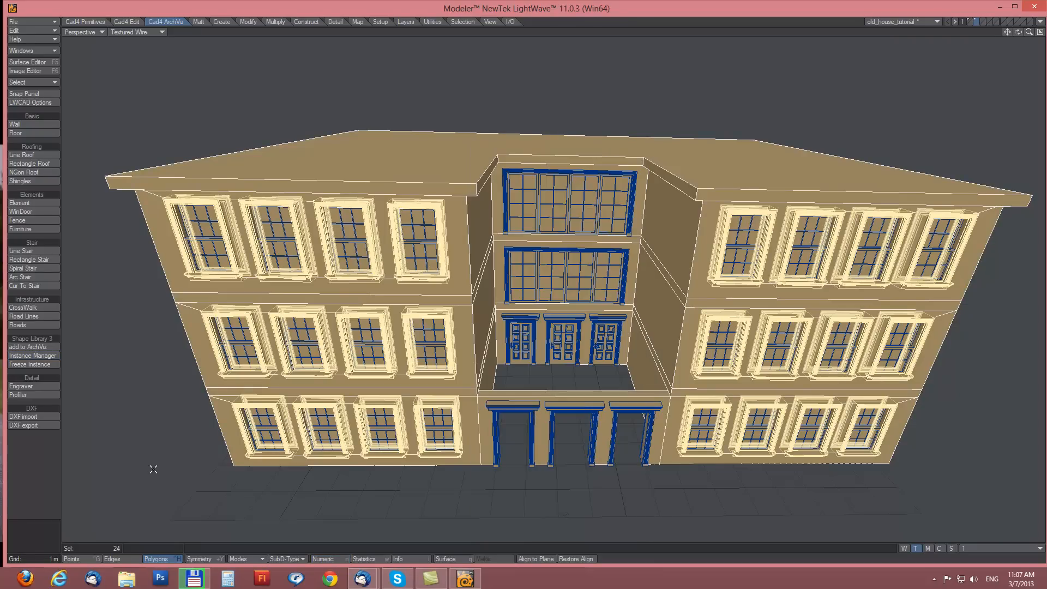
pyautogui.click(28, 541)
# Step: Select all win_slide2_3x2_3x2.s3d window parts and remove the ground-floor windows from the selection
pyautogui.press('w')
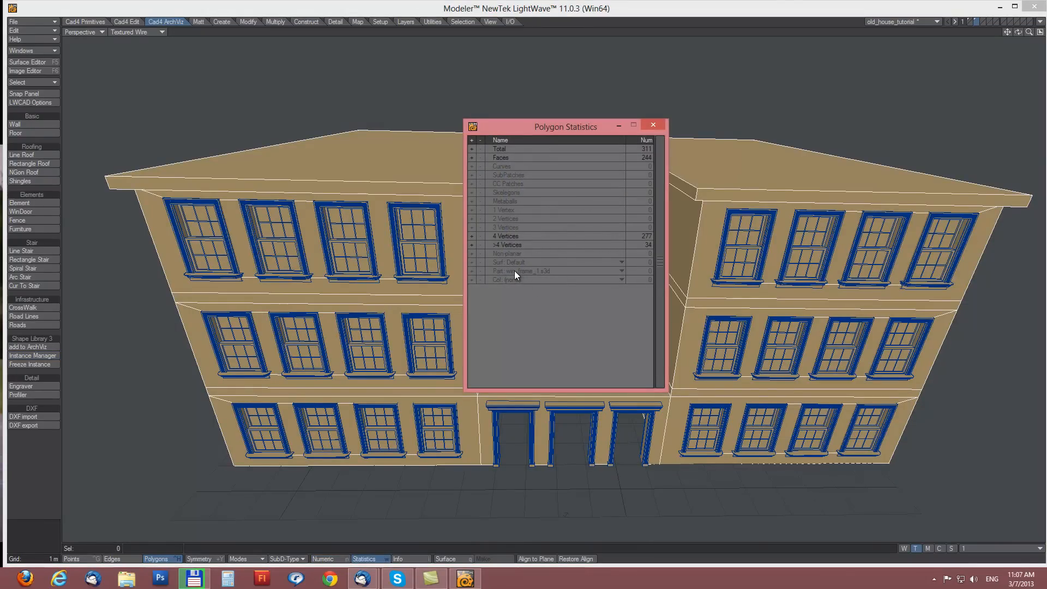
pyautogui.click(514, 270)
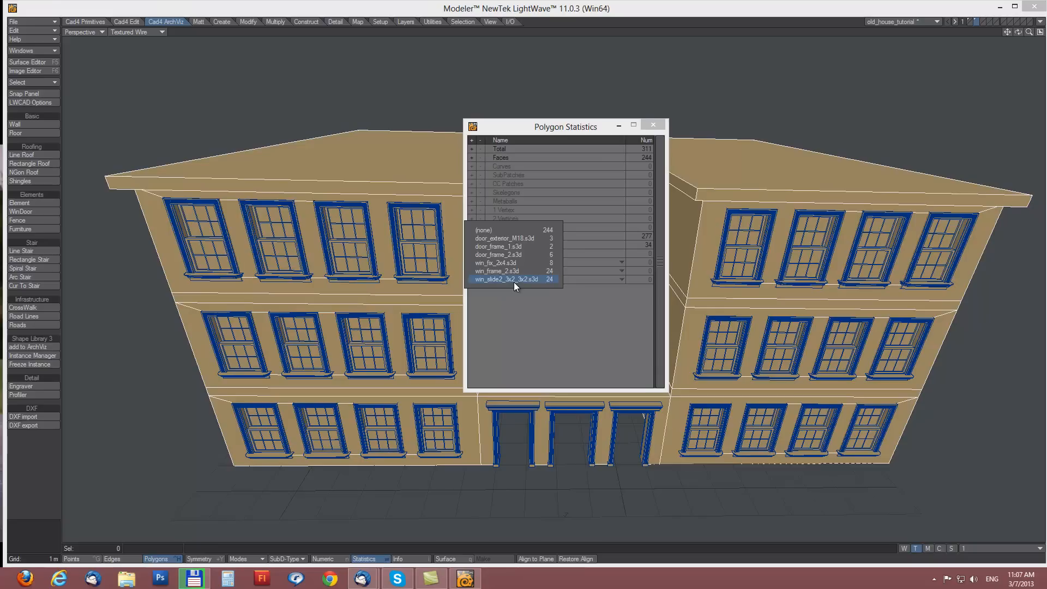
pyautogui.click(514, 279)
pyautogui.click(471, 271)
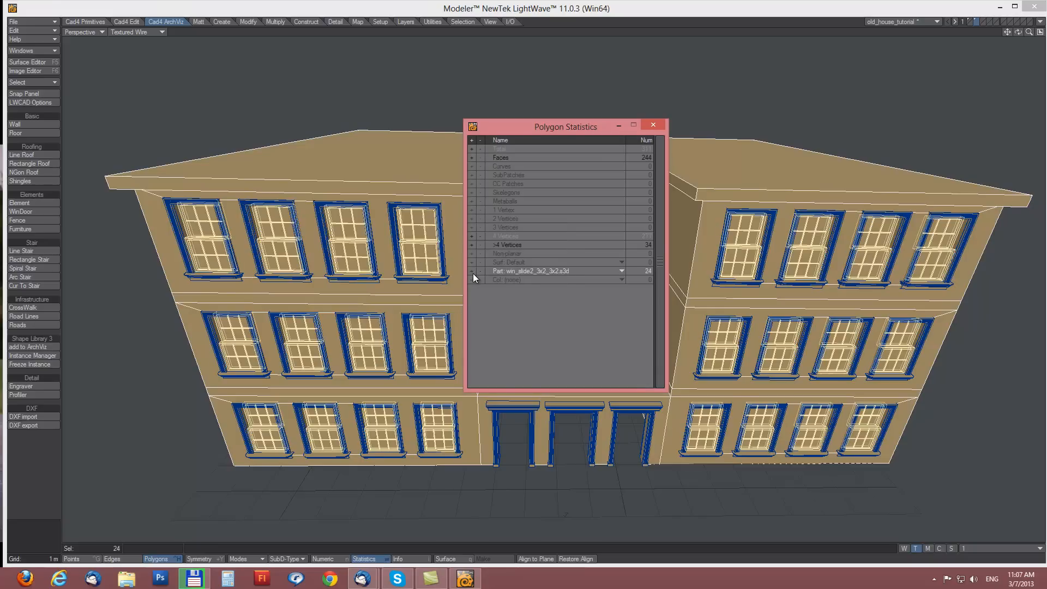
pyautogui.click(653, 125)
pyautogui.moveTo(559, 434)
pyautogui.mouseDown()
pyautogui.moveTo(820, 445)
pyautogui.moveTo(828, 427)
pyautogui.moveTo(759, 432)
pyautogui.mouseUp()
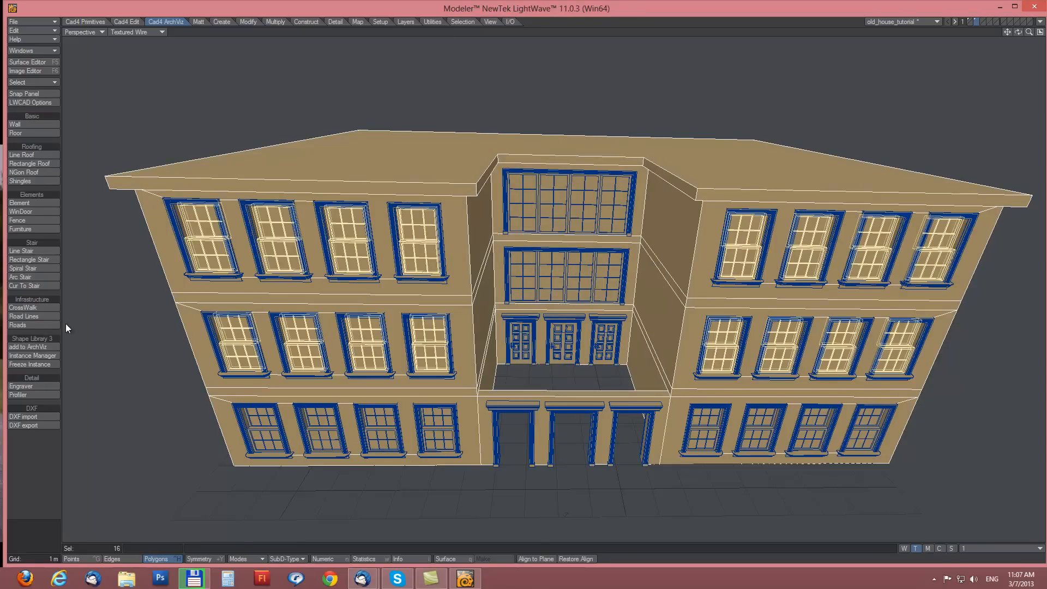
# Step: Replace the selected upper-floor windows with win_slide2_3x2_E.s3d from the wooden windows library and clear the selection
pyautogui.click(32, 356)
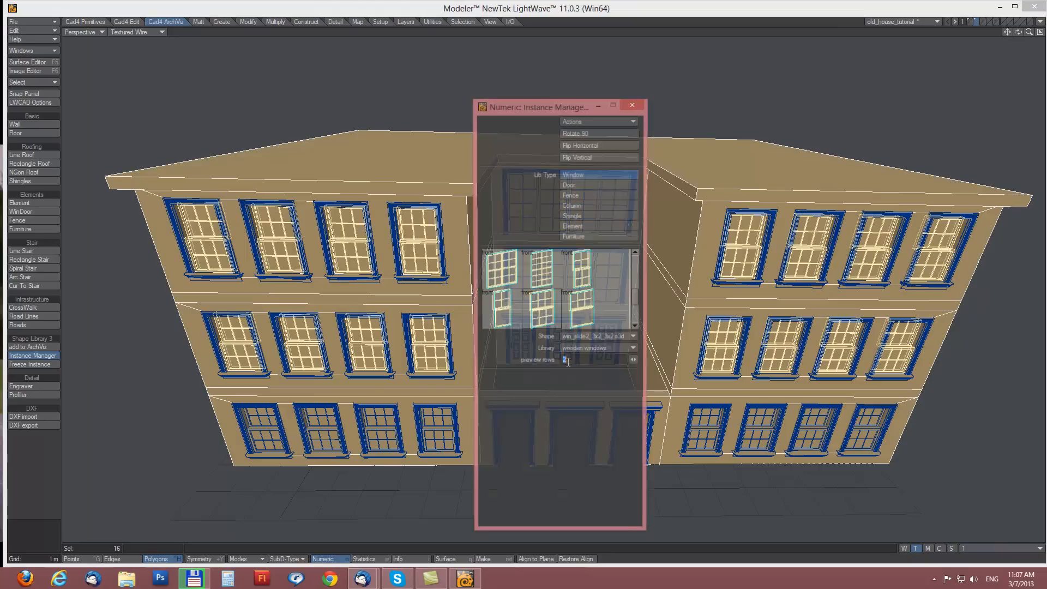
pyautogui.click(576, 314)
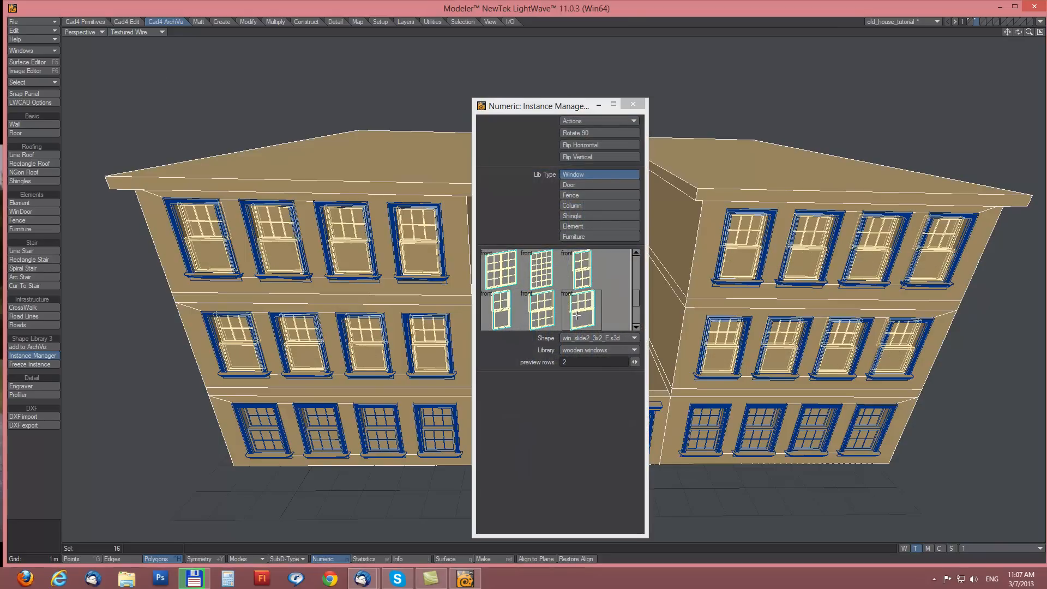
pyautogui.click(634, 103)
pyautogui.click(12, 520)
# Step: Select the three wooden doors in the recessed courtyard wall and load them into Instance Manager
pyautogui.scroll(5, 618, 344)
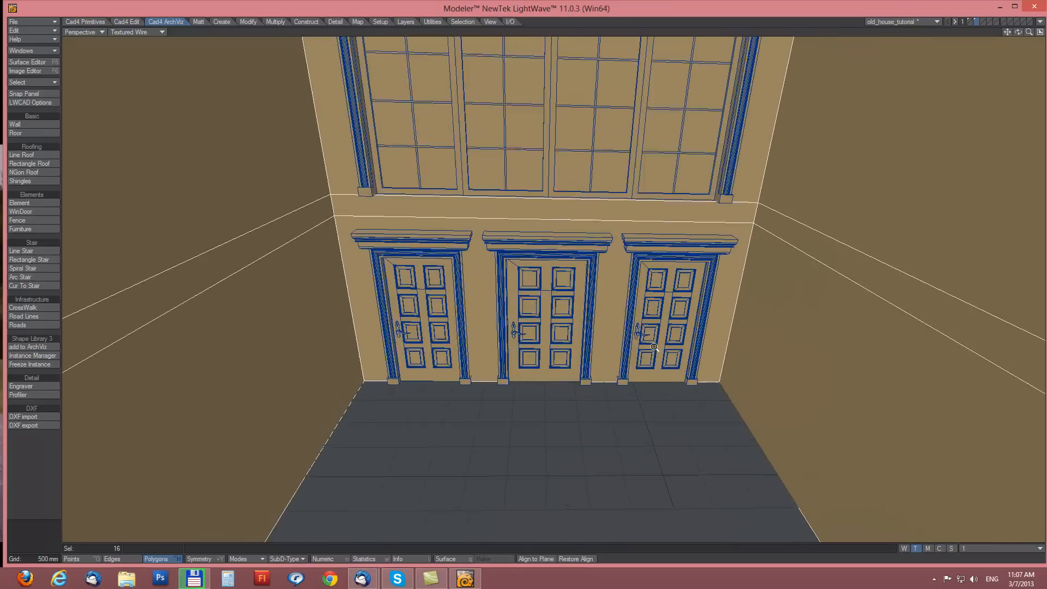
pyautogui.click(71, 558)
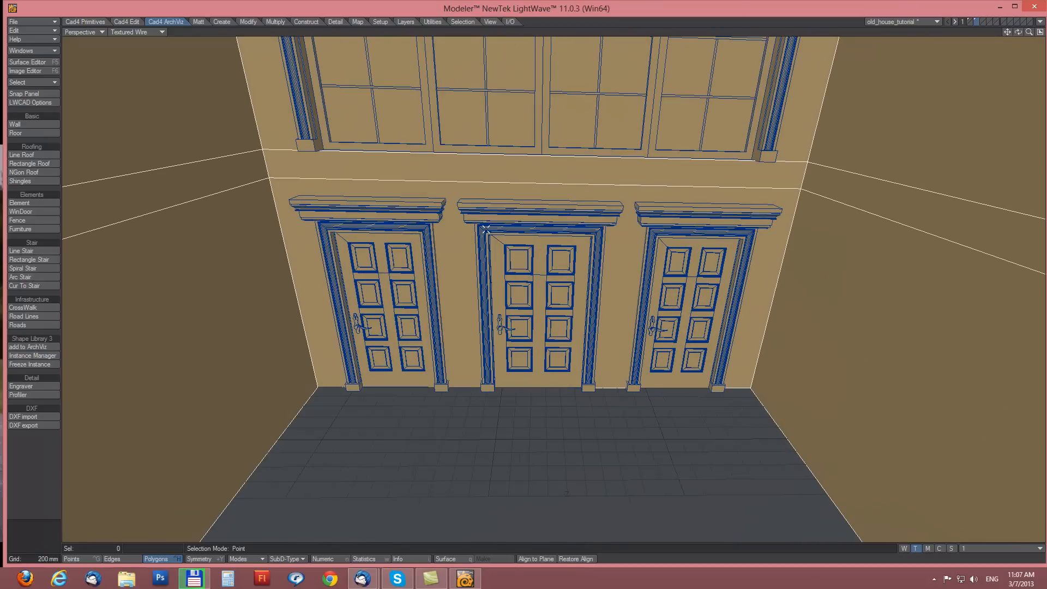
pyautogui.click(543, 291)
pyautogui.click(425, 306)
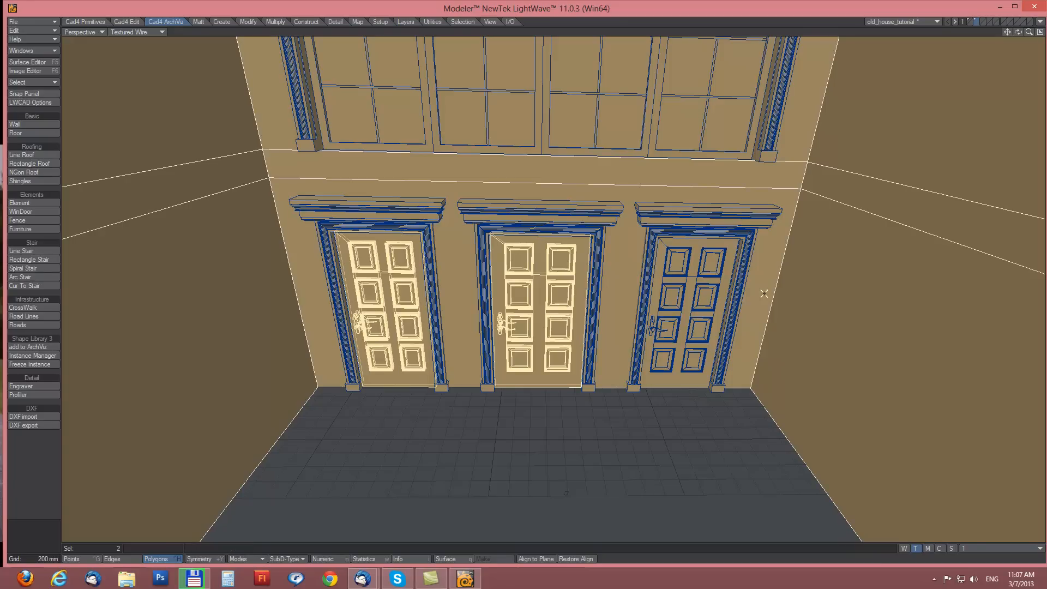
pyautogui.click(678, 298)
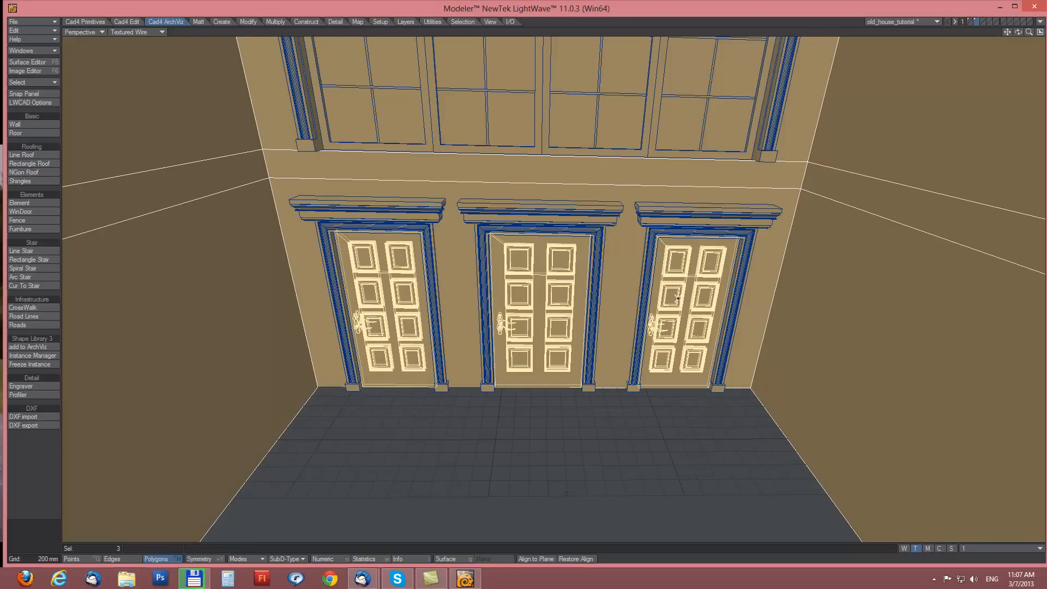
pyautogui.click(44, 356)
pyautogui.press('n')
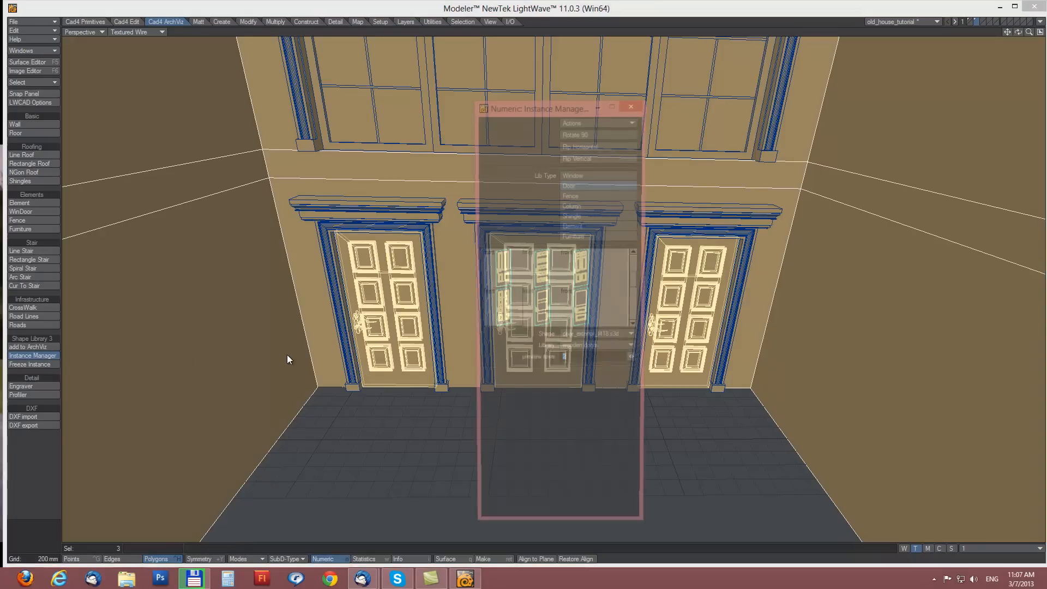
pyautogui.moveTo(582, 105); pyautogui.dragTo(886, 68)
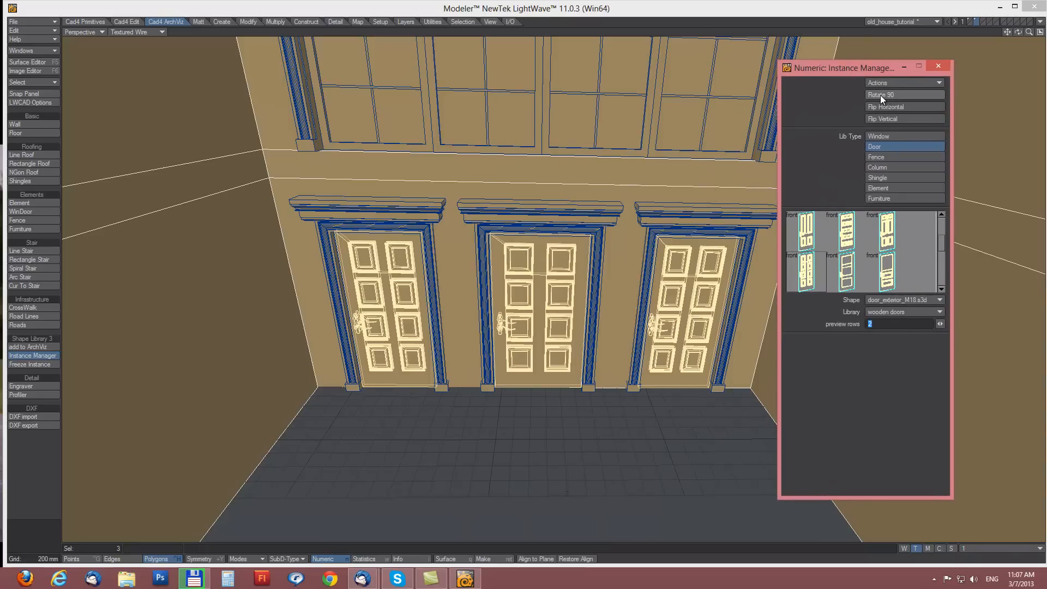
# Step: Try rotating the three selected doors in 90-degree turns and flipping them horizontally
pyautogui.click(880, 95)
pyautogui.click(880, 95)
pyautogui.click(879, 96)
pyautogui.click(881, 94)
pyautogui.click(888, 106)
pyautogui.click(889, 106)
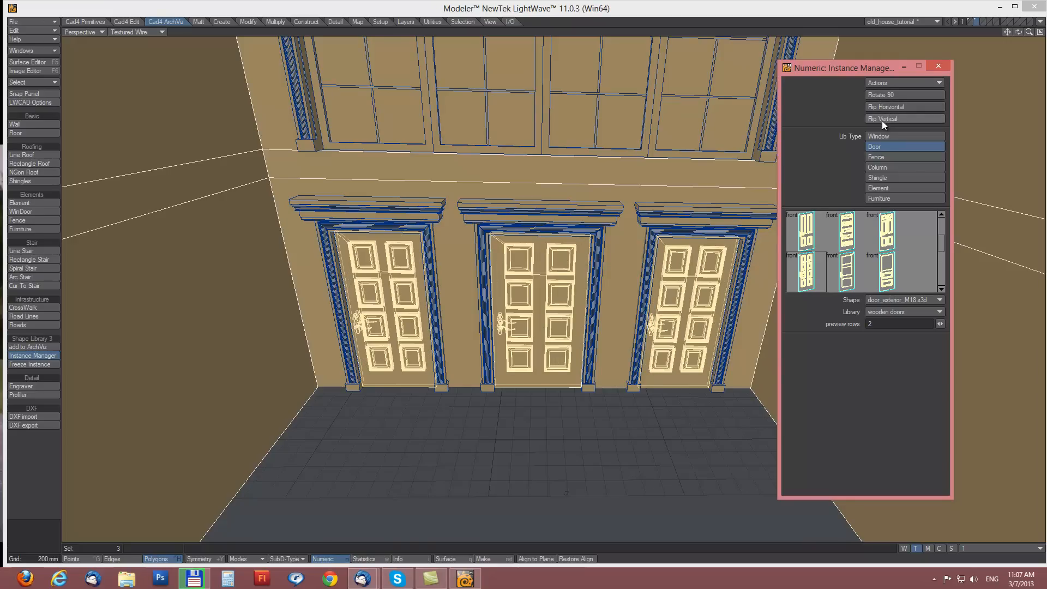
# Step: Flip the three doors horizontally so their handles sit on the right side, and deselect them
pyautogui.keyDown('ctrl'); pyautogui.keyDown('alt'); pyautogui.moveTo(659, 282); pyautogui.dragTo(567, 264); pyautogui.keyUp('alt'); pyautogui.keyUp('ctrl')
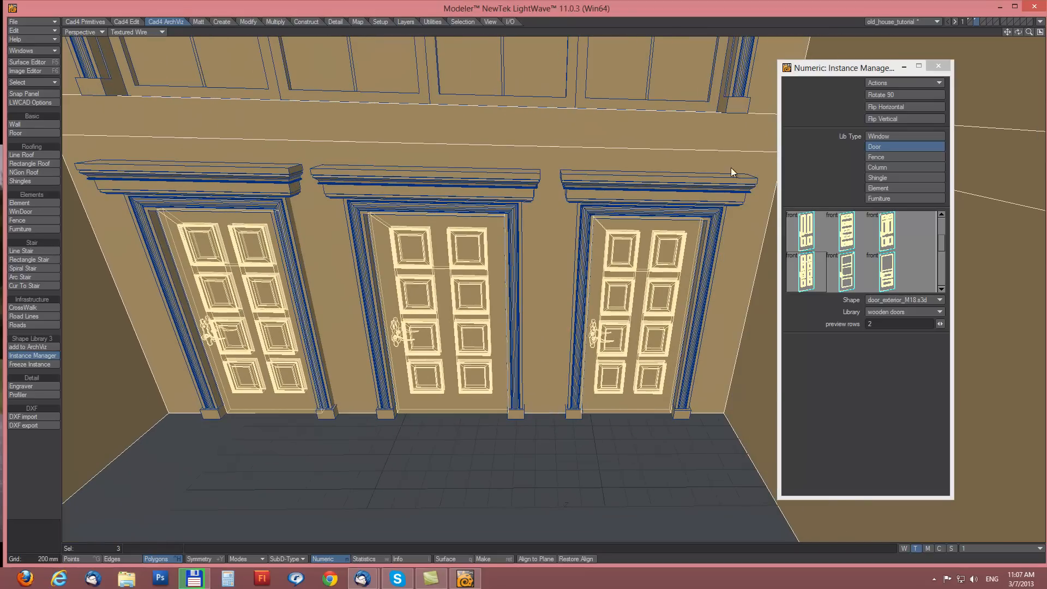
pyautogui.click(876, 107)
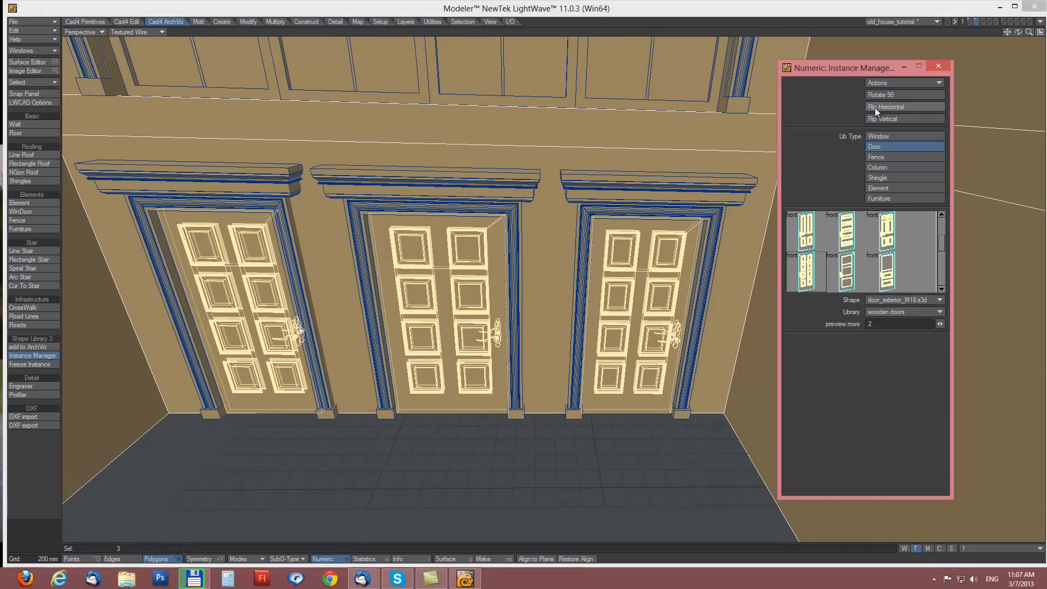
pyautogui.click(875, 107)
pyautogui.click(875, 107)
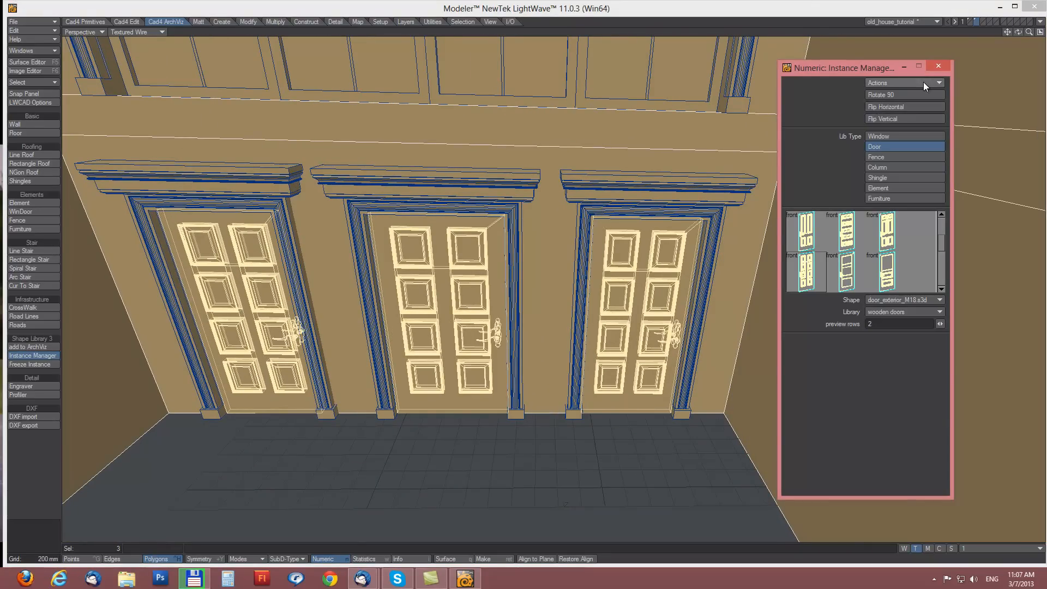
pyautogui.click(940, 66)
pyautogui.keyDown('ctrl'); pyautogui.keyDown('alt'); pyautogui.moveTo(718, 251); pyautogui.dragTo(617, 258); pyautogui.keyUp('alt'); pyautogui.keyUp('ctrl')
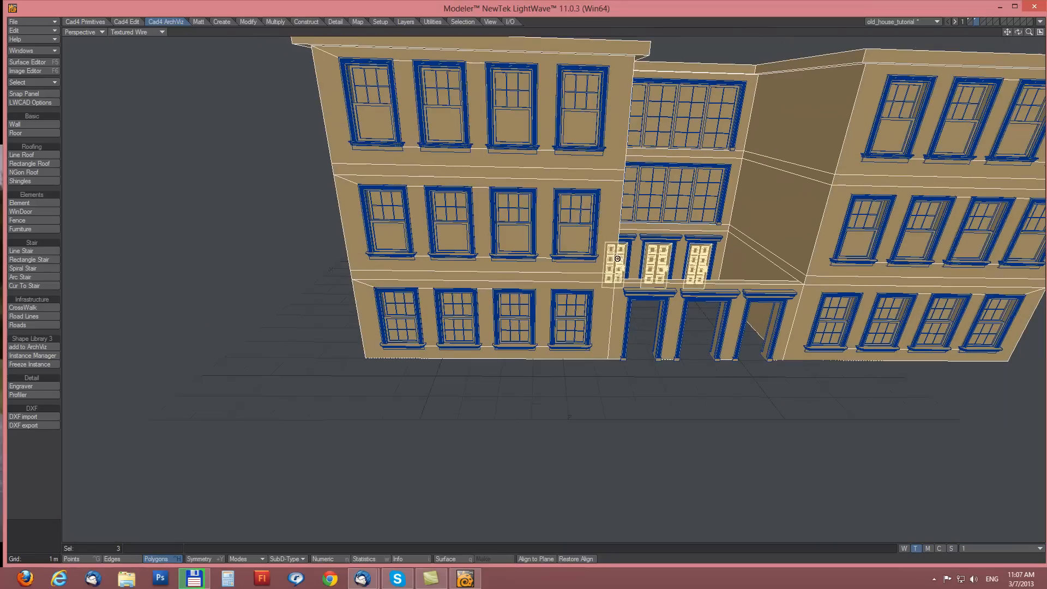
pyautogui.keyDown('alt'); pyautogui.moveTo(762, 243); pyautogui.dragTo(664, 280); pyautogui.keyUp('alt')
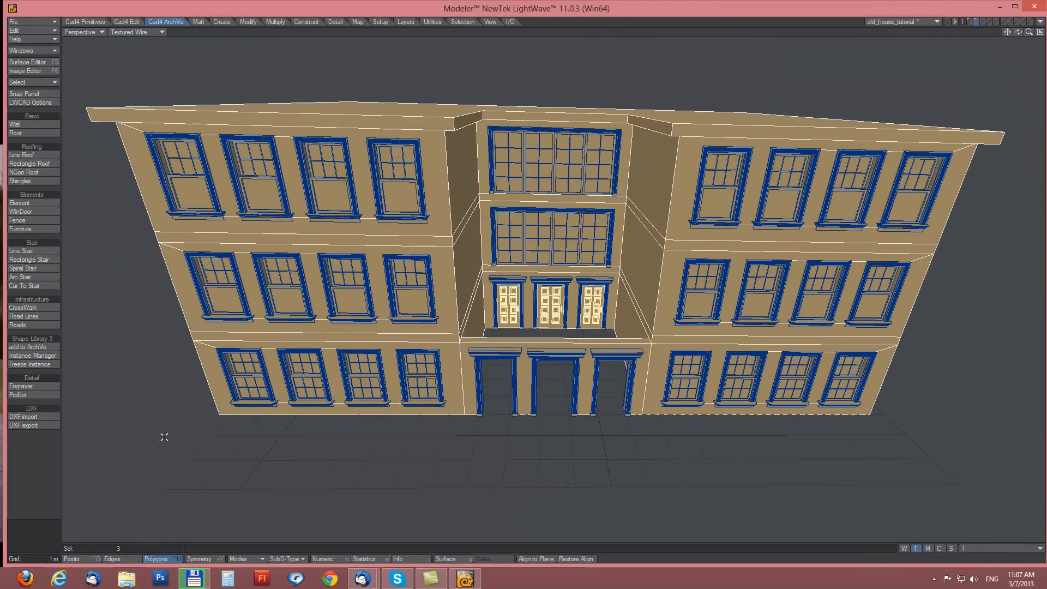
pyautogui.click(45, 538)
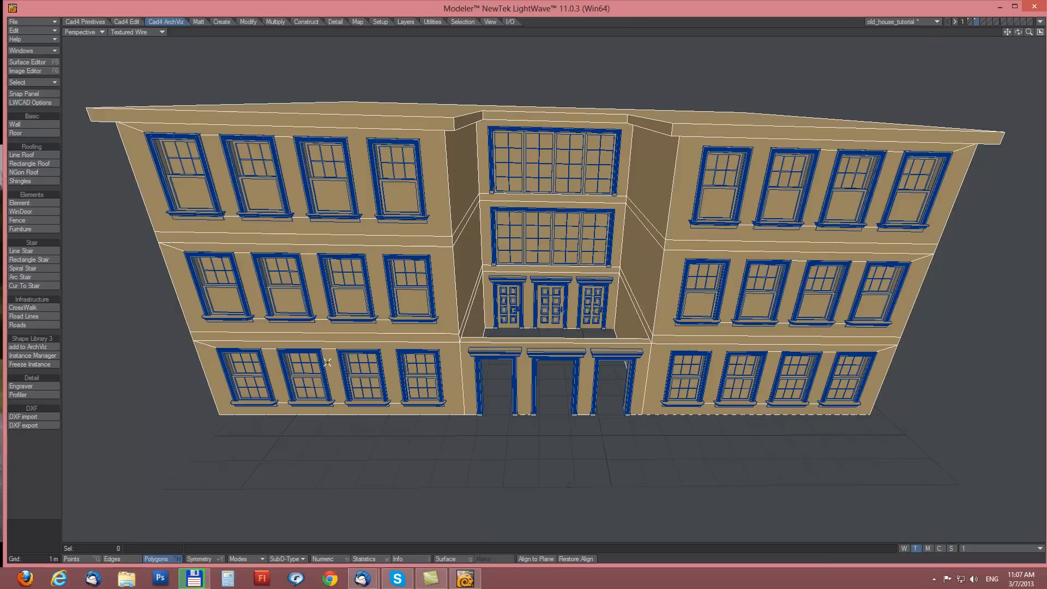
# Step: Freeze the window, frame and door instances into real geometry, running Freeze Instance again for the nested door handles
pyautogui.click(22, 366)
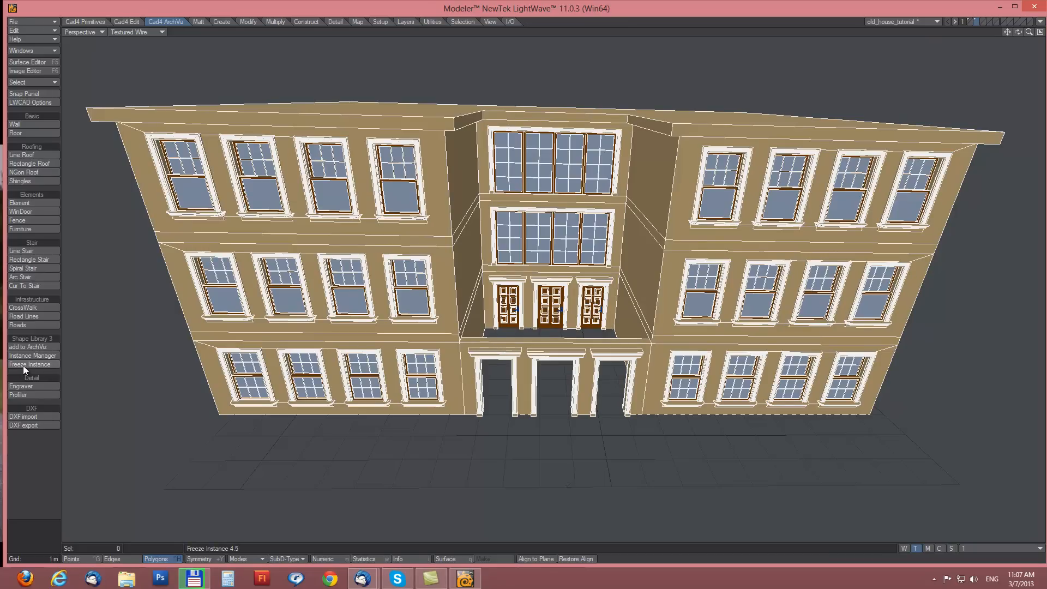
pyautogui.scroll(5, 561, 301)
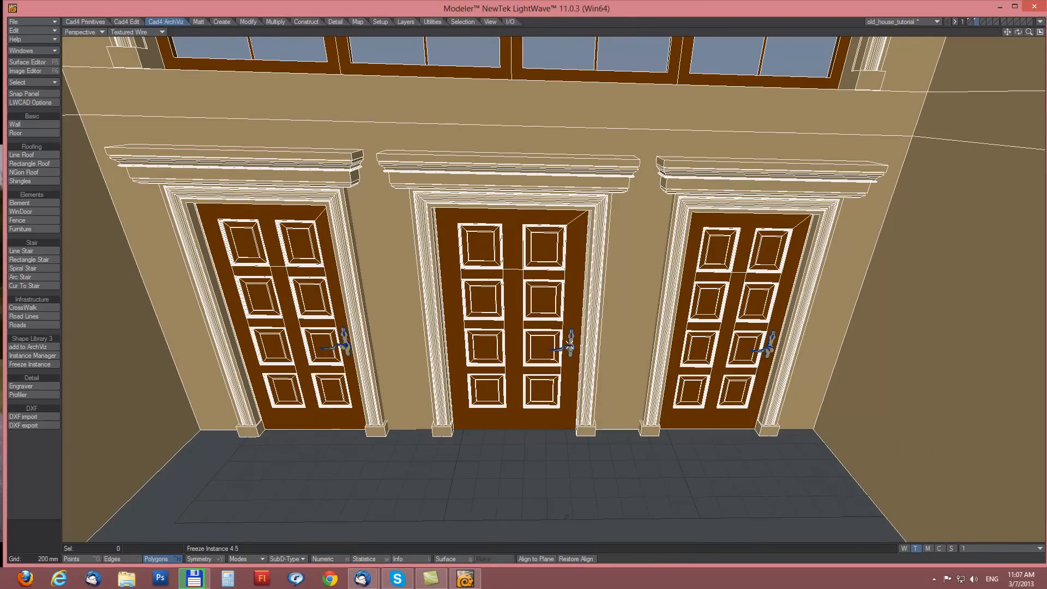
pyautogui.click(24, 365)
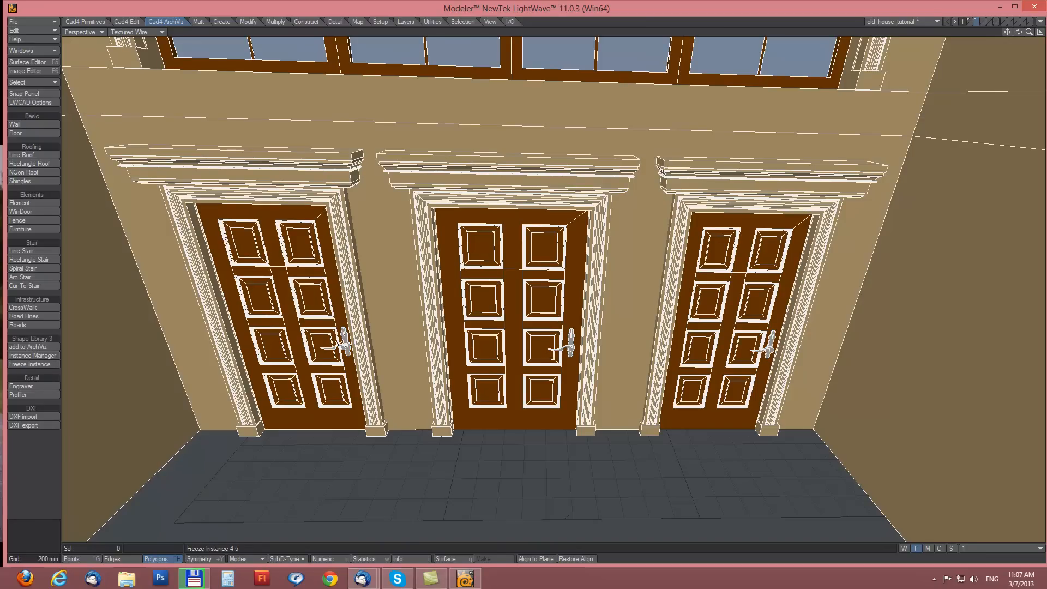
pyautogui.scroll(-8, 816, 317)
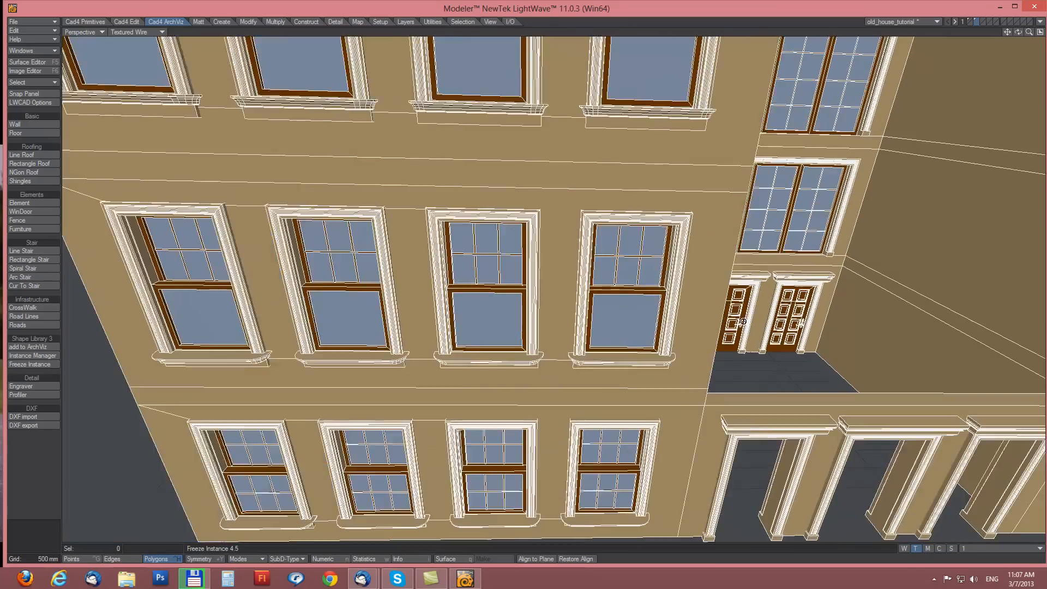
# Step: Select the full polygon loops of the roof fascia and the two horizontal bands between floors around the building
pyautogui.keyDown('alt'); pyautogui.moveTo(850, 323); pyautogui.dragTo(953, 306); pyautogui.keyUp('alt')
pyautogui.scroll(-5, 765, 345)
pyautogui.scroll(5, 709, 327)
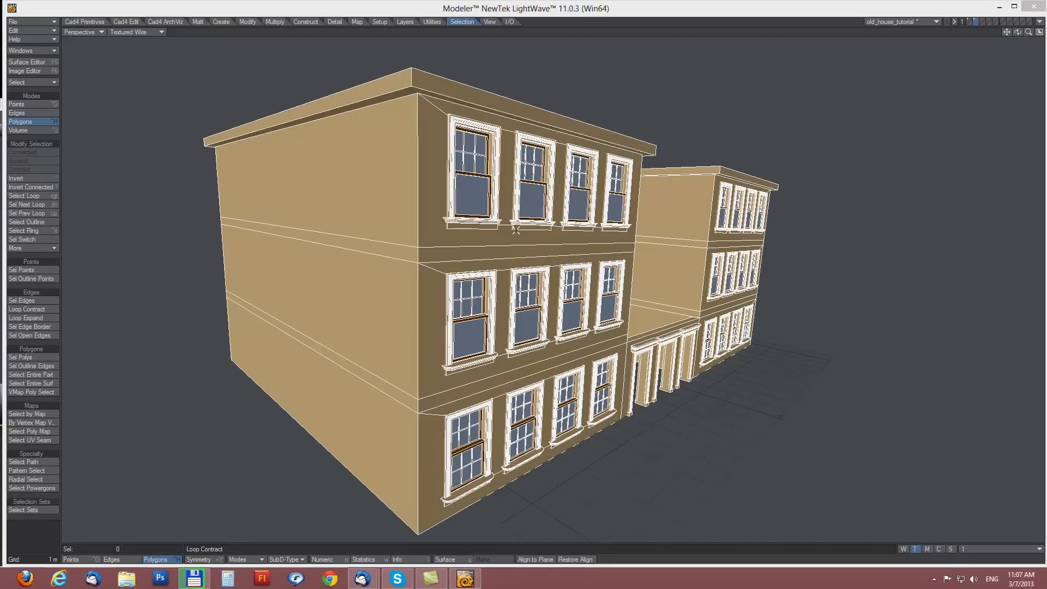
pyautogui.keyDown('alt'); pyautogui.moveTo(589, 247); pyautogui.dragTo(489, 136); pyautogui.keyUp('alt')
pyautogui.click(476, 118)
pyautogui.click(442, 113)
pyautogui.click(455, 293)
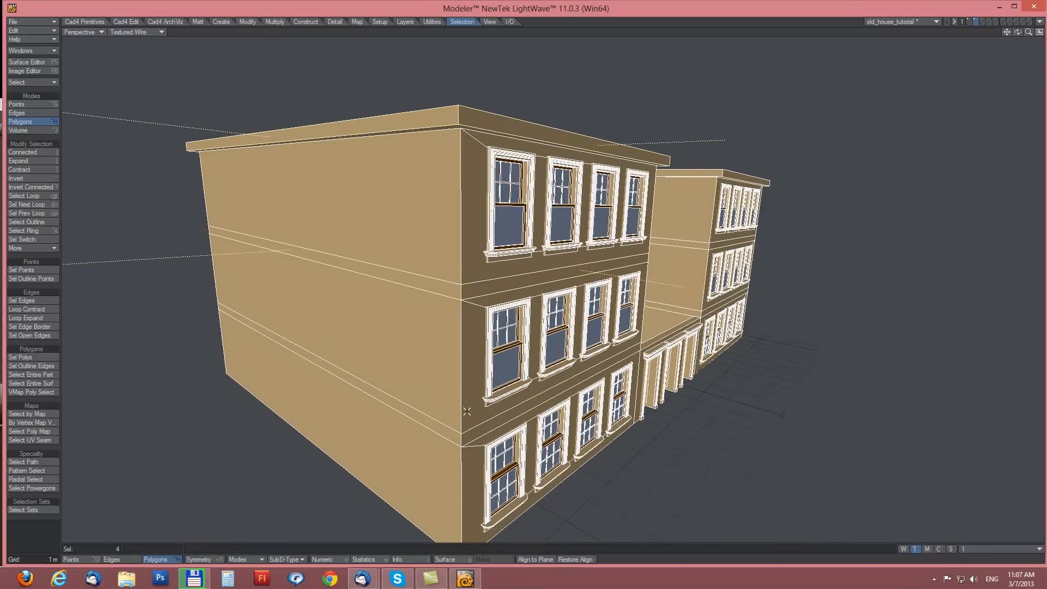
pyautogui.click(469, 439)
pyautogui.click(446, 436)
pyautogui.click(28, 196)
pyautogui.keyDown('alt'); pyautogui.moveTo(474, 286); pyautogui.dragTo(674, 362); pyautogui.keyUp('alt')
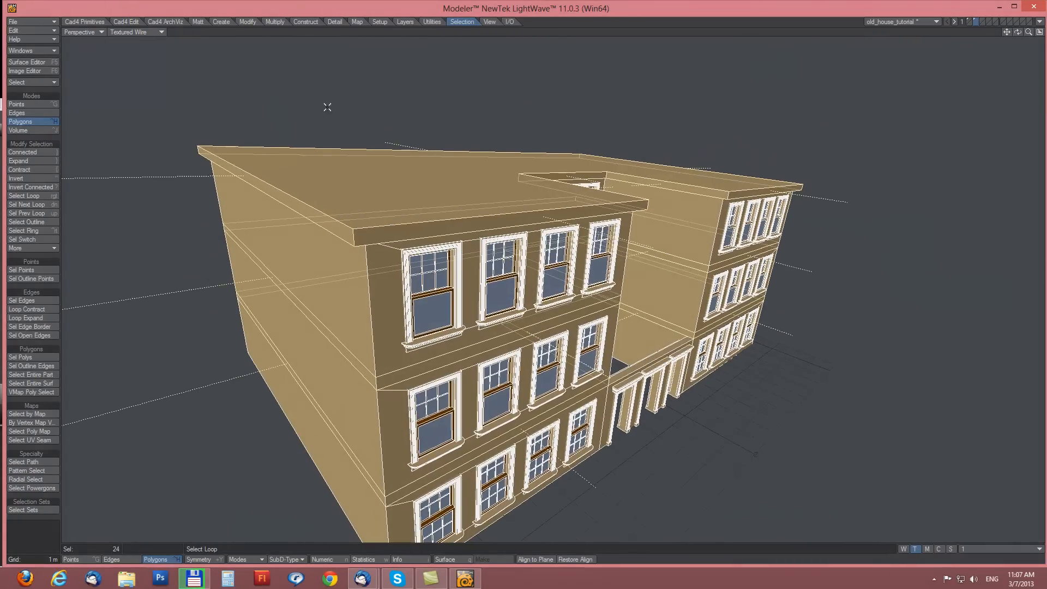
pyautogui.click(164, 22)
pyautogui.keyDown('alt'); pyautogui.moveTo(626, 221); pyautogui.dragTo(631, 209); pyautogui.keyUp('alt')
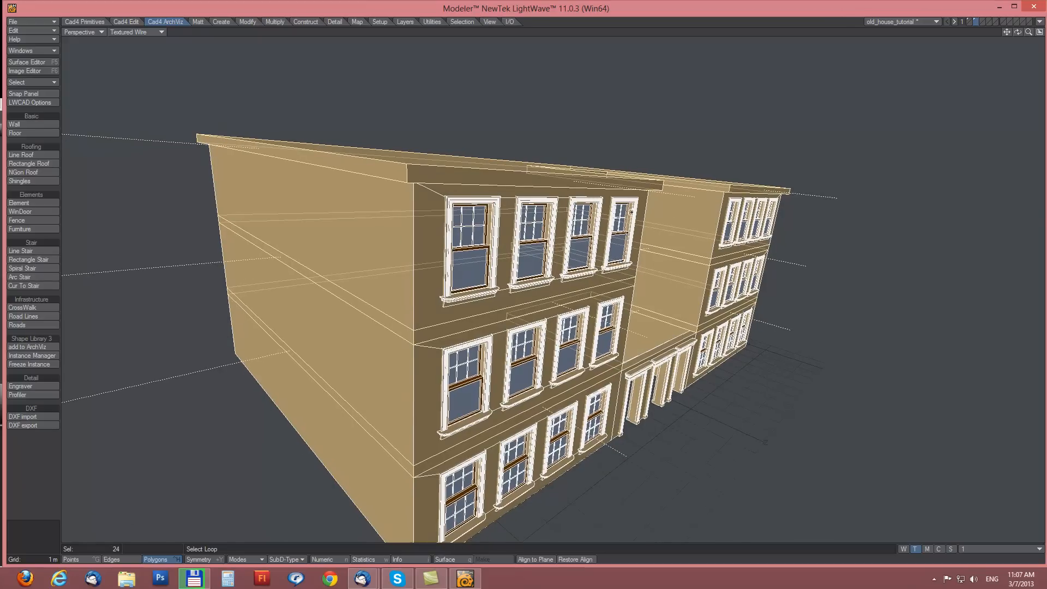
# Step: Engrave the selected fascia and floor bands with the ceiling_02 profile rotated 90 degrees and offset 200 mm
pyautogui.click(24, 387)
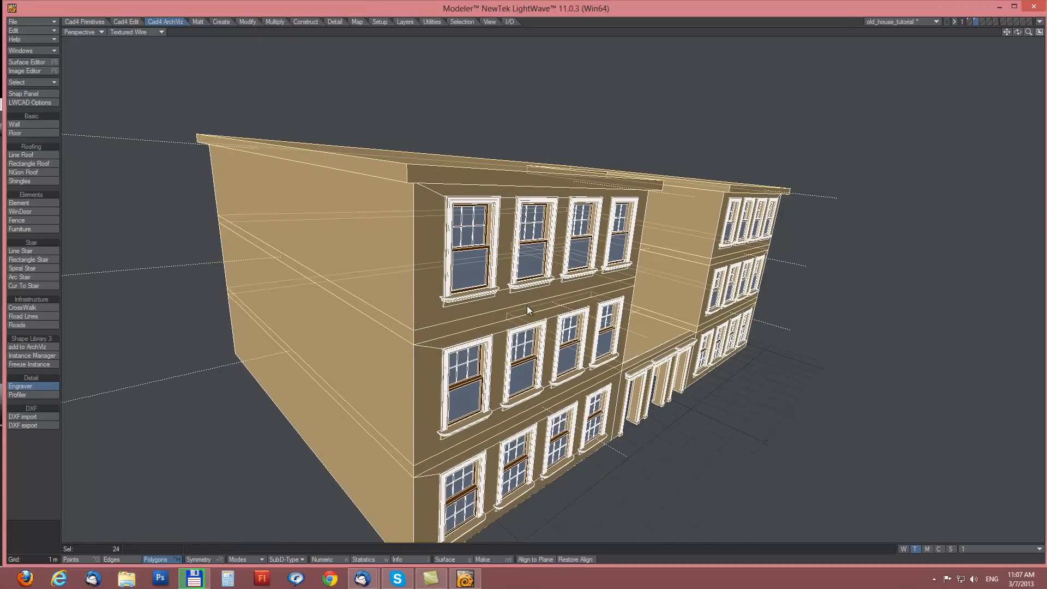
pyautogui.press('n')
pyautogui.click(561, 276)
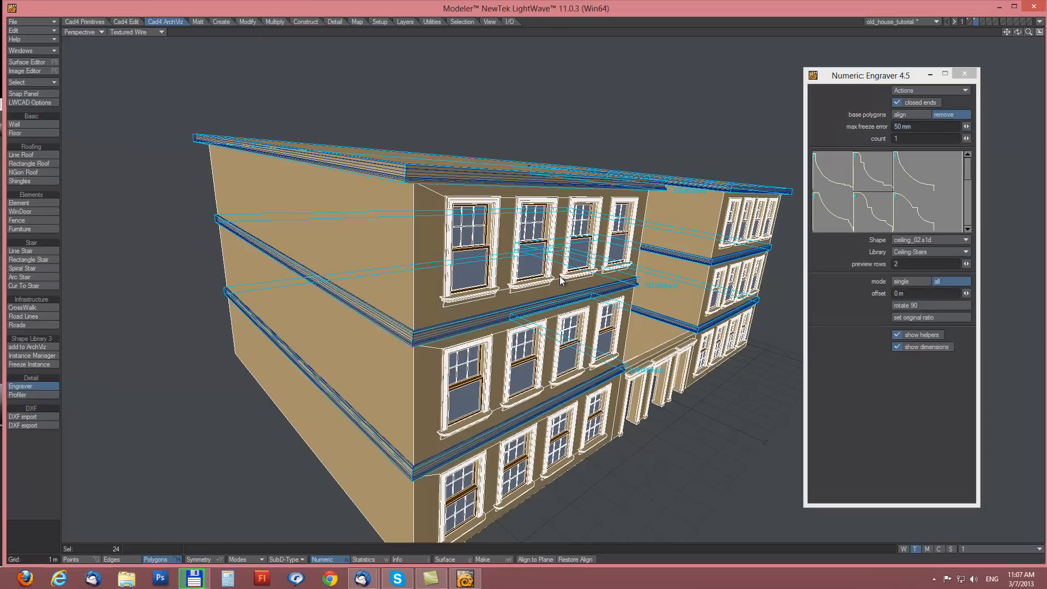
pyautogui.click(905, 306)
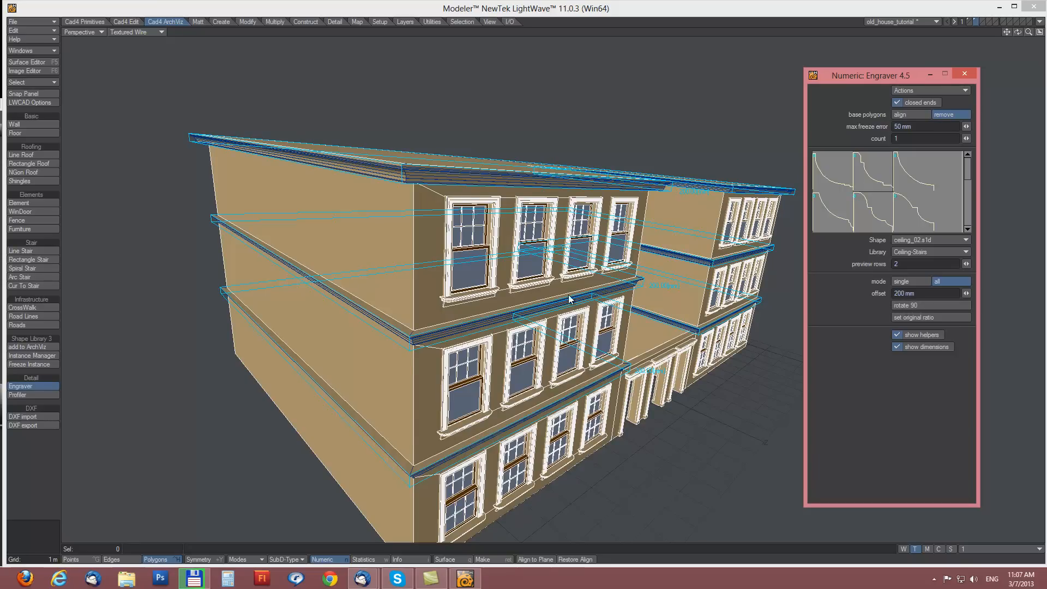
# Step: Try the ceiling_03, ceiling_04 and stair_04 shapes on the engraved bands
pyautogui.keyDown('ctrl'); pyautogui.keyDown('alt'); pyautogui.moveTo(428, 165); pyautogui.dragTo(517, 168); pyautogui.keyUp('alt'); pyautogui.keyUp('ctrl')
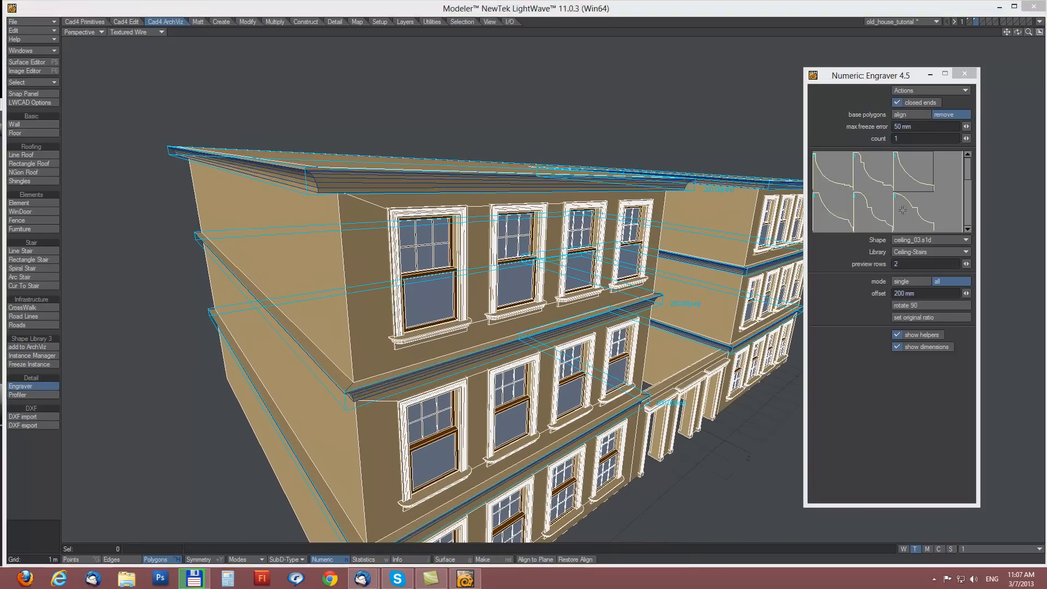
pyautogui.click(875, 209)
pyautogui.click(837, 212)
pyautogui.click(967, 203)
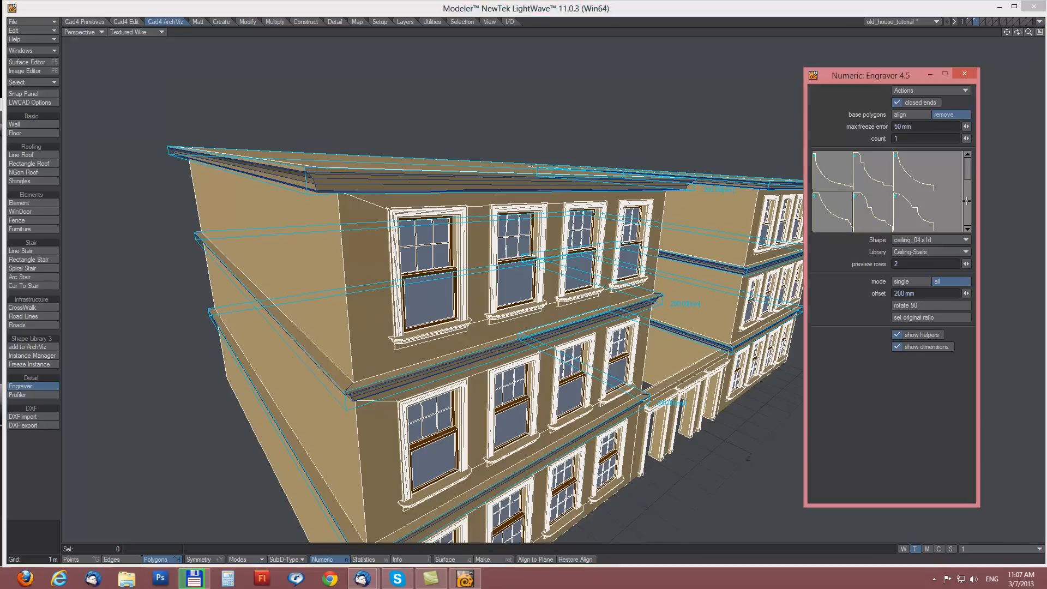
pyautogui.click(957, 179)
pyautogui.click(967, 168)
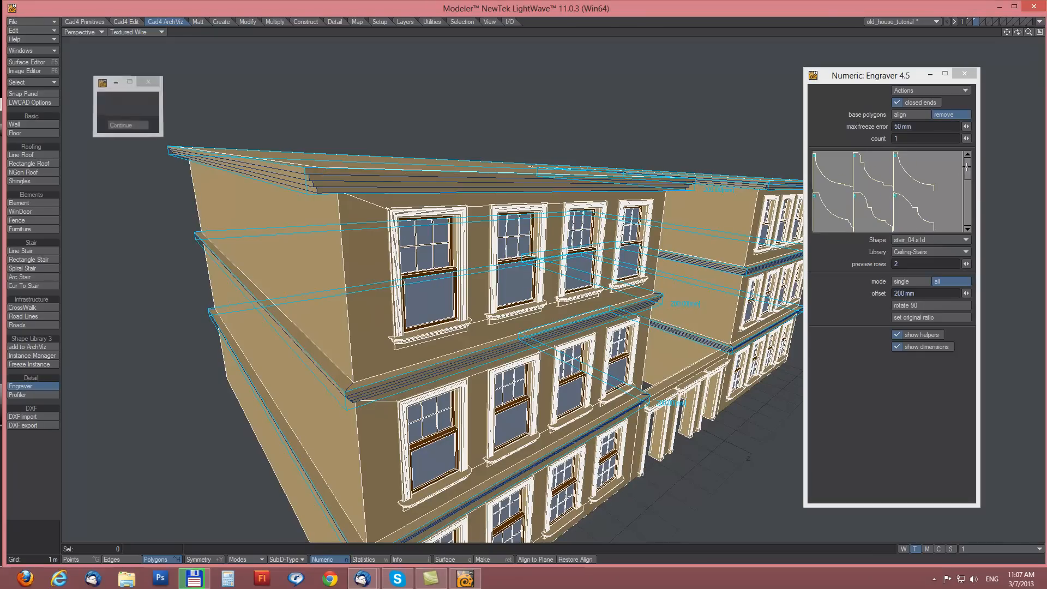
# Step: Choose the ceiling_02 shape for the engraved bands and finish the Engraver operation
pyautogui.click(873, 172)
pyautogui.keyDown('alt'); pyautogui.moveTo(397, 308); pyautogui.dragTo(430, 289); pyautogui.keyUp('alt')
pyautogui.click(452, 296)
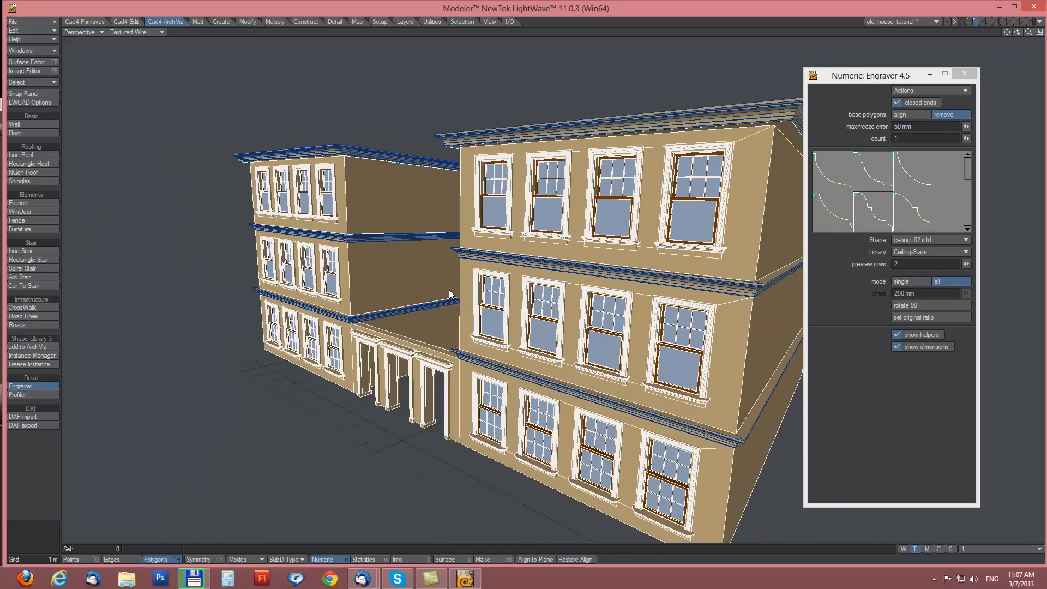
pyautogui.keyDown('alt'); pyautogui.moveTo(422, 336); pyautogui.dragTo(542, 358); pyautogui.keyUp('alt')
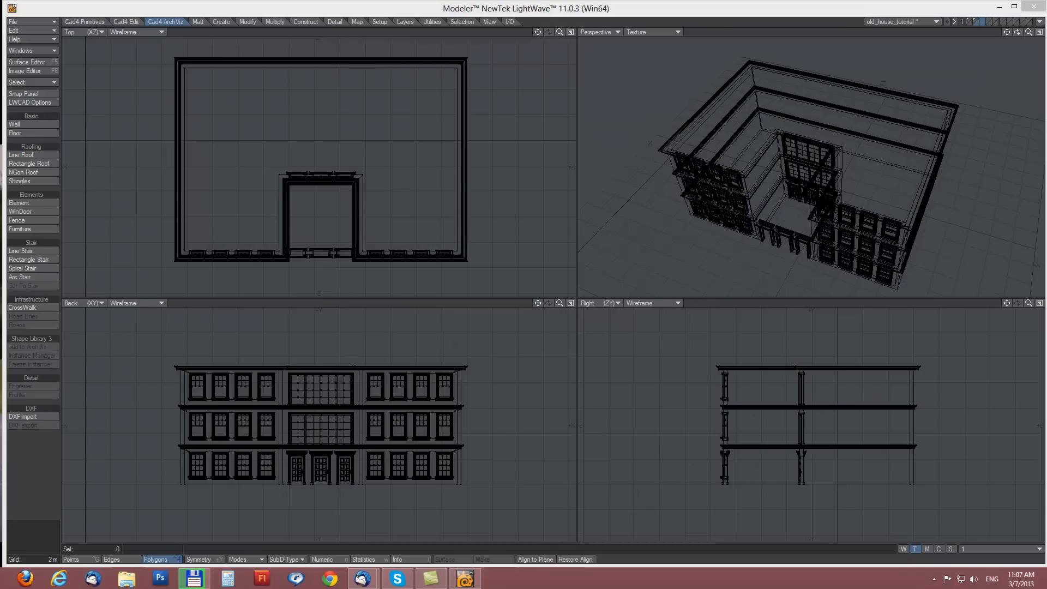
# Step: Sketch a rectangle roof about 4.2 m by 8.5 m on top of the left wing
pyautogui.keyDown('alt'); pyautogui.moveTo(775, 236); pyautogui.dragTo(808, 200); pyautogui.keyUp('alt')
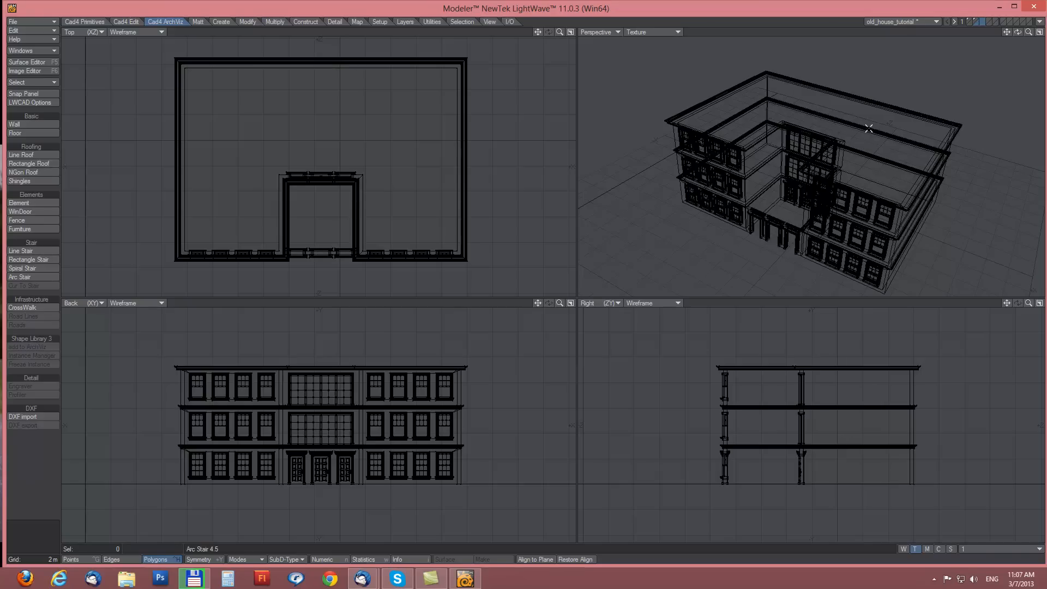
pyautogui.click(27, 163)
pyautogui.moveTo(763, 91); pyautogui.dragTo(747, 134)
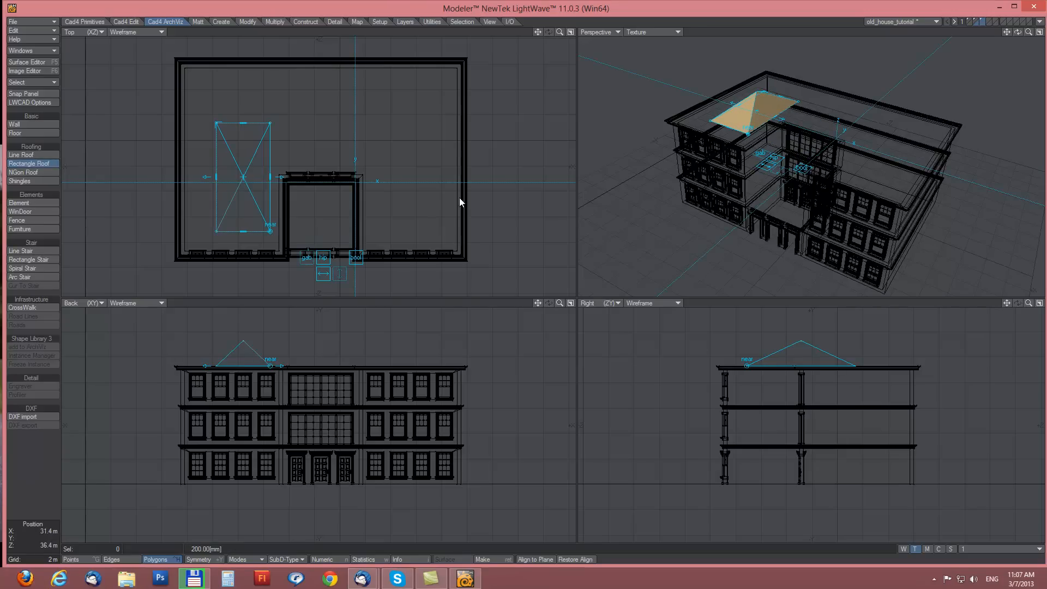
# Step: Set the rectangle roof's side slope to 30 degrees and keep the roof type hipped
pyautogui.scroll(2, 322, 196)
pyautogui.press('n')
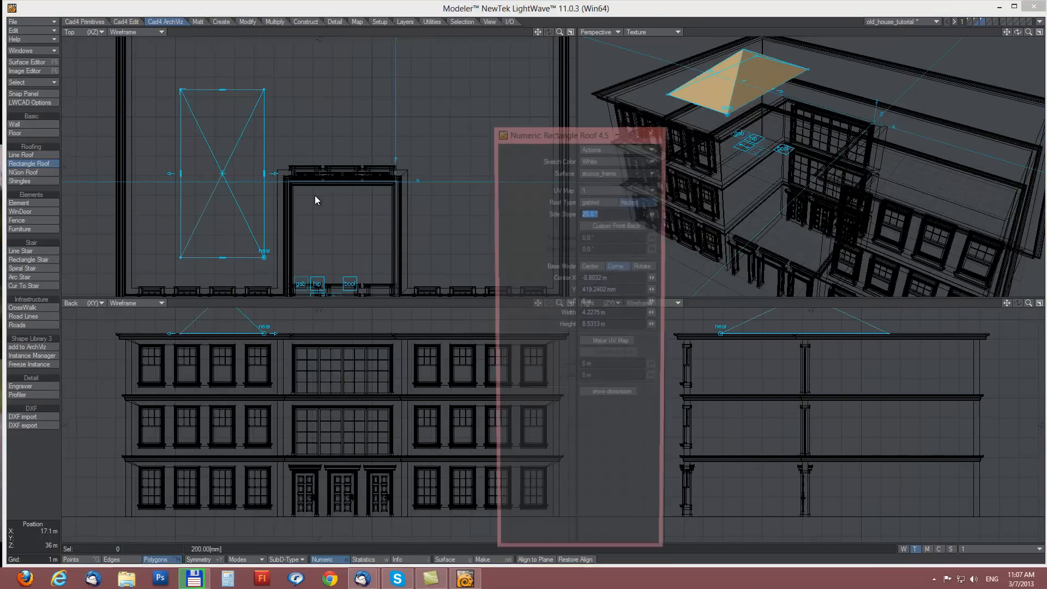
pyautogui.moveTo(566, 131); pyautogui.dragTo(546, 94)
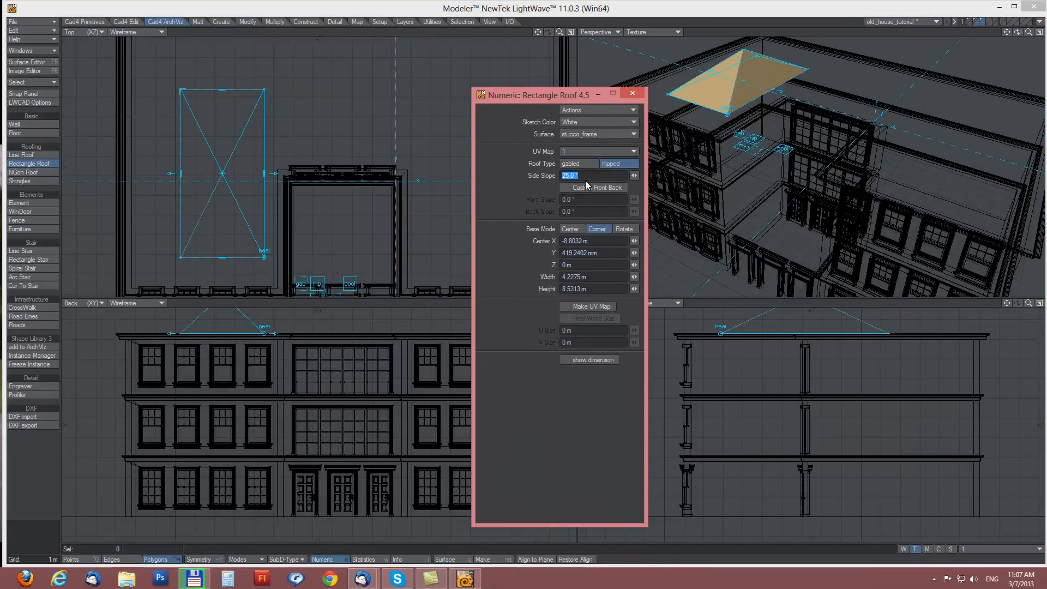
pyautogui.write('30')
pyautogui.press('Tab')
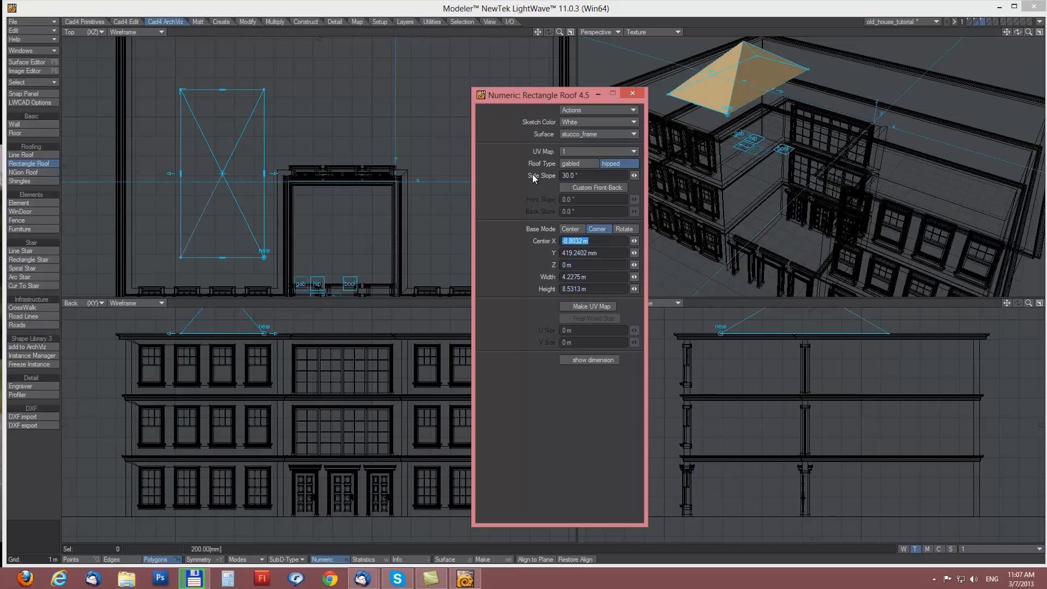
pyautogui.click(571, 164)
pyautogui.click(611, 164)
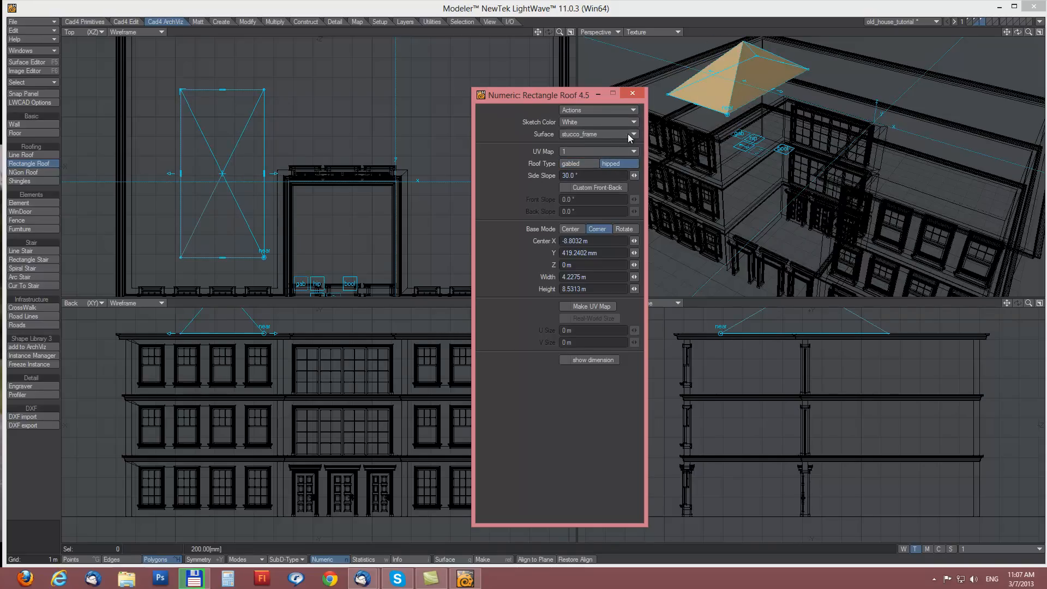
pyautogui.click(633, 93)
pyautogui.press('a')
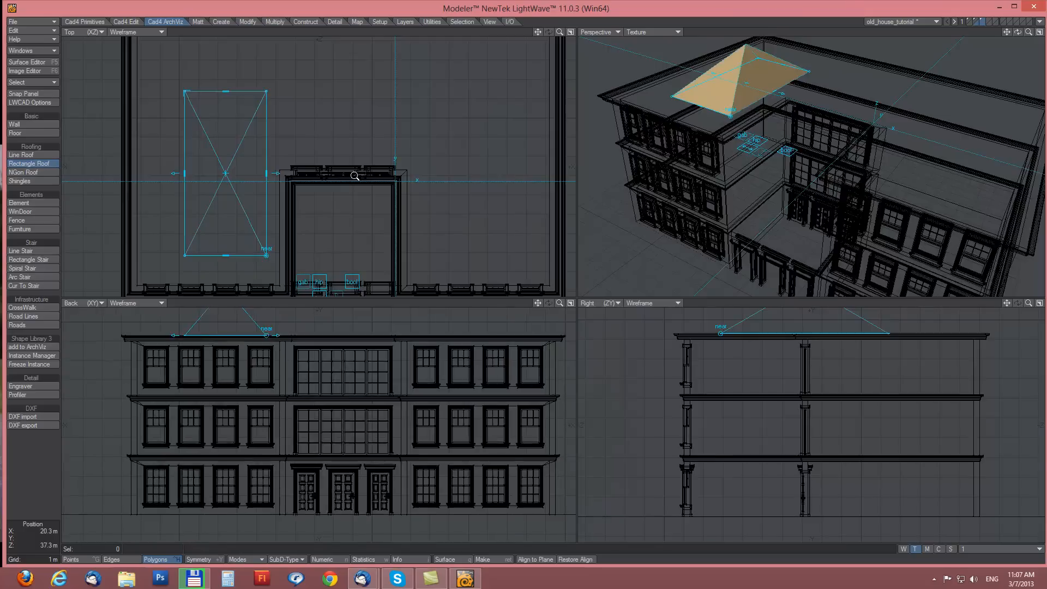
# Step: Turn the roof's ridge front to back, stretch its corners to the left wing's outer cornice corners, and create it
pyautogui.click(368, 262)
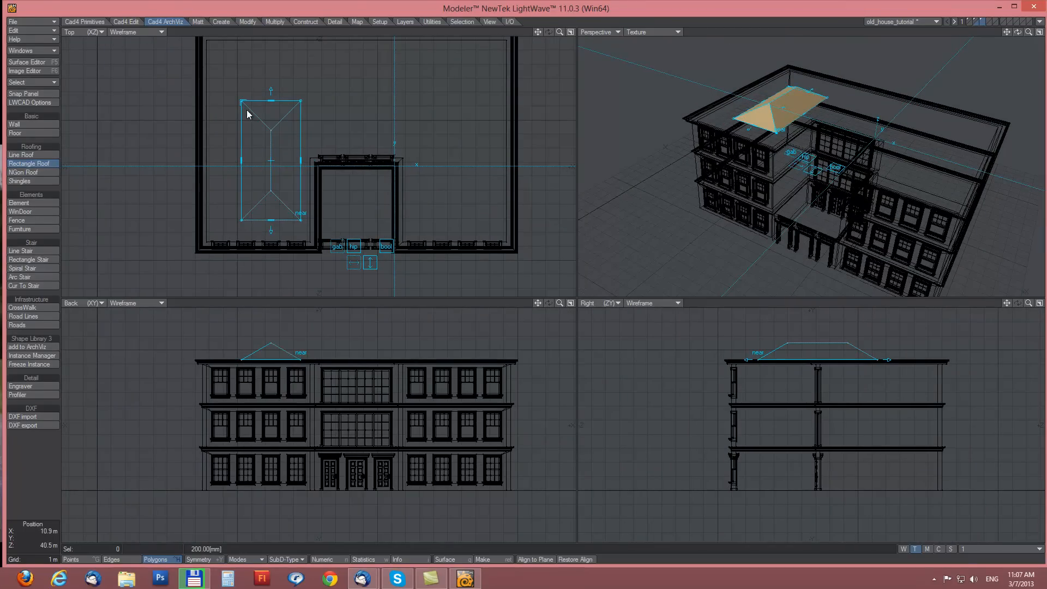
pyautogui.keyDown('alt'); pyautogui.moveTo(330, 85); pyautogui.dragTo(355, 118); pyautogui.keyUp('alt')
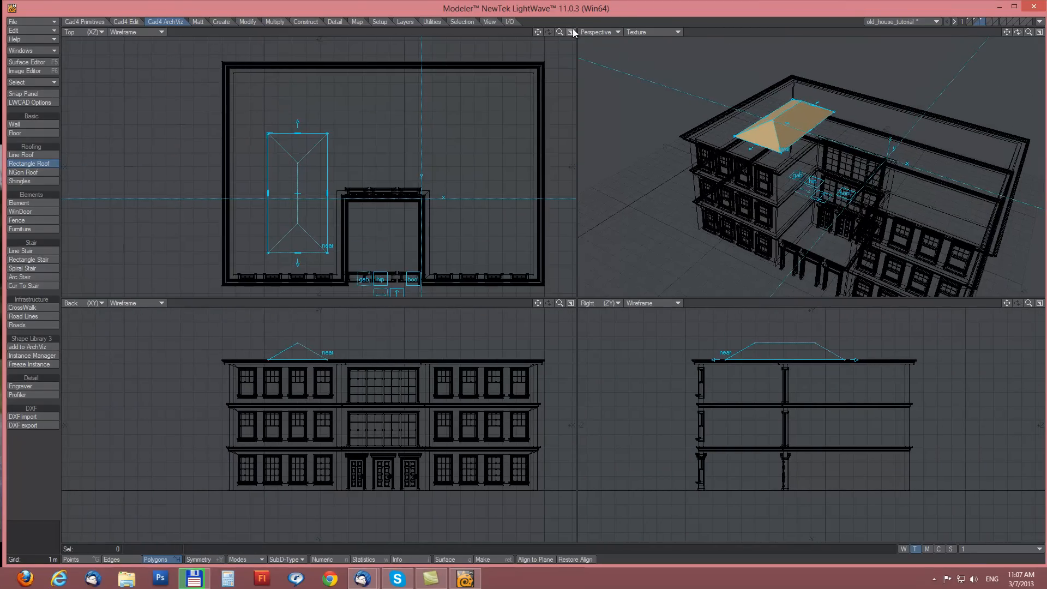
pyautogui.click(570, 32)
pyautogui.scroll(3, 680, 292)
pyautogui.moveTo(365, 223); pyautogui.dragTo(277, 84)
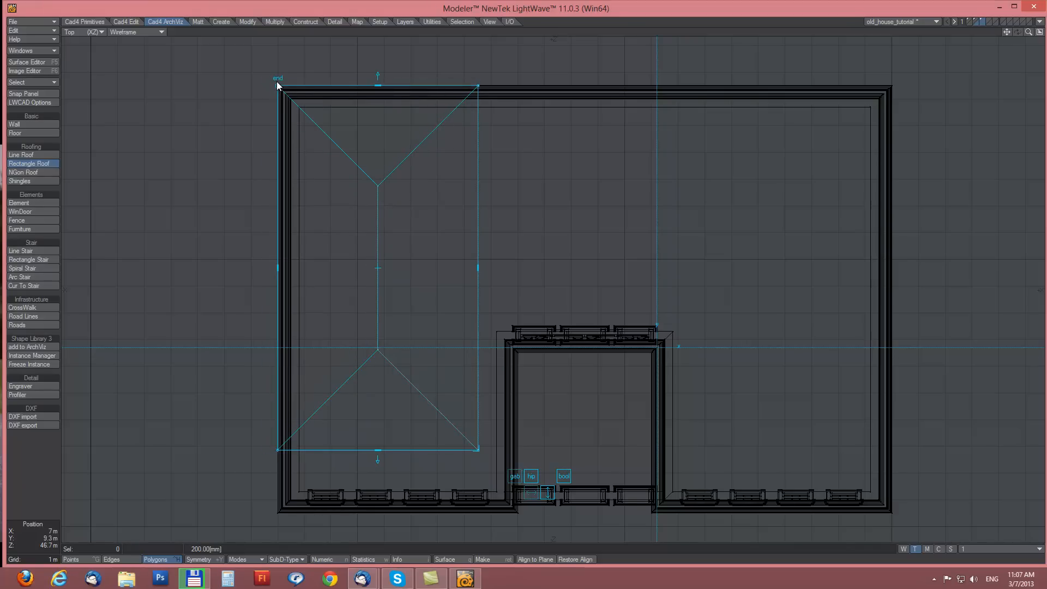
pyautogui.moveTo(478, 449); pyautogui.dragTo(518, 516)
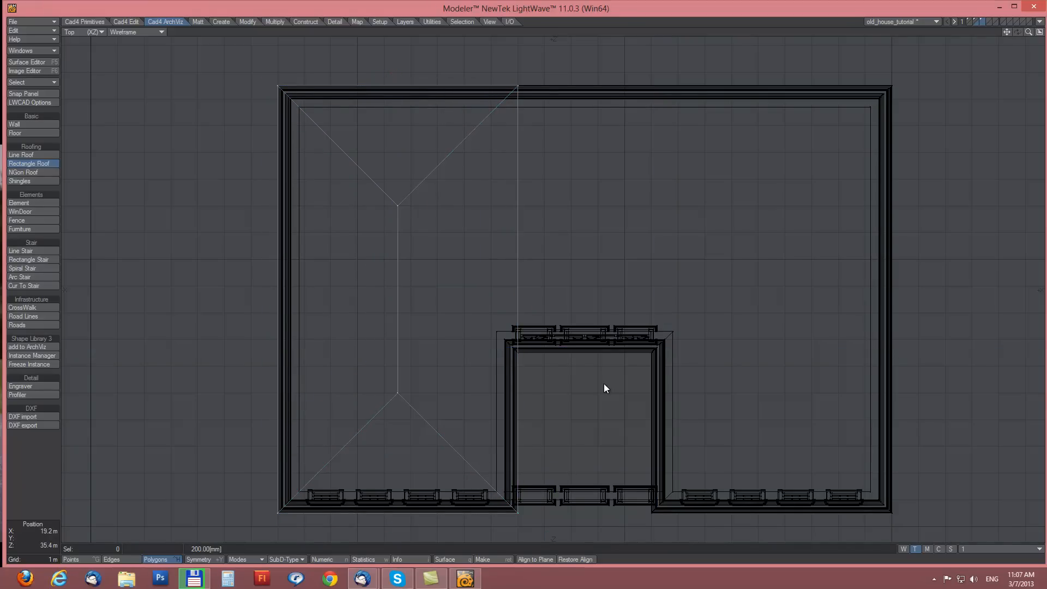
# Step: Add a second hipped roof over the right wing, with its corners snapped to that wing's outer cornice corners
pyautogui.press('KP_0')
pyautogui.moveTo(868, 140); pyautogui.dragTo(884, 191)
pyautogui.click(571, 31)
pyautogui.scroll(6, 621, 231)
pyautogui.moveTo(604, 208); pyautogui.dragTo(679, 48)
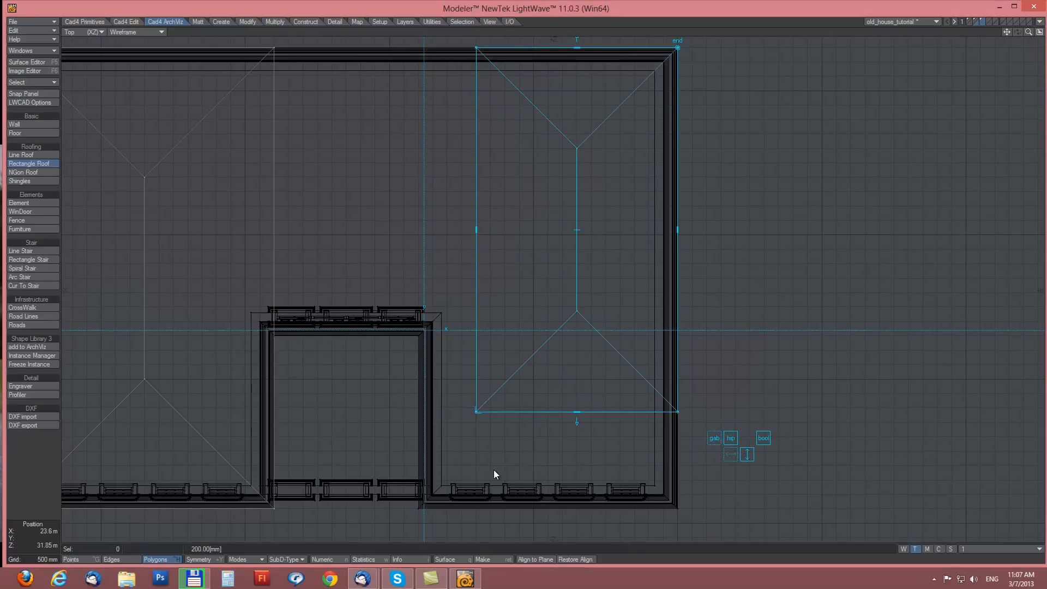
pyautogui.moveTo(451, 455); pyautogui.dragTo(421, 514)
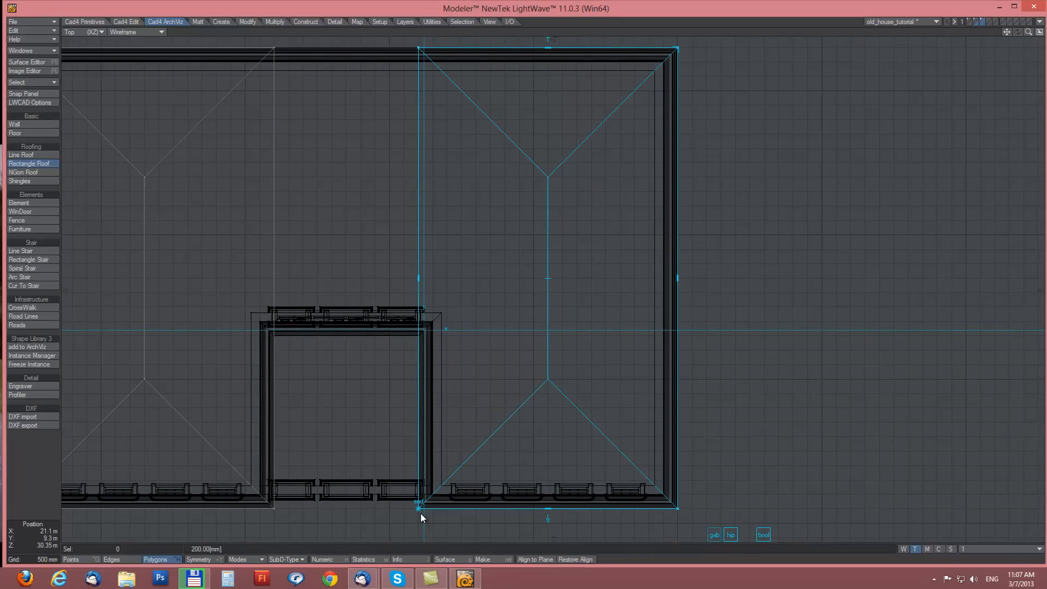
pyautogui.press('KP_0')
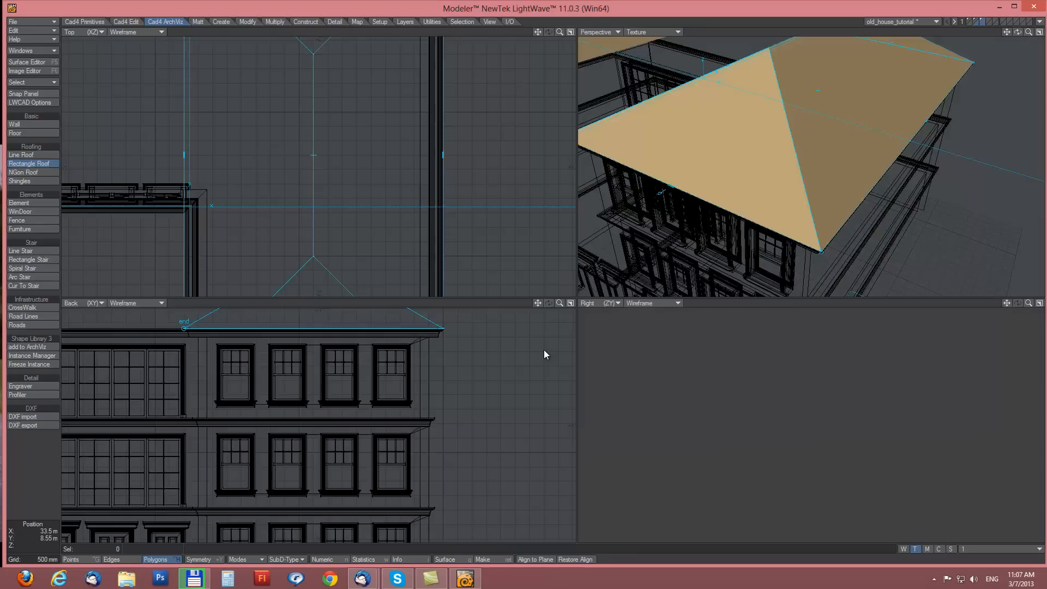
pyautogui.press('space')
pyautogui.press('a')
# Step: Place a small third hipped roof between the two wings and turn its ridge to run across the building's width
pyautogui.click(824, 123)
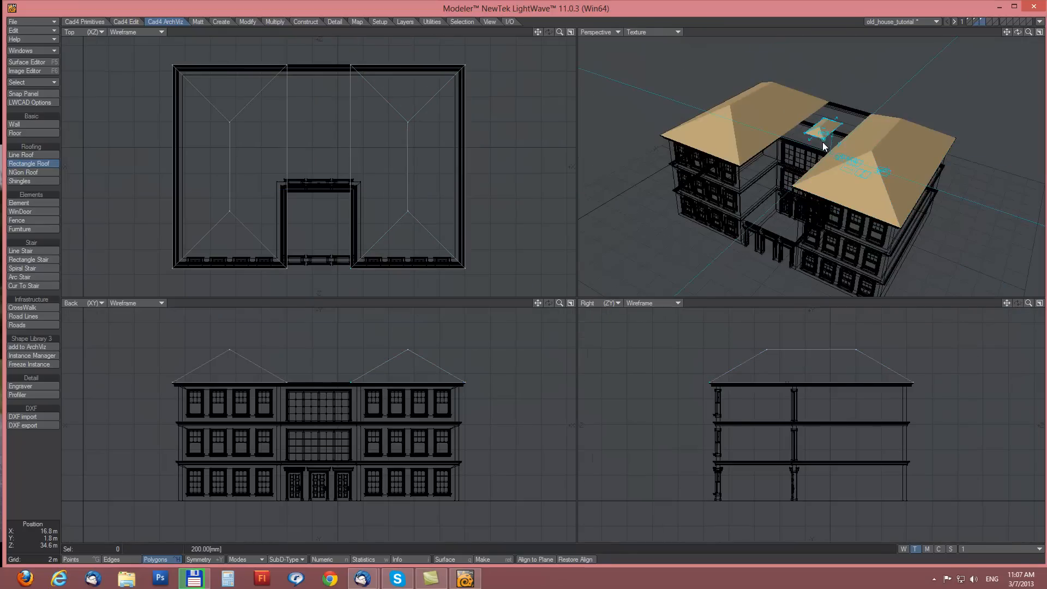
pyautogui.click(570, 33)
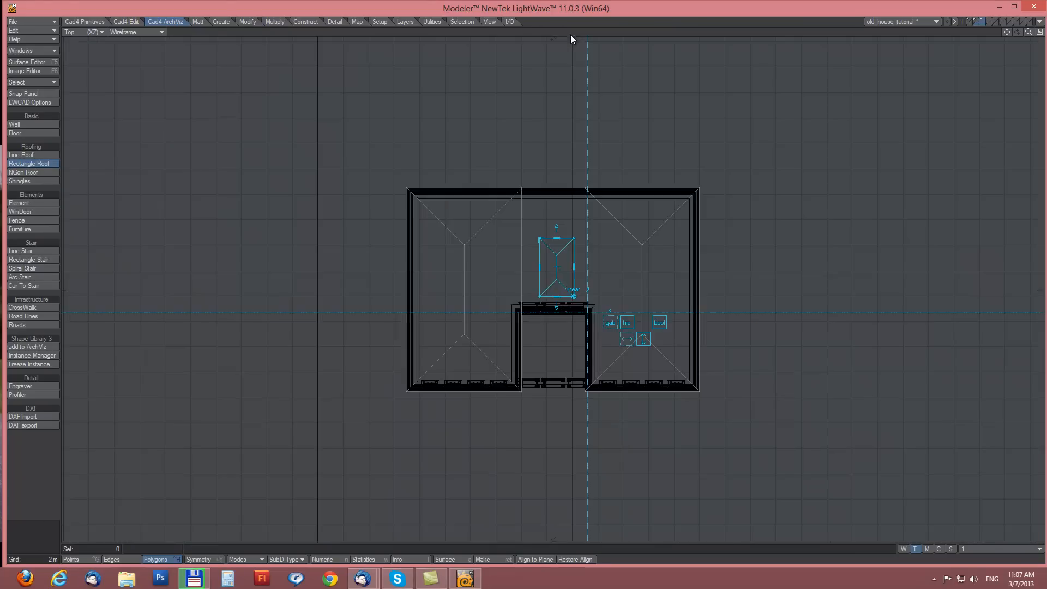
pyautogui.press('a')
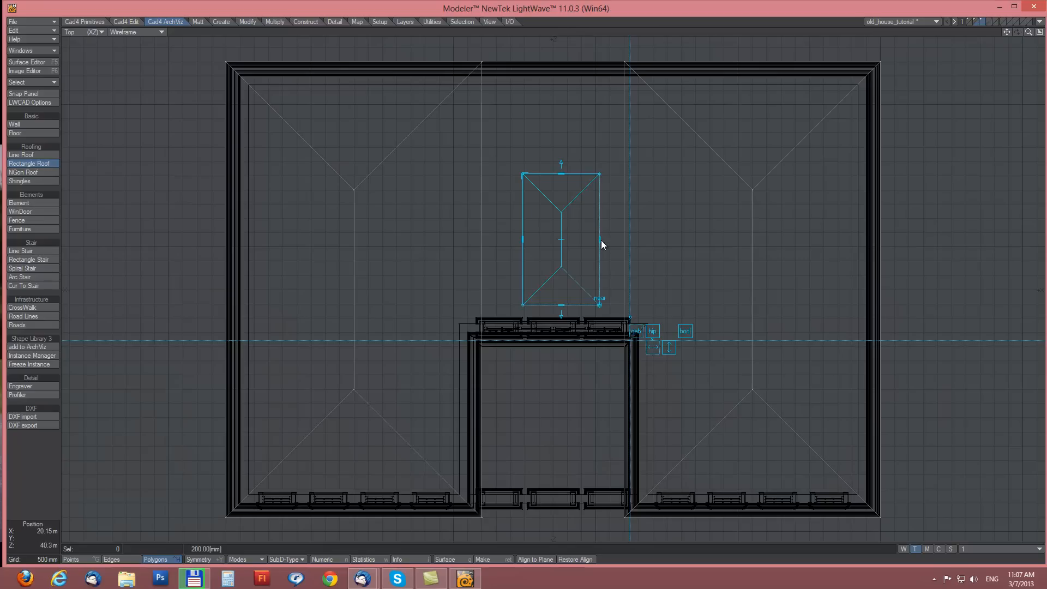
pyautogui.click(653, 348)
# Step: Stretch the third roof to both rear cornice corners, pull its front edge to the courtyard cornice, and create it
pyautogui.moveTo(519, 173); pyautogui.dragTo(226, 62)
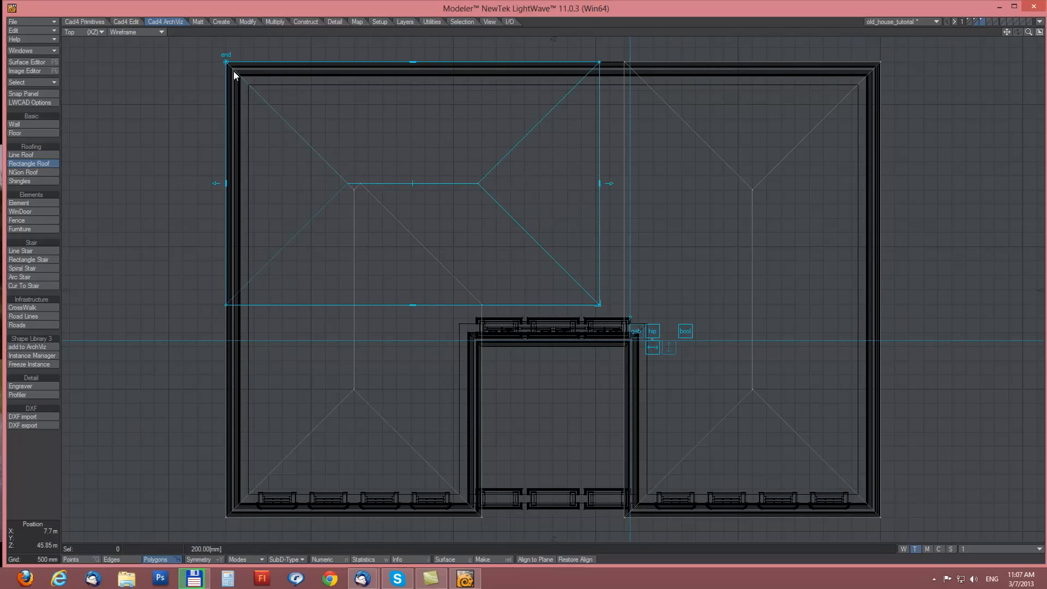
pyautogui.moveTo(603, 227); pyautogui.dragTo(882, 64)
pyautogui.moveTo(553, 304); pyautogui.dragTo(541, 349)
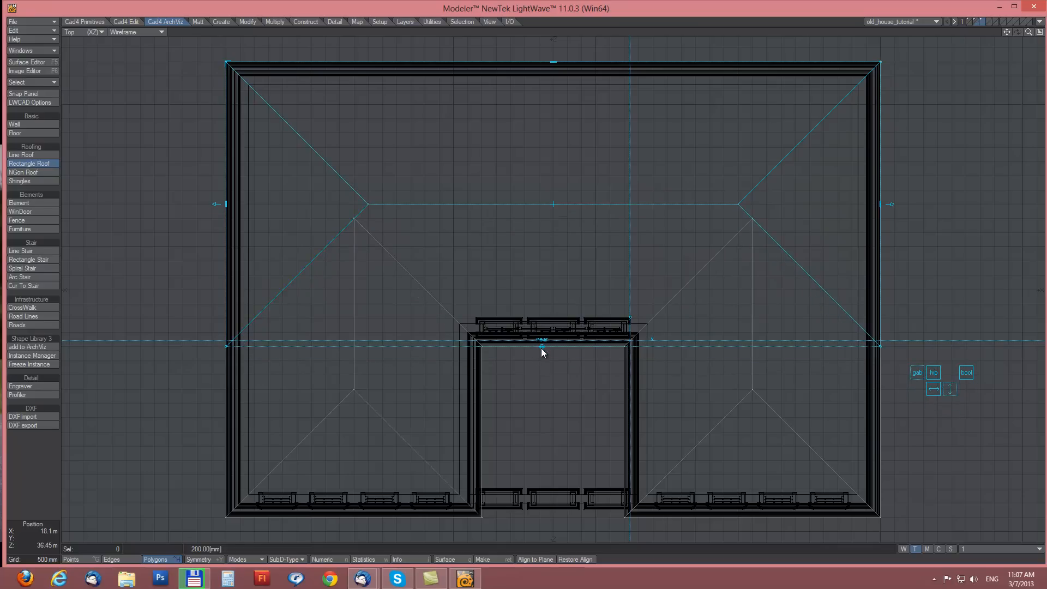
pyautogui.press('Return')
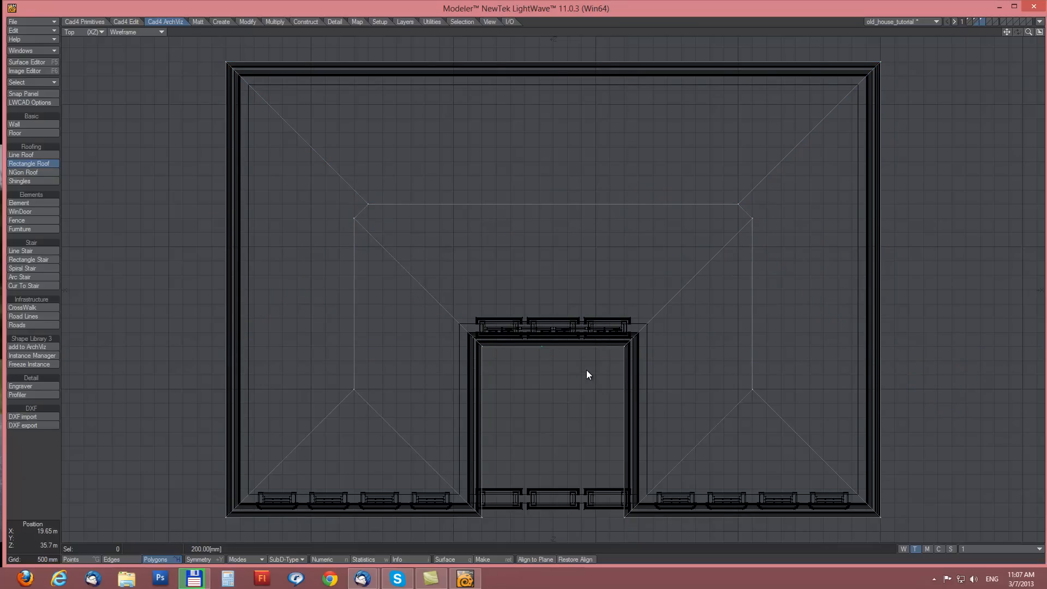
# Step: Examine how the three hipped roofs join and sit on the building
pyautogui.press('0')
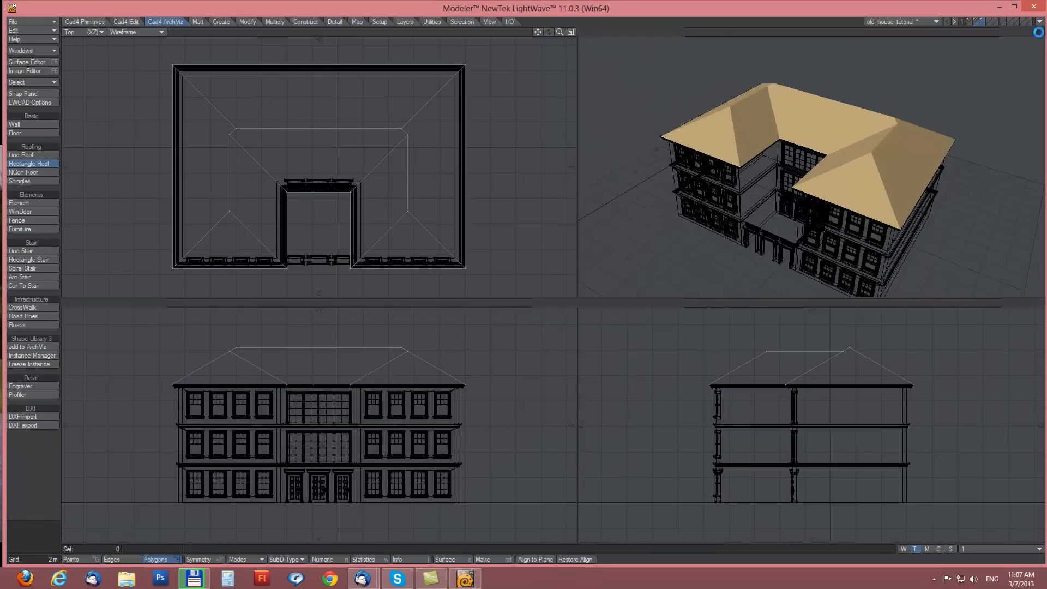
pyautogui.click(1038, 32)
pyautogui.scroll(3, 593, 369)
pyautogui.keyDown('alt'); pyautogui.moveTo(478, 393); pyautogui.dragTo(577, 336); pyautogui.keyUp('alt')
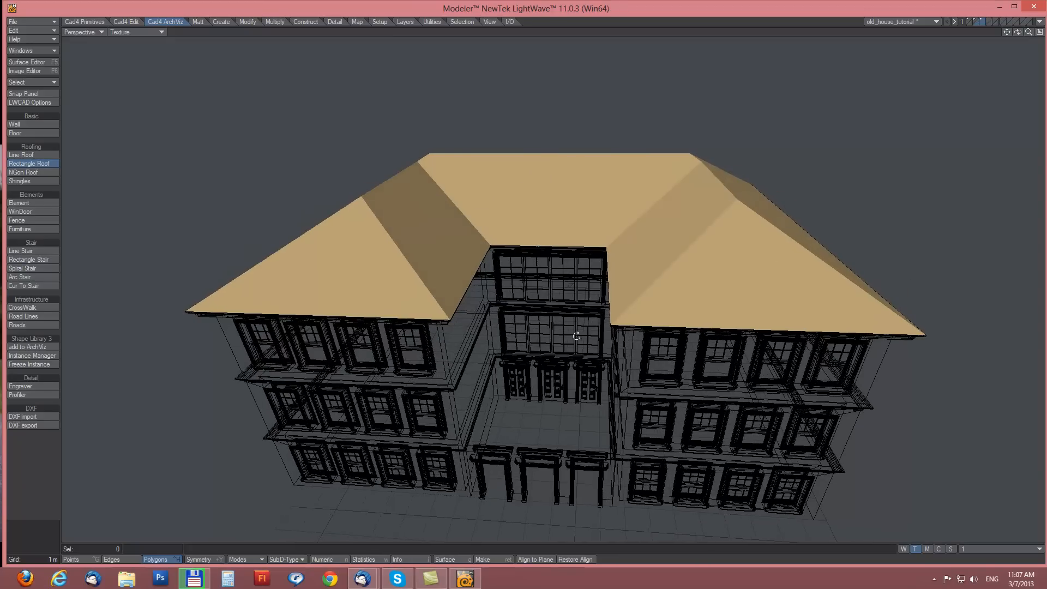
pyautogui.keyDown('alt'); pyautogui.moveTo(425, 198); pyautogui.dragTo(545, 331); pyautogui.keyUp('alt')
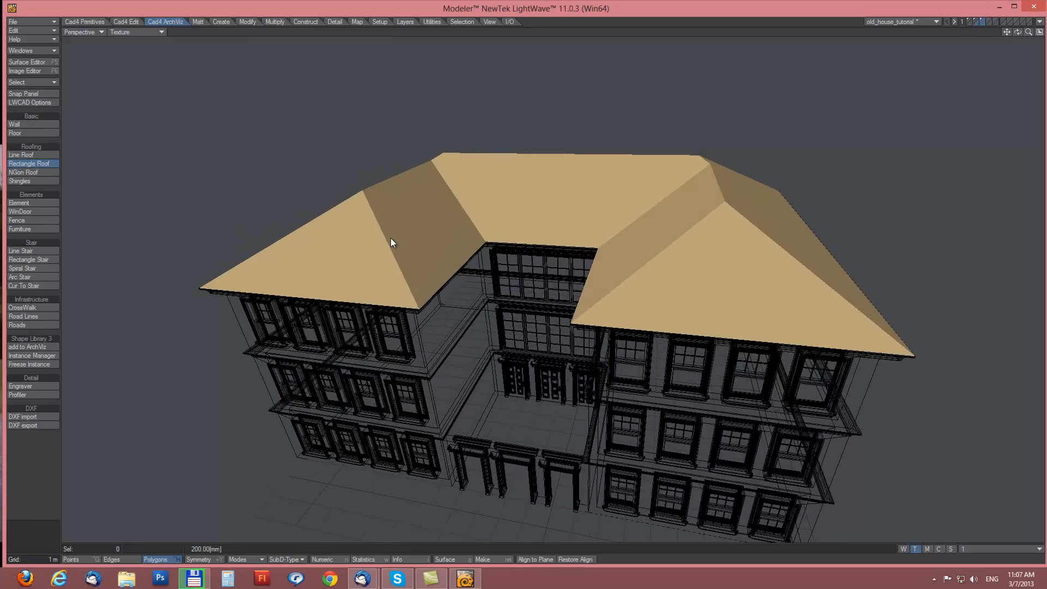
pyautogui.press('0')
pyautogui.press('a')
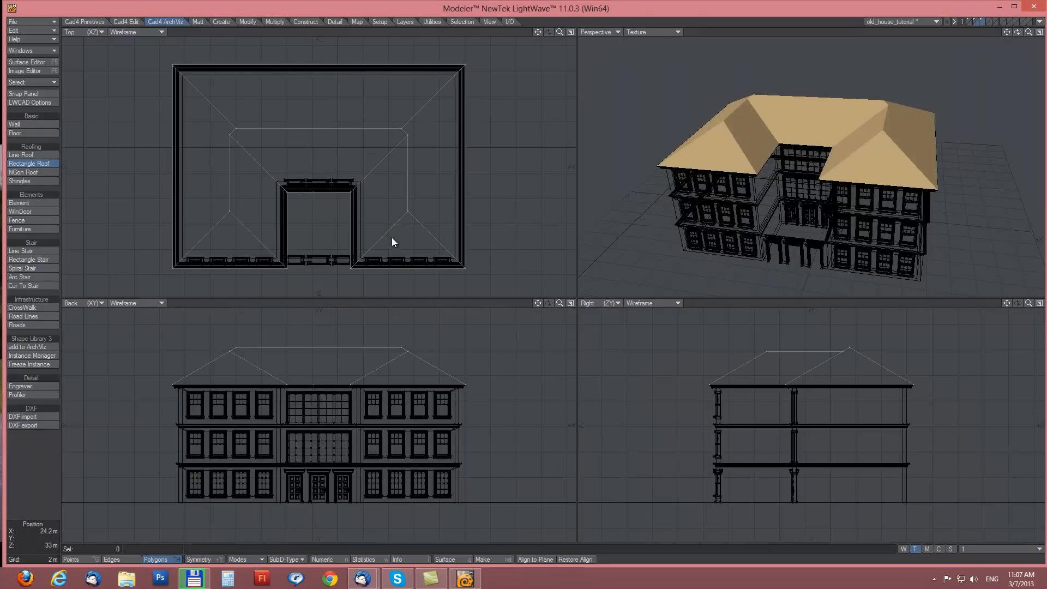
# Step: Isolate the hipped roof layer and cover the roofs with ceramic shingles using the roman preset
pyautogui.click(983, 19)
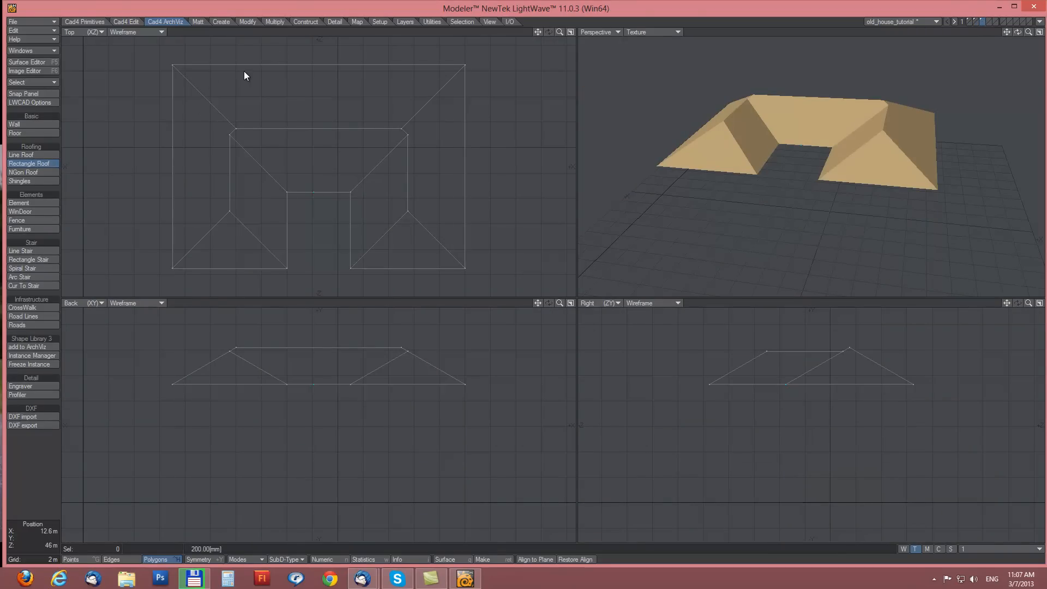
pyautogui.press('space')
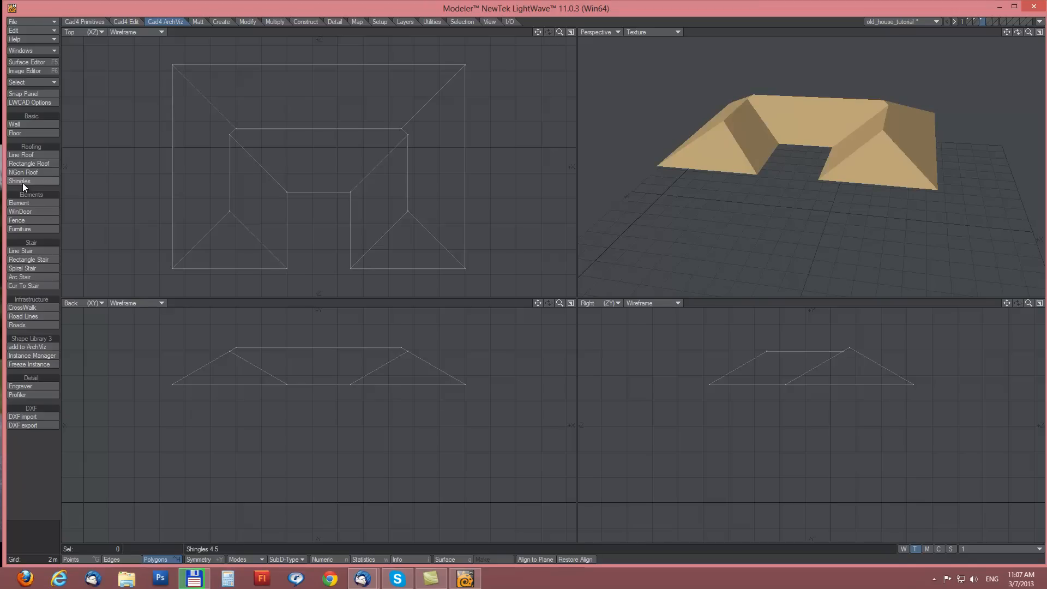
pyautogui.press('n')
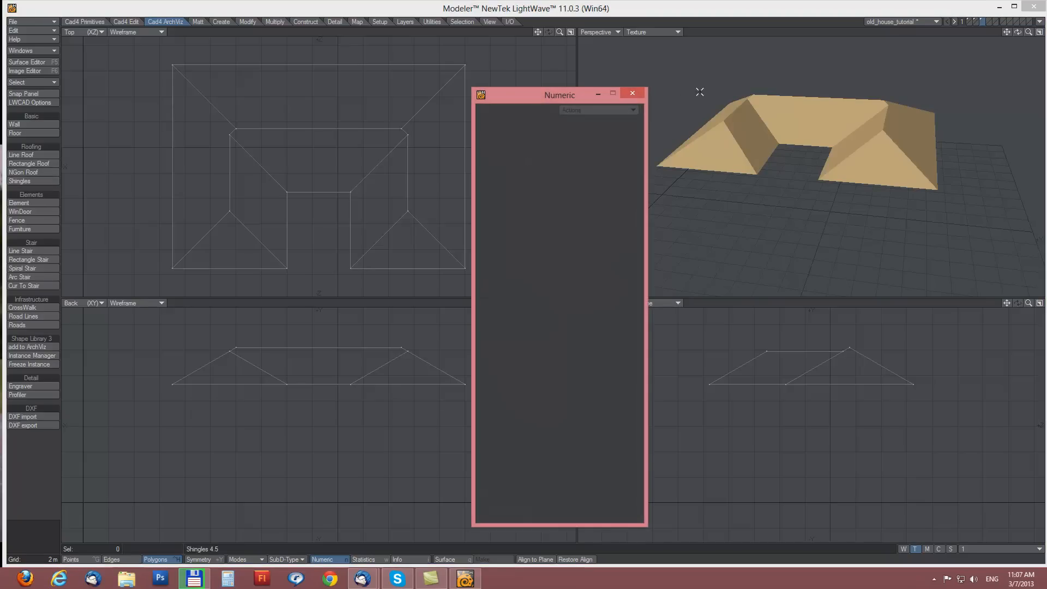
pyautogui.moveTo(558, 99); pyautogui.dragTo(601, 99)
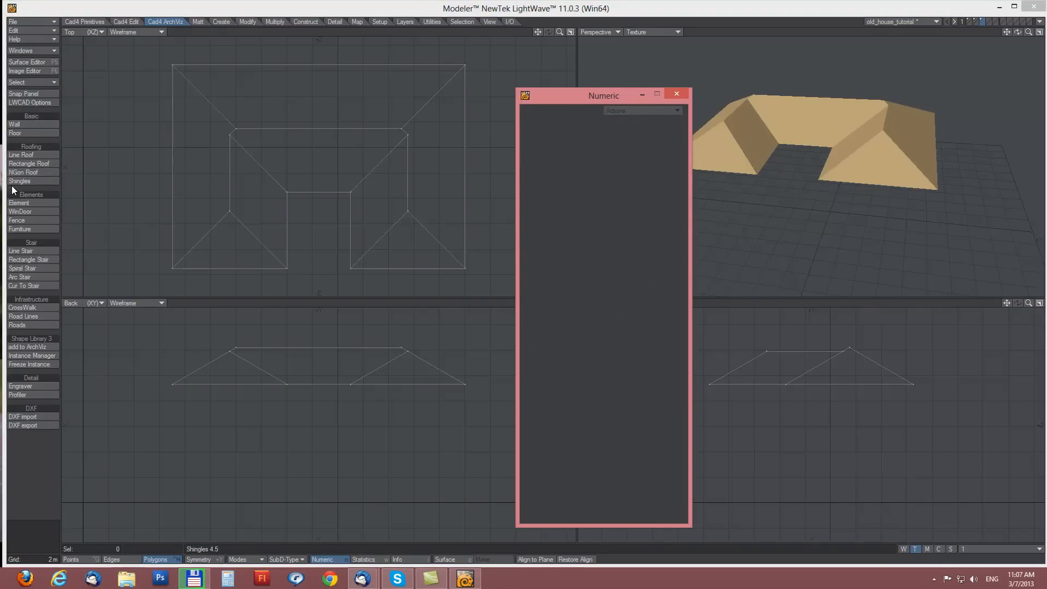
pyautogui.click(19, 181)
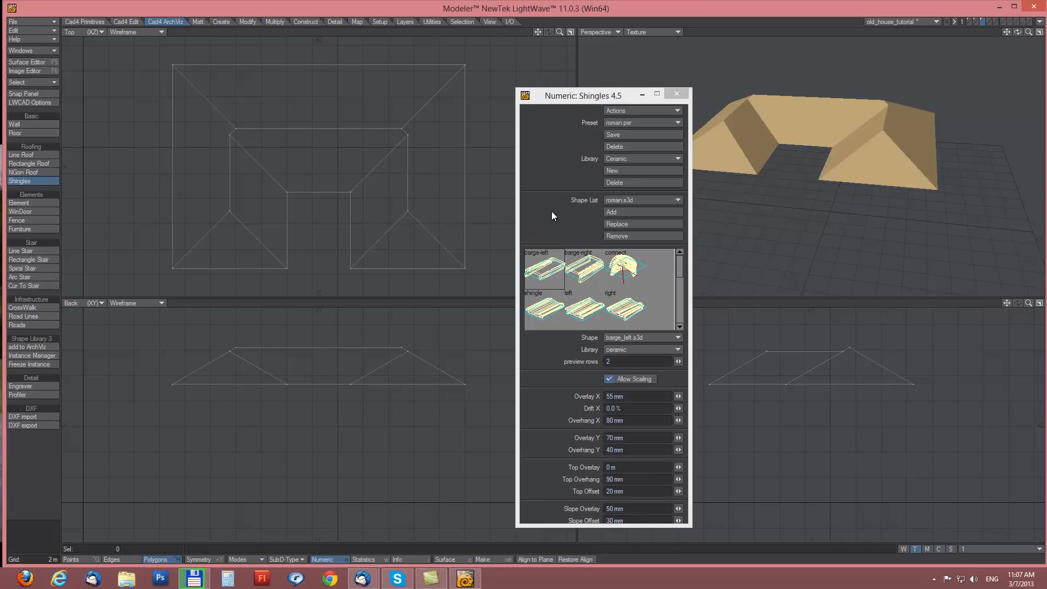
pyautogui.click(314, 230)
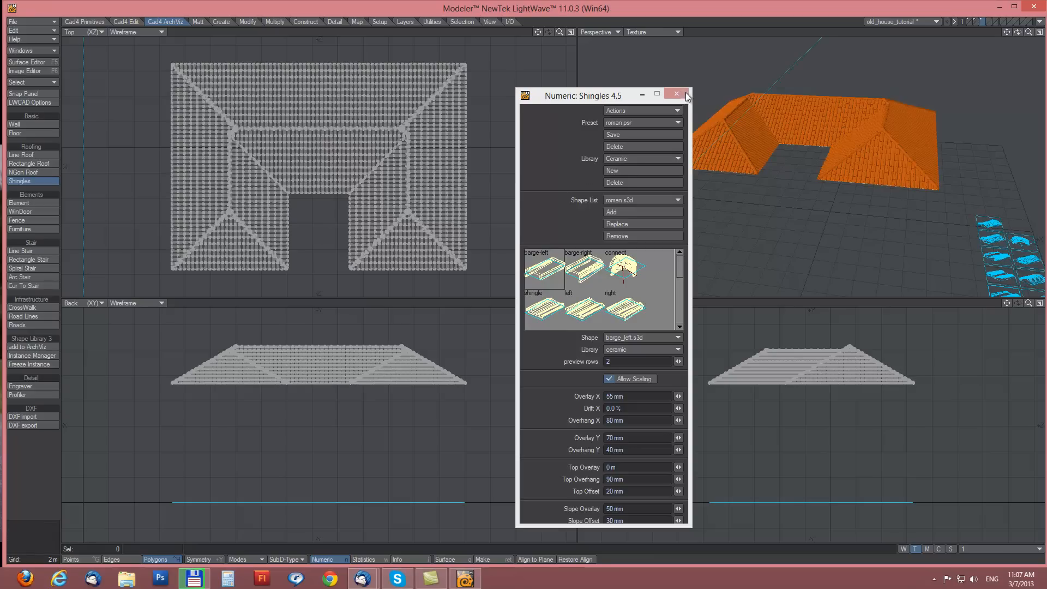
# Step: Try the vienna shingle preset on the roof, switch back to roman, and finish the shingles
pyautogui.moveTo(610, 95); pyautogui.dragTo(579, 89)
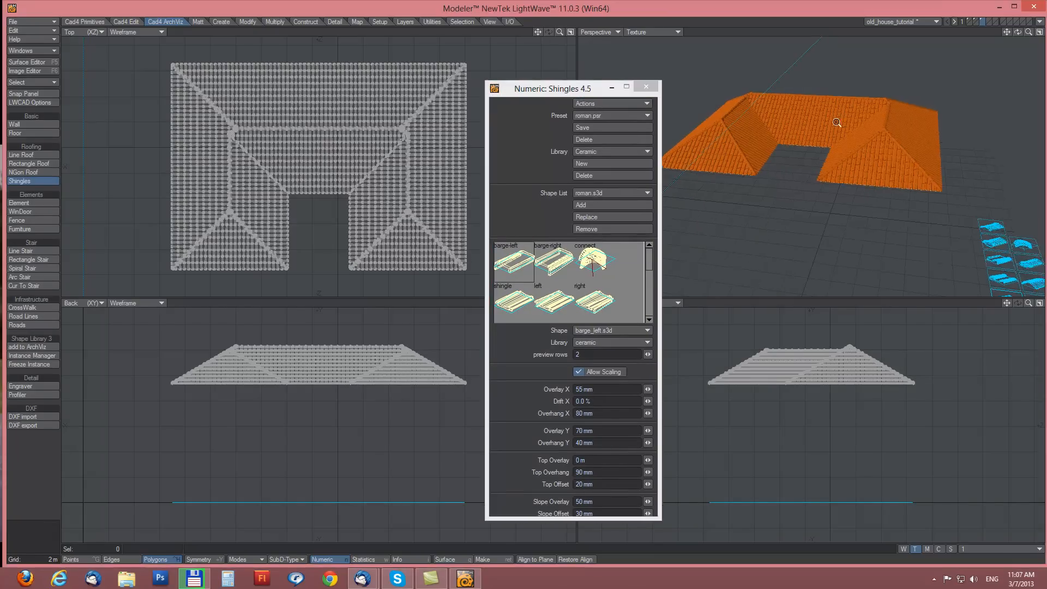
pyautogui.keyDown('ctrl'); pyautogui.keyDown('alt'); pyautogui.moveTo(906, 124); pyautogui.dragTo(918, 127); pyautogui.keyUp('alt'); pyautogui.keyUp('ctrl')
pyautogui.press('a')
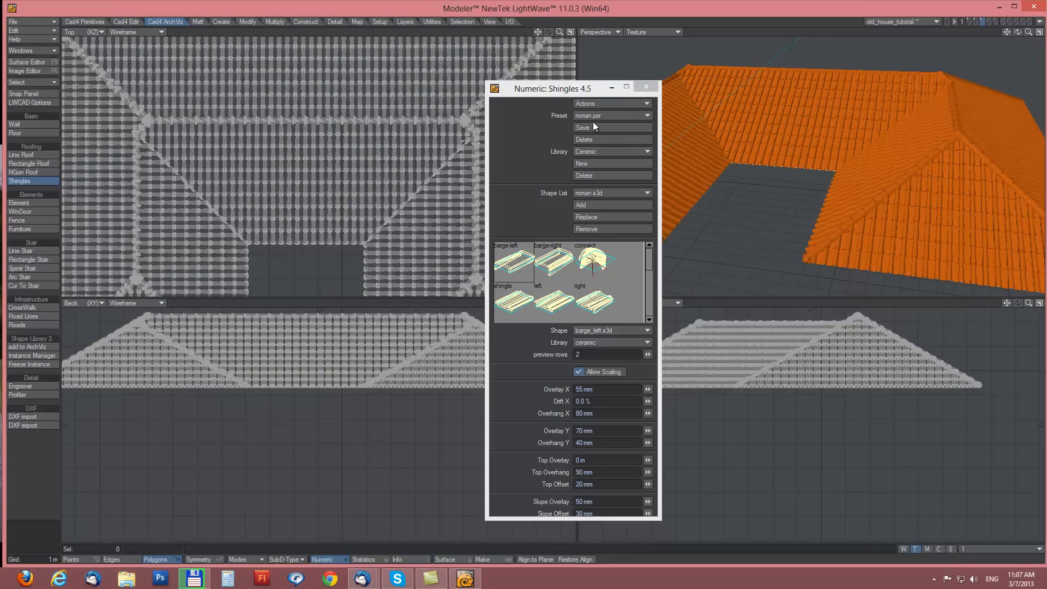
pyautogui.click(592, 116)
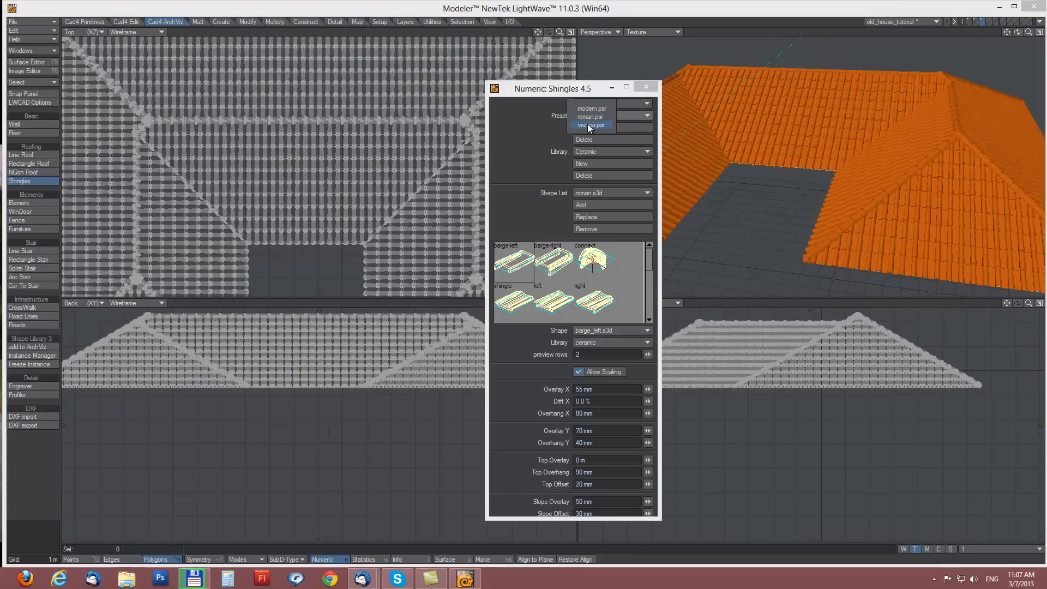
pyautogui.click(587, 125)
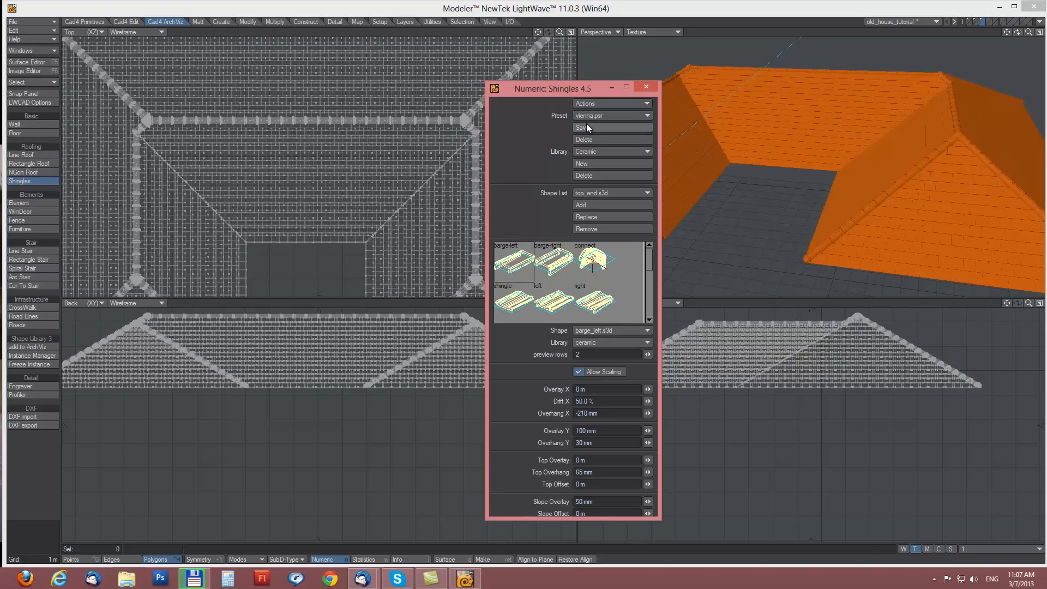
pyautogui.click(586, 115)
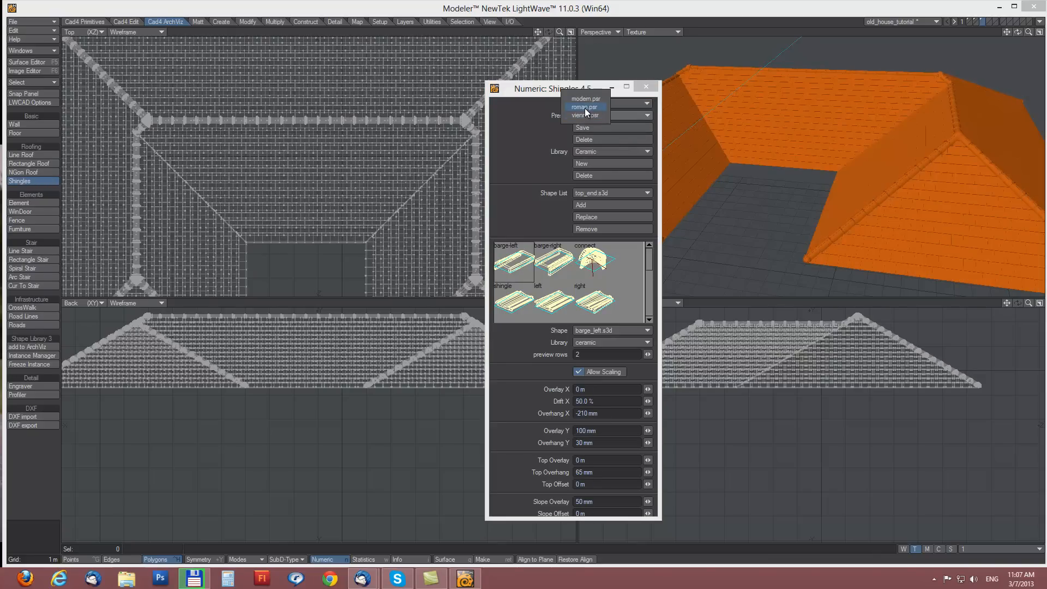
pyautogui.click(584, 108)
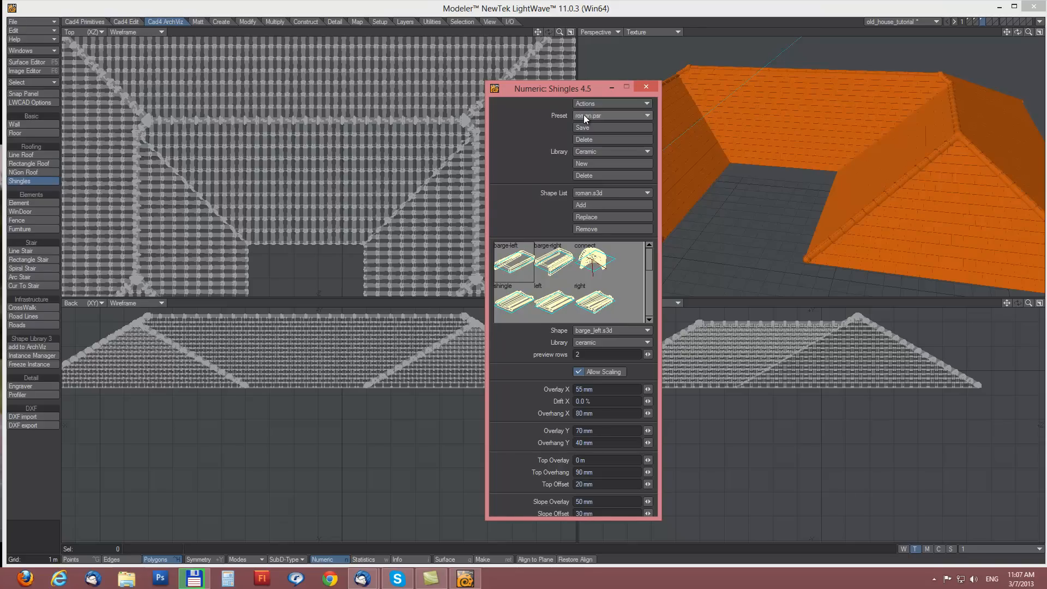
pyautogui.click(649, 87)
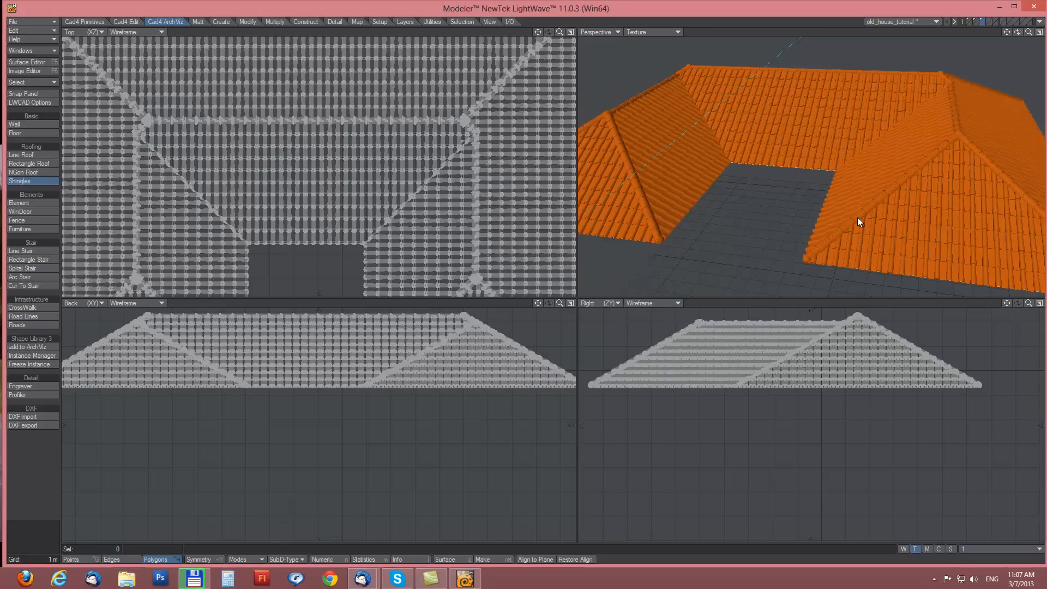
pyautogui.press('a')
pyautogui.press('space')
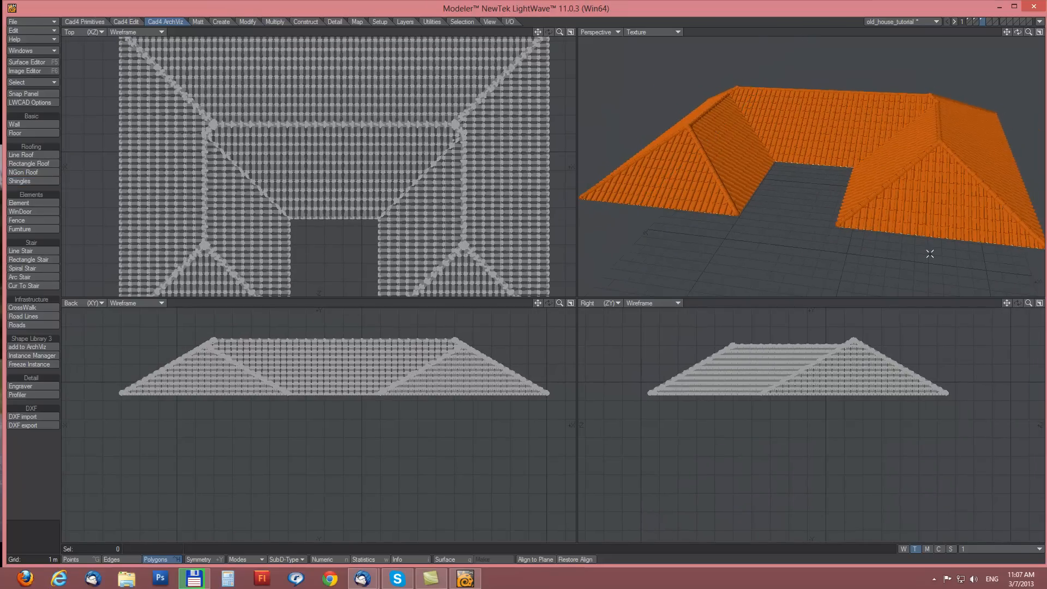
# Step: Show the house together with its shingled roof in a full-size perspective view and examine the building
pyautogui.keyDown('shift'); pyautogui.click(974, 18); pyautogui.keyUp('shift')
pyautogui.click(1039, 32)
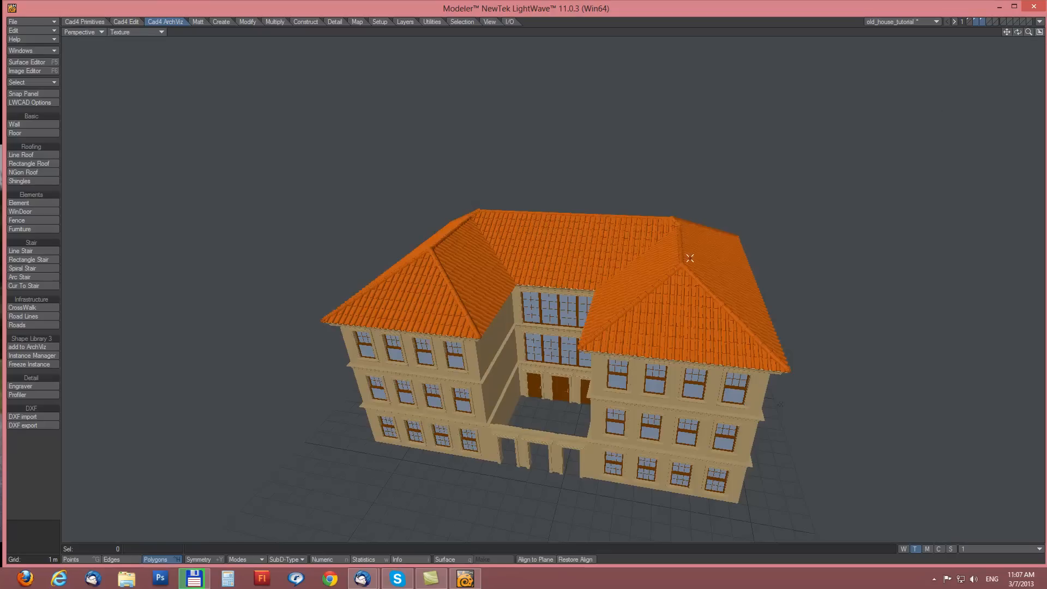
pyautogui.keyDown('alt'); pyautogui.moveTo(590, 355); pyautogui.dragTo(577, 376); pyautogui.keyUp('alt')
pyautogui.scroll(3, 556, 347)
pyautogui.keyDown('alt'); pyautogui.moveTo(746, 388); pyautogui.dragTo(617, 320); pyautogui.keyUp('alt')
pyautogui.press('KP_0')
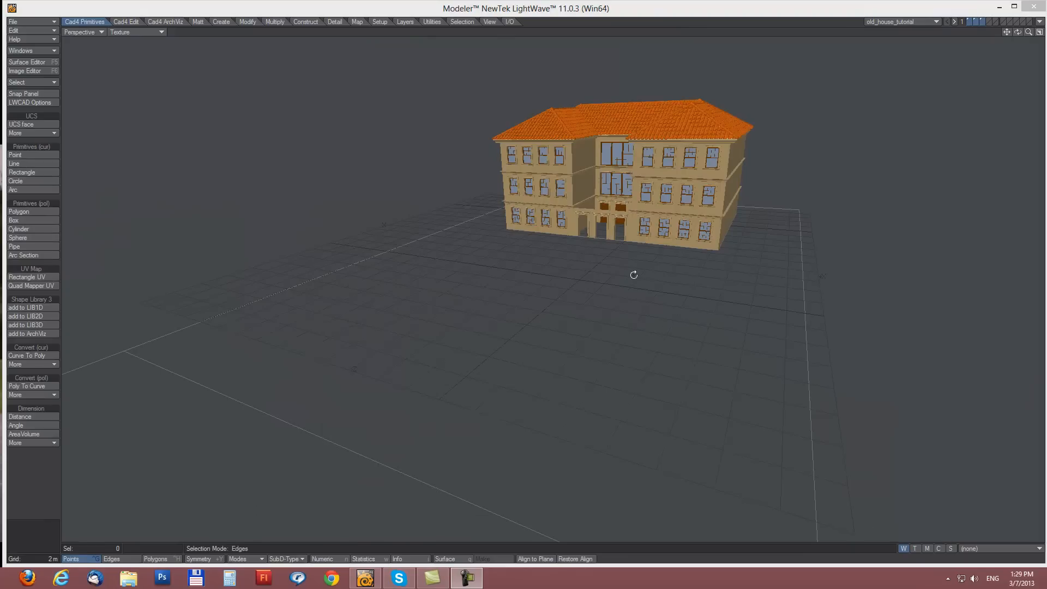
pyautogui.keyDown('alt'); pyautogui.moveTo(559, 445); pyautogui.dragTo(556, 374); pyautogui.keyUp('alt')
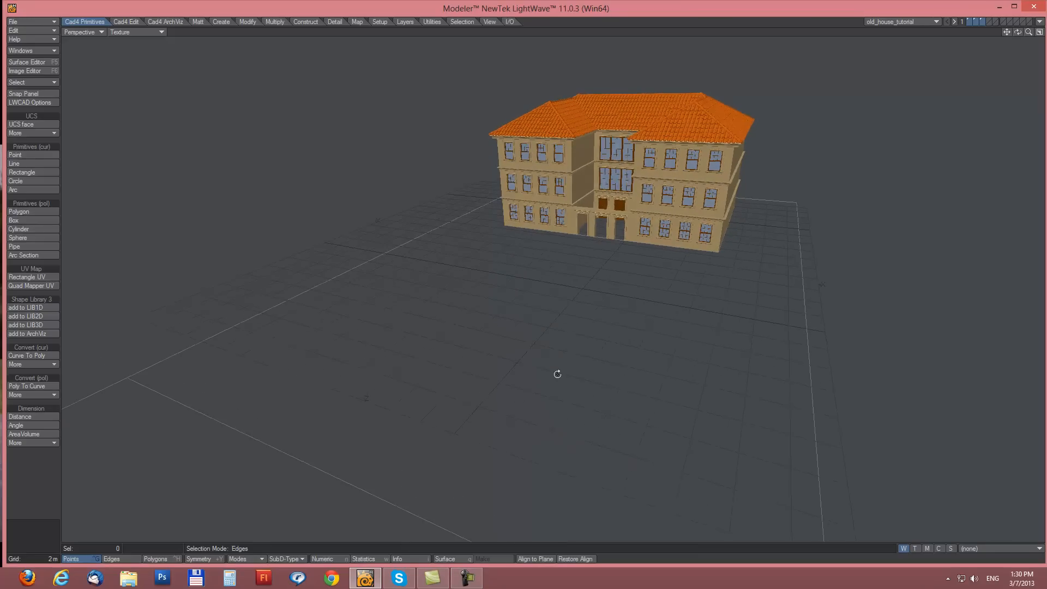
# Step: Show the site outline layer in a full-size top view with the house displayed as a reference
pyautogui.click(968, 21)
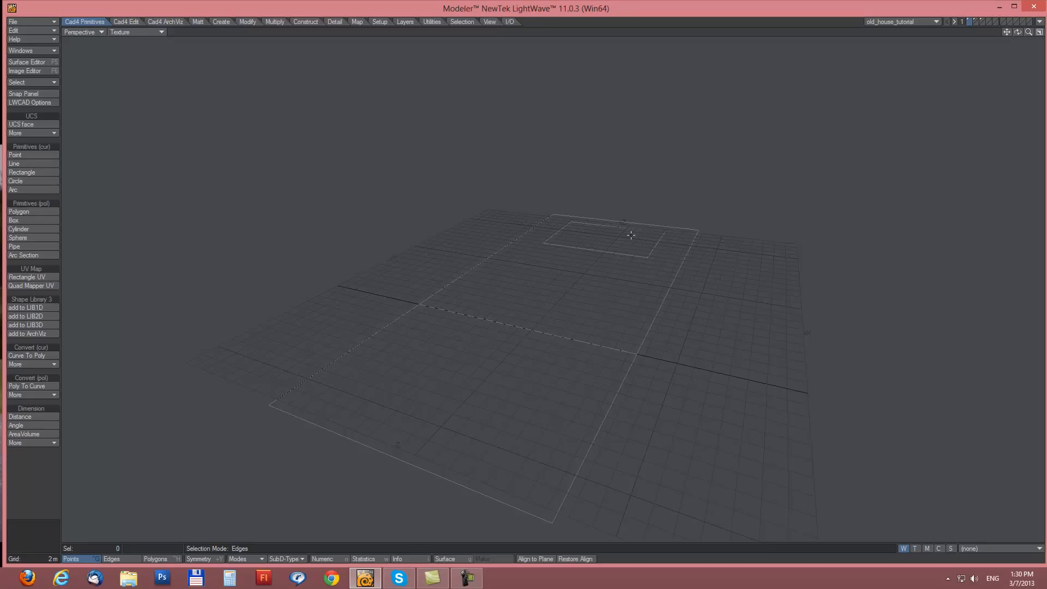
pyautogui.press('0')
pyautogui.click(549, 30)
pyautogui.scroll(-1, 553, 131)
pyautogui.keyDown('alt'); pyautogui.moveTo(559, 140); pyautogui.dragTo(513, 296); pyautogui.keyUp('alt')
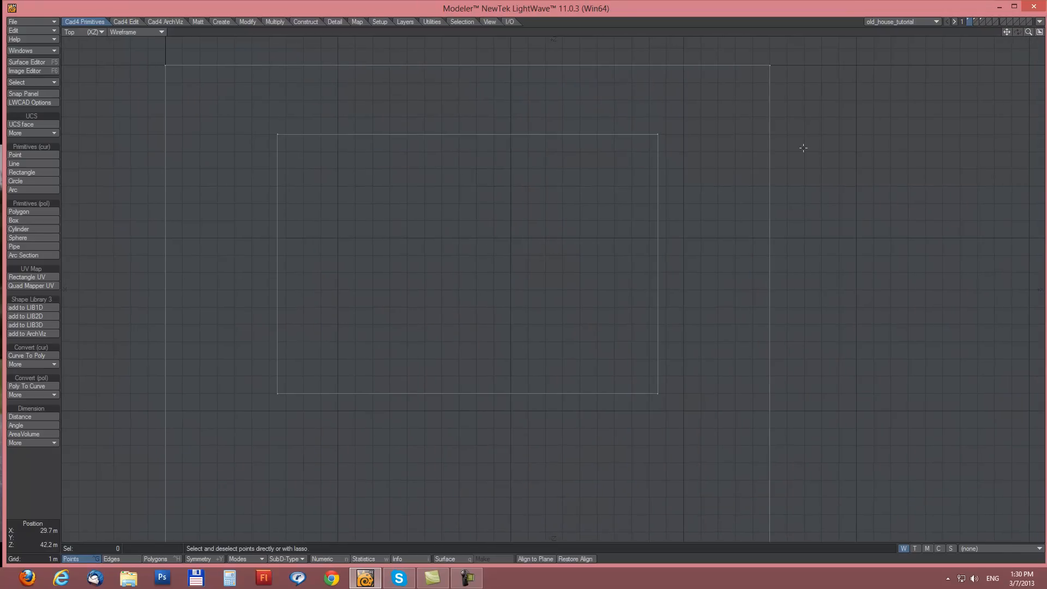
pyautogui.click(975, 26)
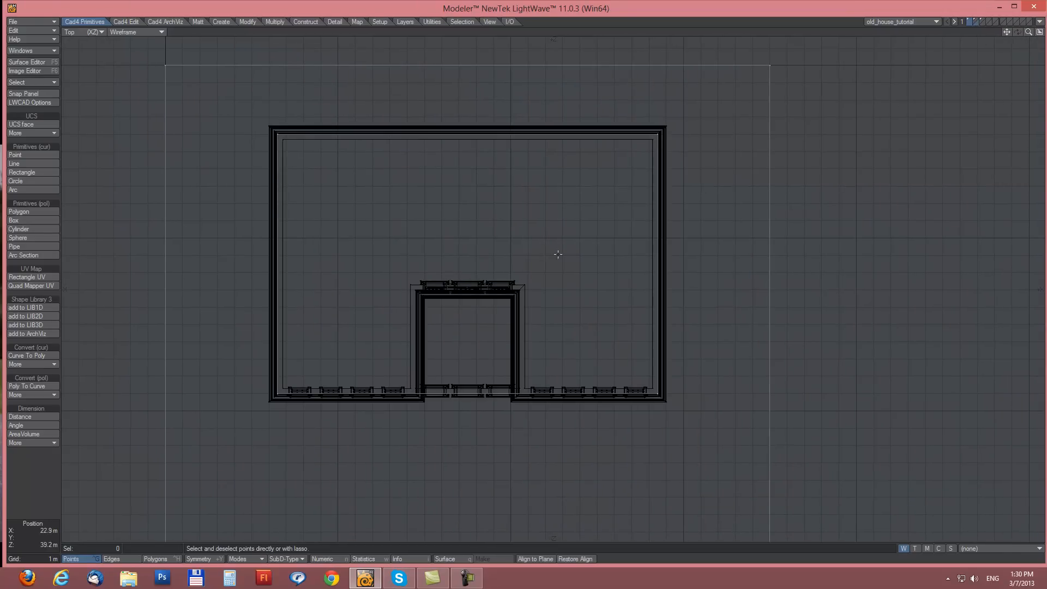
pyautogui.keyDown('ctrl'); pyautogui.keyDown('alt'); pyautogui.moveTo(505, 444); pyautogui.dragTo(477, 355); pyautogui.keyUp('alt'); pyautogui.keyUp('ctrl')
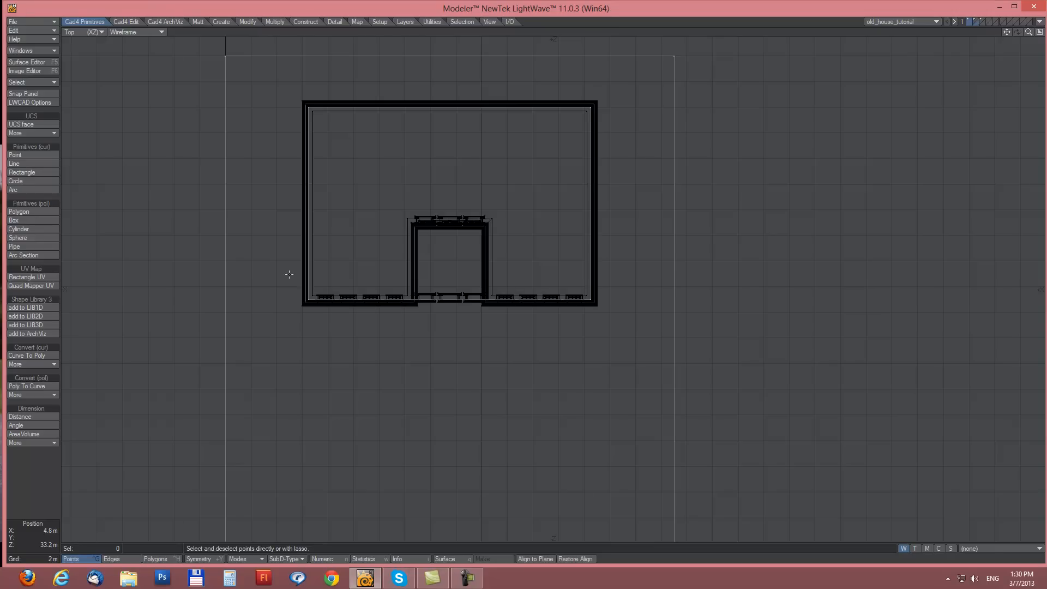
# Step: Draw a straight line from the left wing's front courtyard corner perpendicular to the facade toward the front of the site
pyautogui.click(15, 164)
pyautogui.scroll(4, 430, 300)
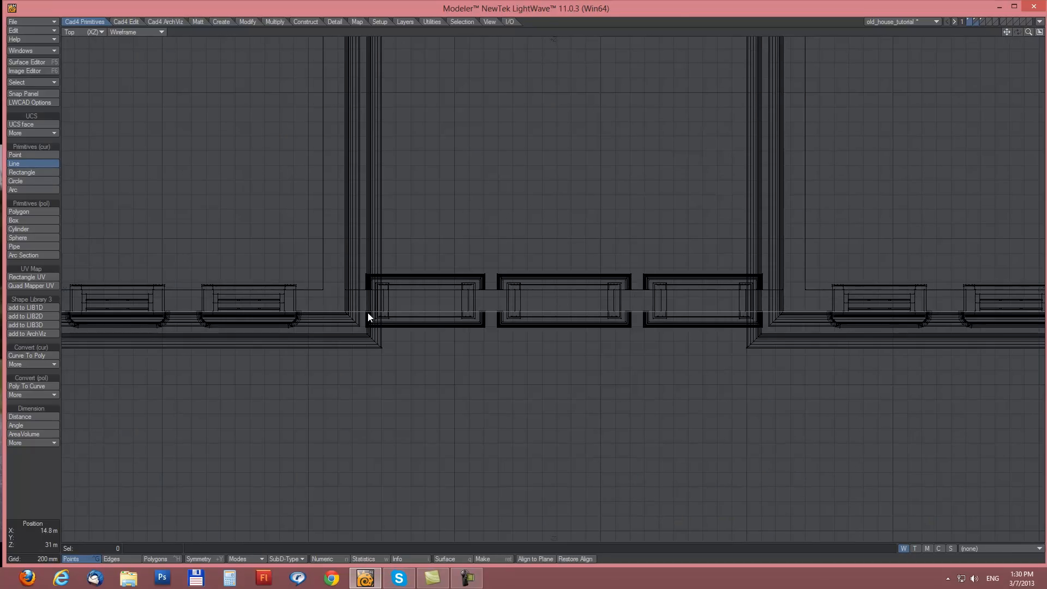
pyautogui.scroll(-3, 497, 433)
pyautogui.scroll(-2, 447, 465)
pyautogui.keyDown('alt'); pyautogui.moveTo(644, 537); pyautogui.dragTo(514, 349); pyautogui.keyUp('alt')
pyautogui.scroll(-2, 606, 358)
pyautogui.click(515, 349)
pyautogui.keyDown('alt'); pyautogui.moveTo(473, 492); pyautogui.dragTo(434, 429); pyautogui.keyUp('alt')
pyautogui.click(399, 495)
pyautogui.rightClick(508, 404)
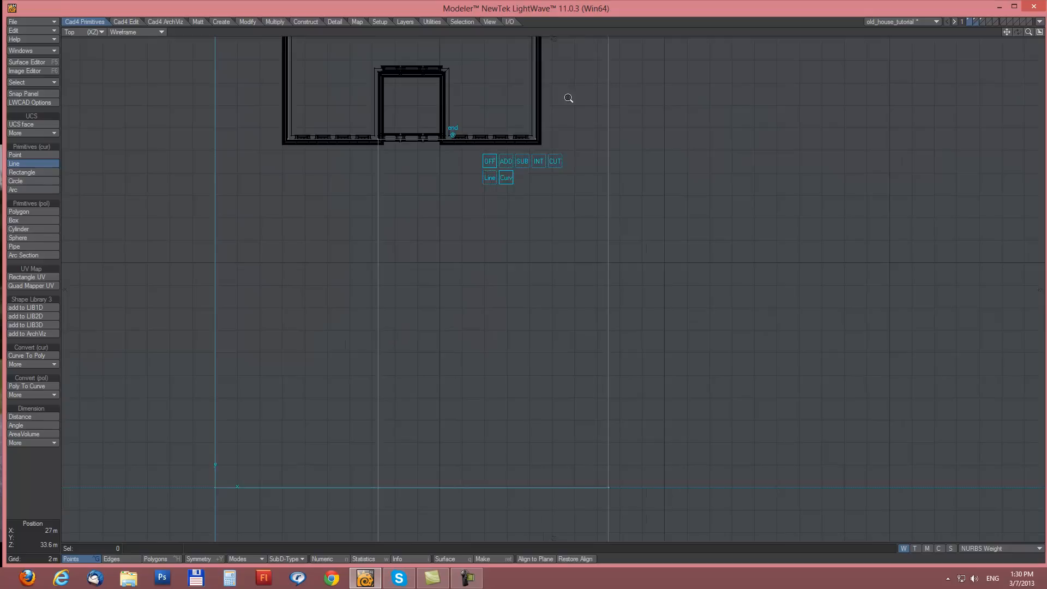
# Step: Draw a second, parallel line from the right wing's front courtyard corner toward the front of the site
pyautogui.scroll(5, 701, 89)
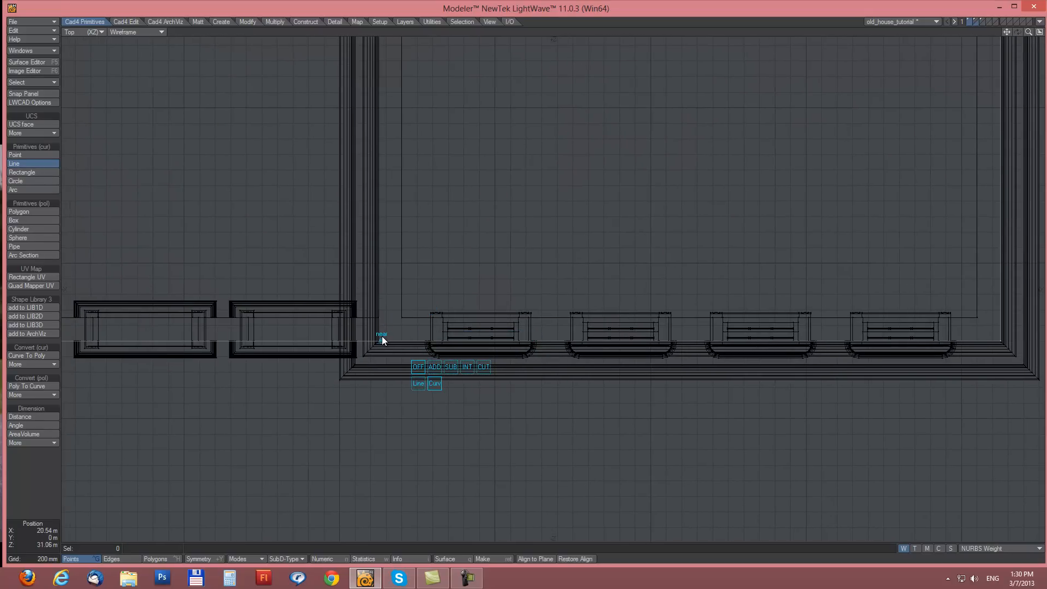
pyautogui.scroll(-4, 458, 413)
pyautogui.keyDown('ctrl'); pyautogui.keyDown('alt'); pyautogui.moveTo(307, 456); pyautogui.dragTo(306, 456); pyautogui.keyUp('alt'); pyautogui.keyUp('ctrl')
pyautogui.keyDown('alt'); pyautogui.moveTo(411, 493); pyautogui.dragTo(443, 115); pyautogui.keyUp('alt')
pyautogui.keyDown('ctrl'); pyautogui.keyDown('alt'); pyautogui.moveTo(530, 436); pyautogui.dragTo(464, 376); pyautogui.keyUp('alt'); pyautogui.keyUp('ctrl')
pyautogui.keyDown('alt'); pyautogui.moveTo(524, 454); pyautogui.dragTo(514, 415); pyautogui.keyUp('alt')
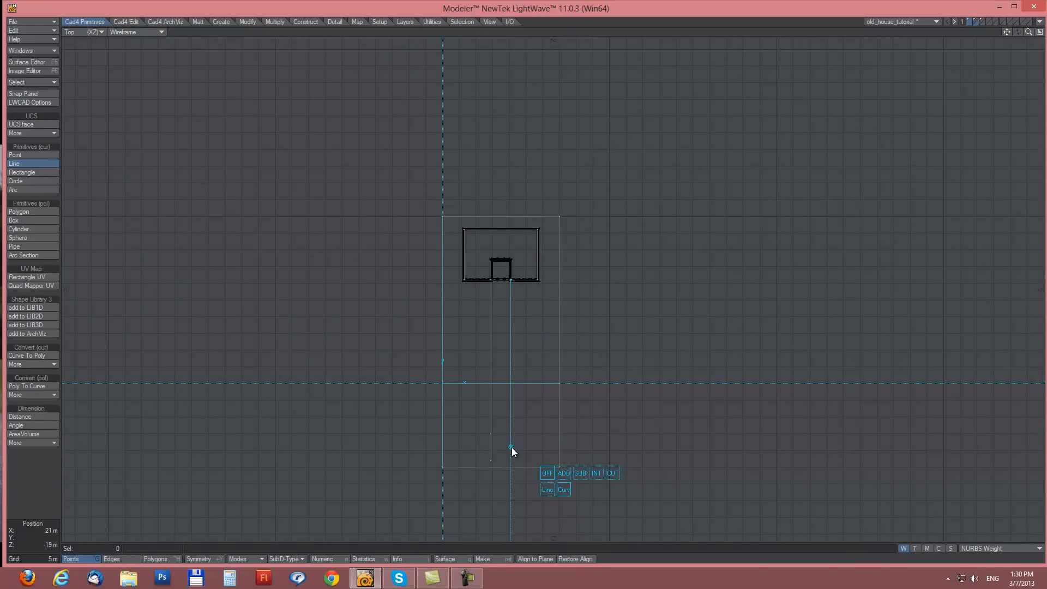
pyautogui.keyDown('ctrl'); pyautogui.keyDown('alt'); pyautogui.moveTo(519, 327); pyautogui.dragTo(593, 302); pyautogui.keyUp('alt'); pyautogui.keyUp('ctrl')
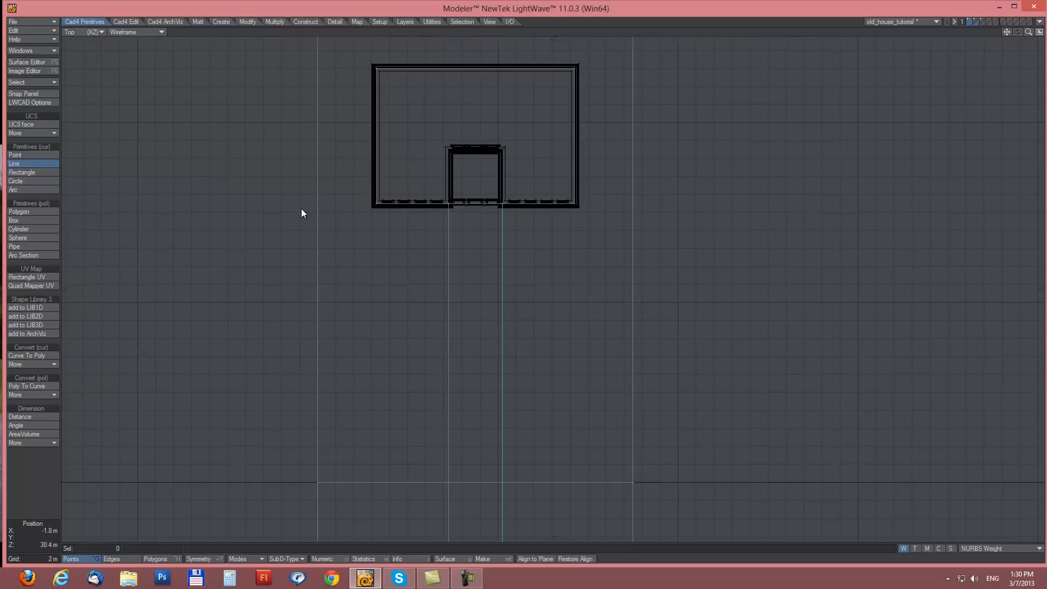
# Step: Draw a circle centred between the two parallel lines in front of the house and set its radius to 6 m
pyautogui.click(25, 180)
pyautogui.click(474, 341)
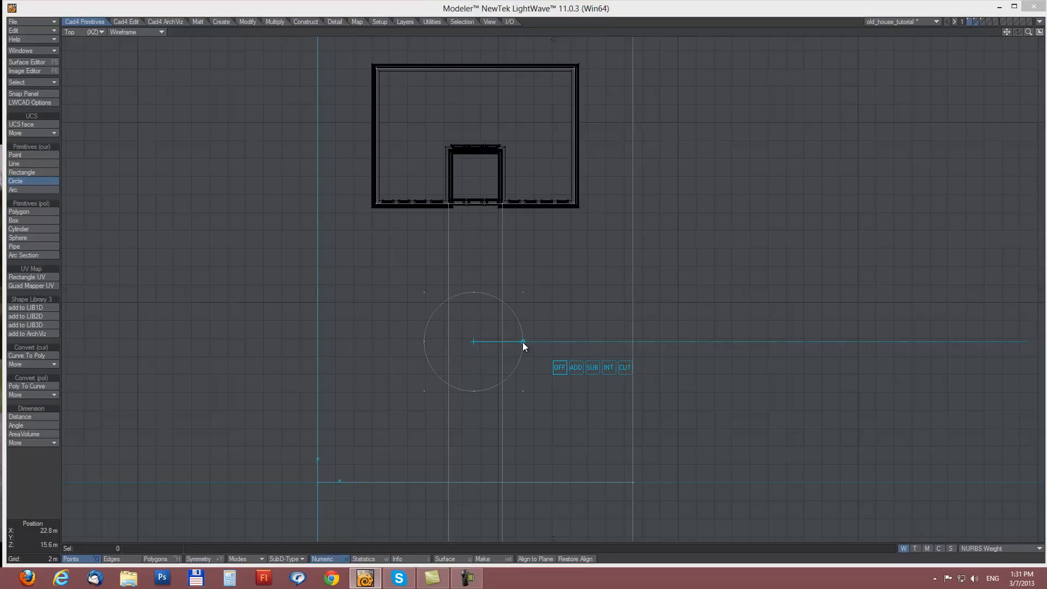
pyautogui.press('n')
pyautogui.moveTo(504, 148); pyautogui.dragTo(792, 131)
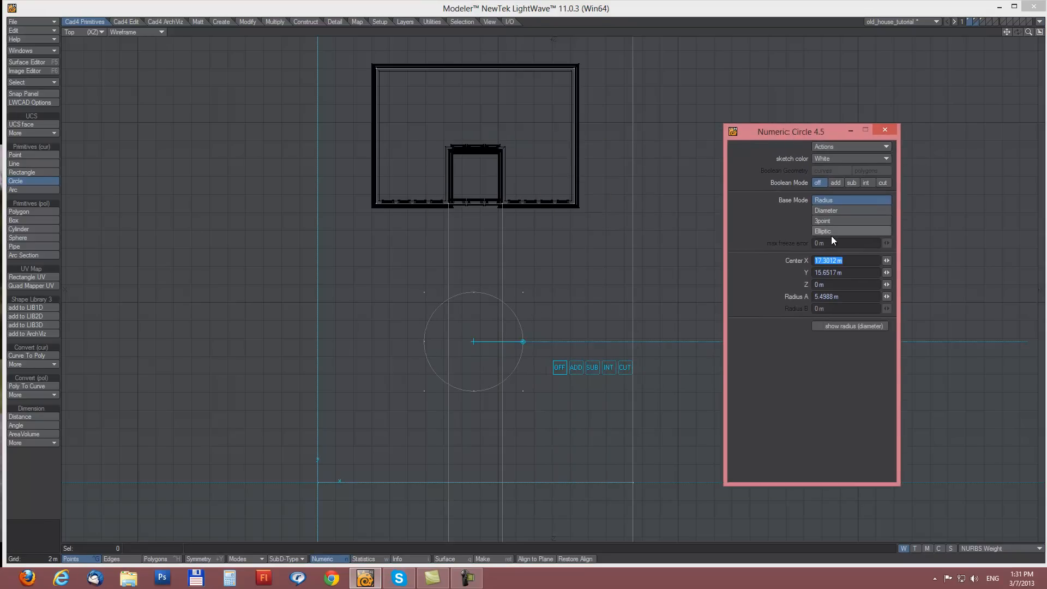
pyautogui.click(840, 298)
pyautogui.write('6')
pyautogui.press('Return')
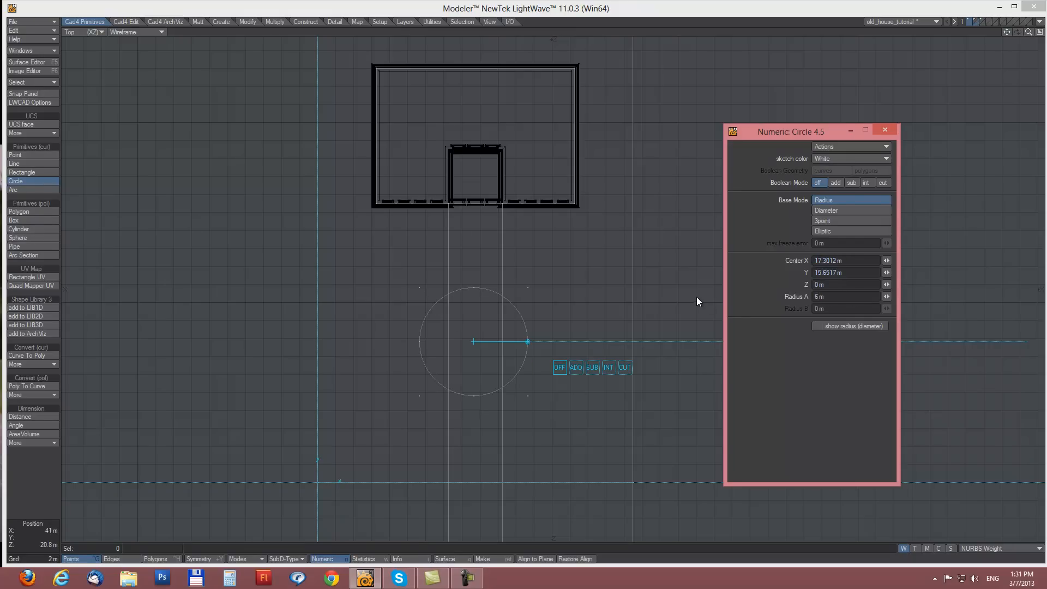
pyautogui.rightClick(551, 281)
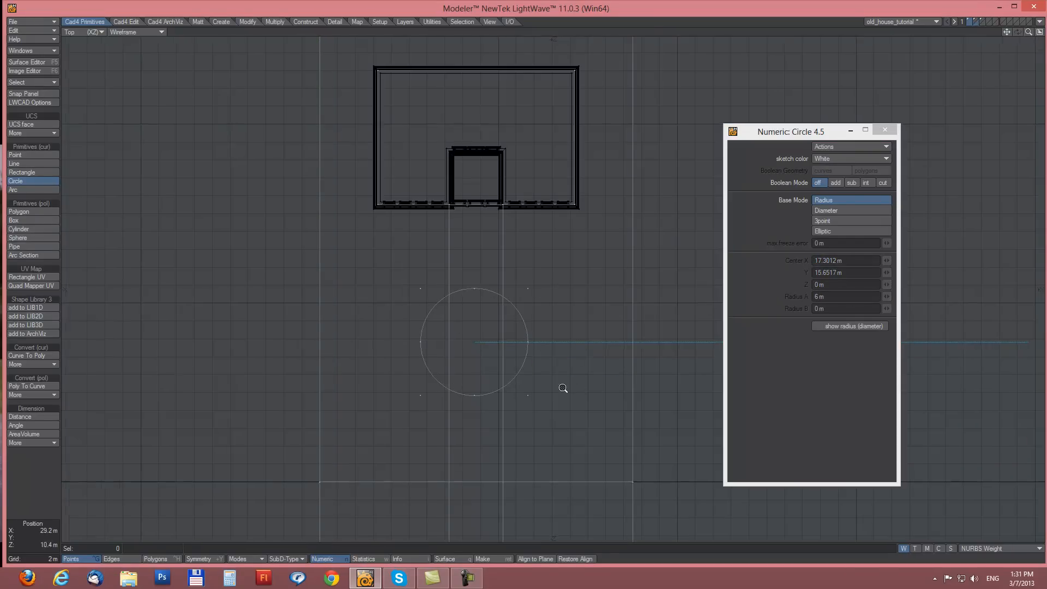
# Step: Draw a four-point curve across the front of the site, starting and ending beyond its two side boundaries
pyautogui.scroll(-2, 563, 388)
pyautogui.keyDown('alt'); pyautogui.moveTo(530, 468); pyautogui.dragTo(448, 332); pyautogui.keyUp('alt')
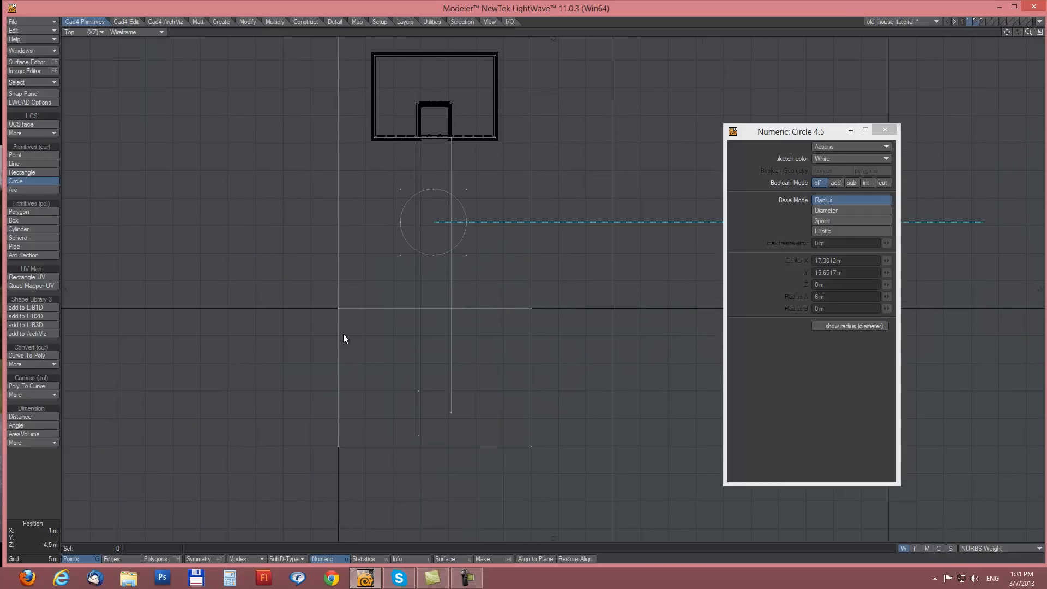
pyautogui.scroll(2, 407, 373)
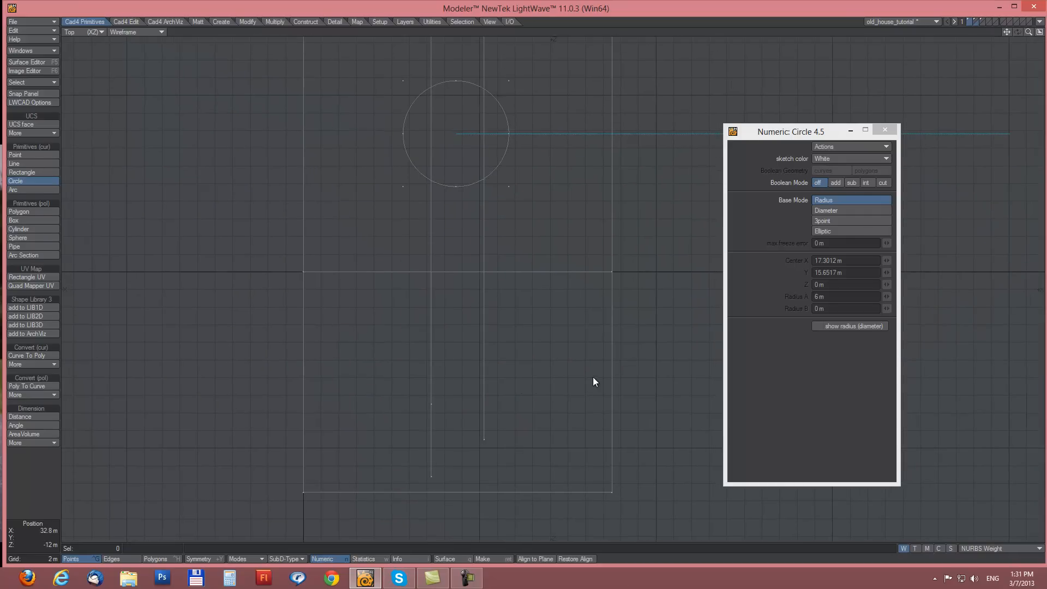
pyautogui.click(22, 165)
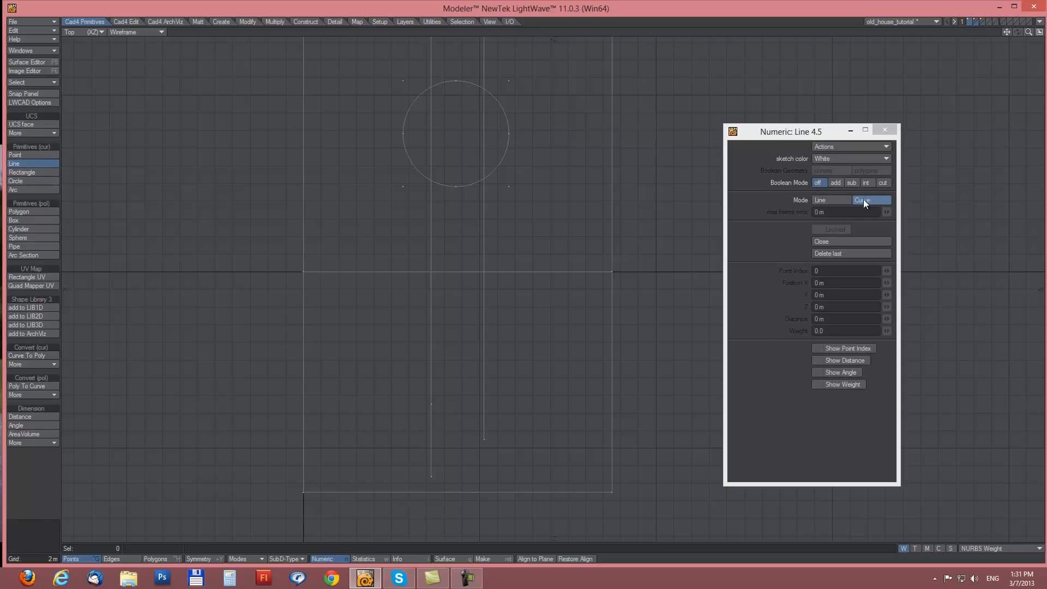
pyautogui.click(263, 323)
pyautogui.moveTo(384, 315); pyautogui.dragTo(383, 315)
pyautogui.click(501, 351)
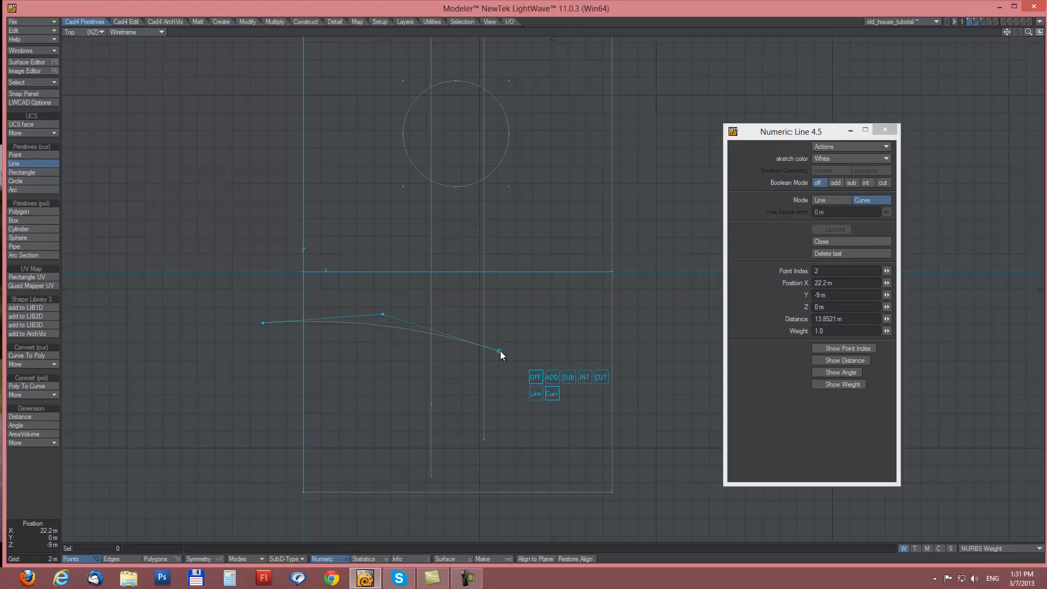
pyautogui.click(659, 434)
pyautogui.moveTo(661, 448); pyautogui.dragTo(659, 453)
# Step: Reshape the curve by shifting its two middle control points and moving its start point to about X -7.2 m, Y -4.8 m
pyautogui.moveTo(501, 351); pyautogui.dragTo(540, 348)
pyautogui.moveTo(383, 314); pyautogui.dragTo(397, 305)
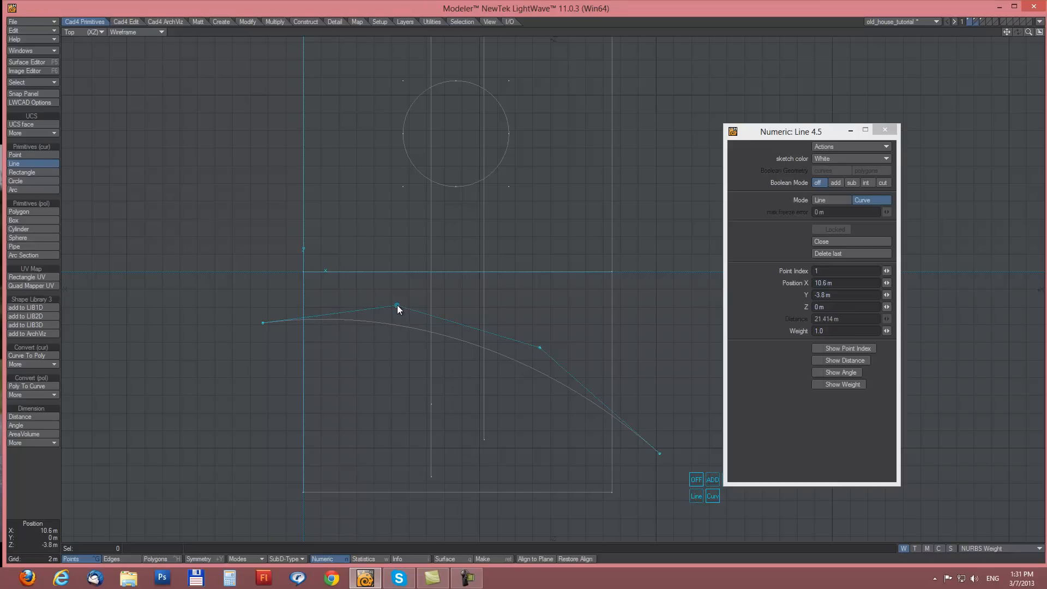
pyautogui.moveTo(540, 347); pyautogui.dragTo(562, 346)
pyautogui.moveTo(263, 322); pyautogui.dragTo(241, 314)
pyautogui.press('Return')
# Step: Offset the new curve 8 m toward the site's front edge to form the second side of the road
pyautogui.scroll(-2, 567, 191)
pyautogui.keyDown('alt'); pyautogui.moveTo(540, 163); pyautogui.dragTo(477, 248); pyautogui.keyUp('alt')
pyautogui.click(121, 21)
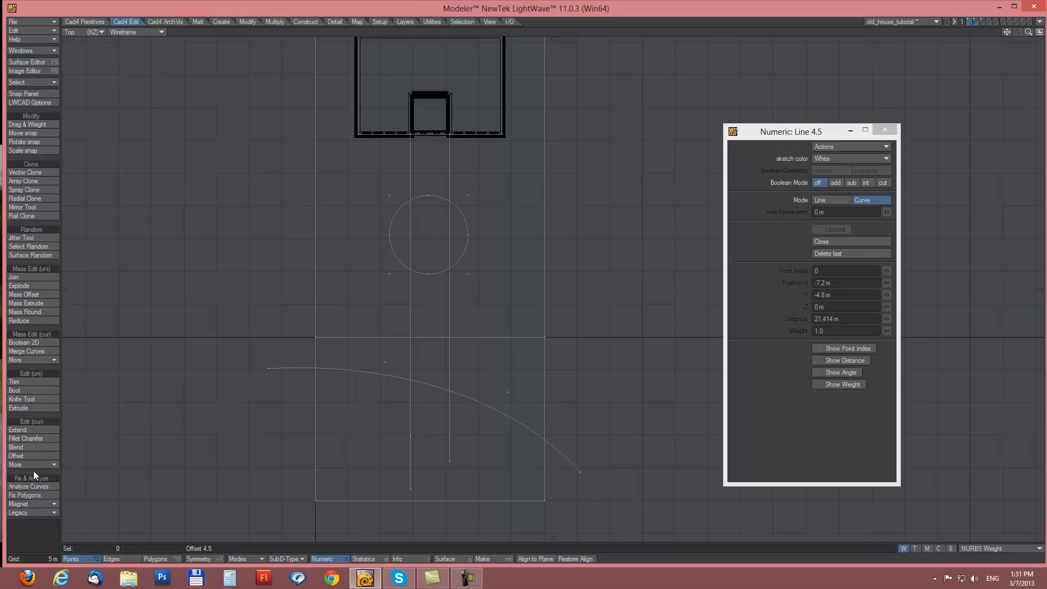
pyautogui.click(29, 457)
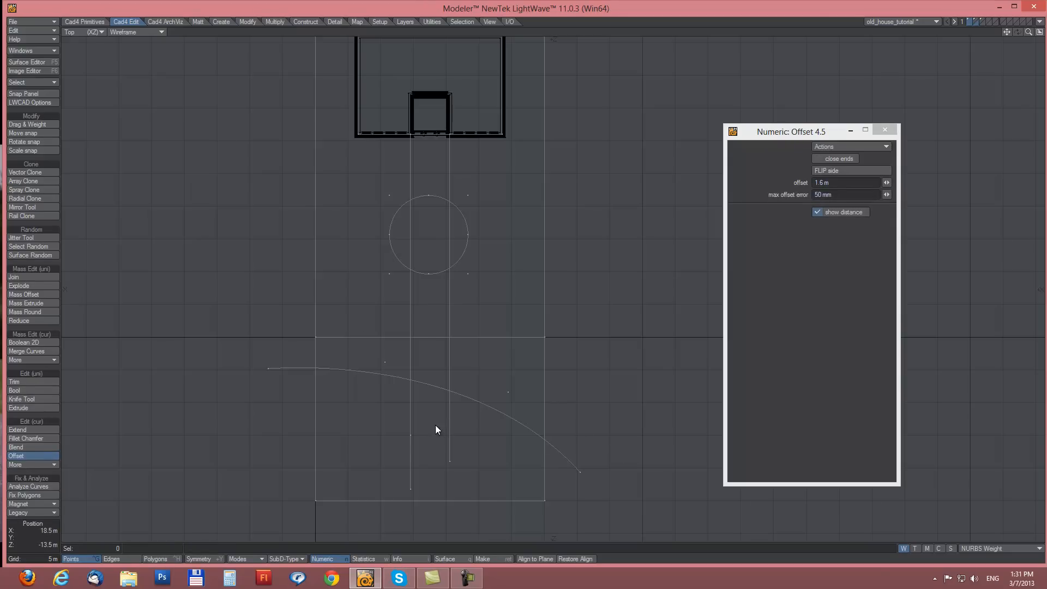
pyautogui.scroll(2, 448, 425)
pyautogui.click(424, 376)
pyautogui.moveTo(423, 376); pyautogui.dragTo(400, 438)
pyautogui.click(849, 185)
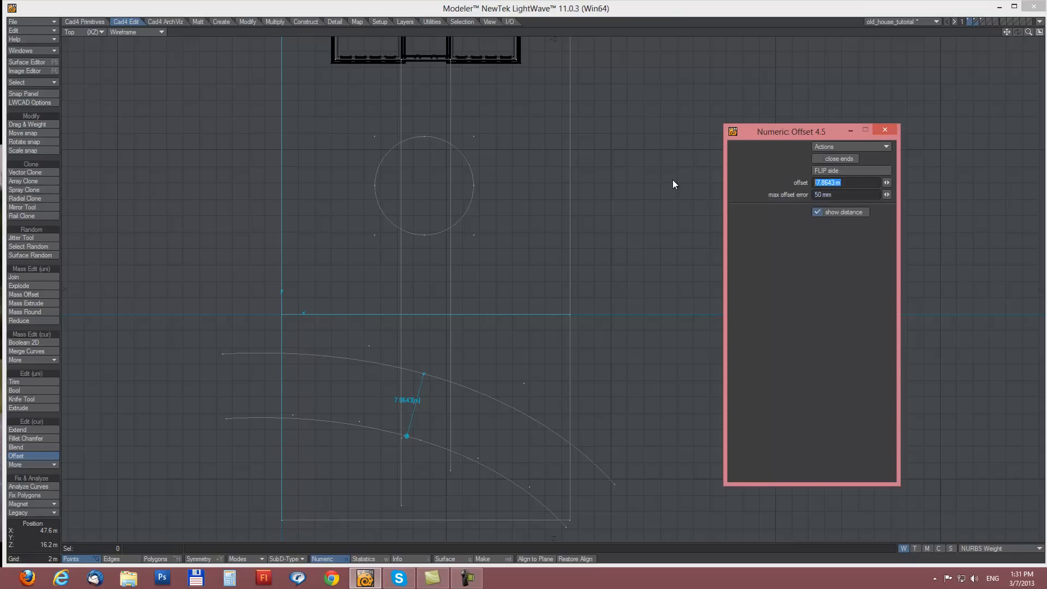
pyautogui.write('8')
pyautogui.press('Tab')
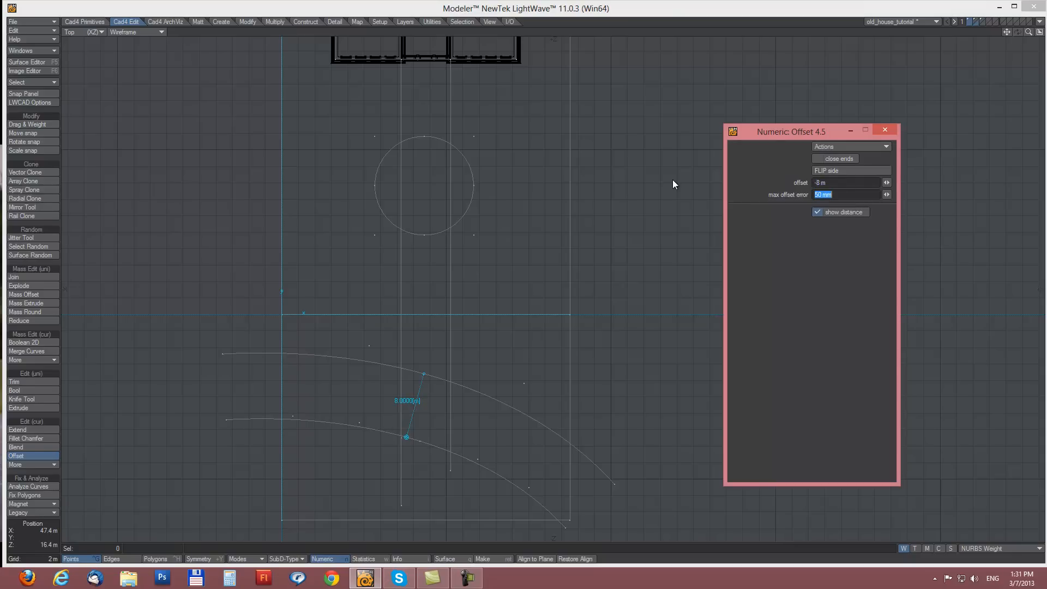
pyautogui.rightClick(499, 346)
# Step: Offset the circle in front of the house inward with an offset of -3 m
pyautogui.keyDown('alt'); pyautogui.moveTo(489, 176); pyautogui.dragTo(443, 239); pyautogui.keyUp('alt')
pyautogui.click(844, 184)
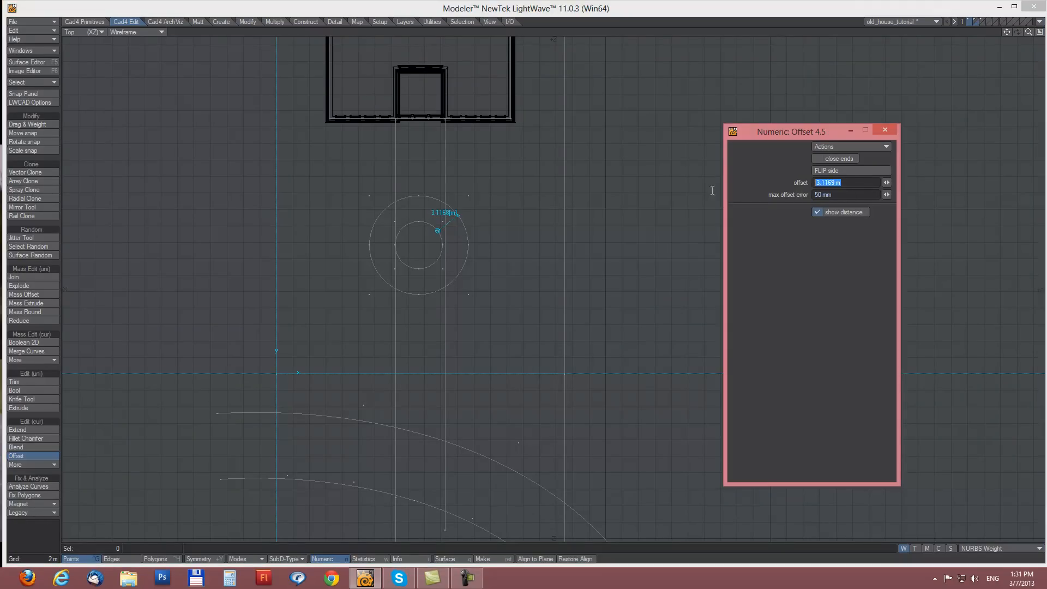
pyautogui.write('-3')
pyautogui.press('Tab')
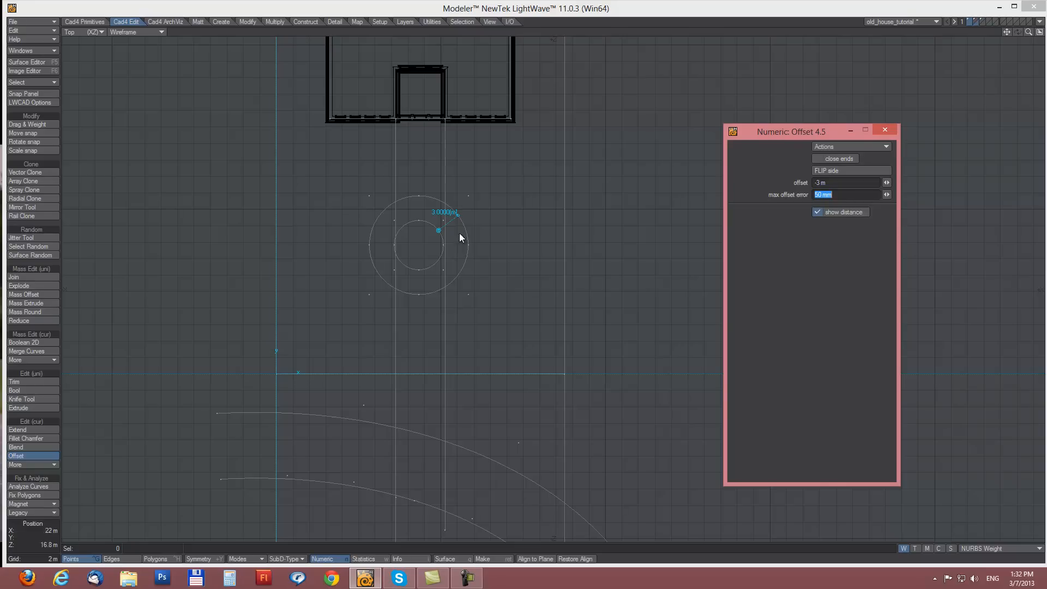
pyautogui.click(532, 179)
# Step: Offset the house outline outward by 1.6 m
pyautogui.keyDown('alt'); pyautogui.moveTo(464, 133); pyautogui.dragTo(488, 226); pyautogui.keyUp('alt')
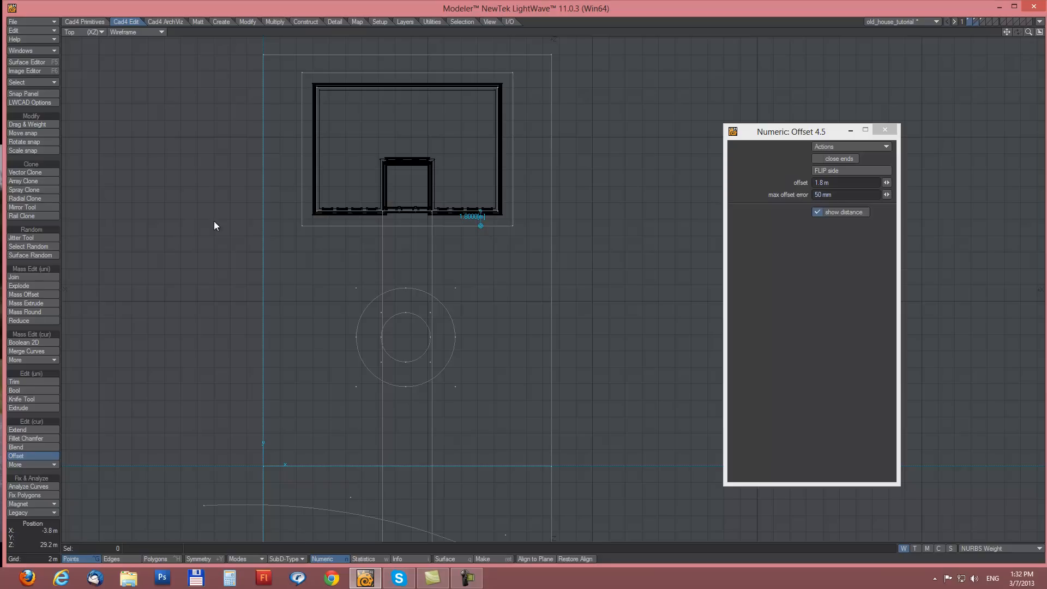
pyautogui.moveTo(483, 229); pyautogui.dragTo(487, 224)
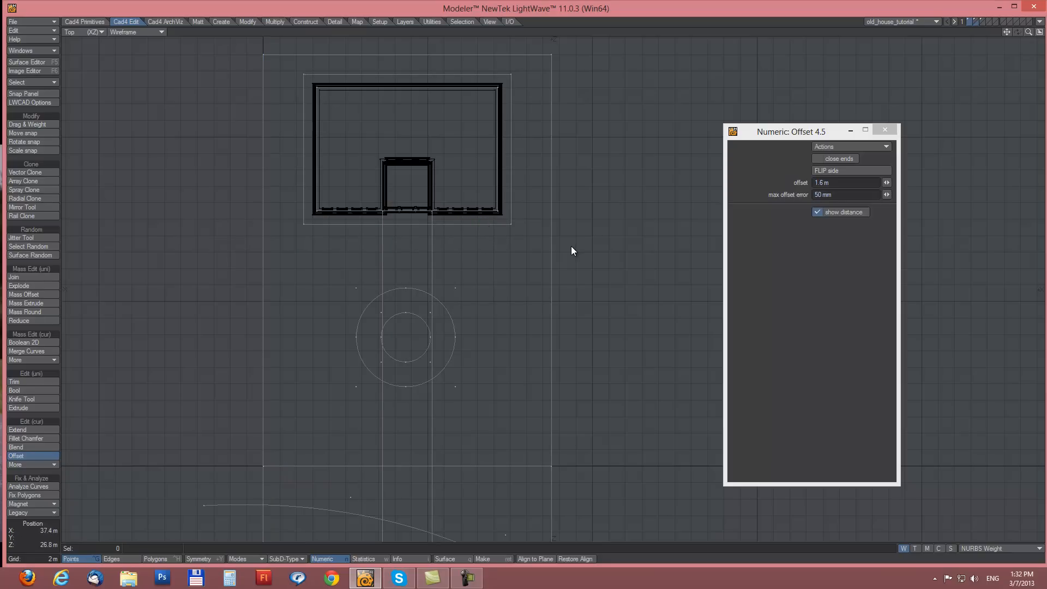
# Step: Delete the straight line crossing the site between the circles and the road curves
pyautogui.keyDown('alt'); pyautogui.keyDown('shift'); pyautogui.moveTo(500, 354); pyautogui.dragTo(505, 298); pyautogui.keyUp('shift'); pyautogui.keyUp('alt')
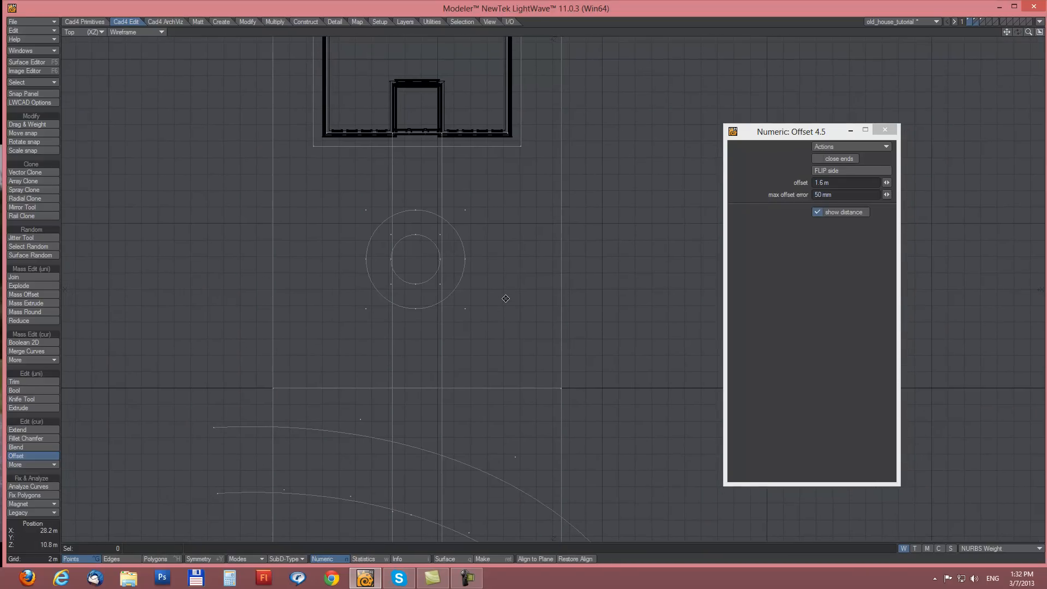
pyautogui.hotkey('ctrl', 'h')
pyautogui.click(492, 393)
pyautogui.click(491, 393)
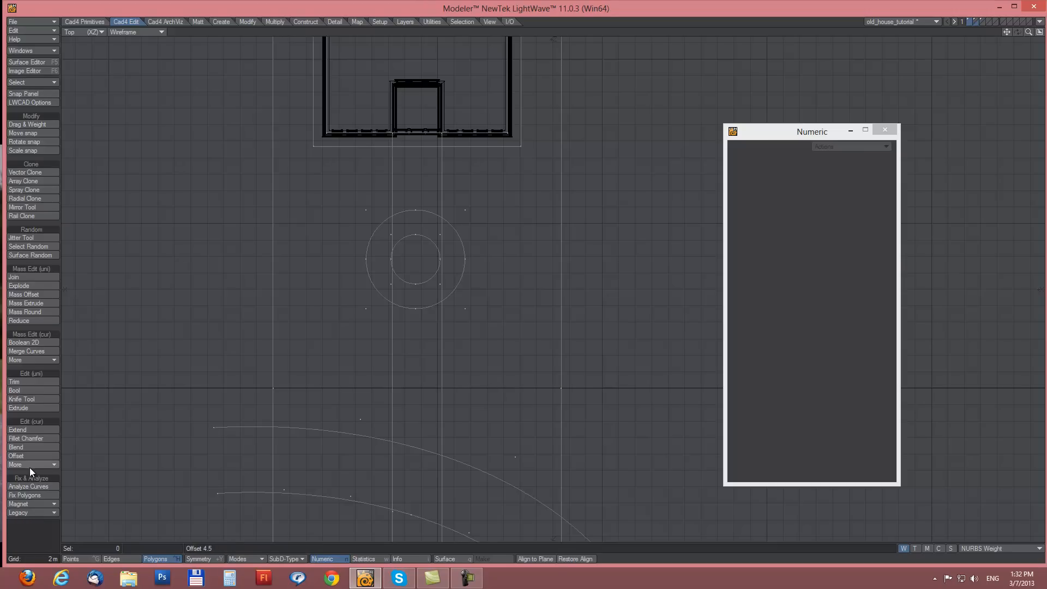
# Step: Trim the road curves at the site boundary and open the junction between the two path lines and the upper road curve
pyautogui.click(28, 384)
pyautogui.keyDown('alt'); pyautogui.moveTo(426, 480); pyautogui.dragTo(392, 313); pyautogui.keyUp('alt')
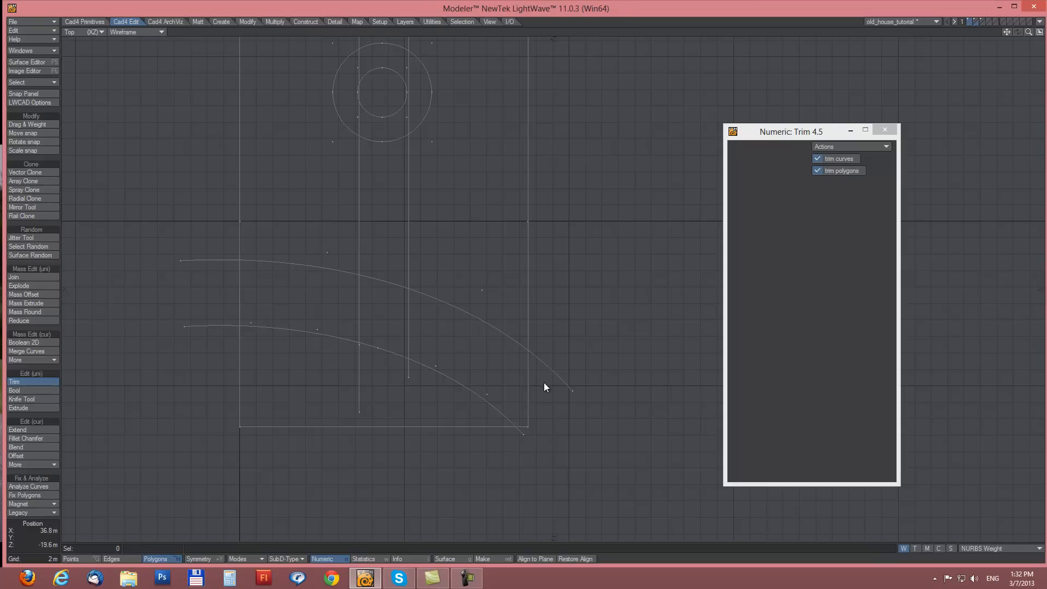
pyautogui.click(521, 433)
pyautogui.click(201, 328)
pyautogui.click(358, 311)
pyautogui.click(407, 376)
pyautogui.keyDown('alt'); pyautogui.moveTo(389, 277); pyautogui.dragTo(454, 292); pyautogui.keyUp('alt')
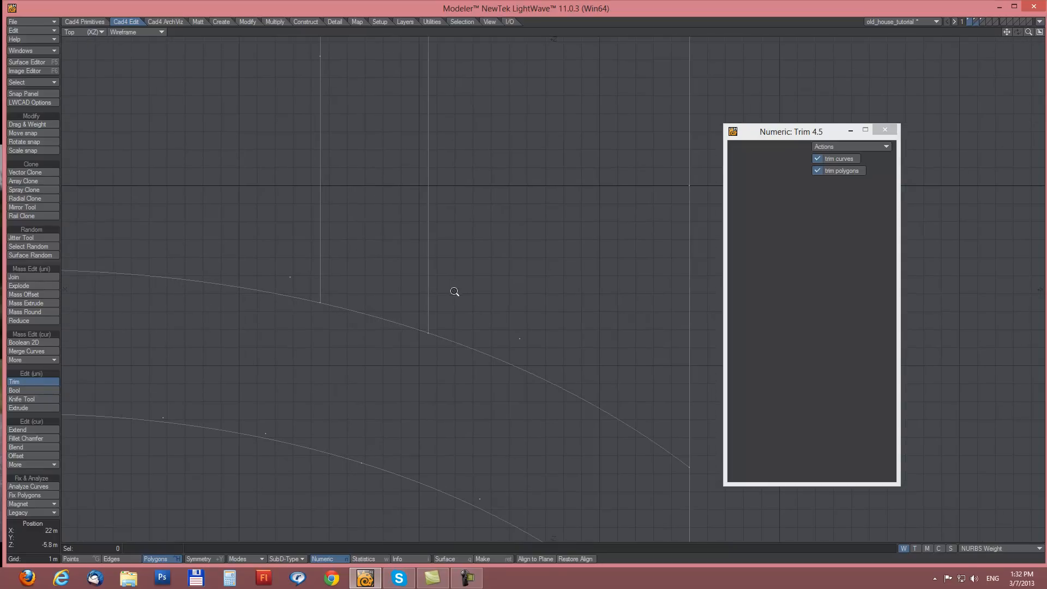
pyautogui.click(372, 316)
# Step: Trim the path lines inside the outer circle and the circle's arcs between the path lines
pyautogui.keyDown('alt'); pyautogui.moveTo(371, 144); pyautogui.dragTo(333, 501); pyautogui.keyUp('alt')
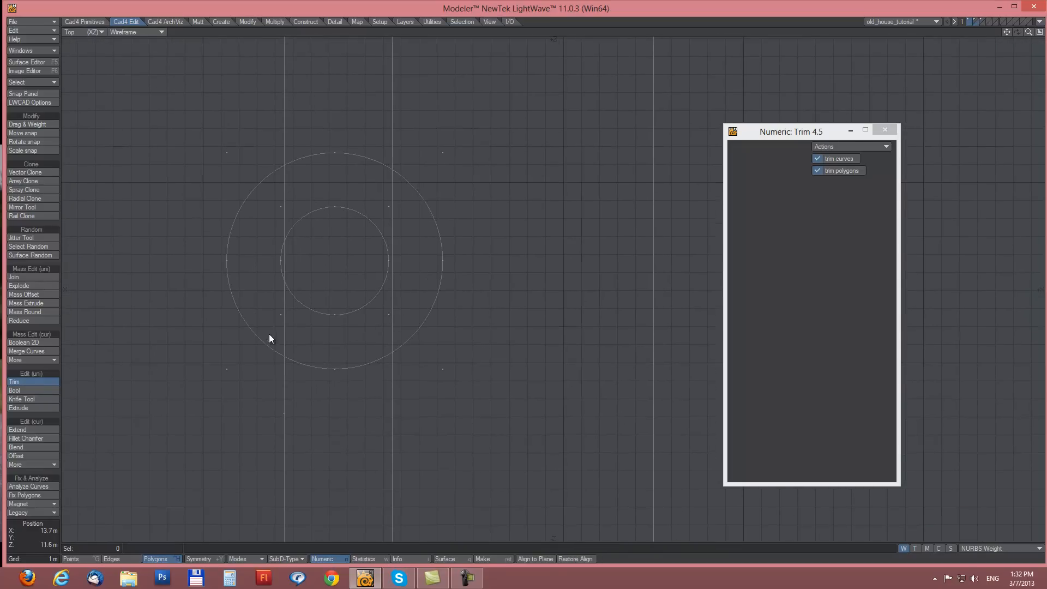
pyautogui.click(345, 368)
pyautogui.click(386, 316)
pyautogui.click(334, 153)
# Step: Trim the path lines where they run past the offset house outline toward the facade
pyautogui.keyDown('alt'); pyautogui.moveTo(357, 198); pyautogui.dragTo(362, 309); pyautogui.keyUp('alt')
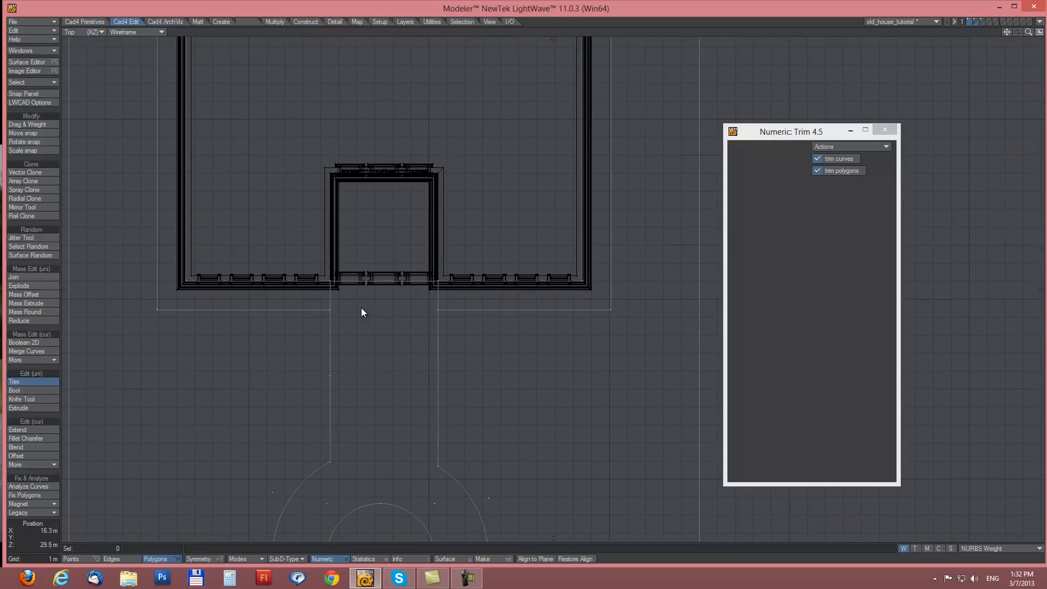
pyautogui.click(335, 301)
pyautogui.click(437, 298)
pyautogui.keyDown('ctrl'); pyautogui.keyDown('alt'); pyautogui.moveTo(566, 400); pyautogui.dragTo(432, 256); pyautogui.keyUp('alt'); pyautogui.keyUp('ctrl')
pyautogui.keyDown('alt'); pyautogui.moveTo(492, 348); pyautogui.dragTo(450, 304); pyautogui.keyUp('alt')
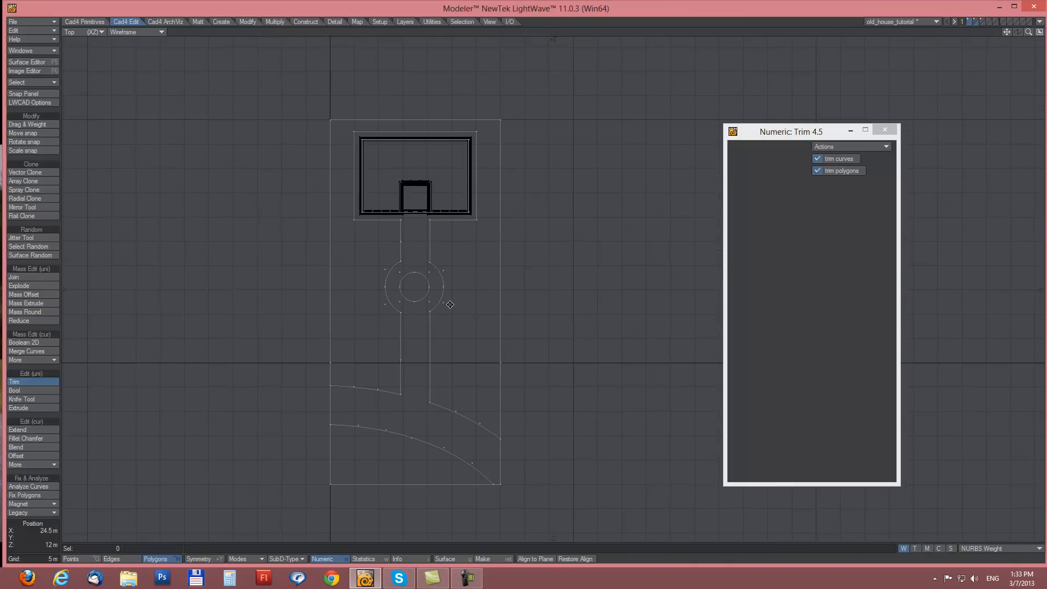
pyautogui.keyDown('ctrl'); pyautogui.keyDown('alt'); pyautogui.moveTo(420, 270); pyautogui.dragTo(444, 213); pyautogui.keyUp('alt'); pyautogui.keyUp('ctrl')
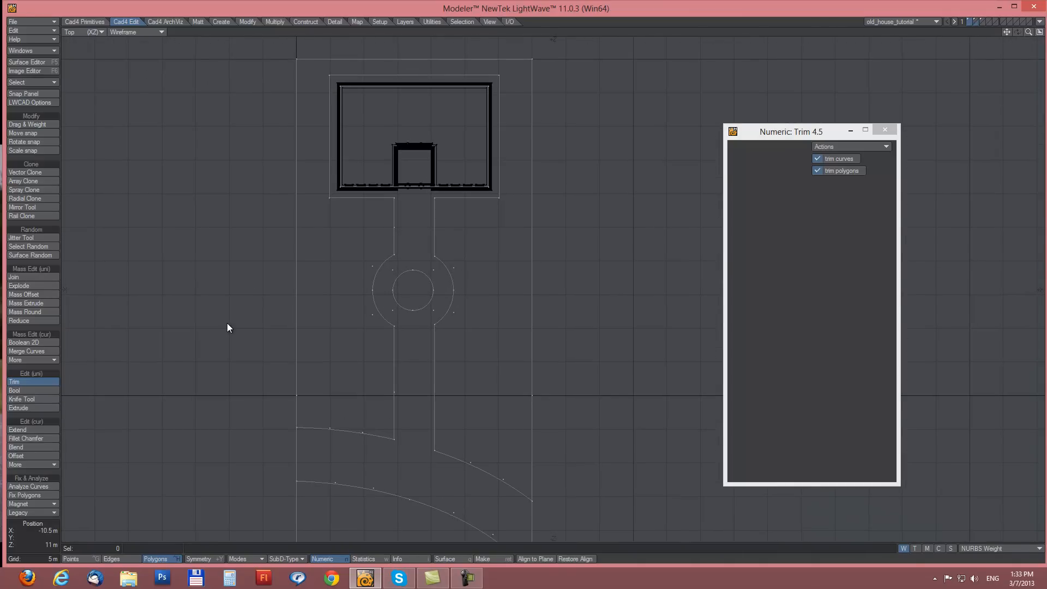
pyautogui.press('space')
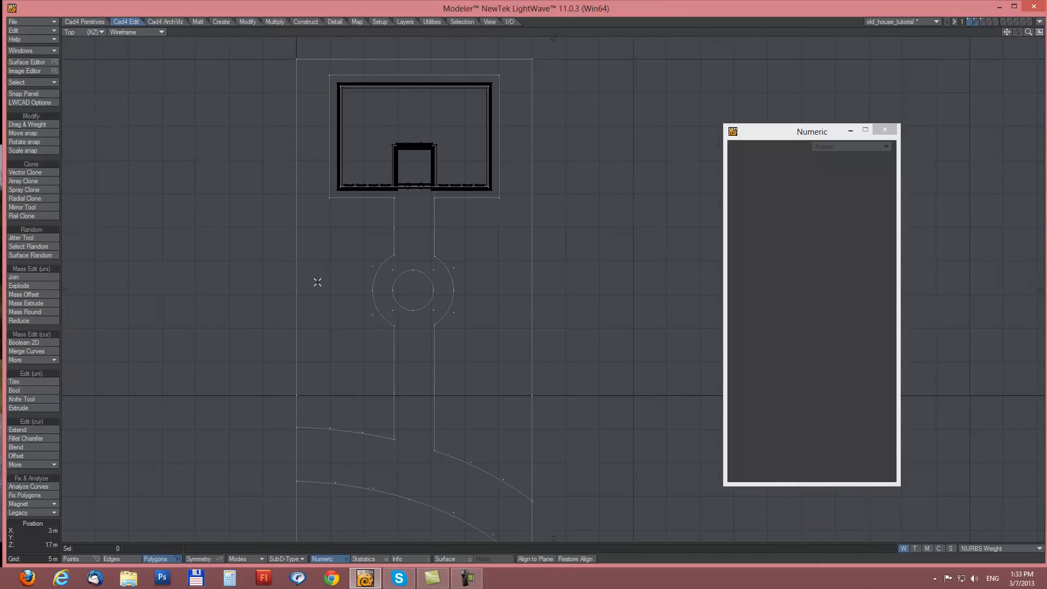
# Step: Select the offset house outline, path lines, circle arcs and upper road curve pieces and join them into one continuous curve
pyautogui.click(393, 246)
pyautogui.click(375, 273)
pyautogui.click(350, 198)
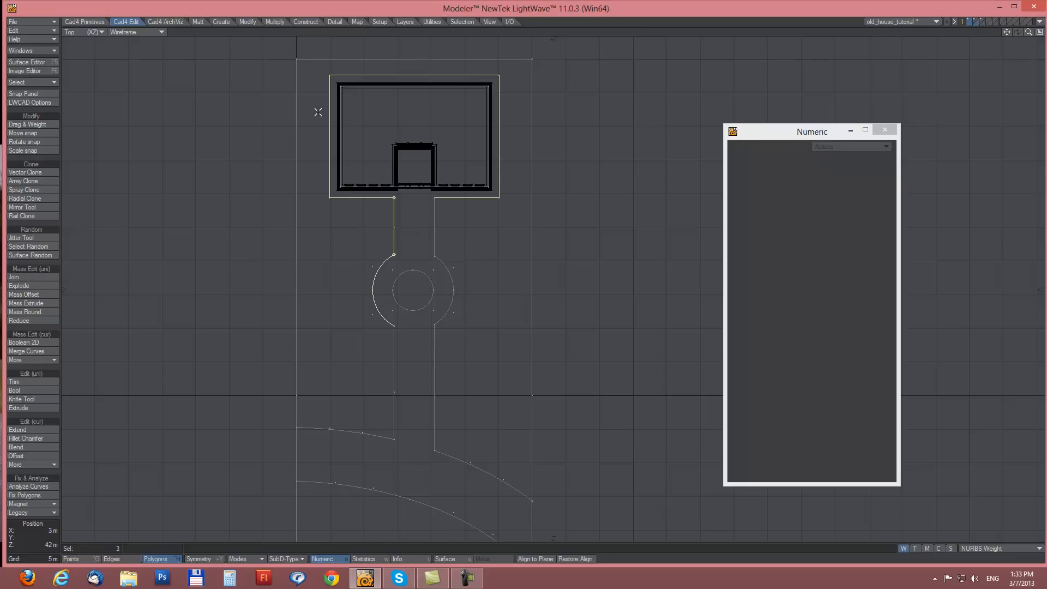
pyautogui.click(435, 237)
pyautogui.click(444, 269)
pyautogui.click(439, 364)
pyautogui.click(388, 377)
pyautogui.click(354, 432)
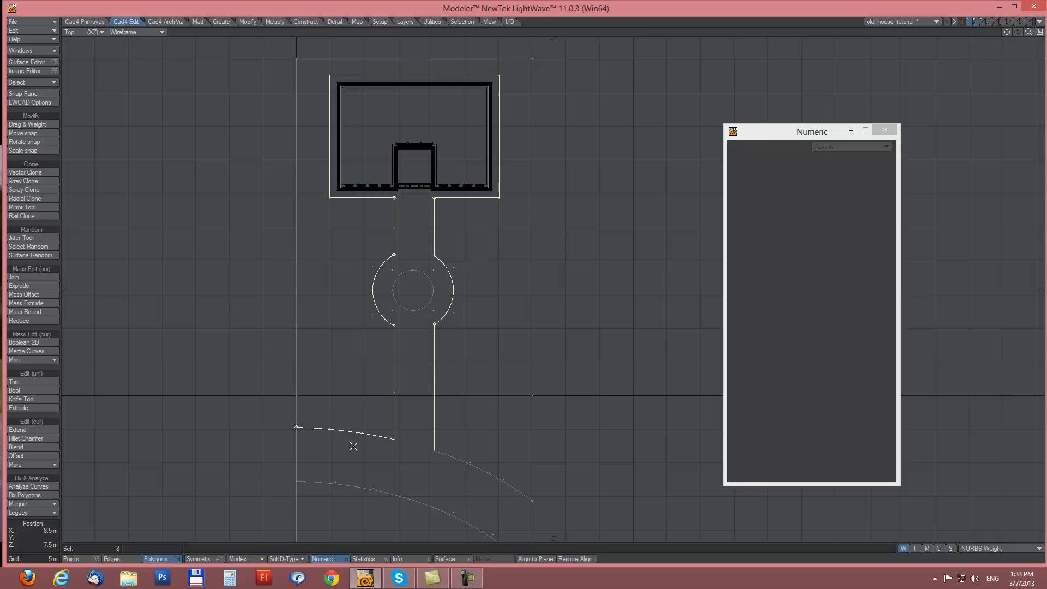
pyautogui.click(461, 474)
pyautogui.click(23, 277)
# Step: Fillet all corners of the joined path outline with Mass Round at a 500 mm radius
pyautogui.click(24, 312)
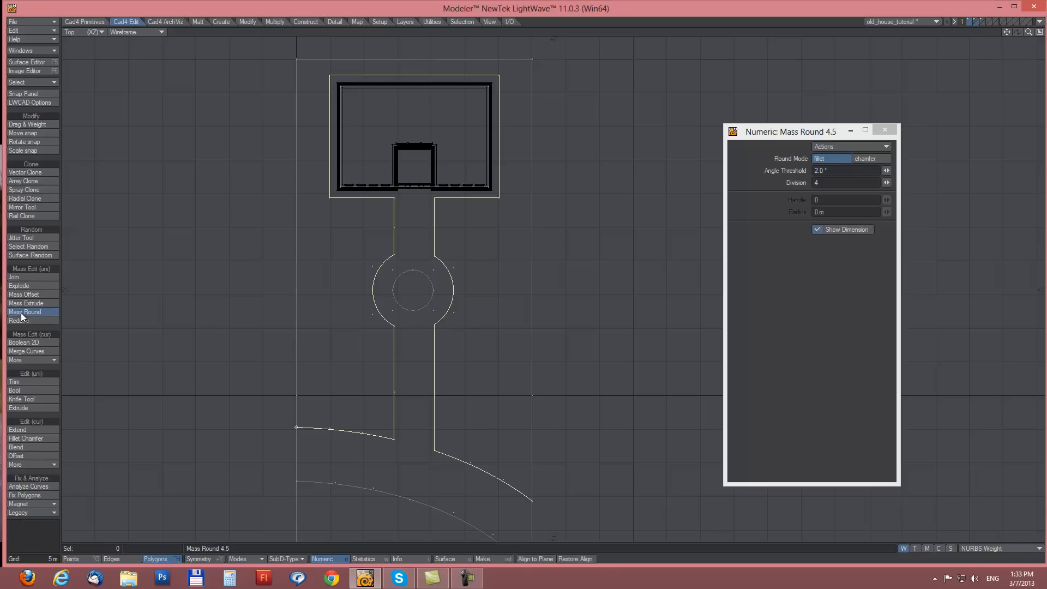
pyautogui.moveTo(479, 259); pyautogui.dragTo(445, 227)
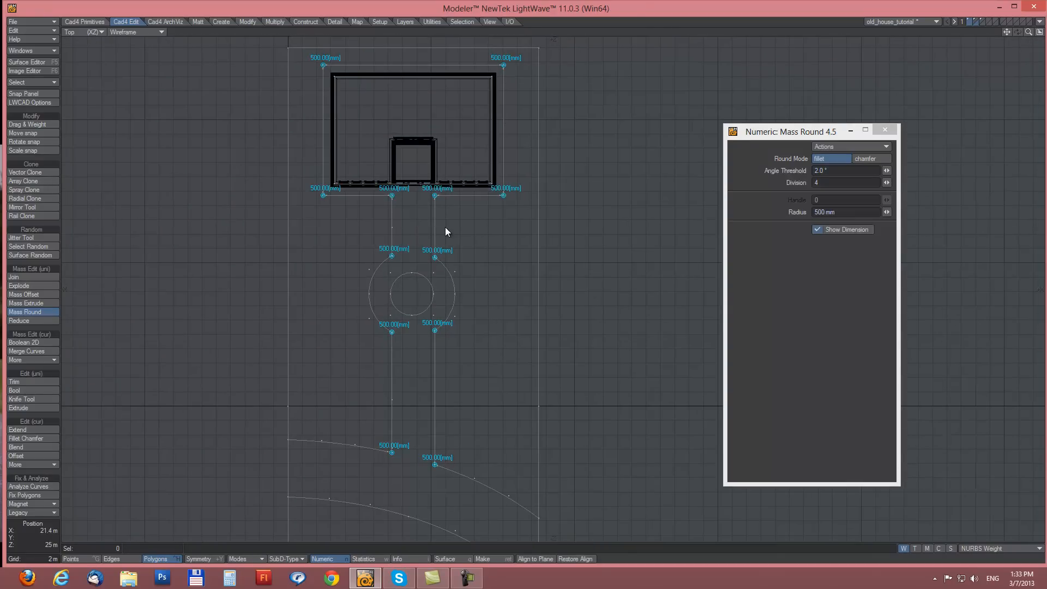
pyautogui.press('space')
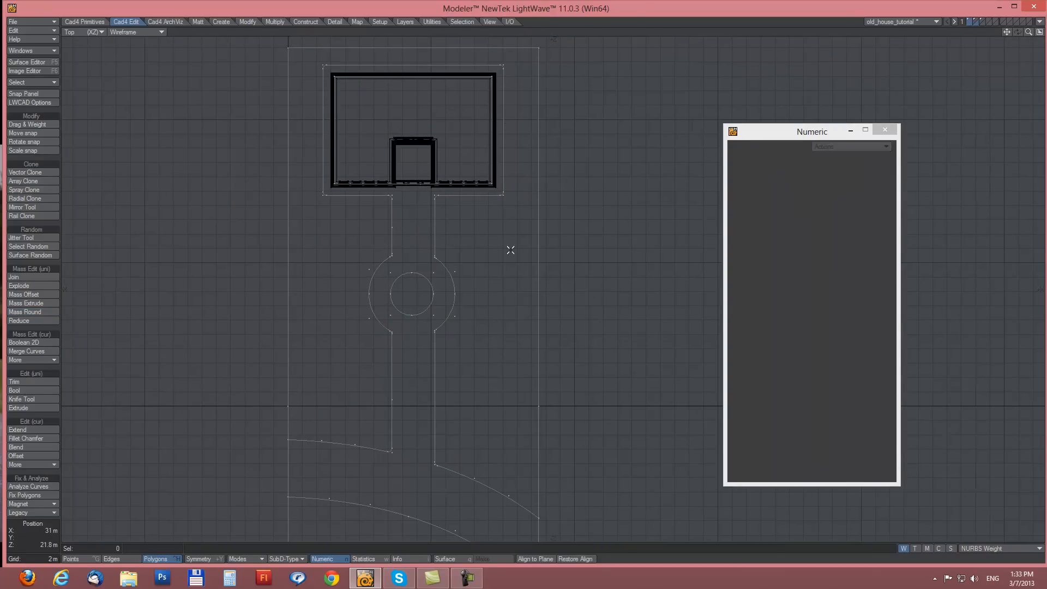
# Step: Convert the site curves to polygons and display the perspective view as Textured Wire
pyautogui.click(83, 22)
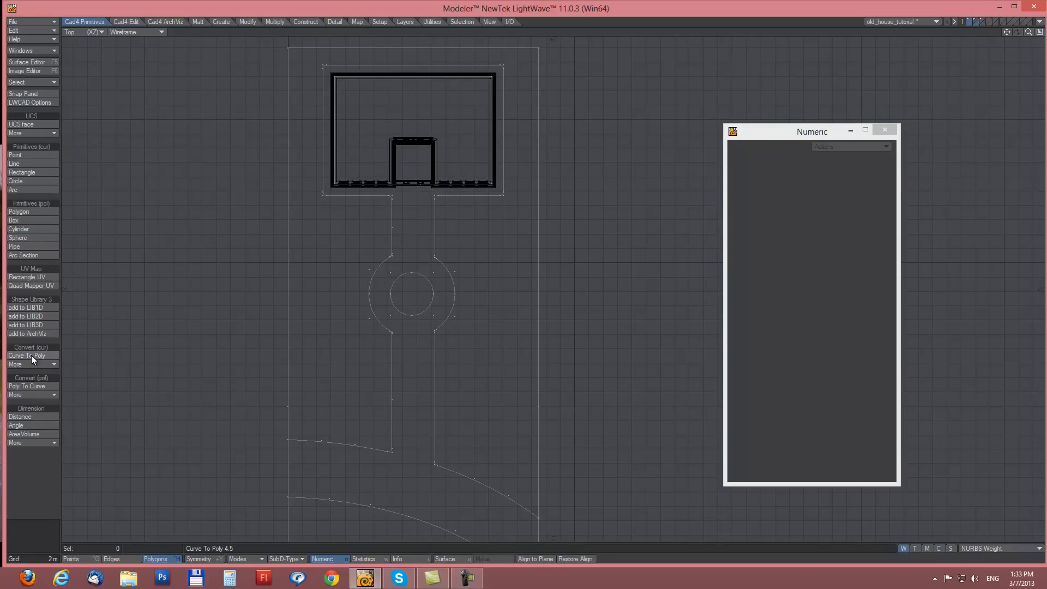
pyautogui.press('0')
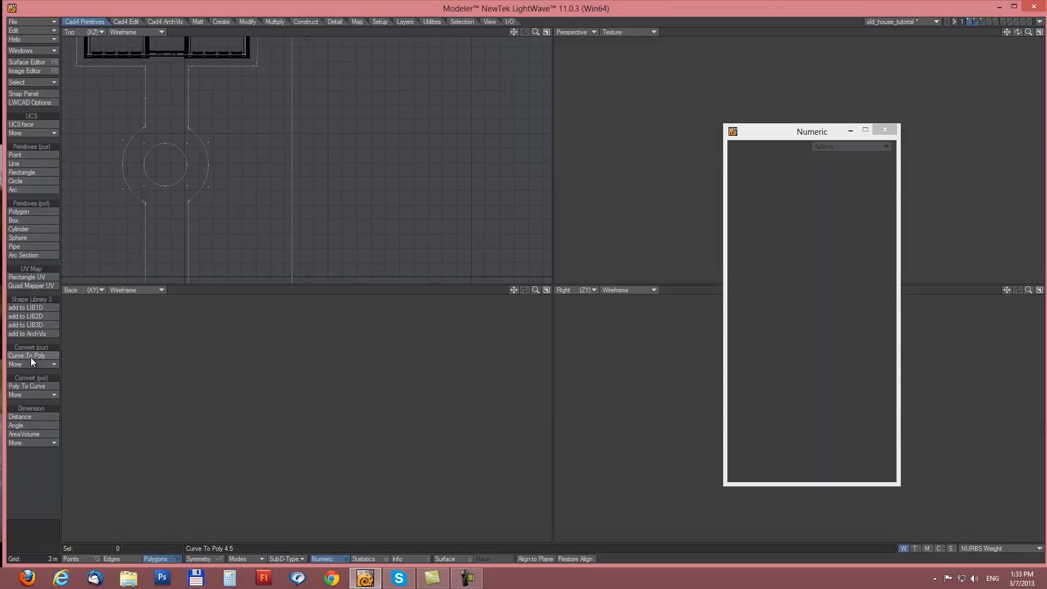
pyautogui.press('n')
pyautogui.keyDown('alt'); pyautogui.moveTo(811, 136); pyautogui.dragTo(806, 162); pyautogui.keyUp('alt')
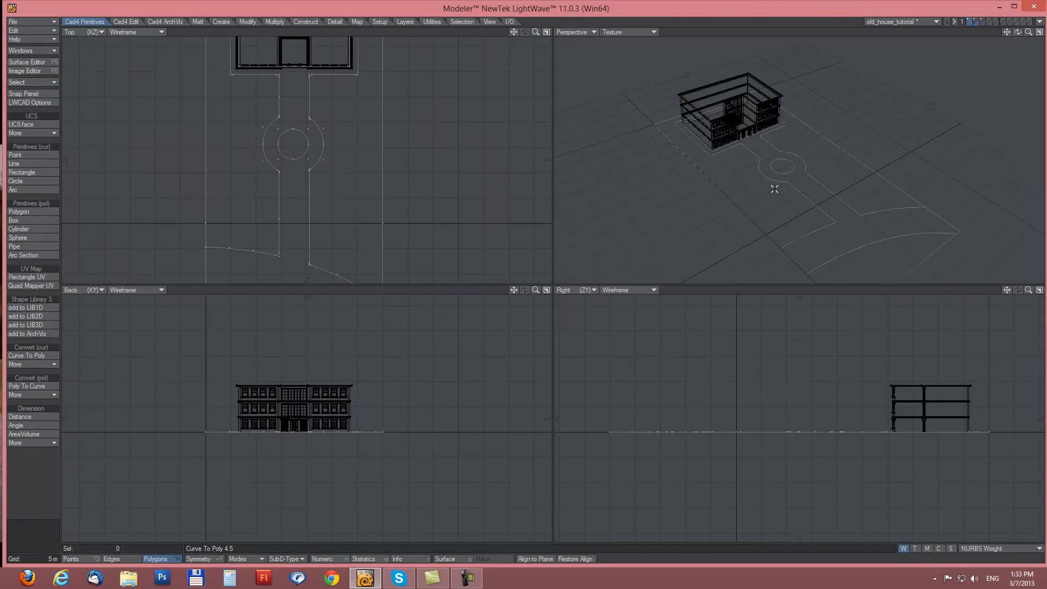
pyautogui.click(34, 355)
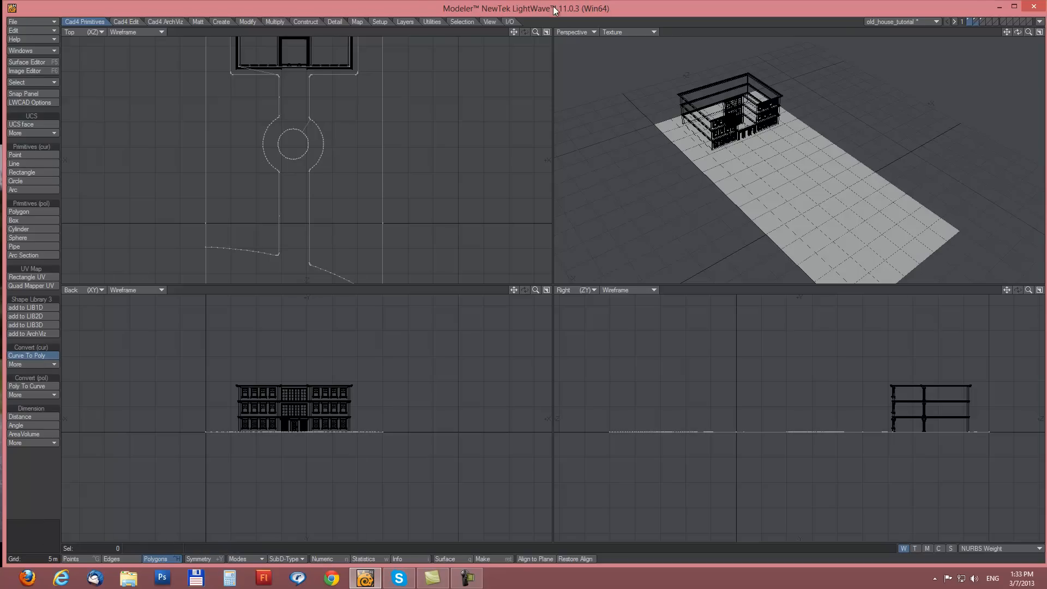
pyautogui.click(616, 31)
pyautogui.click(613, 86)
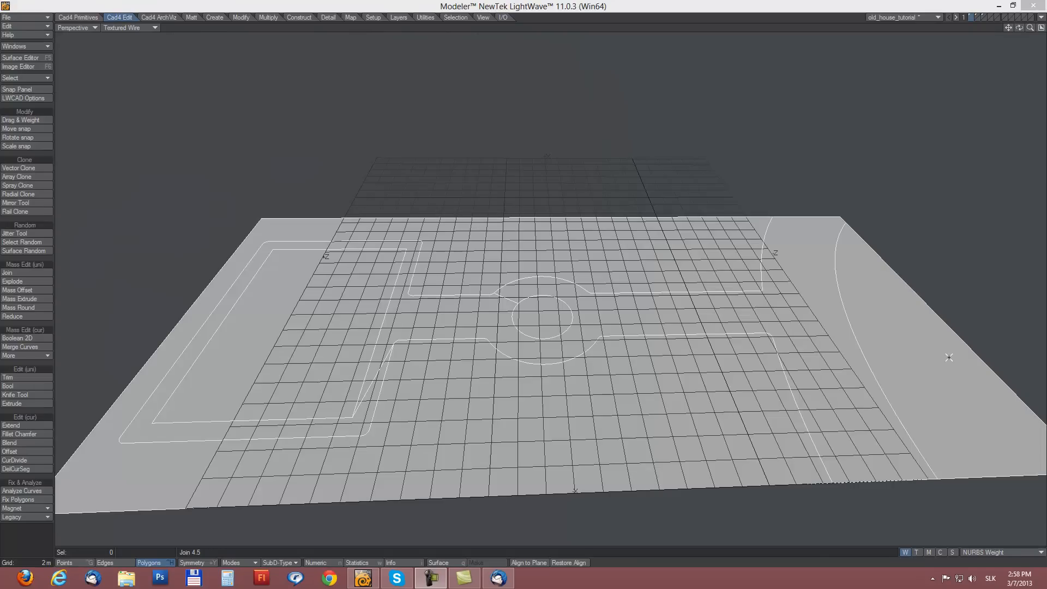
# Step: Assign a new surface named grass with a dark green color (0, 128, 64) to the three lawn polygons
pyautogui.click(617, 425)
pyautogui.click(560, 335)
pyautogui.press('q')
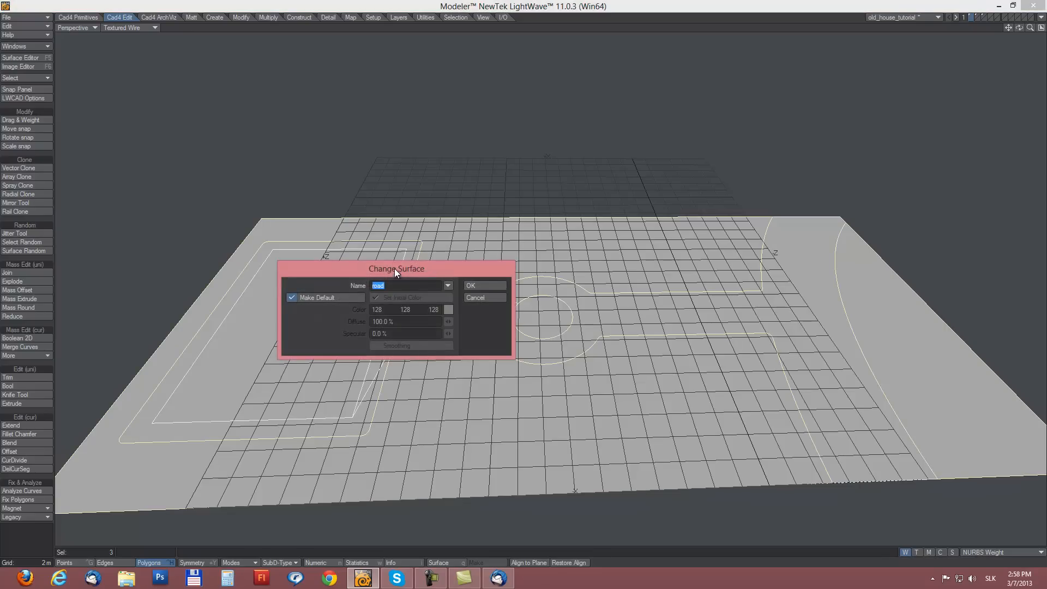
pyautogui.moveTo(394, 268); pyautogui.dragTo(472, 296)
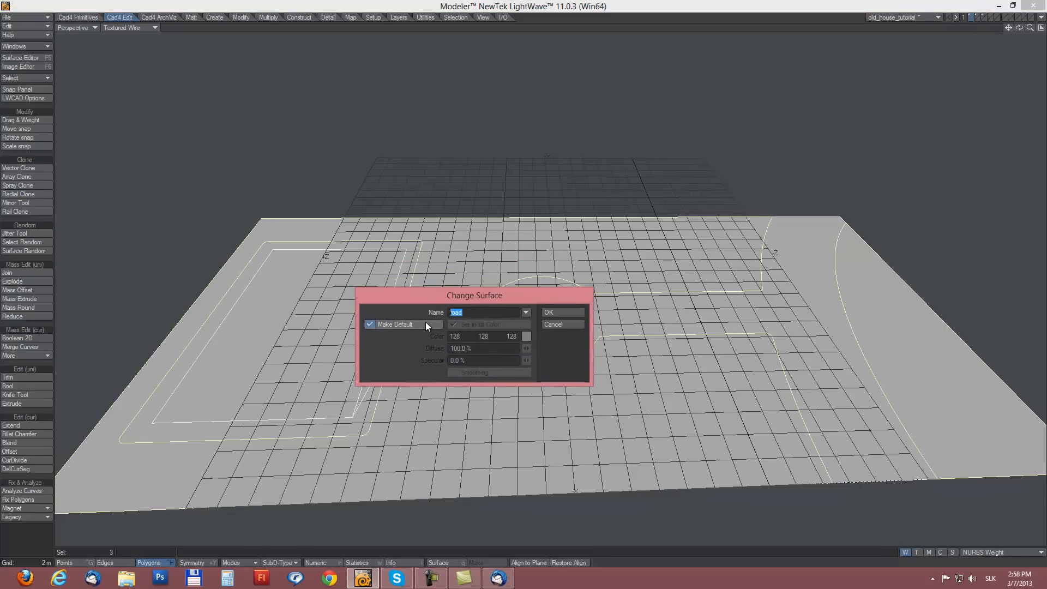
pyautogui.write('grass')
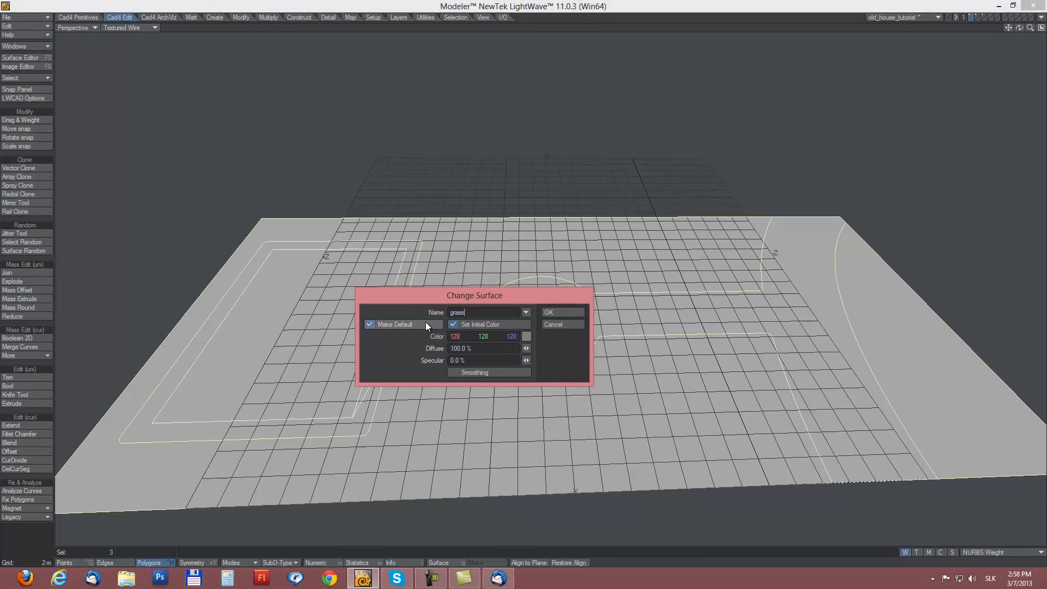
pyautogui.click(527, 335)
pyautogui.click(415, 372)
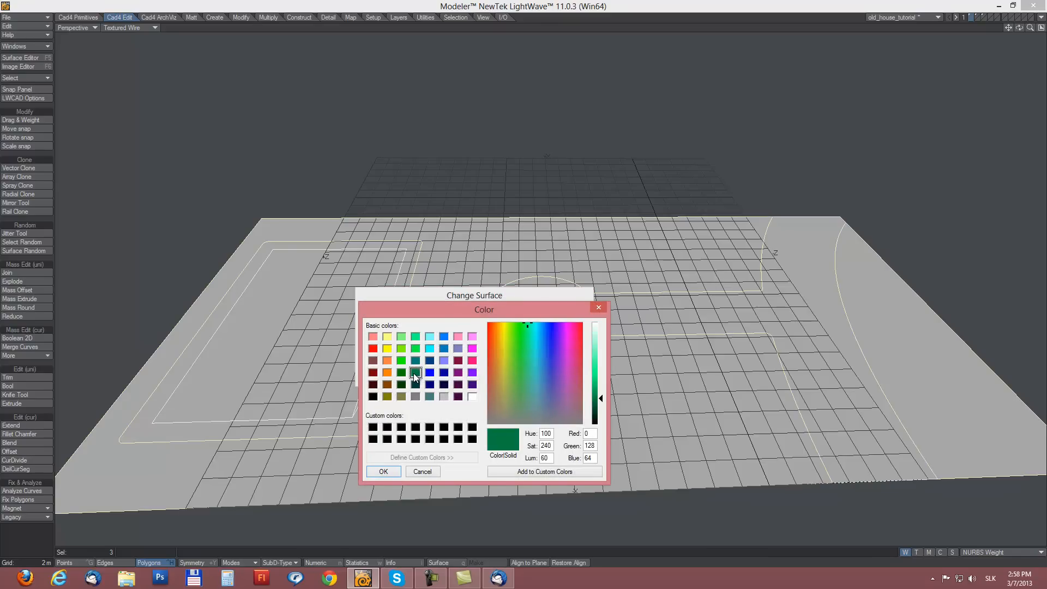
pyautogui.click(384, 471)
pyautogui.click(554, 312)
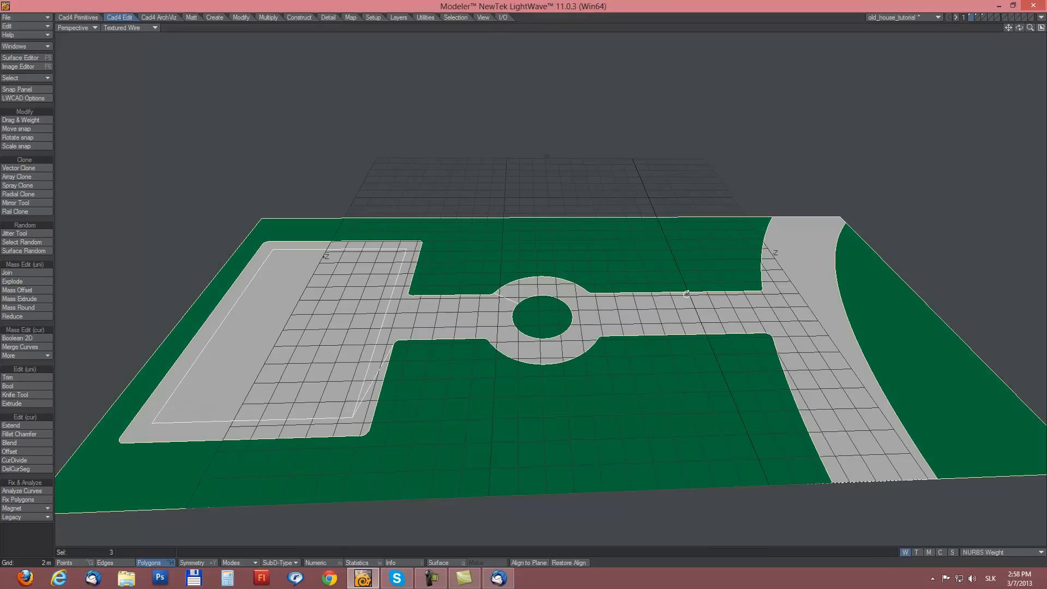
pyautogui.keyDown('alt'); pyautogui.moveTo(686, 294); pyautogui.dragTo(534, 502); pyautogui.keyUp('alt')
pyautogui.click(38, 543)
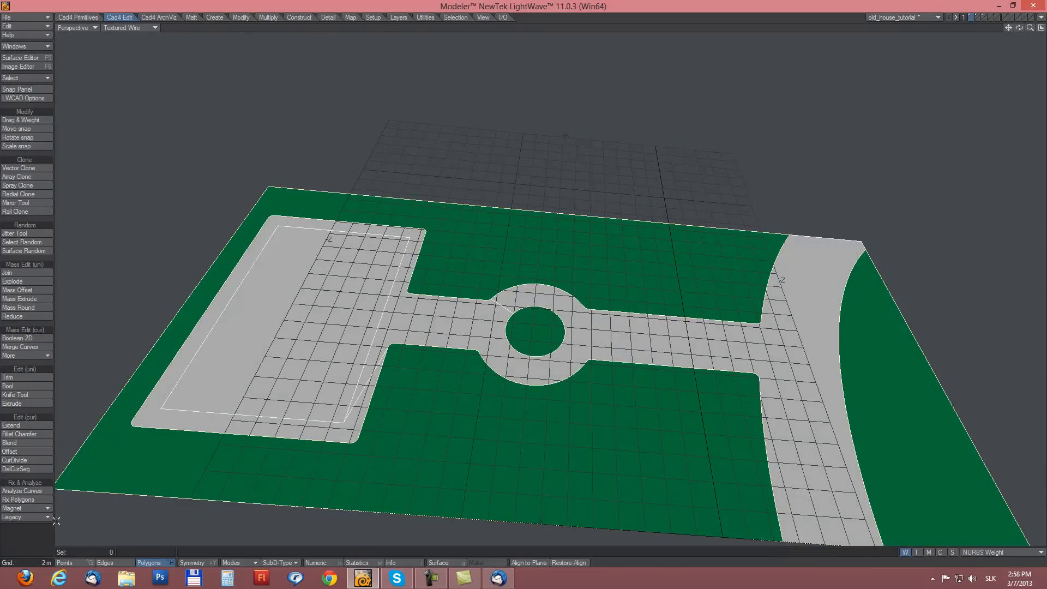
# Step: Assign the road surface with a grey color to the path and road polygon
pyautogui.click(426, 313)
pyautogui.keyDown('alt'); pyautogui.moveTo(572, 417); pyautogui.dragTo(593, 375); pyautogui.keyUp('alt')
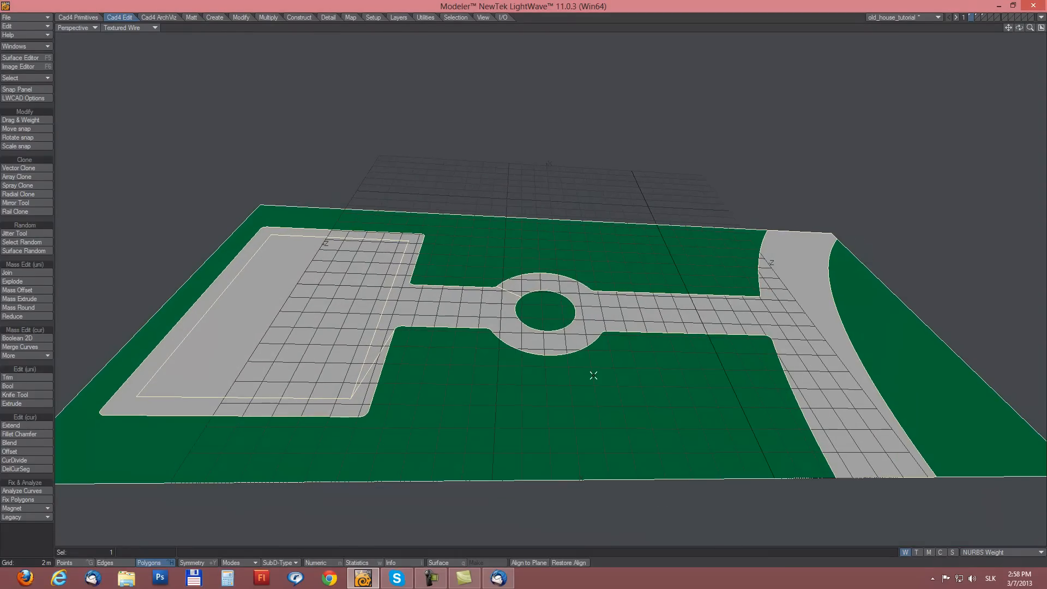
pyautogui.press('q')
pyautogui.write('road')
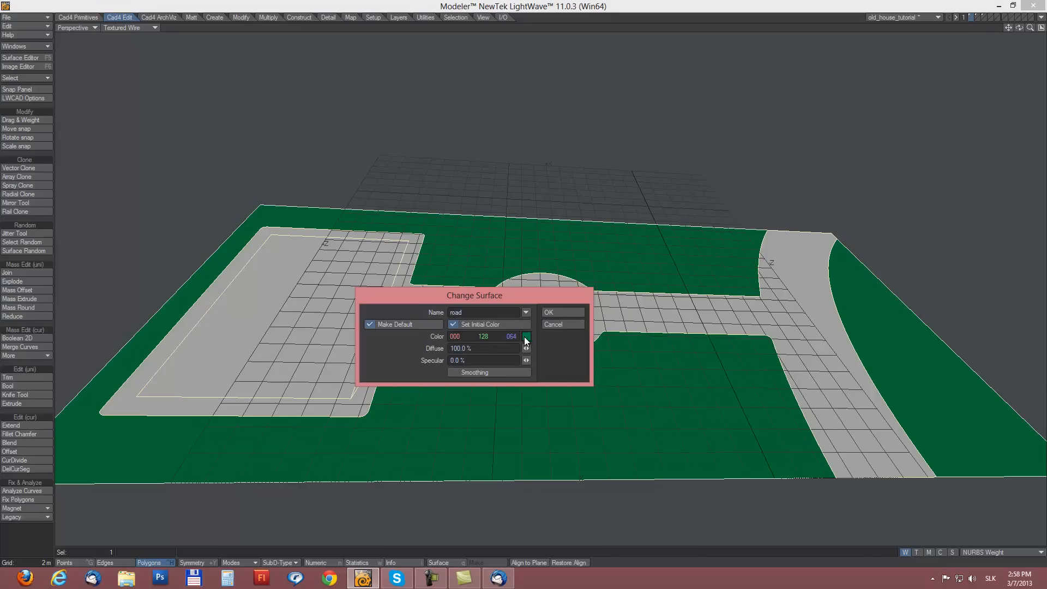
pyautogui.click(526, 336)
pyautogui.click(415, 397)
pyautogui.click(381, 472)
pyautogui.click(554, 312)
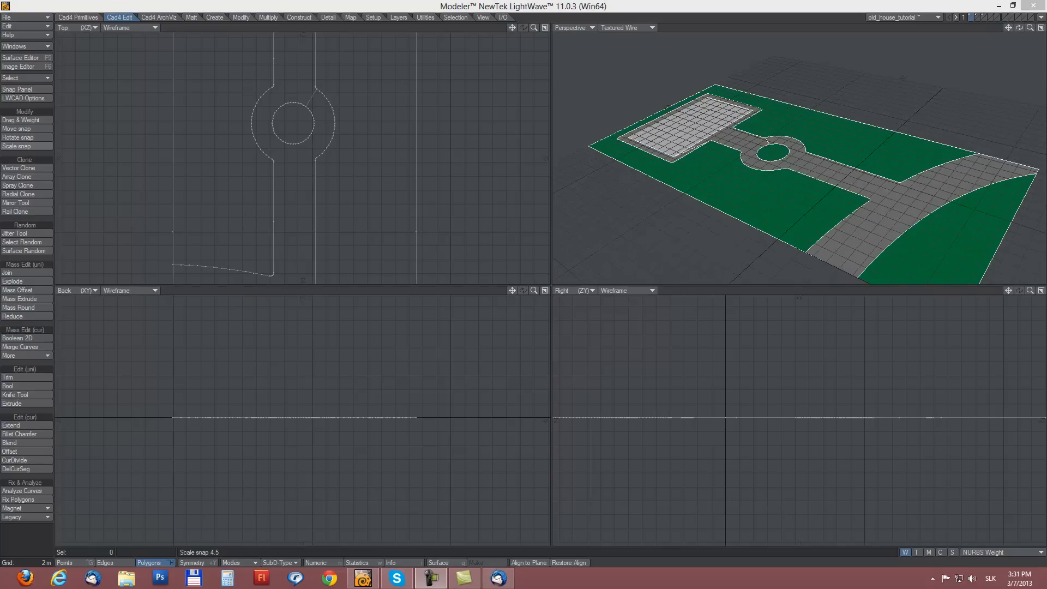
# Step: Mass Offset the road polygon inward along its edges bordering the lawn and central circle, leaving out the house outline and site boundary
pyautogui.keyDown('alt'); pyautogui.moveTo(758, 146); pyautogui.dragTo(829, 133); pyautogui.keyUp('alt')
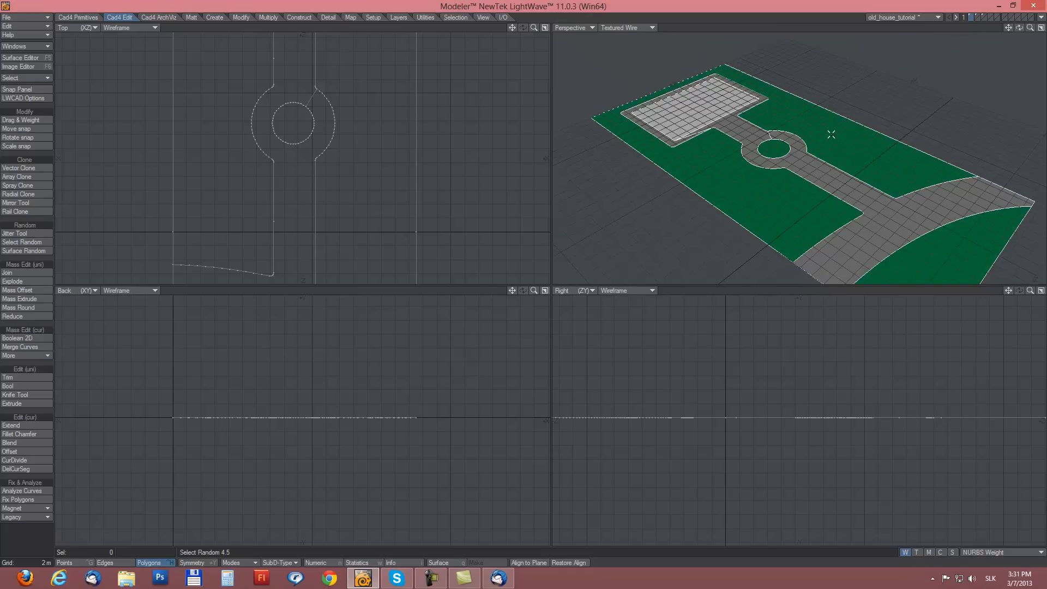
pyautogui.click(883, 229)
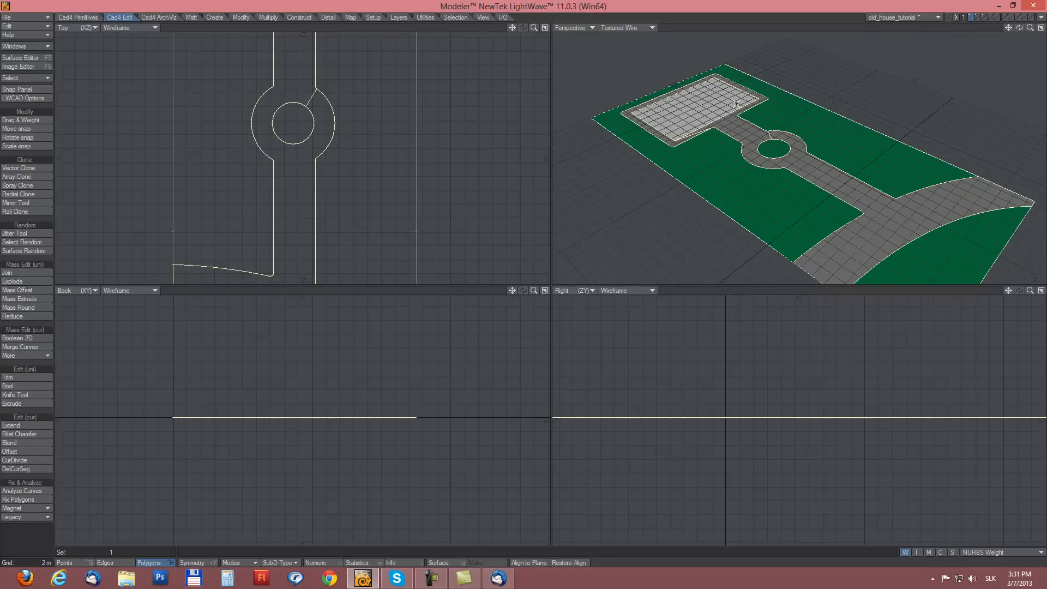
pyautogui.click(22, 292)
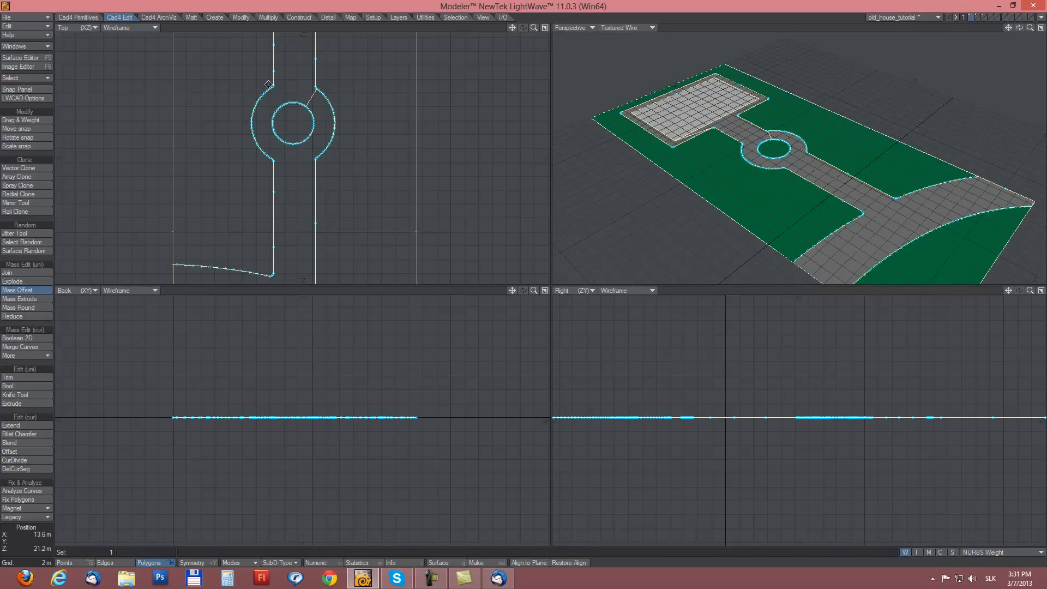
pyautogui.press('a')
pyautogui.click(544, 28)
pyautogui.keyDown('ctrl'); pyautogui.keyDown('alt'); pyautogui.moveTo(598, 298); pyautogui.dragTo(623, 306); pyautogui.keyUp('alt'); pyautogui.keyUp('ctrl')
pyautogui.keyDown('alt'); pyautogui.moveTo(636, 219); pyautogui.dragTo(578, 227); pyautogui.keyUp('alt')
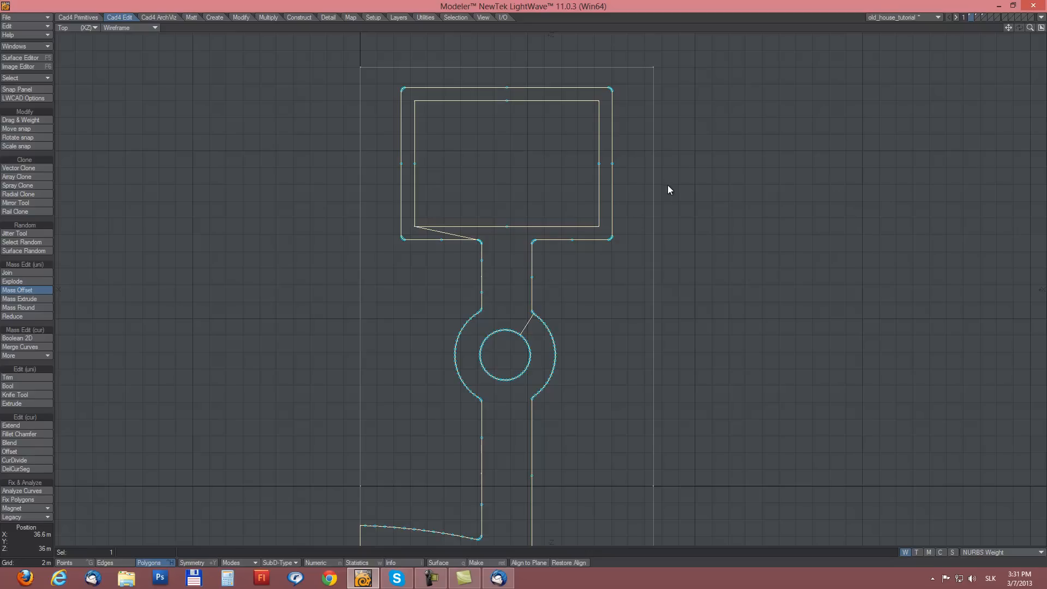
pyautogui.click(684, 200)
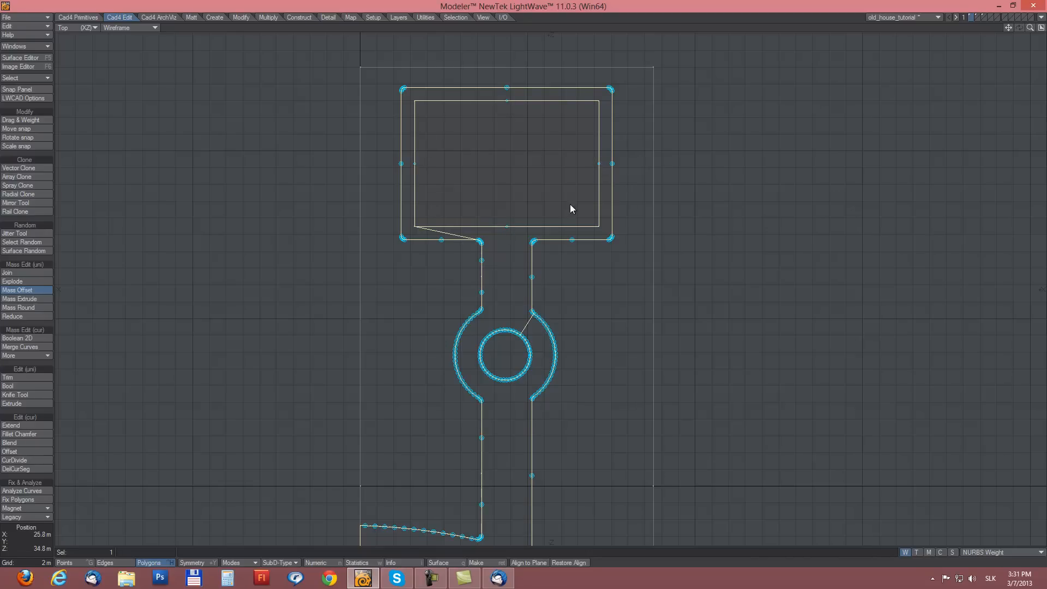
pyautogui.keyDown('alt'); pyautogui.moveTo(573, 456); pyautogui.dragTo(544, 207); pyautogui.keyUp('alt')
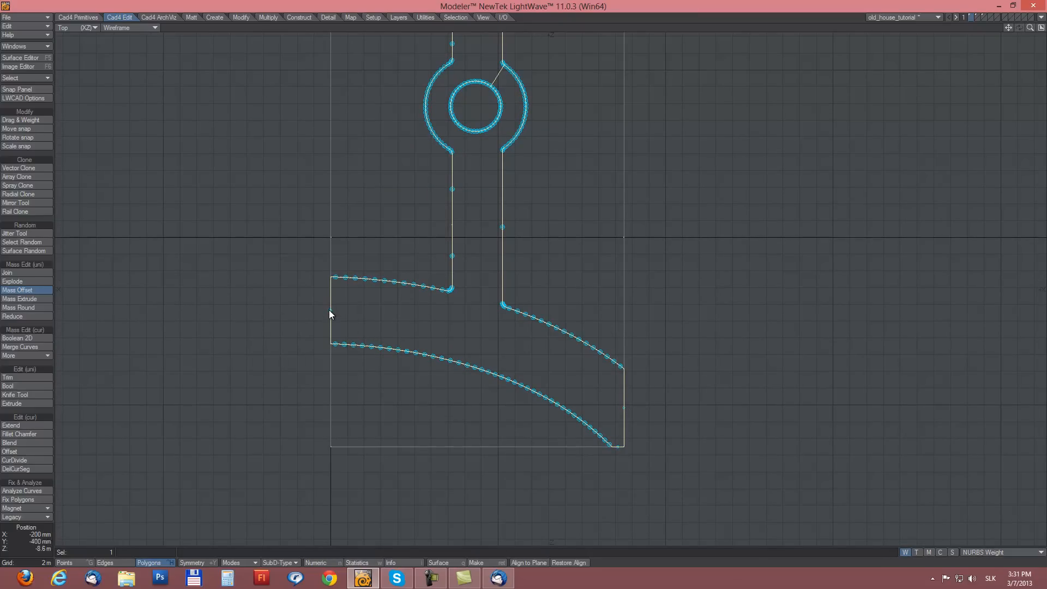
pyautogui.keyDown('alt'); pyautogui.moveTo(548, 46); pyautogui.dragTo(564, 192); pyautogui.keyUp('alt')
pyautogui.click(568, 187)
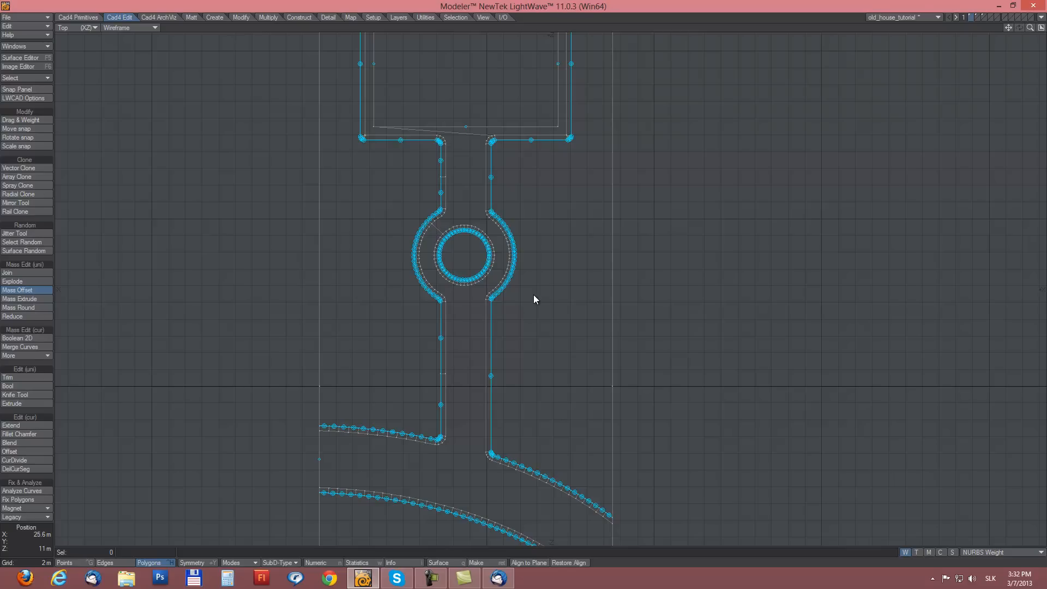
# Step: Set the Mass Offset distance to -100 mm and finish the offset
pyautogui.press('n')
pyautogui.moveTo(763, 203); pyautogui.dragTo(724, 136)
pyautogui.moveTo(755, 218); pyautogui.dragTo(743, 219)
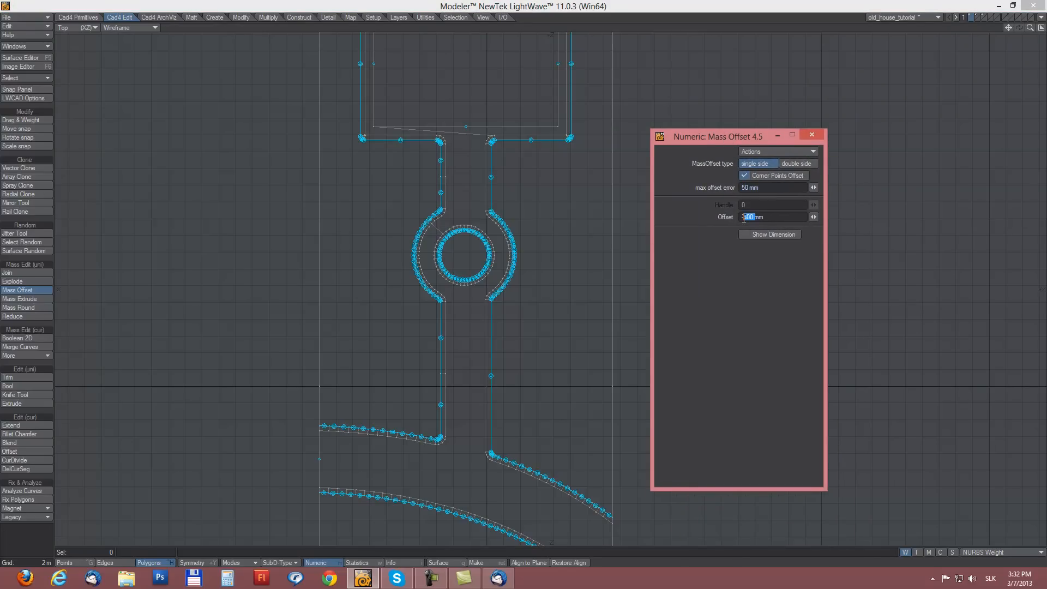
pyautogui.write('10')
pyautogui.press('Return')
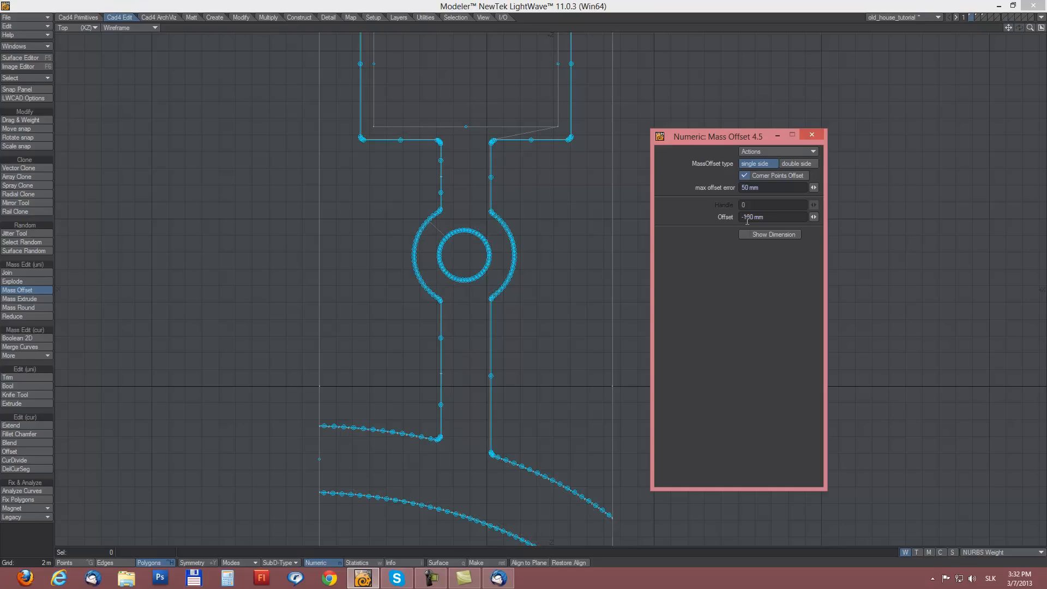
pyautogui.click(816, 138)
pyautogui.press('Return')
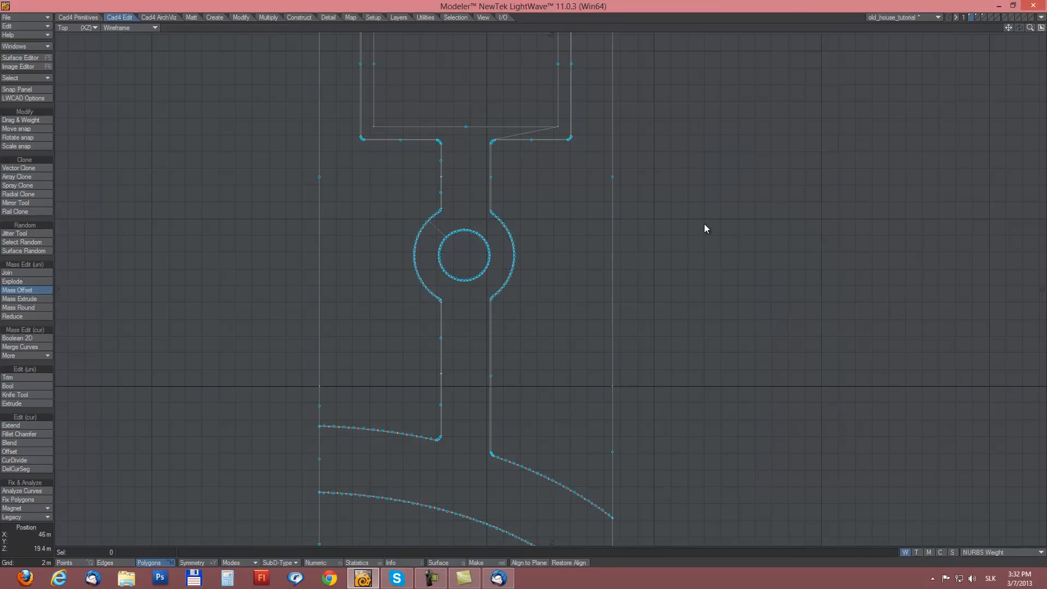
pyautogui.press('KP_0')
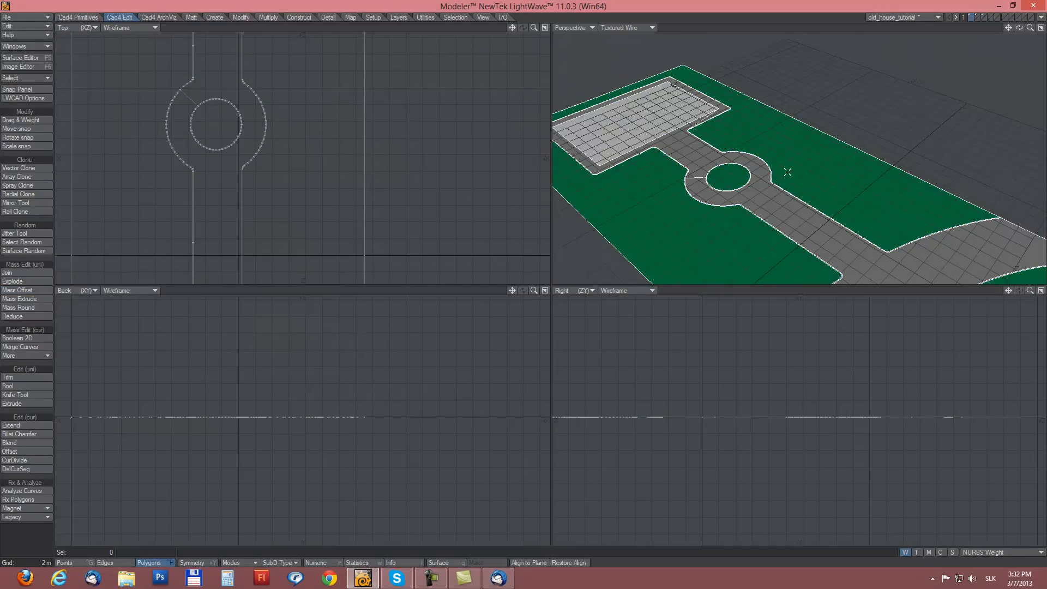
# Step: Select adjacent polygon pairs in the narrow curb strips on both sides of the road and extend them with Select Loop
pyautogui.click(1040, 29)
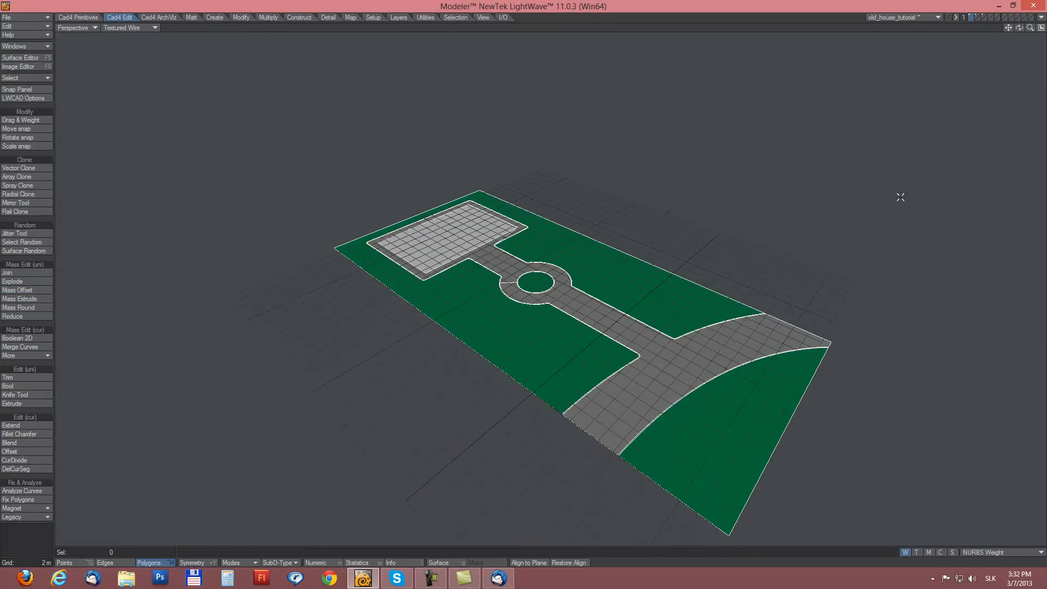
pyautogui.scroll(3, 699, 385)
pyautogui.keyDown('ctrl'); pyautogui.keyDown('alt'); pyautogui.moveTo(699, 385); pyautogui.dragTo(723, 392); pyautogui.keyUp('alt'); pyautogui.keyUp('ctrl')
pyautogui.keyDown('alt'); pyautogui.moveTo(547, 330); pyautogui.dragTo(613, 293); pyautogui.keyUp('alt')
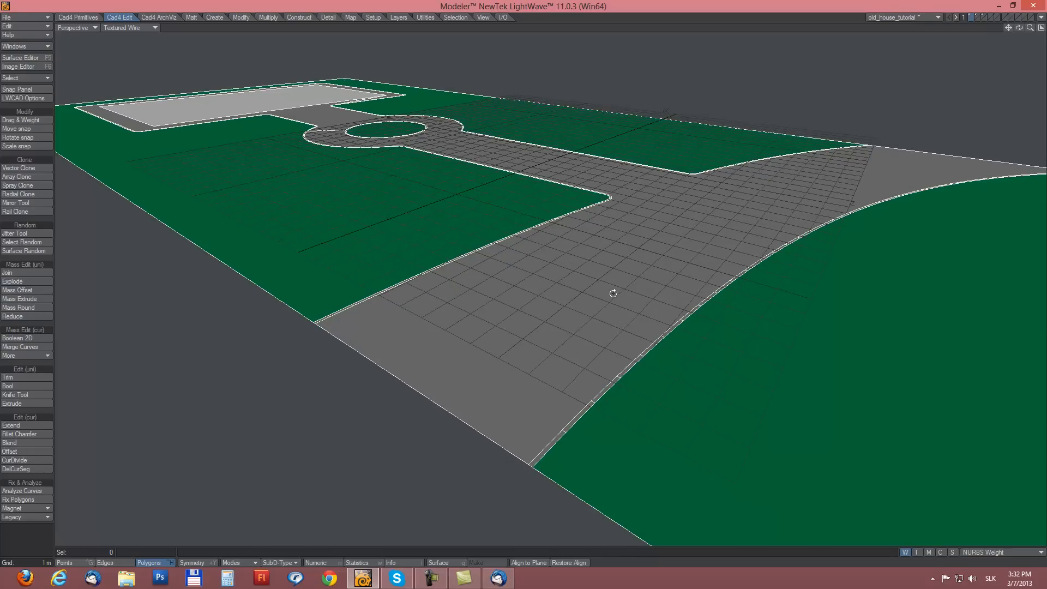
pyautogui.keyDown('shift'); pyautogui.click(572, 420); pyautogui.keyUp('shift')
pyautogui.keyDown('alt'); pyautogui.moveTo(424, 348); pyautogui.dragTo(591, 369); pyautogui.keyUp('alt')
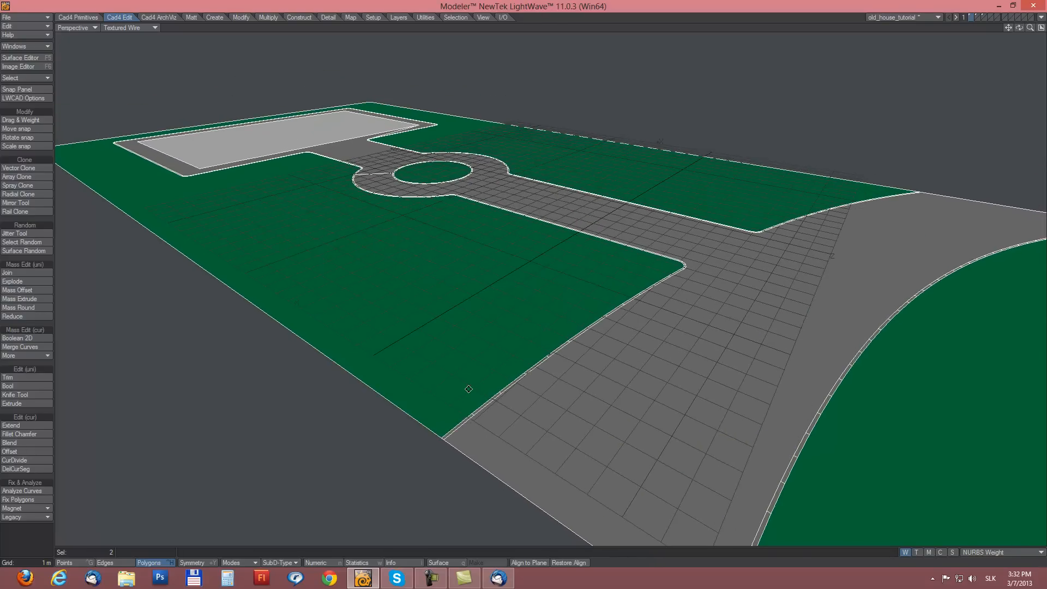
pyautogui.click(476, 407)
pyautogui.keyDown('shift'); pyautogui.click(514, 389); pyautogui.keyUp('shift')
pyautogui.moveTo(518, 404)
pyautogui.keyDown('alt'); pyautogui.mouseDown()
pyautogui.moveTo(525, 425)
pyautogui.moveTo(511, 409)
pyautogui.mouseUp(); pyautogui.keyUp('alt')
pyautogui.click(446, 18)
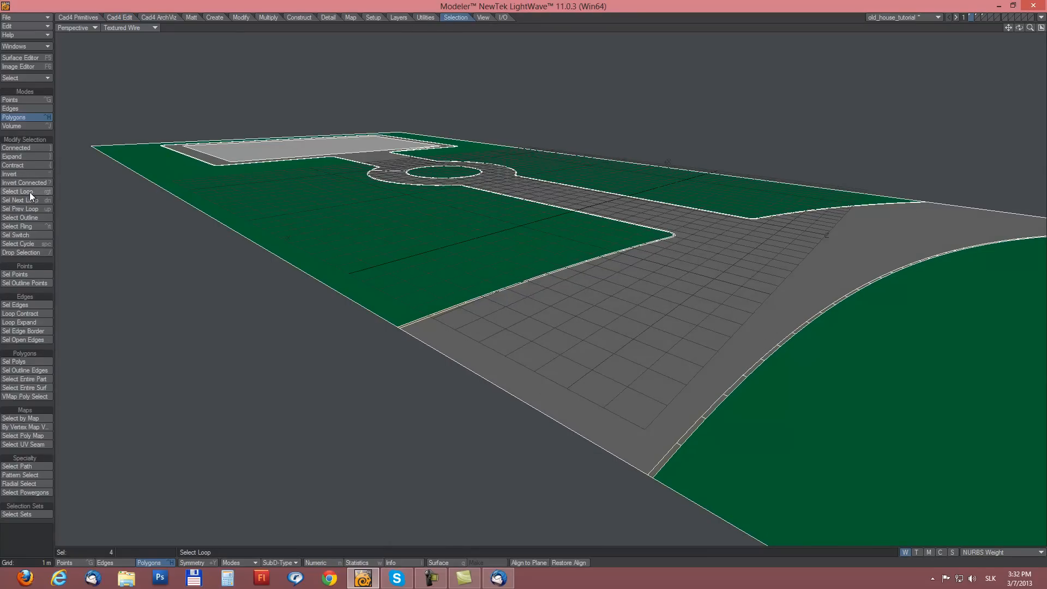
pyautogui.keyDown('alt'); pyautogui.moveTo(528, 236); pyautogui.dragTo(522, 316); pyautogui.keyUp('alt')
# Step: Add the whole curb strip around the central circle to the selection with Select Loop
pyautogui.keyDown('ctrl'); pyautogui.keyDown('alt'); pyautogui.moveTo(489, 255); pyautogui.dragTo(504, 210); pyautogui.keyUp('alt'); pyautogui.keyUp('ctrl')
pyautogui.keyDown('shift'); pyautogui.click(547, 308); pyautogui.keyUp('shift')
pyautogui.keyDown('shift'); pyautogui.click(563, 282); pyautogui.keyUp('shift')
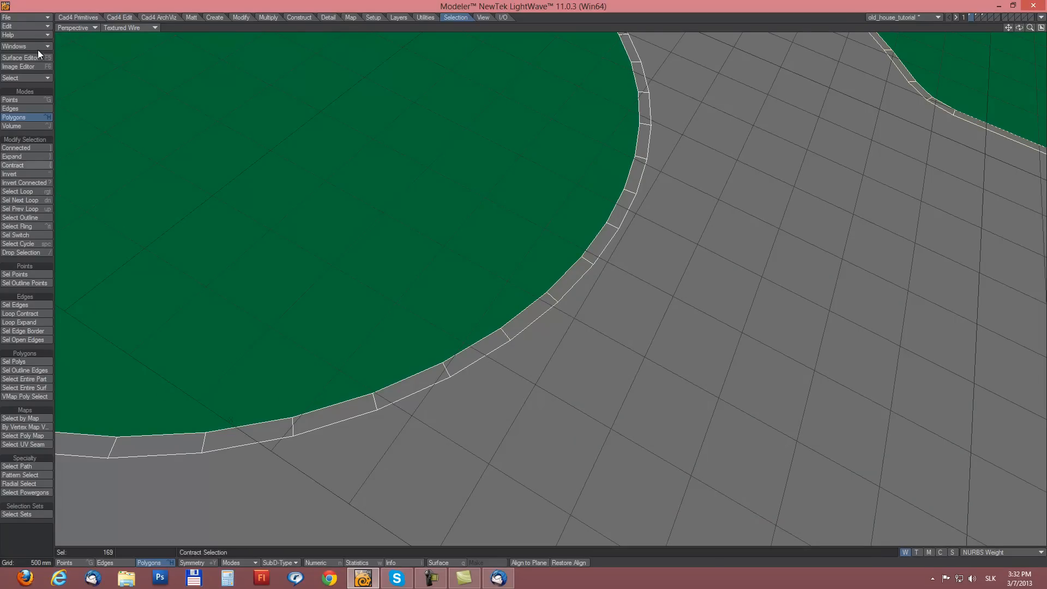
pyautogui.click(29, 191)
pyautogui.keyDown('ctrl'); pyautogui.keyDown('alt'); pyautogui.moveTo(612, 301); pyautogui.dragTo(678, 276); pyautogui.keyUp('alt'); pyautogui.keyUp('ctrl')
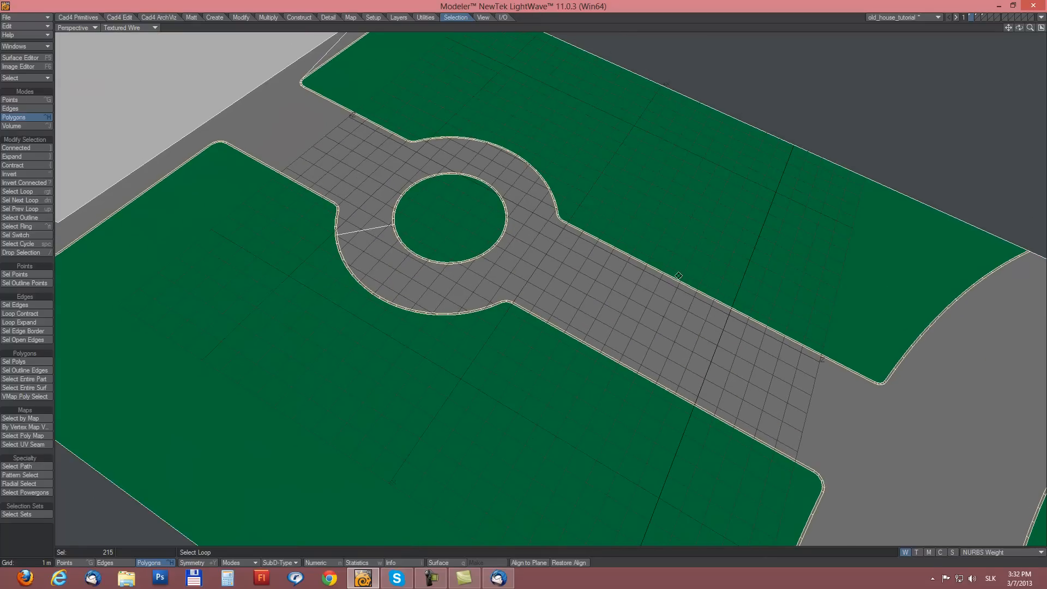
pyautogui.keyDown('ctrl'); pyautogui.keyDown('alt'); pyautogui.moveTo(796, 338); pyautogui.dragTo(779, 336); pyautogui.keyUp('alt'); pyautogui.keyUp('ctrl')
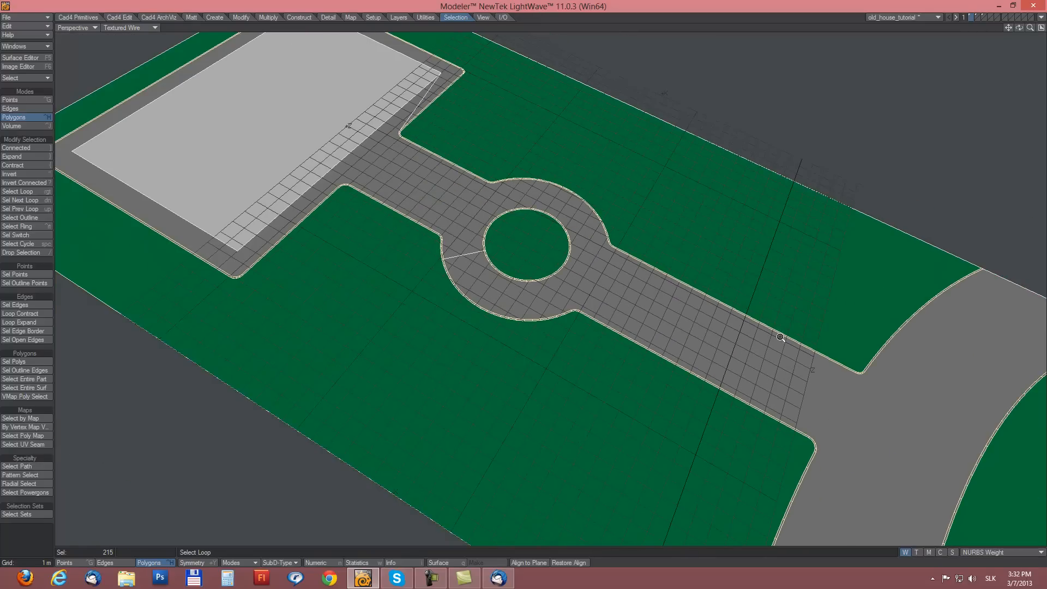
# Step: Mass Extrude the selected curb strips by 0.1 m
pyautogui.click(122, 15)
pyautogui.click(31, 299)
pyautogui.moveTo(403, 289)
pyautogui.mouseDown()
pyautogui.moveTo(378, 292)
pyautogui.moveTo(404, 287)
pyautogui.mouseUp()
pyautogui.press('n')
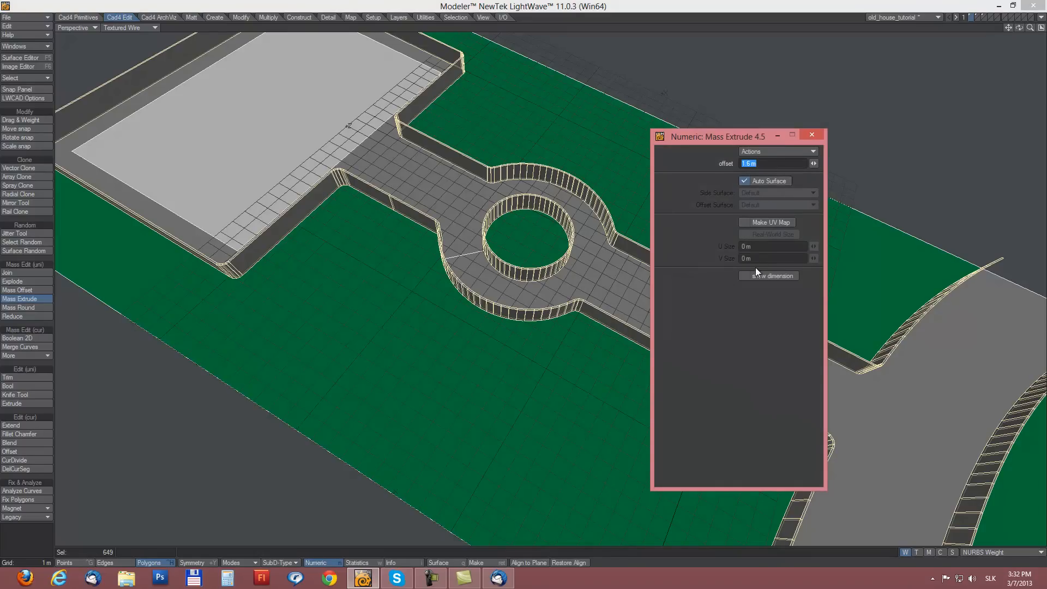
pyautogui.write('0,1')
pyautogui.press('Return')
pyautogui.click(812, 135)
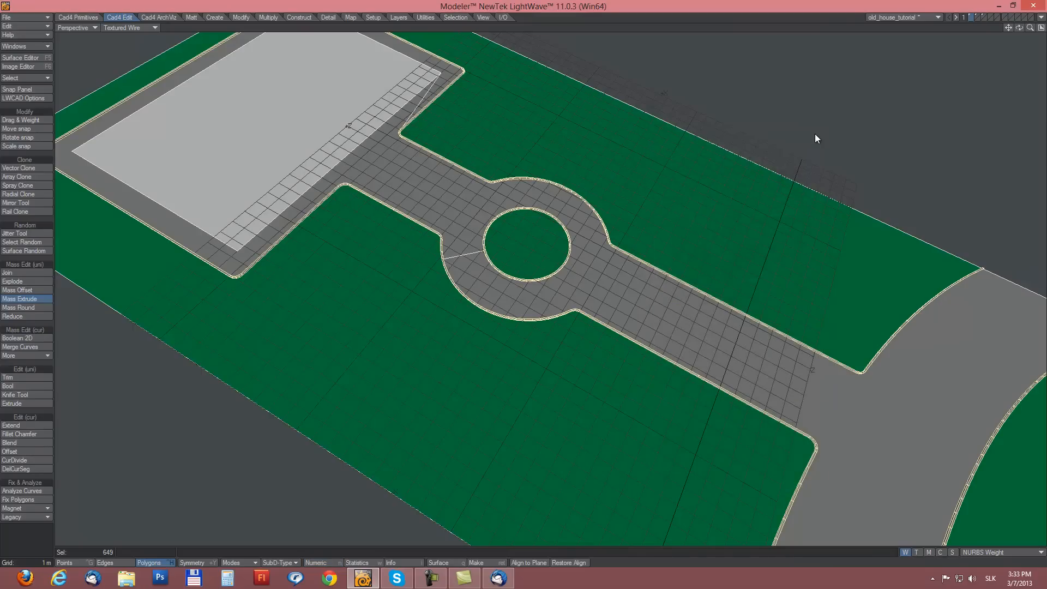
pyautogui.keyDown('alt'); pyautogui.moveTo(685, 187); pyautogui.dragTo(594, 260); pyautogui.keyUp('alt')
pyautogui.click(65, 562)
pyautogui.keyDown('alt'); pyautogui.moveTo(452, 393); pyautogui.dragTo(542, 318); pyautogui.keyUp('alt')
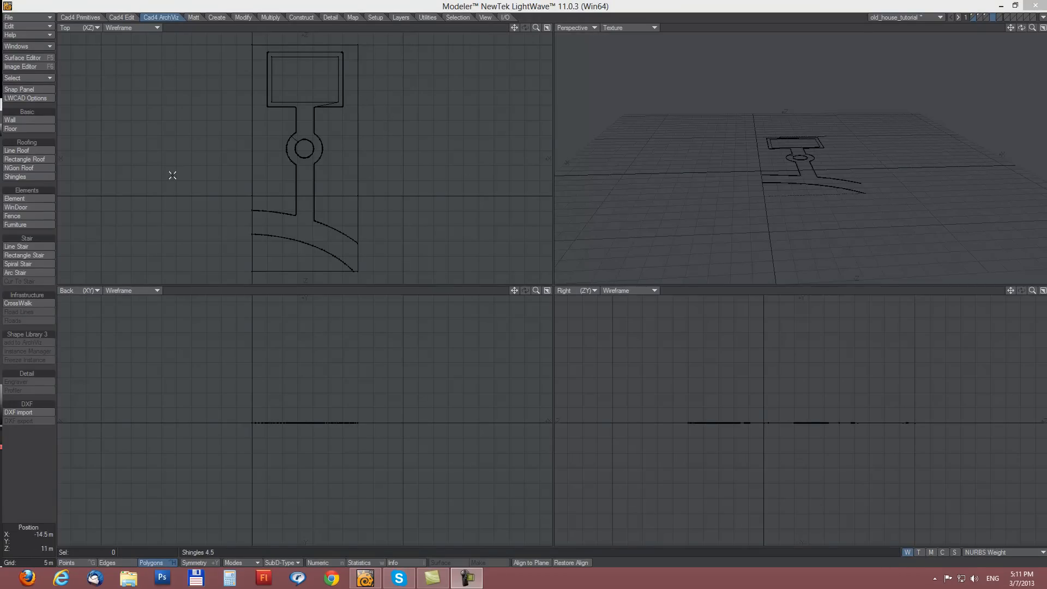
# Step: Start an LWCAD Fence with the default_fence preset and place its first point at the origin on the plot's front-left corner
pyautogui.click(11, 216)
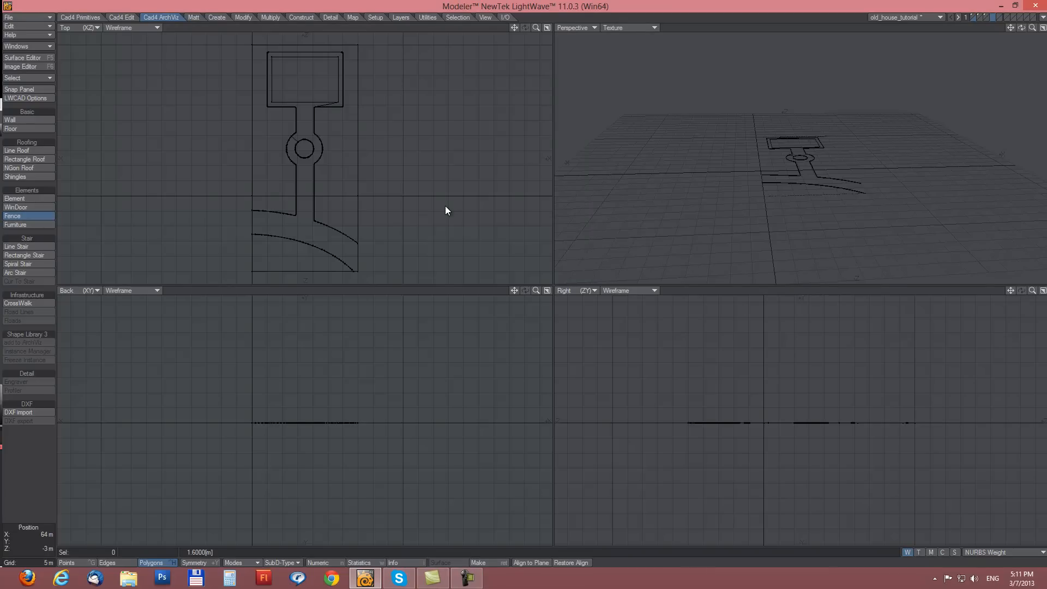
pyautogui.press('n')
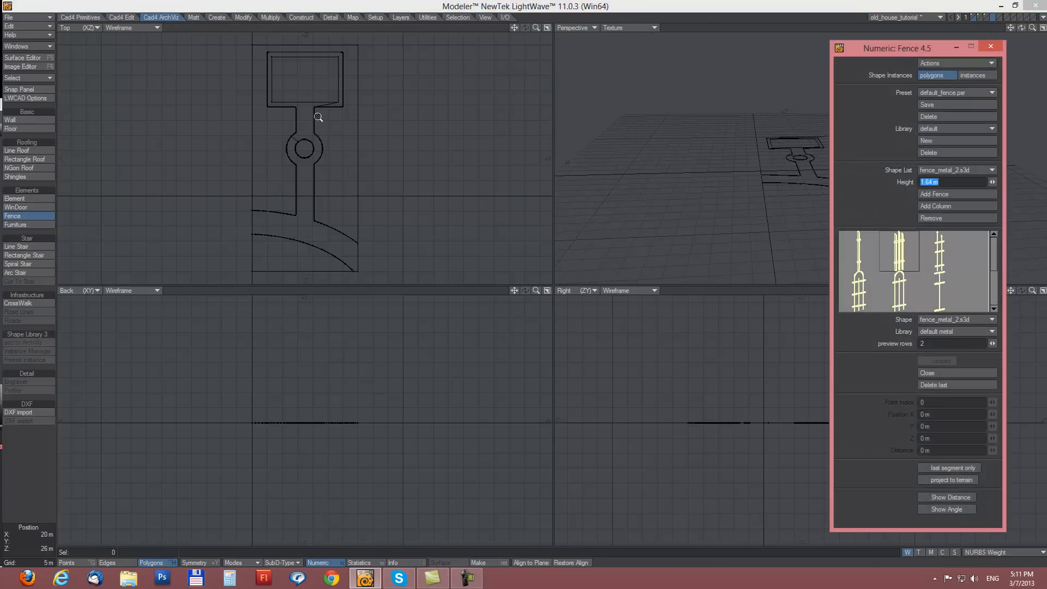
pyautogui.keyDown('ctrl'); pyautogui.keyDown('alt'); pyautogui.moveTo(313, 117); pyautogui.dragTo(371, 105); pyautogui.keyUp('alt'); pyautogui.keyUp('ctrl')
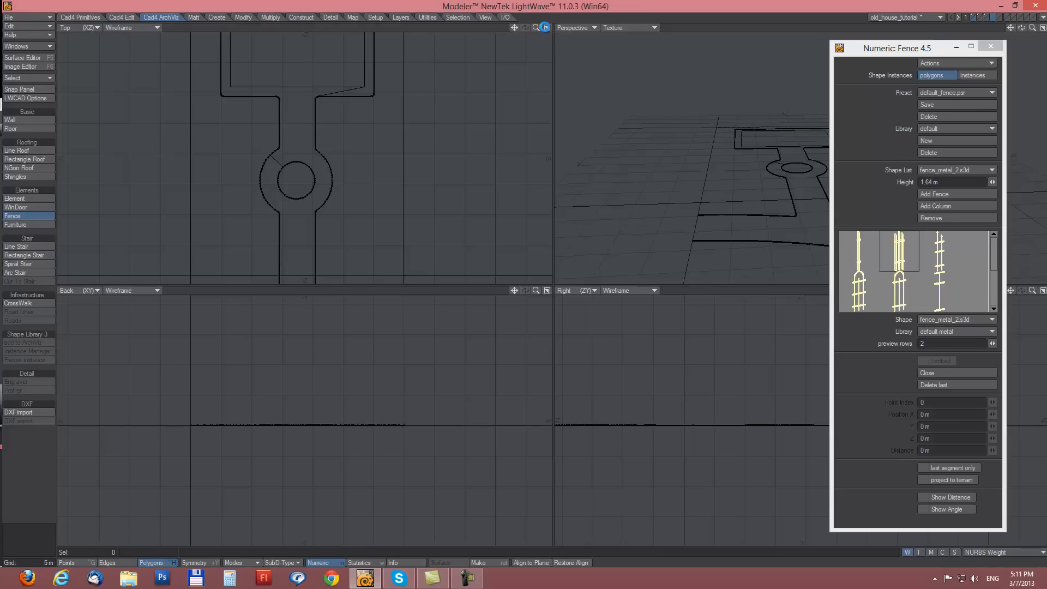
pyautogui.click(547, 27)
pyautogui.keyDown('alt'); pyautogui.moveTo(583, 298); pyautogui.dragTo(430, 204); pyautogui.keyUp('alt')
pyautogui.keyDown('ctrl'); pyautogui.keyDown('alt'); pyautogui.moveTo(305, 315); pyautogui.dragTo(376, 308); pyautogui.keyUp('alt'); pyautogui.keyUp('ctrl')
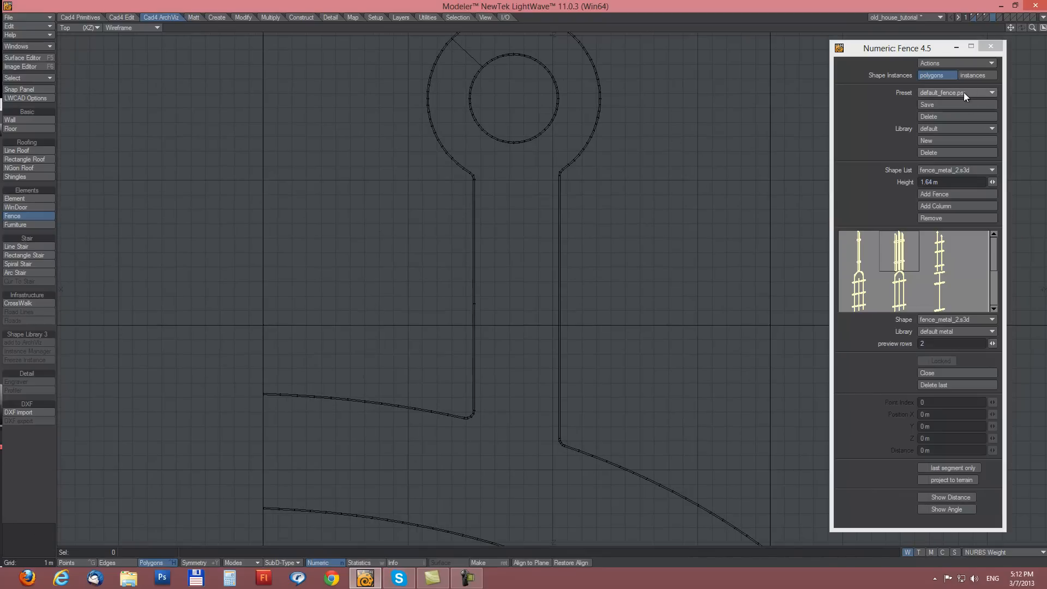
pyautogui.click(949, 93)
pyautogui.click(943, 93)
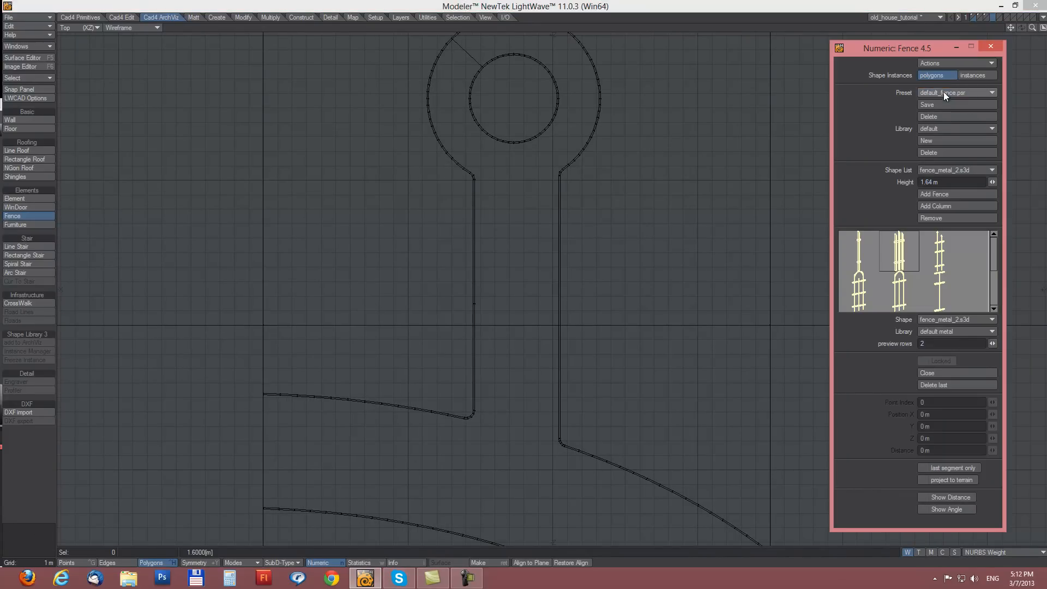
pyautogui.click(264, 326)
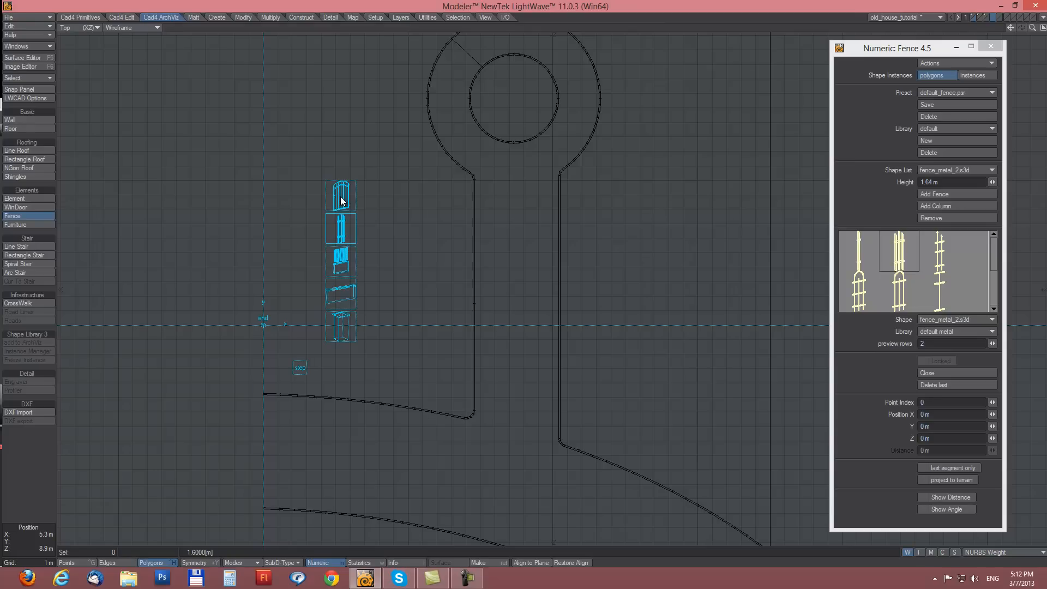
# Step: Add another fence shape to the preset and assign it gateXL_arc_2 from the default gate library
pyautogui.click(937, 194)
pyautogui.click(947, 332)
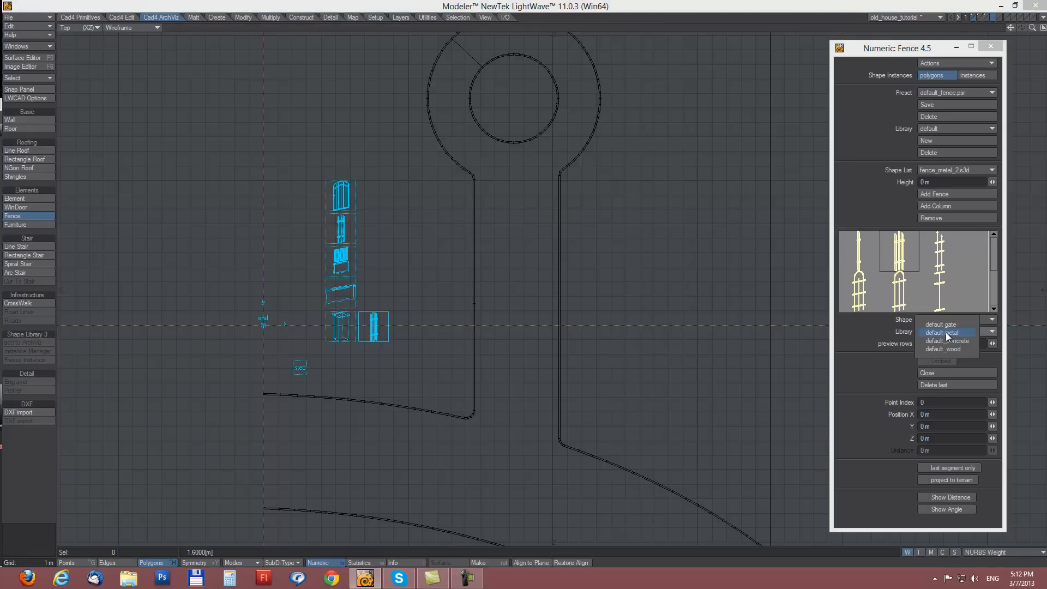
pyautogui.click(946, 325)
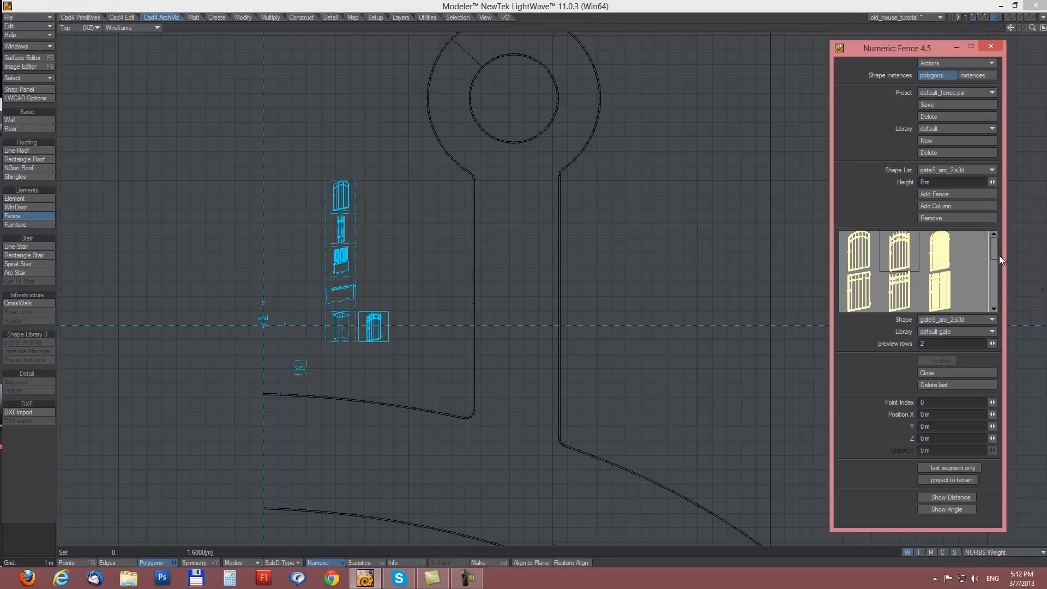
pyautogui.scroll(-1, 991, 266)
pyautogui.click(900, 282)
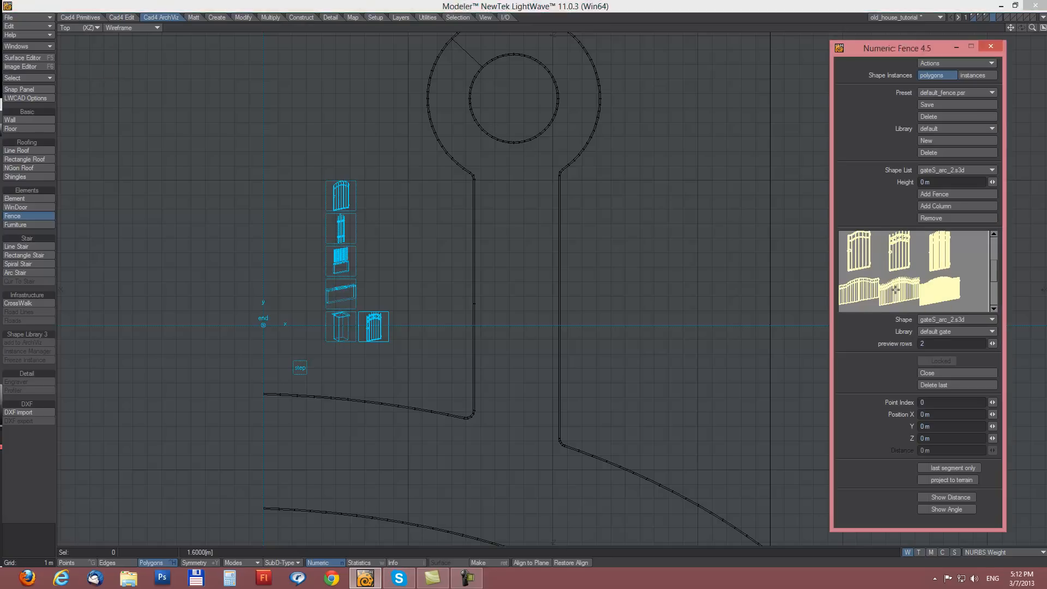
# Step: Lay two fence_concrete_2 panels, each 2.75 m long, from the origin along the plot's front boundary
pyautogui.keyDown('alt'); pyautogui.keyDown('shift'); pyautogui.moveTo(282, 285); pyautogui.dragTo(235, 281); pyautogui.keyUp('shift'); pyautogui.keyUp('alt')
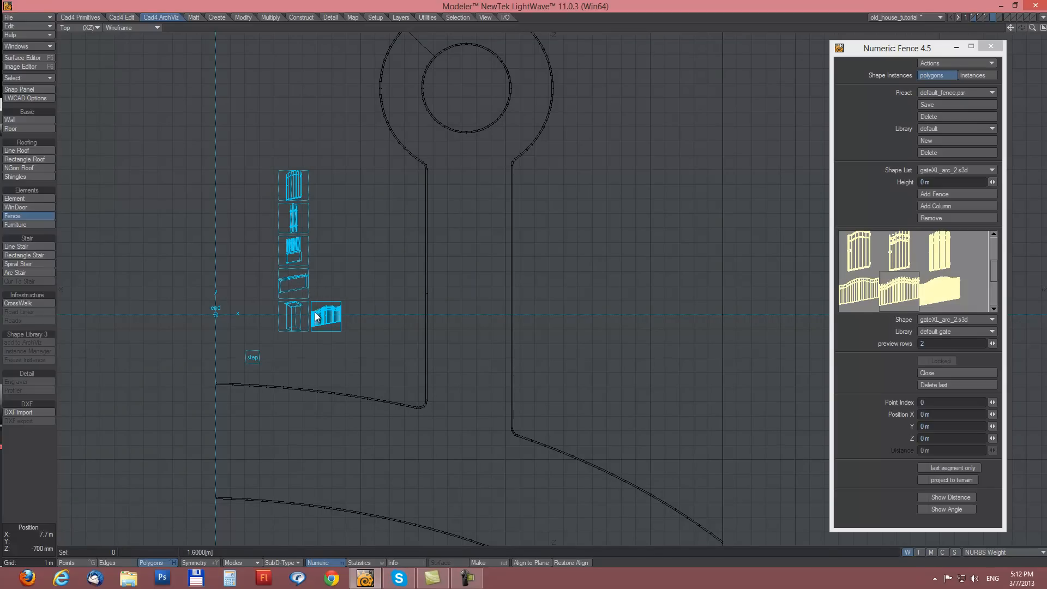
pyautogui.click(293, 283)
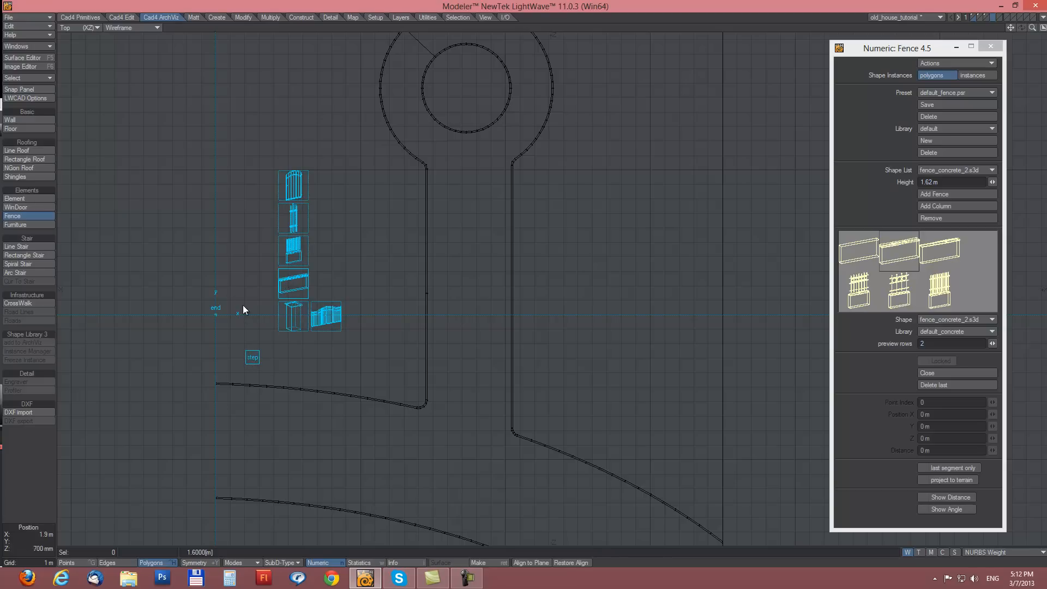
pyautogui.moveTo(251, 315); pyautogui.dragTo(298, 317)
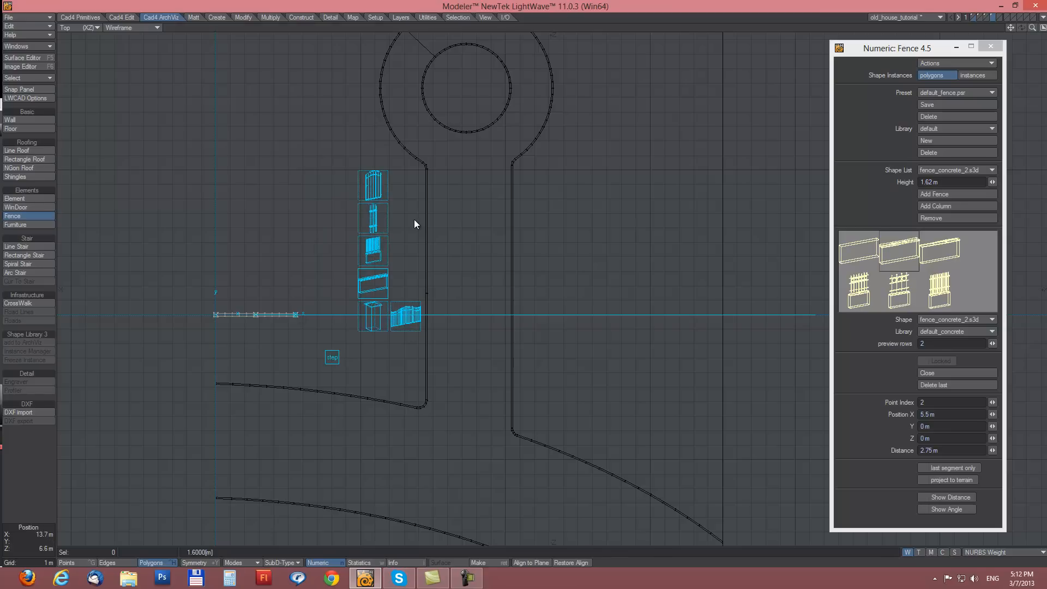
# Step: Continue the front boundary with four fence_mix_3 panels, each 2.21 m long, up to the driveway's near curb
pyautogui.click(374, 255)
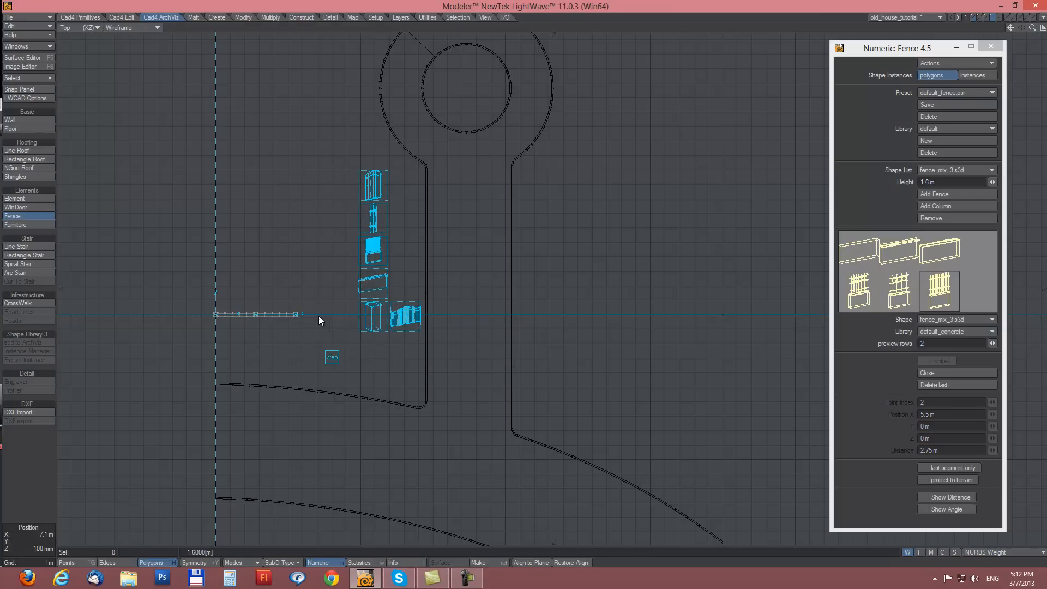
pyautogui.moveTo(318, 316); pyautogui.dragTo(329, 316)
pyautogui.click(359, 315)
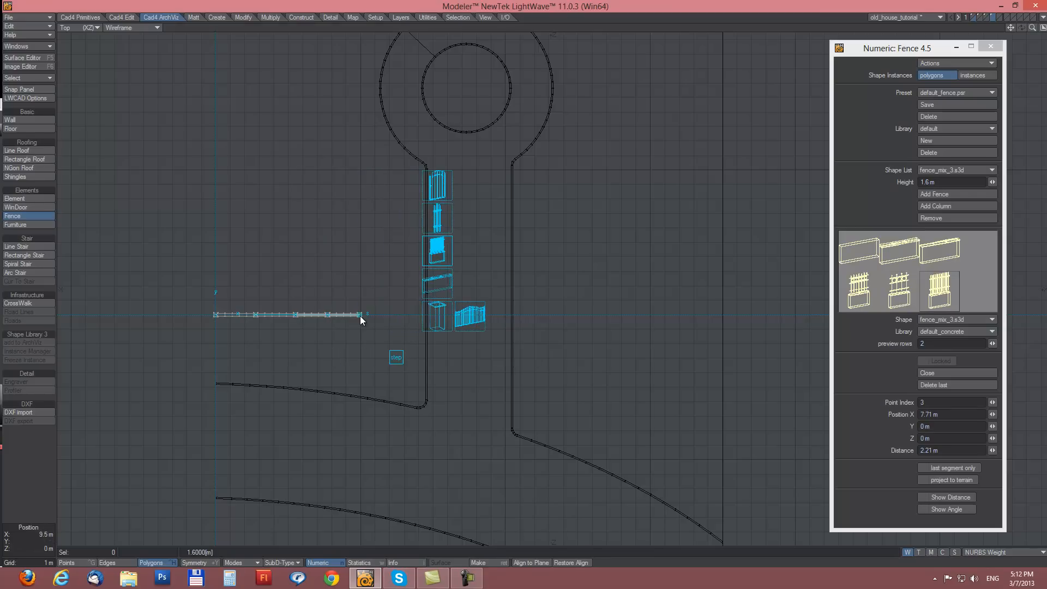
pyautogui.click(391, 315)
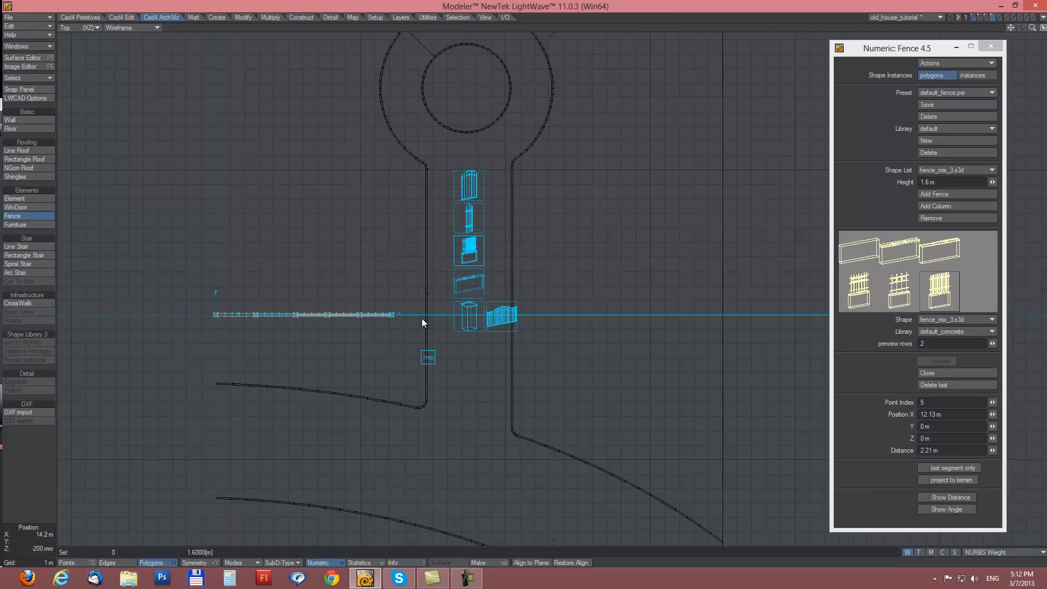
pyautogui.click(422, 315)
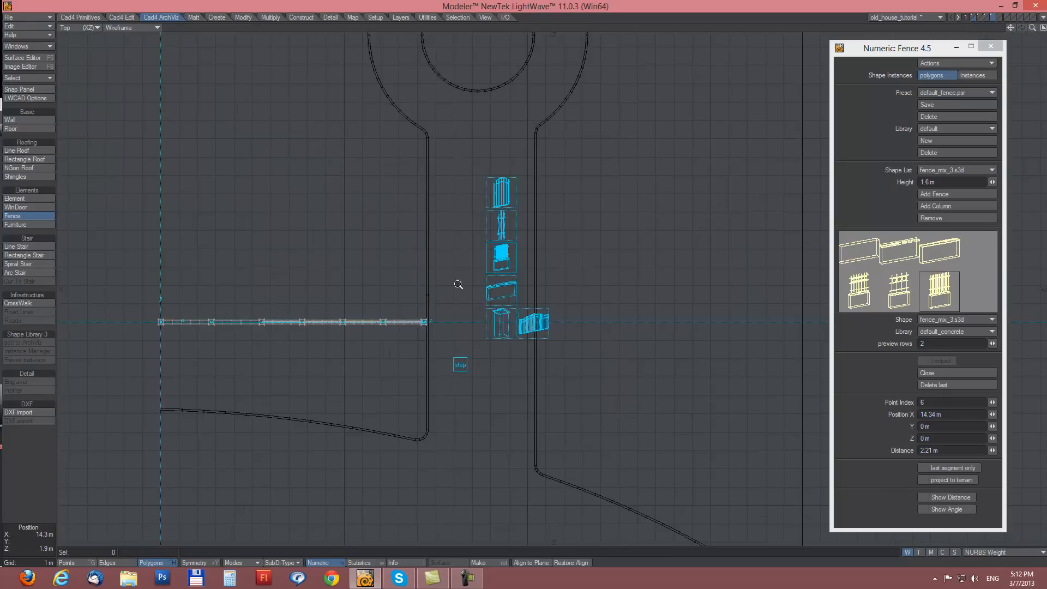
# Step: Turn off the fence step option and move the last post to X 14.5 m at the driveway curb
pyautogui.scroll(3, 439, 306)
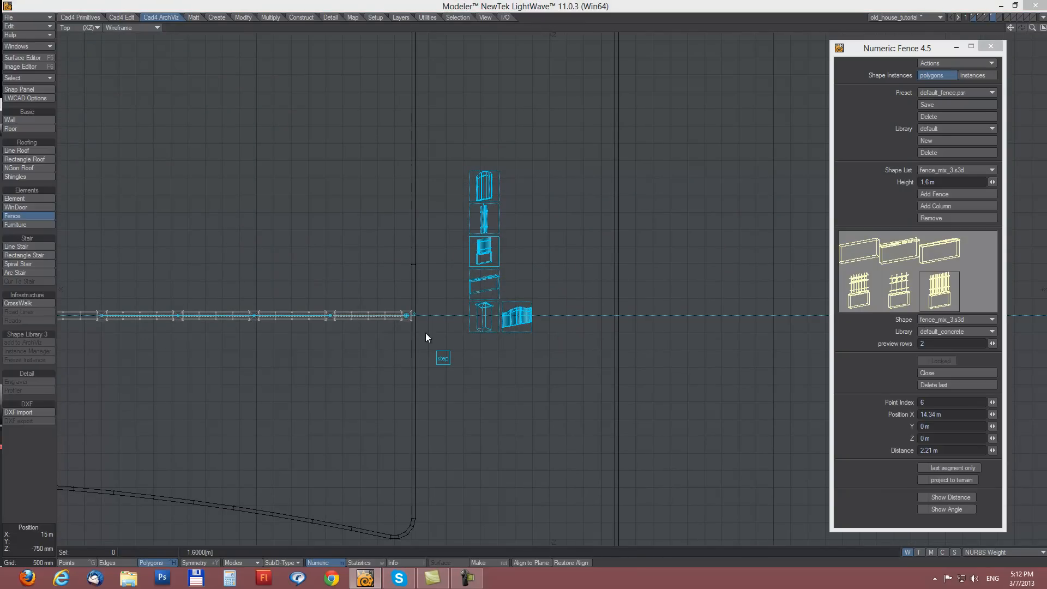
pyautogui.click(443, 357)
pyautogui.scroll(2, 436, 320)
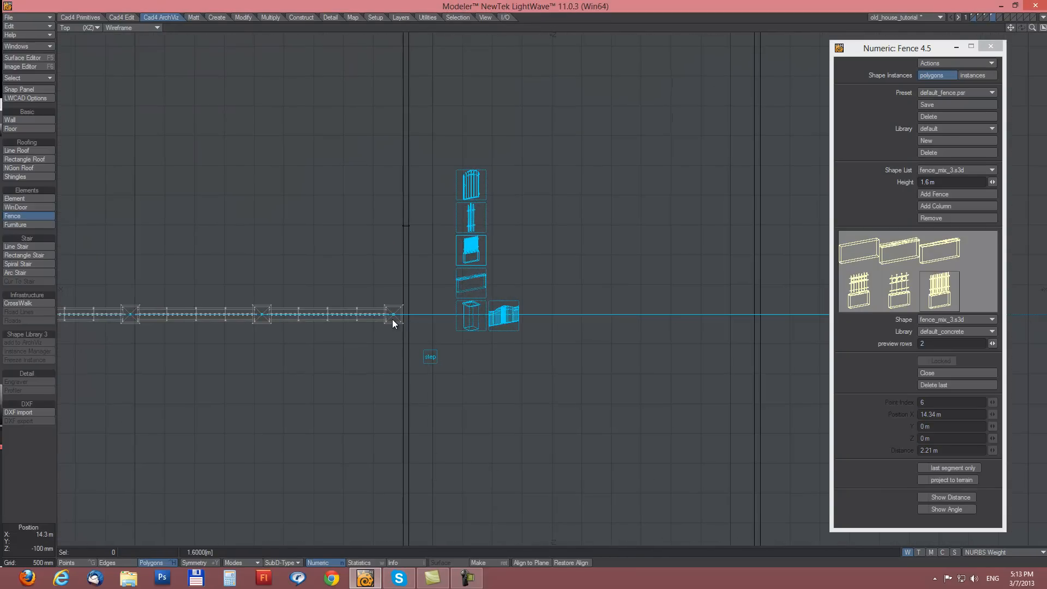
pyautogui.moveTo(394, 317); pyautogui.dragTo(403, 315)
# Step: Add a gateXL_arc_2 gate segment 4.3 m long across the driveway from the last post
pyautogui.scroll(-2, 597, 252)
pyautogui.keyDown('alt'); pyautogui.moveTo(610, 260); pyautogui.dragTo(469, 274); pyautogui.keyUp('alt')
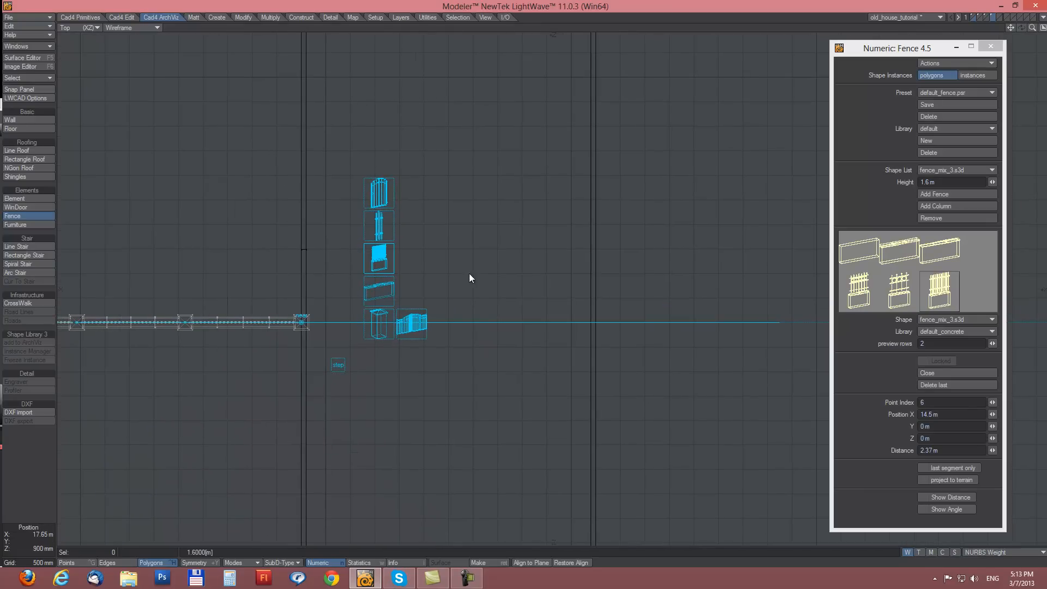
pyautogui.click(410, 328)
pyautogui.moveTo(329, 330); pyautogui.dragTo(516, 326)
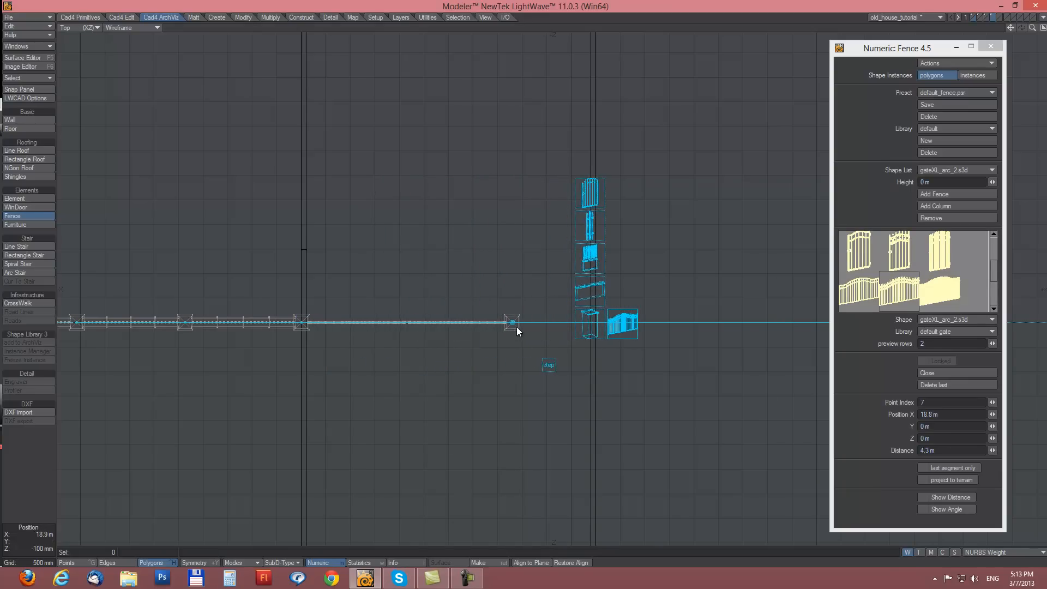
# Step: Close the Fence settings and add the small arched gate between the large gate's end post and the driveway's far curb
pyautogui.press('0')
pyautogui.keyDown('alt'); pyautogui.keyDown('shift'); pyautogui.moveTo(764, 202); pyautogui.dragTo(789, 227); pyautogui.keyUp('shift'); pyautogui.keyUp('alt')
pyautogui.keyDown('alt'); pyautogui.moveTo(560, 226); pyautogui.dragTo(842, 210); pyautogui.keyUp('alt')
pyautogui.click(990, 47)
pyautogui.keyDown('alt'); pyautogui.moveTo(309, 168); pyautogui.dragTo(296, 164); pyautogui.keyUp('alt')
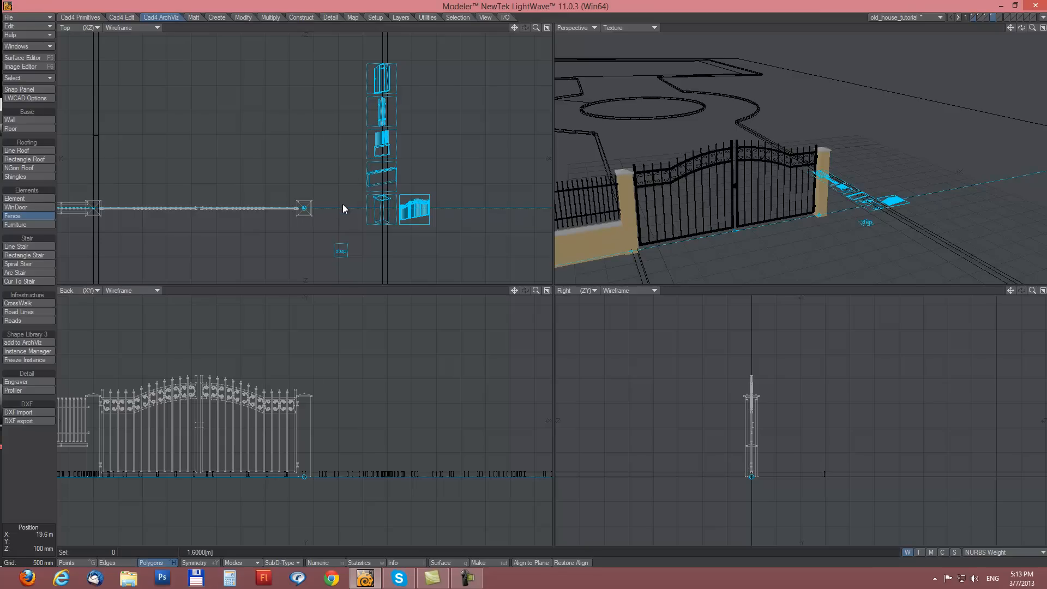
pyautogui.click(378, 77)
pyautogui.moveTo(341, 208); pyautogui.dragTo(388, 208)
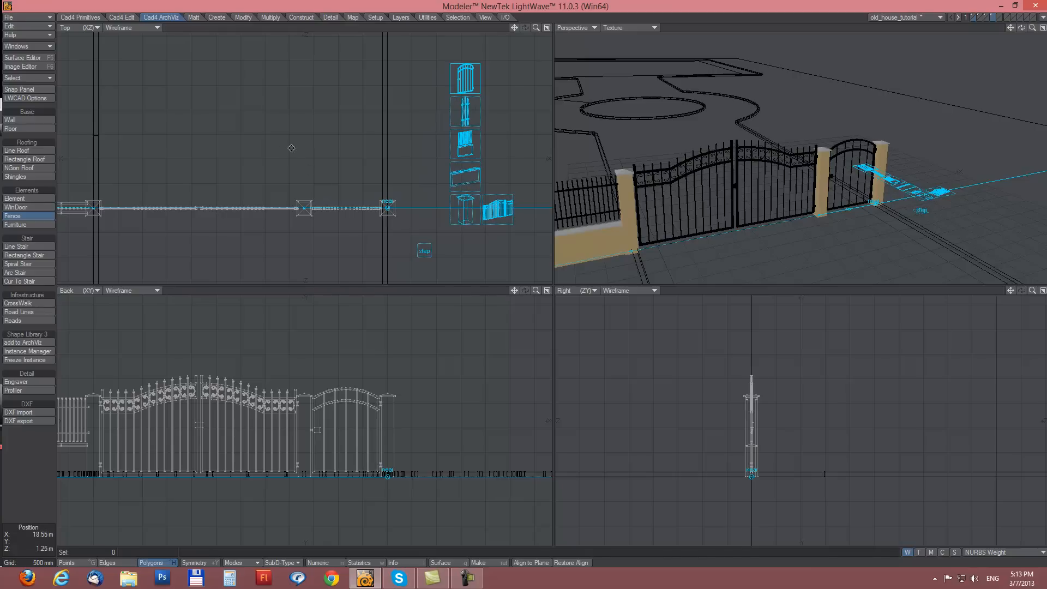
# Step: Extend the front fence beyond the small gate with two fence_mix_3 panels
pyautogui.keyDown('alt'); pyautogui.moveTo(291, 147); pyautogui.dragTo(268, 149); pyautogui.keyUp('alt')
pyautogui.keyDown('alt'); pyautogui.moveTo(131, 160); pyautogui.dragTo(345, 163); pyautogui.keyUp('alt')
pyautogui.keyDown('alt'); pyautogui.moveTo(427, 158); pyautogui.dragTo(284, 119); pyautogui.keyUp('alt')
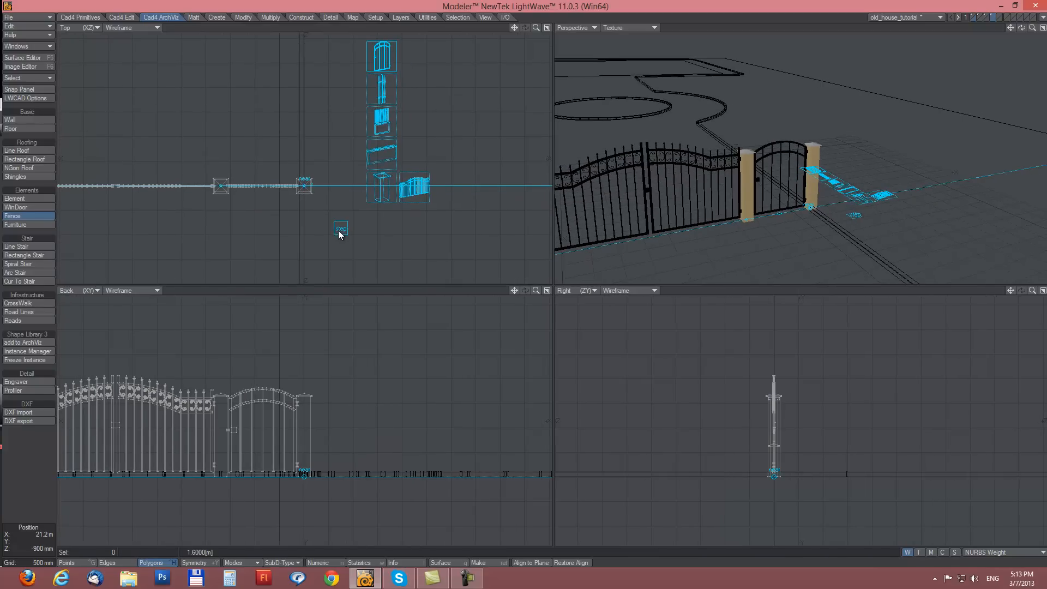
pyautogui.click(382, 122)
pyautogui.moveTo(346, 187); pyautogui.dragTo(245, 219)
pyautogui.moveTo(337, 217); pyautogui.dragTo(288, 211)
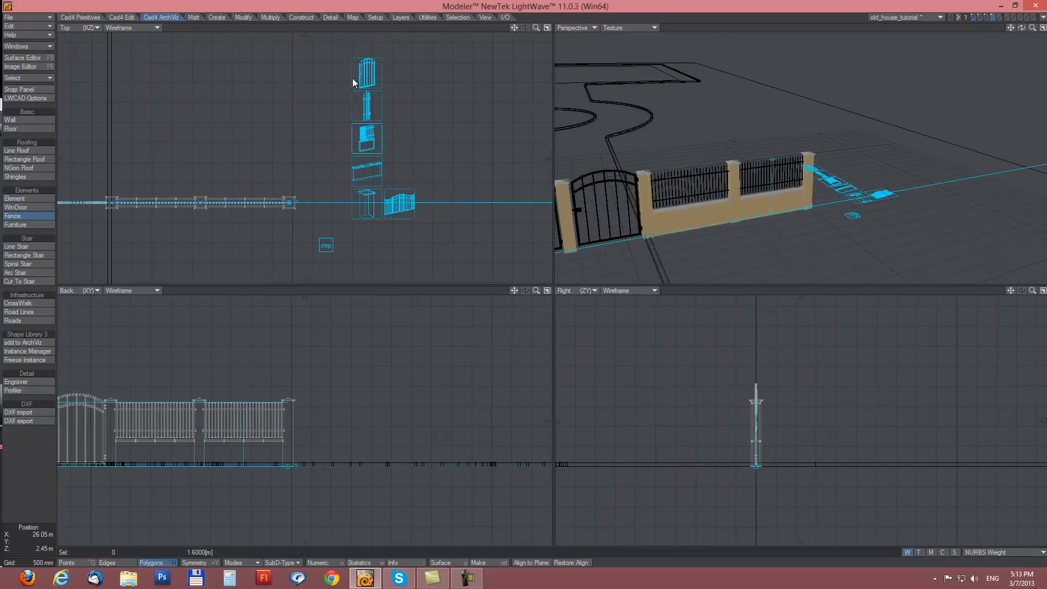
# Step: Continue the front fence with four fence_metal_2 panels toward the plot's right corner
pyautogui.click(364, 105)
pyautogui.moveTo(315, 208); pyautogui.dragTo(380, 212)
pyautogui.keyDown('alt'); pyautogui.moveTo(407, 166); pyautogui.dragTo(293, 173); pyautogui.keyUp('alt')
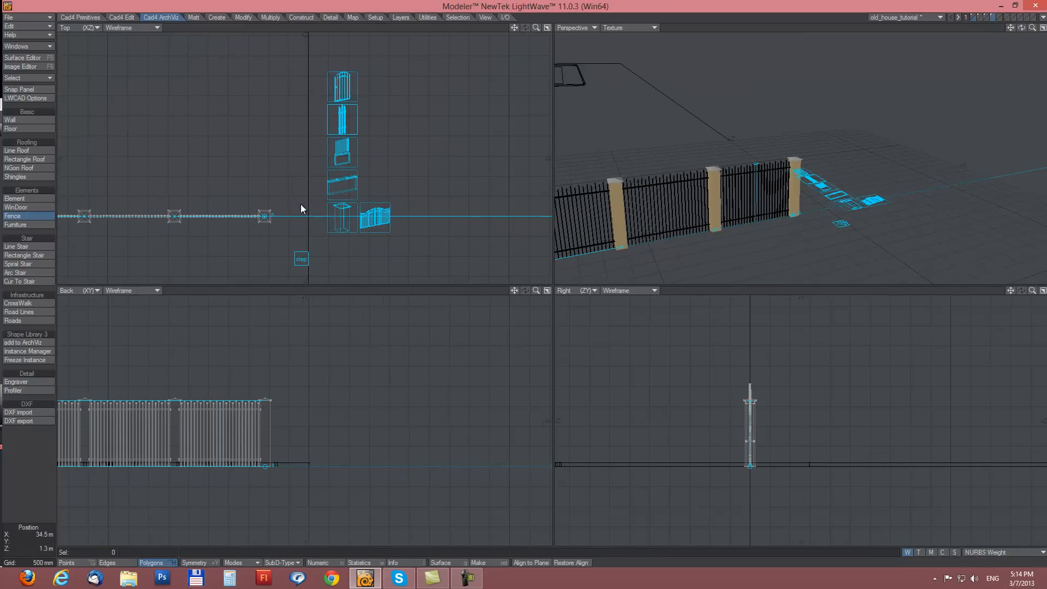
# Step: Add one fence_concrete_2 panel and align its end post with the plot's front-right corner
pyautogui.keyDown('alt'); pyautogui.moveTo(755, 183); pyautogui.dragTo(842, 121); pyautogui.keyUp('alt')
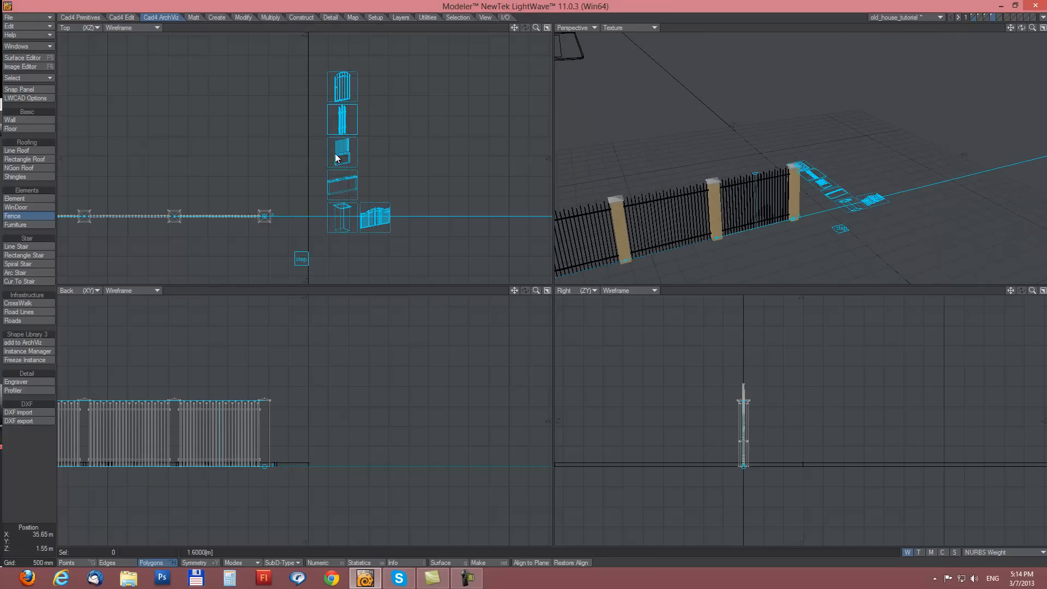
pyautogui.click(339, 180)
pyautogui.moveTo(274, 217); pyautogui.dragTo(344, 219)
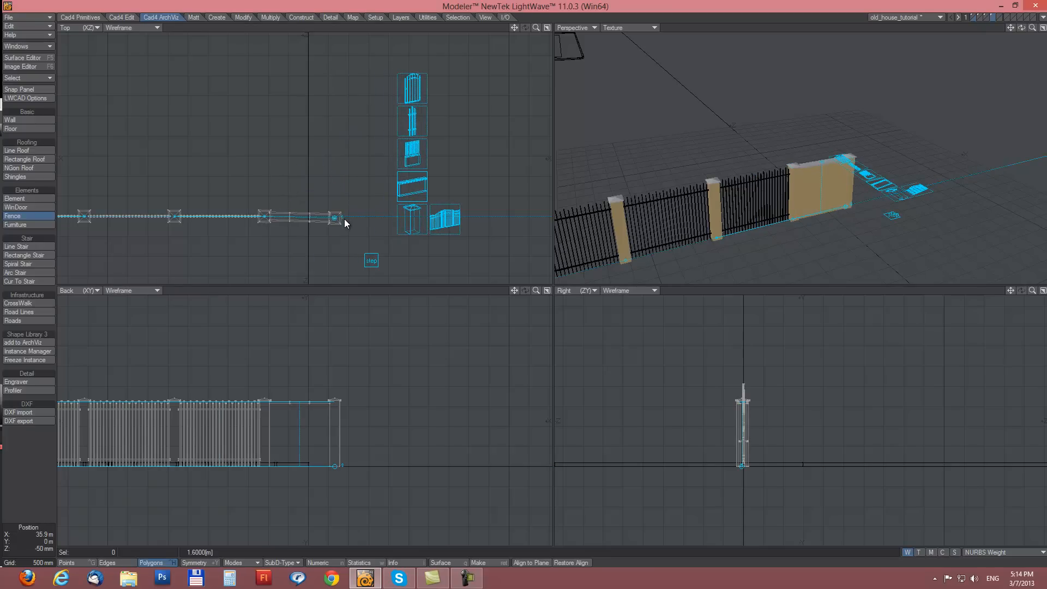
pyautogui.keyDown('alt'); pyautogui.moveTo(930, 159); pyautogui.dragTo(813, 153); pyautogui.keyUp('alt')
pyautogui.moveTo(338, 219); pyautogui.dragTo(311, 217)
# Step: Extend the concrete fence panel by panel along the plot's right boundary to the back corner
pyautogui.click(337, 263)
pyautogui.keyDown('ctrl'); pyautogui.keyDown('alt'); pyautogui.moveTo(352, 134); pyautogui.dragTo(292, 129); pyautogui.keyUp('alt'); pyautogui.keyUp('ctrl')
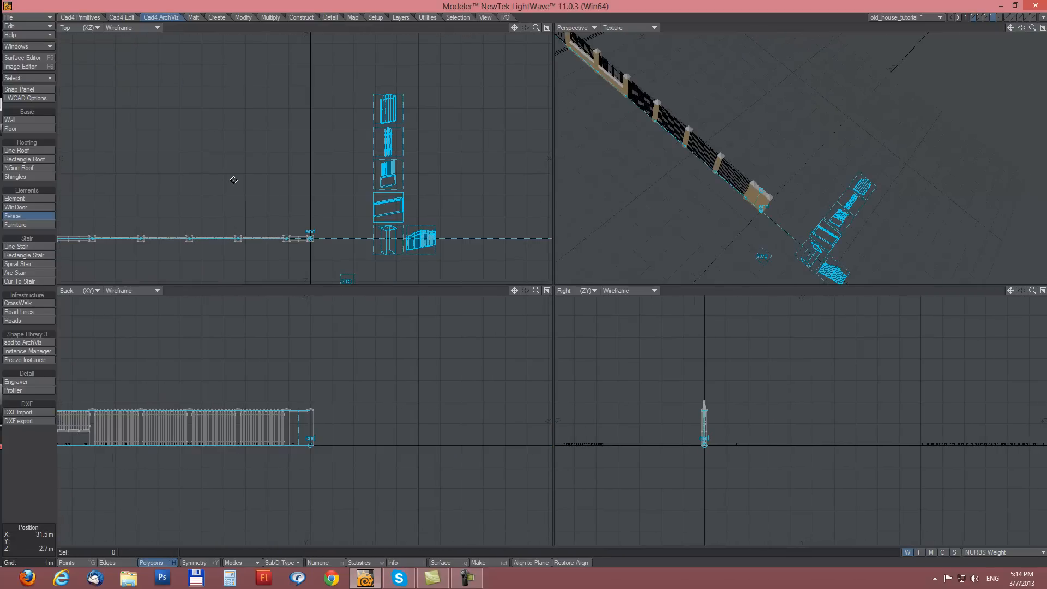
pyautogui.press('Up')
pyautogui.keyDown('alt'); pyautogui.moveTo(386, 149); pyautogui.dragTo(388, 209); pyautogui.keyUp('alt')
pyautogui.press('Up')
pyautogui.press('Up')
pyautogui.keyDown('alt'); pyautogui.moveTo(364, 117); pyautogui.dragTo(388, 209); pyautogui.keyUp('alt')
pyautogui.press('Up')
pyautogui.keyDown('alt'); pyautogui.moveTo(313, 128); pyautogui.dragTo(309, 186); pyautogui.keyUp('alt')
pyautogui.press('Up')
pyautogui.keyDown('alt'); pyautogui.moveTo(312, 82); pyautogui.dragTo(313, 184); pyautogui.keyUp('alt')
pyautogui.press('Up')
pyautogui.keyDown('alt'); pyautogui.moveTo(318, 117); pyautogui.dragTo(316, 179); pyautogui.keyUp('alt')
pyautogui.press('Up')
pyautogui.keyDown('alt'); pyautogui.moveTo(318, 72); pyautogui.dragTo(315, 178); pyautogui.keyUp('alt')
pyautogui.press('Up')
pyautogui.press('Up')
pyautogui.keyDown('alt'); pyautogui.moveTo(306, 45); pyautogui.dragTo(315, 160); pyautogui.keyUp('alt')
pyautogui.press('Up')
pyautogui.keyDown('alt'); pyautogui.moveTo(305, 77); pyautogui.dragTo(313, 124); pyautogui.keyUp('alt')
pyautogui.press('Up')
pyautogui.press('Up')
pyautogui.press('Up')
pyautogui.keyDown('alt'); pyautogui.moveTo(302, 35); pyautogui.dragTo(312, 133); pyautogui.keyUp('alt')
pyautogui.press('Up')
pyautogui.press('Up')
pyautogui.press('Up')
# Step: Continue the concrete fence panel by panel along the plot's back boundary to the back-left corner
pyautogui.keyDown('alt'); pyautogui.moveTo(207, 141); pyautogui.dragTo(336, 160); pyautogui.keyUp('alt')
pyautogui.press('Left')
pyautogui.press('Left')
pyautogui.press('Left')
pyautogui.keyDown('alt'); pyautogui.moveTo(203, 88); pyautogui.dragTo(310, 110); pyautogui.keyUp('alt')
pyautogui.press('Left')
pyautogui.keyDown('alt'); pyautogui.moveTo(242, 87); pyautogui.dragTo(312, 107); pyautogui.keyUp('alt')
pyautogui.click(311, 210)
pyautogui.keyDown('alt'); pyautogui.moveTo(204, 94); pyautogui.dragTo(338, 85); pyautogui.keyUp('alt')
pyautogui.click(318, 208)
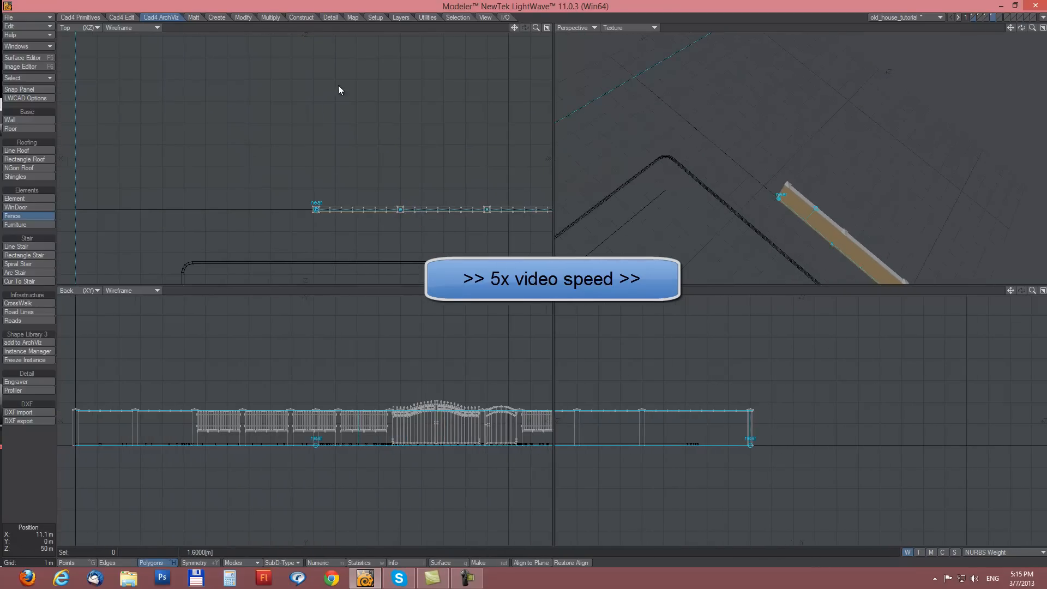
pyautogui.click(230, 208)
pyautogui.keyDown('alt'); pyautogui.moveTo(226, 147); pyautogui.dragTo(362, 158); pyautogui.keyUp('alt')
pyautogui.click(277, 219)
pyautogui.click(215, 220)
# Step: Continue the concrete fence panel by panel down the plot's left boundary to just short of the starting post
pyautogui.keyDown('alt'); pyautogui.moveTo(322, 262); pyautogui.dragTo(364, 102); pyautogui.keyUp('alt')
pyautogui.click(262, 191)
pyautogui.click(262, 191)
pyautogui.keyDown('alt'); pyautogui.moveTo(334, 136); pyautogui.dragTo(351, 85); pyautogui.keyUp('alt')
pyautogui.click(279, 205)
pyautogui.keyDown('alt'); pyautogui.moveTo(354, 248); pyautogui.dragTo(339, 126); pyautogui.keyUp('alt')
pyautogui.click(264, 147)
pyautogui.click(264, 277)
pyautogui.keyDown('alt'); pyautogui.moveTo(328, 209); pyautogui.dragTo(338, 136); pyautogui.keyUp('alt')
pyautogui.click(281, 216)
pyautogui.click(293, 169)
pyautogui.keyDown('alt'); pyautogui.moveTo(327, 246); pyautogui.dragTo(335, 141); pyautogui.keyUp('alt')
pyautogui.click(273, 228)
pyautogui.keyDown('alt'); pyautogui.moveTo(334, 246); pyautogui.dragTo(333, 123); pyautogui.keyUp('alt')
pyautogui.click(273, 171)
pyautogui.click(273, 236)
pyautogui.keyDown('alt'); pyautogui.moveTo(332, 273); pyautogui.dragTo(331, 123); pyautogui.keyUp('alt')
pyautogui.click(280, 146)
pyautogui.moveTo(279, 145); pyautogui.dragTo(273, 142)
pyautogui.click(273, 160)
pyautogui.keyDown('alt'); pyautogui.moveTo(330, 176); pyautogui.dragTo(330, 129); pyautogui.keyUp('alt')
pyautogui.click(274, 187)
pyautogui.keyDown('alt'); pyautogui.moveTo(317, 195); pyautogui.dragTo(347, 129); pyautogui.keyUp('alt')
pyautogui.click(302, 187)
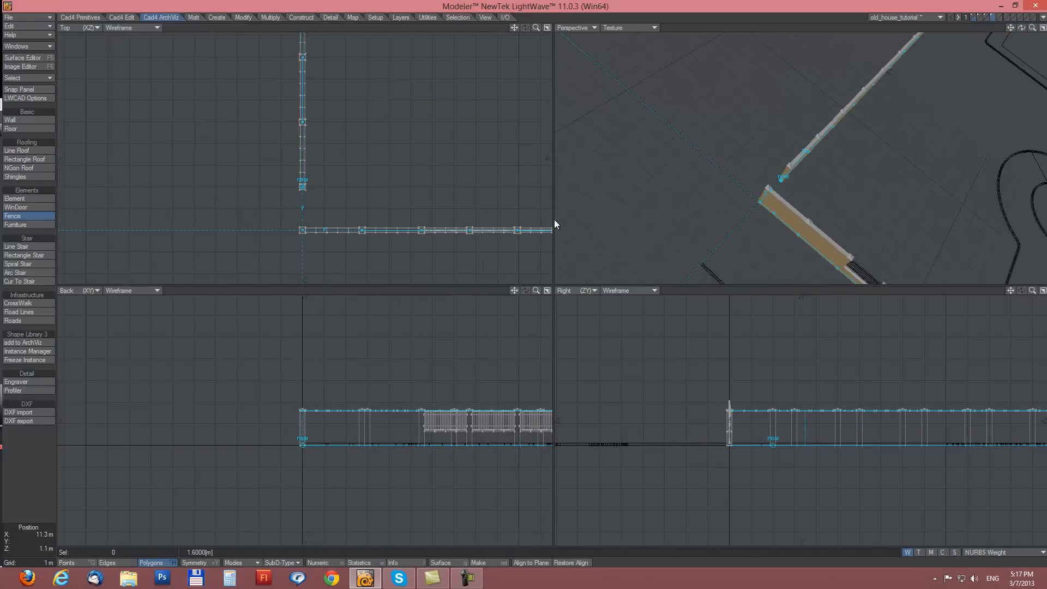
# Step: Close the fence path into a loop at its starting post and dismiss the Fence settings
pyautogui.press('n')
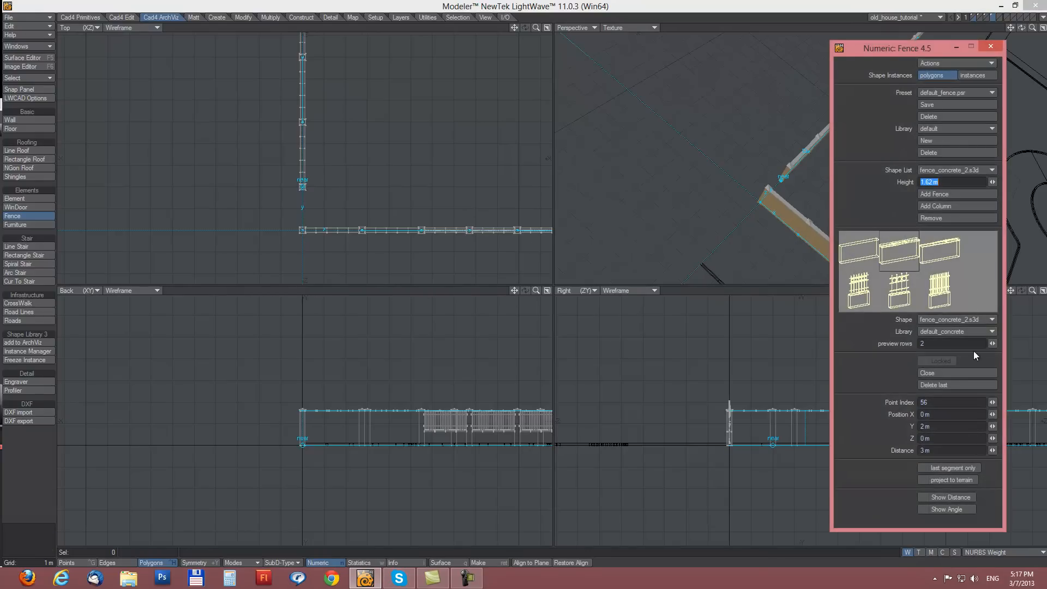
pyautogui.click(935, 374)
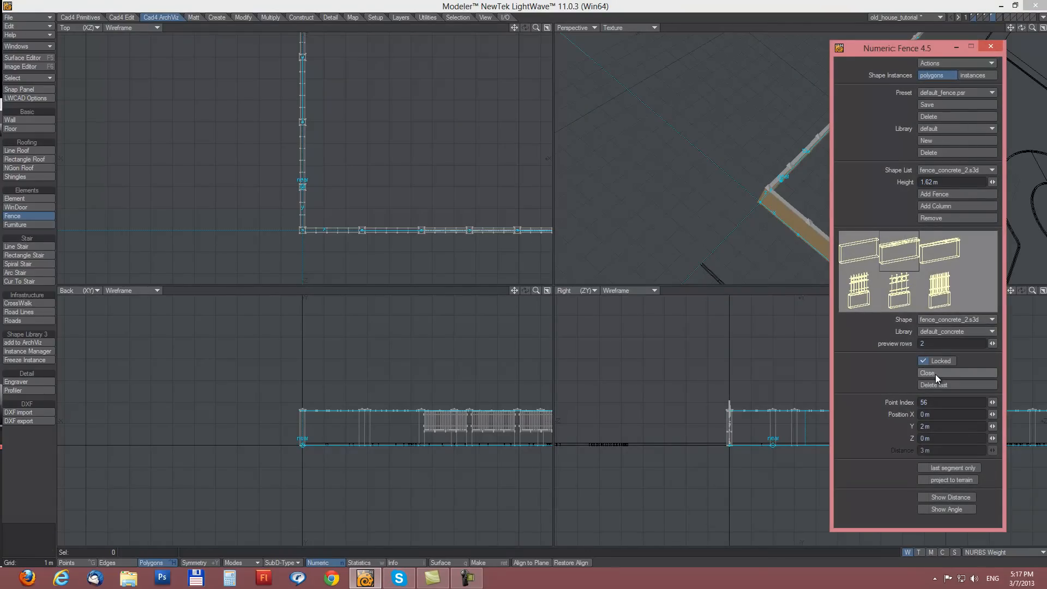
pyautogui.click(992, 48)
# Step: View the whole fence in a maximized Perspective view and switch its shape instances from polygons to instances
pyautogui.click(1042, 27)
pyautogui.press('a')
pyautogui.keyDown('alt'); pyautogui.moveTo(586, 395); pyautogui.dragTo(493, 226); pyautogui.keyUp('alt')
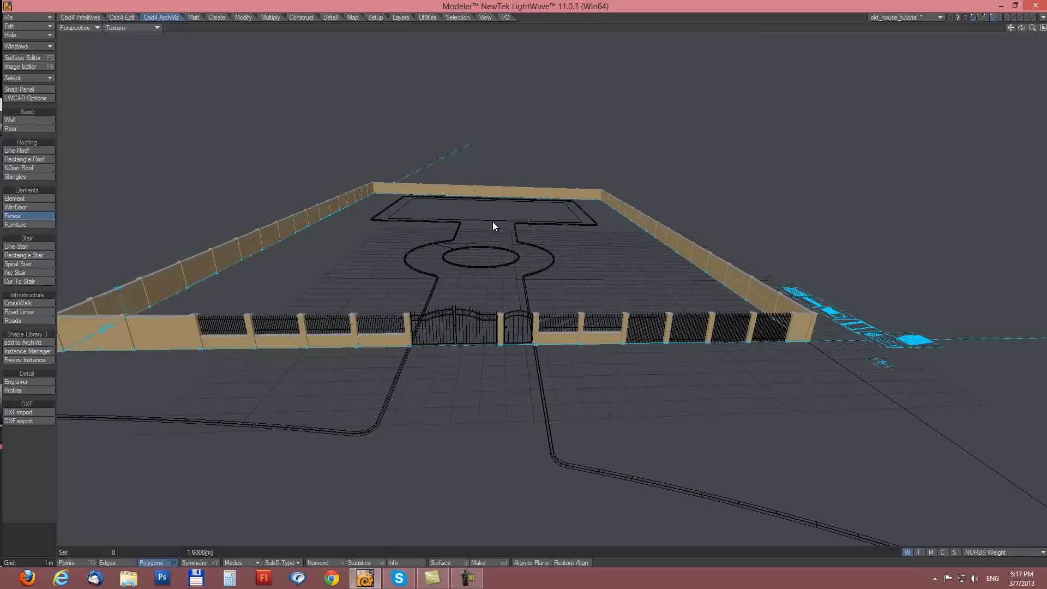
pyautogui.press('n')
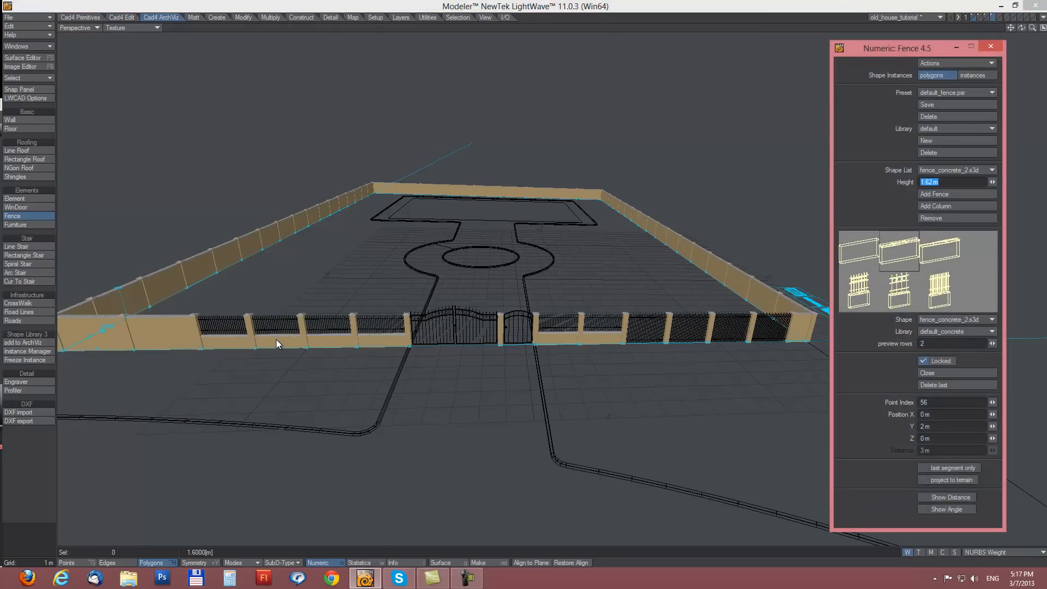
pyautogui.click(971, 76)
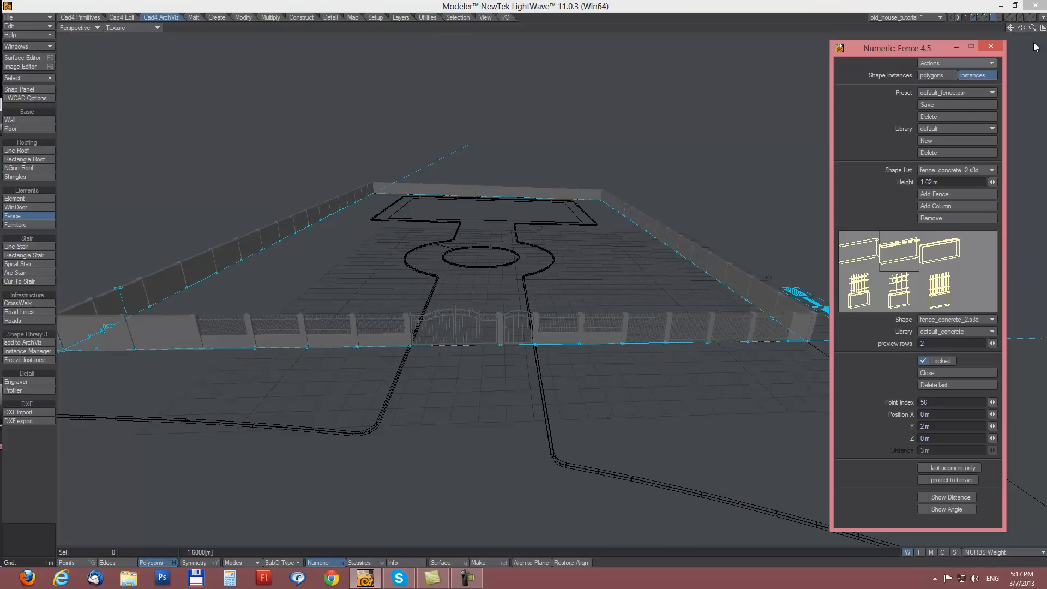
# Step: Close the Fence settings and finish the fence
pyautogui.click(990, 46)
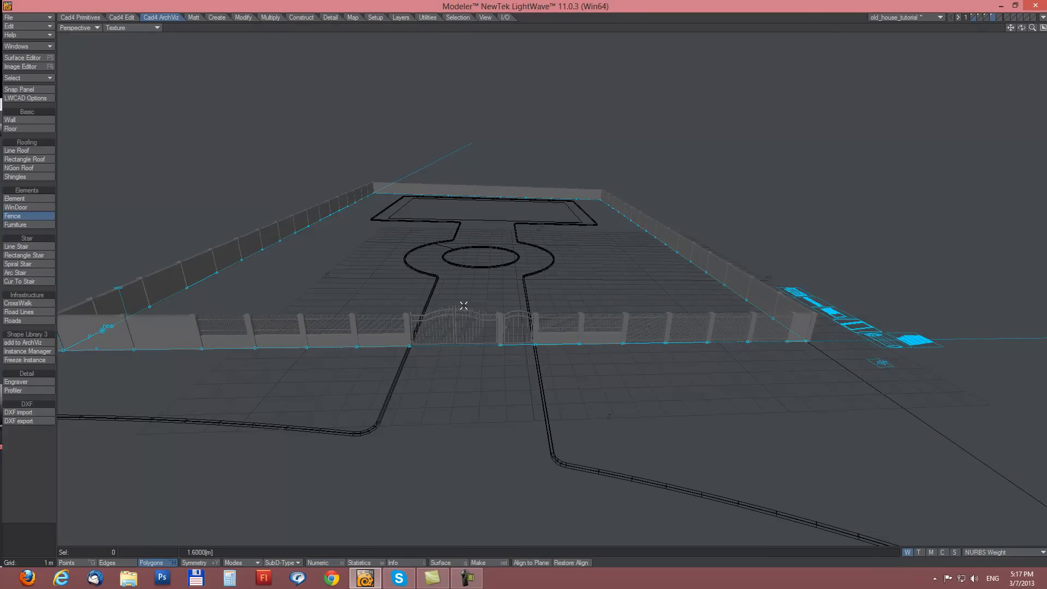
pyautogui.press('space')
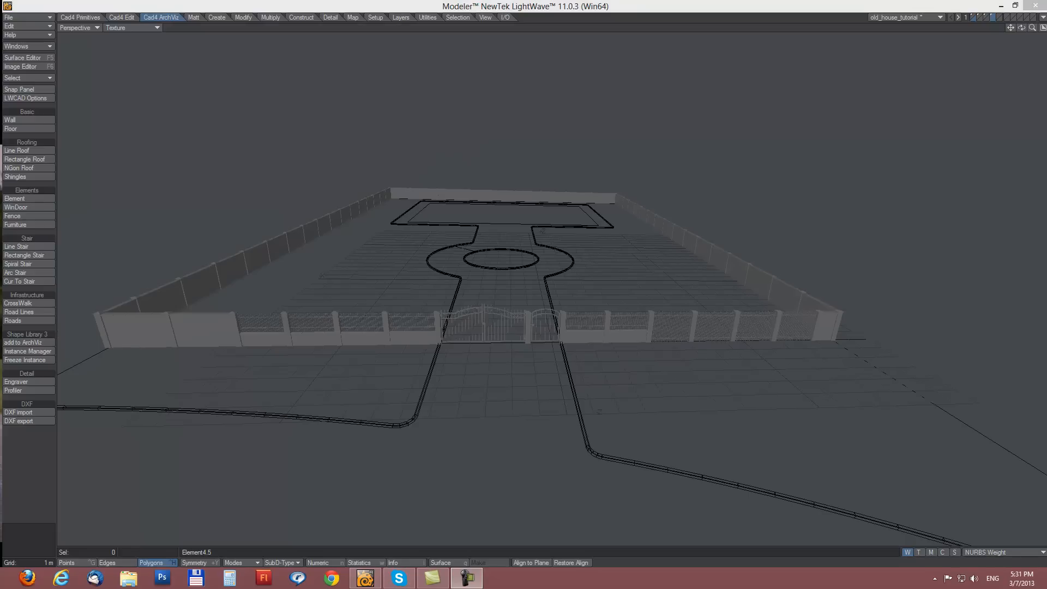
# Step: Swap the twelve front fence panels beside the gates for the default_concrete shape with a circle-patterned railing on a low wall, using Instance Manager
pyautogui.click(17, 272)
pyautogui.click(202, 327)
pyautogui.click(140, 330)
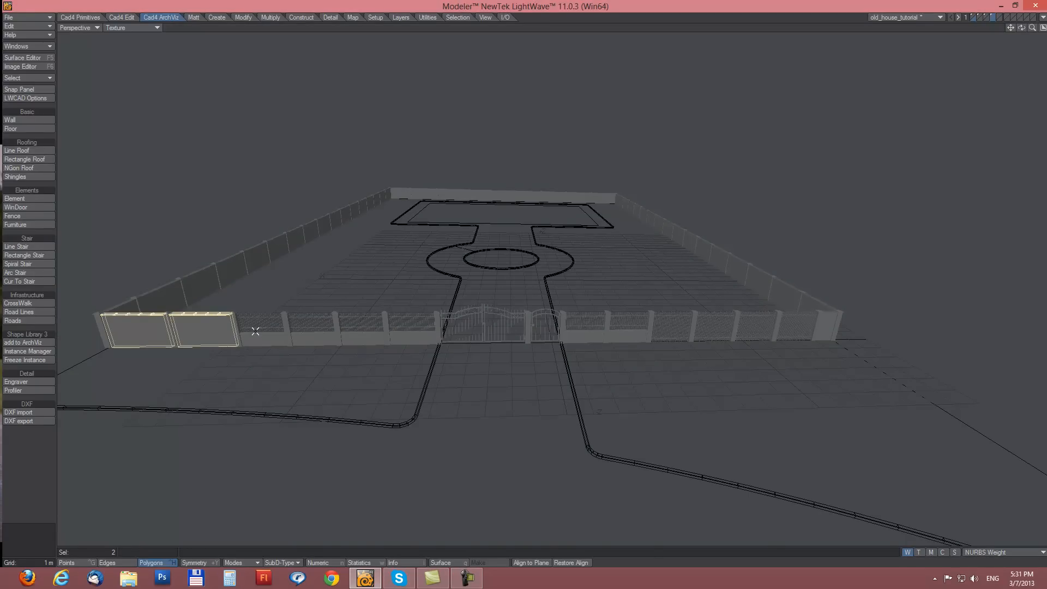
pyautogui.click(327, 330)
pyautogui.click(259, 325)
pyautogui.click(351, 322)
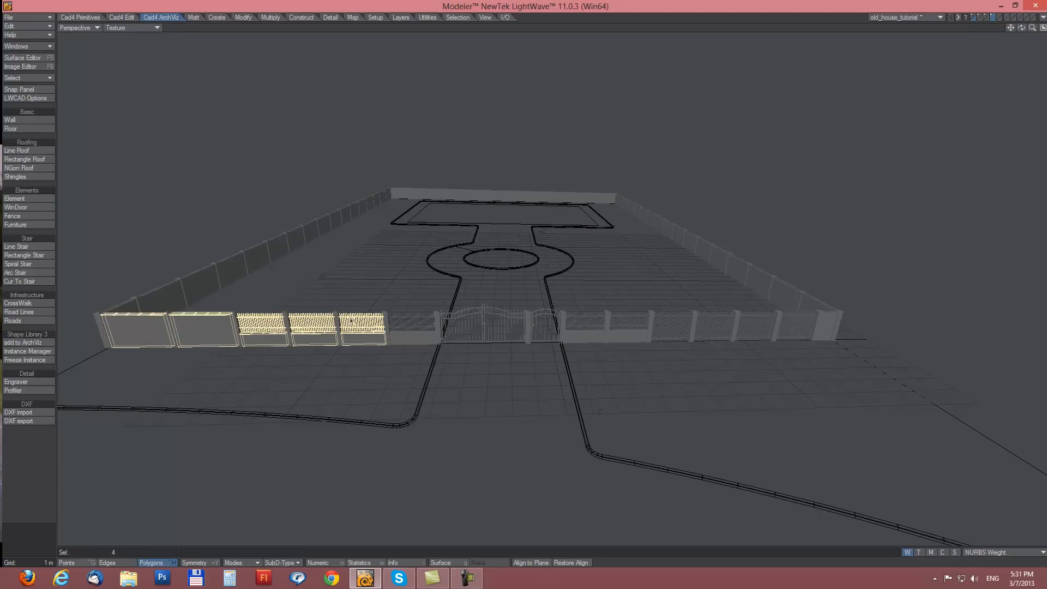
pyautogui.click(586, 319)
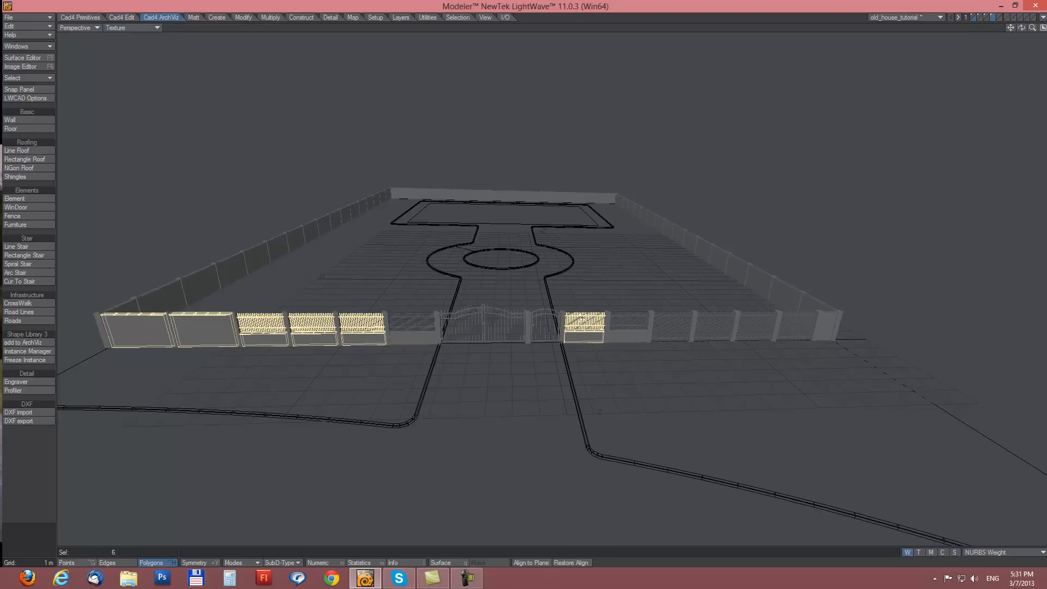
pyautogui.click(634, 312)
pyautogui.click(668, 322)
pyautogui.click(721, 316)
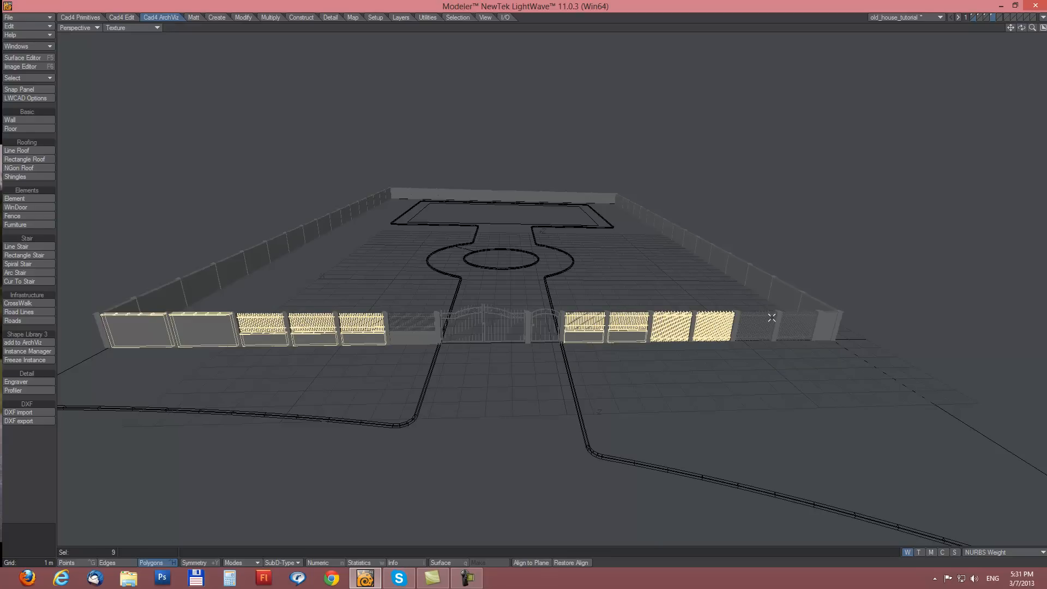
pyautogui.click(771, 317)
pyautogui.click(805, 318)
pyautogui.click(411, 318)
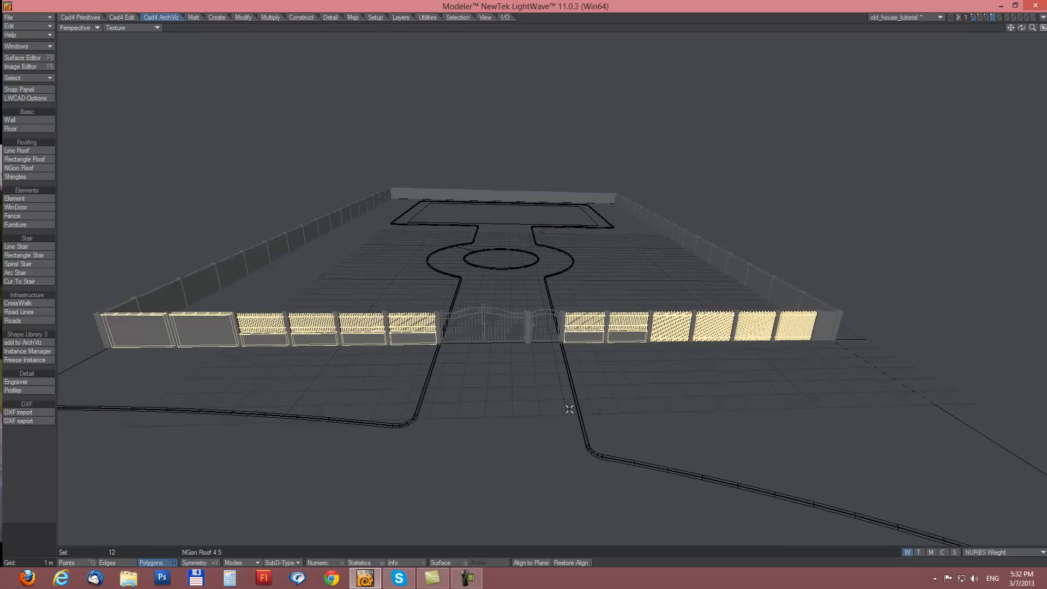
pyautogui.press('n')
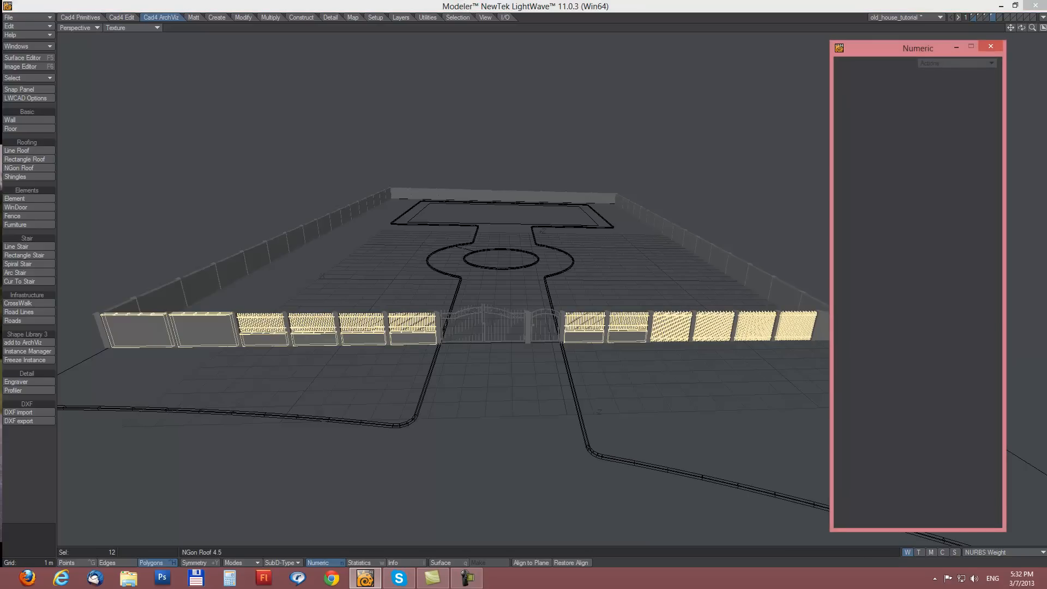
pyautogui.click(39, 353)
pyautogui.click(901, 247)
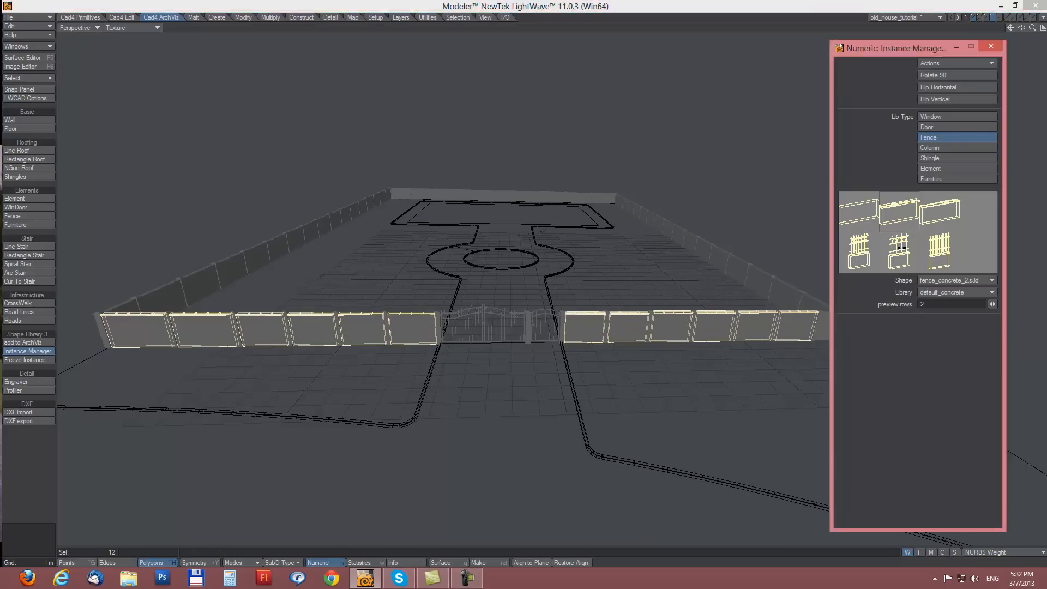
pyautogui.press('space')
pyautogui.click(29, 545)
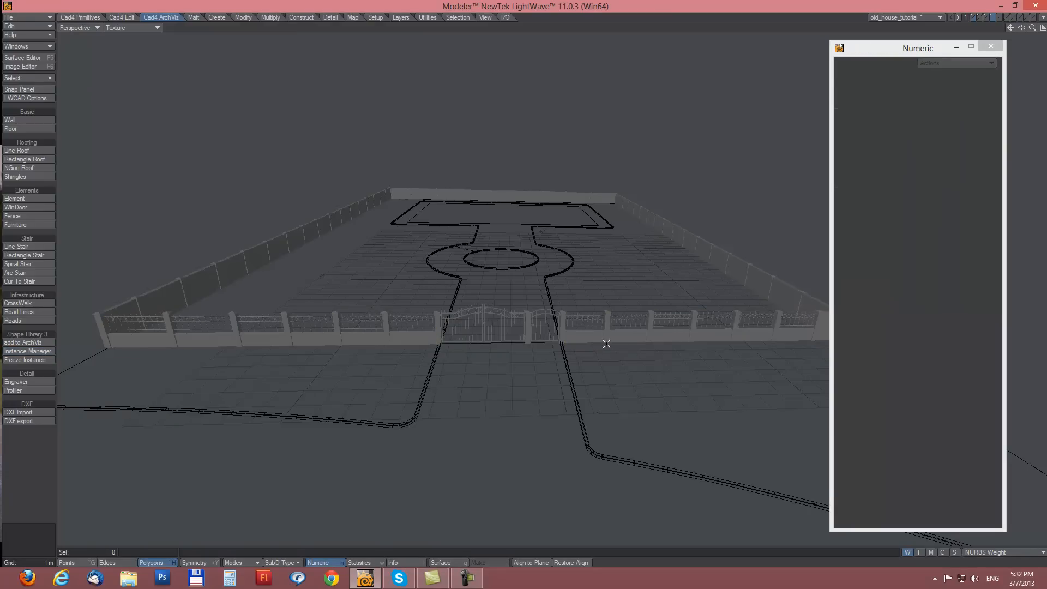
# Step: Swap the small pedestrian gate for the gateS_arc_2.s3d shape from the default gate library with Instance Manager
pyautogui.click(547, 316)
pyautogui.keyDown('ctrl'); pyautogui.keyDown('alt'); pyautogui.moveTo(526, 300); pyautogui.dragTo(565, 310); pyautogui.keyUp('alt'); pyautogui.keyUp('ctrl')
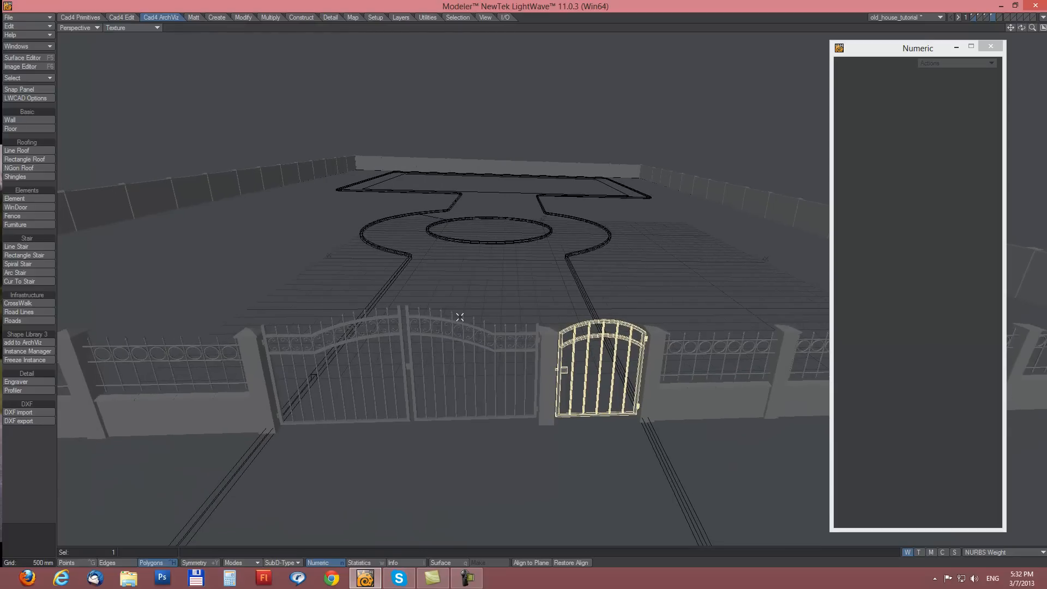
pyautogui.click(27, 351)
pyautogui.click(895, 233)
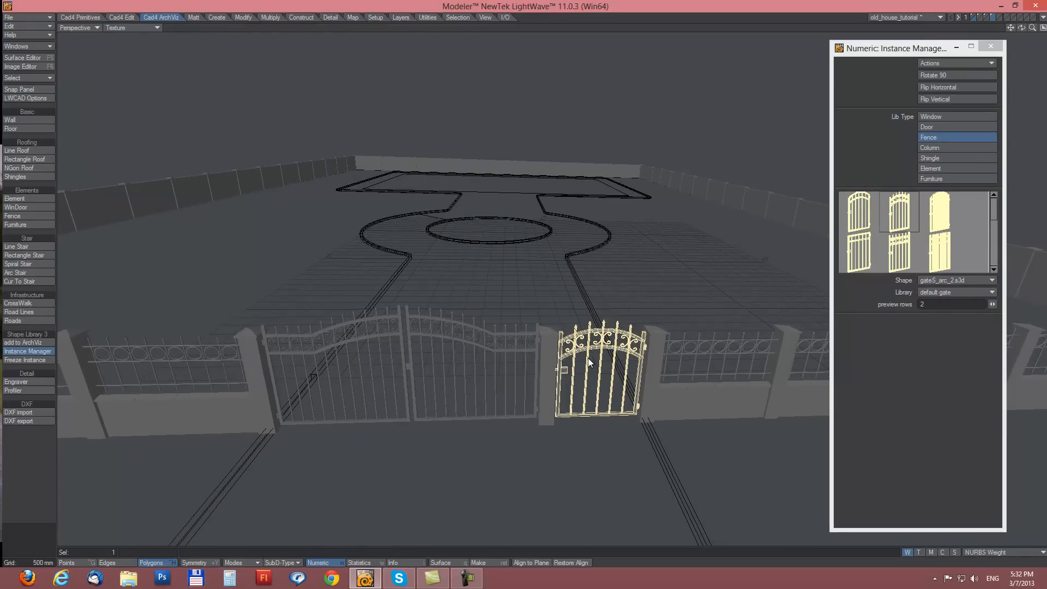
pyautogui.scroll(-4, 619, 343)
pyautogui.press('space')
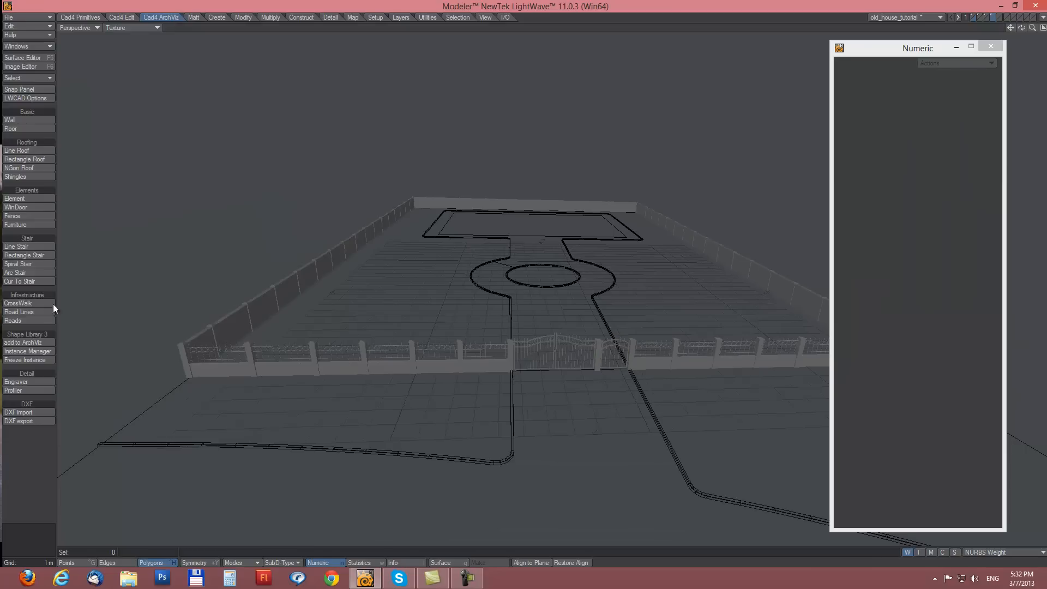
# Step: Freeze all the fence instances into real geometry and close the numeric settings
pyautogui.click(24, 360)
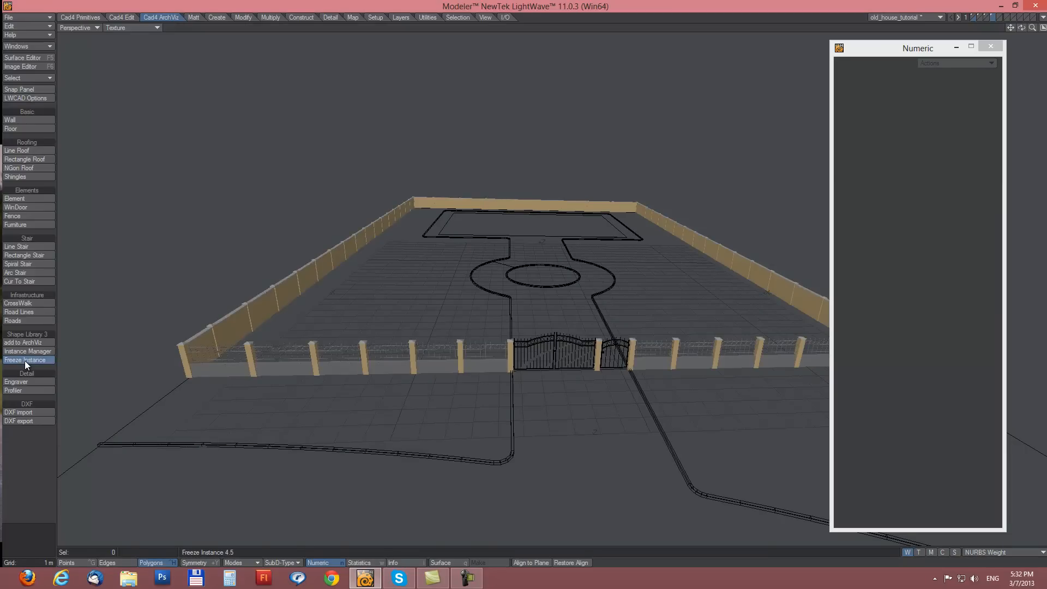
pyautogui.click(990, 46)
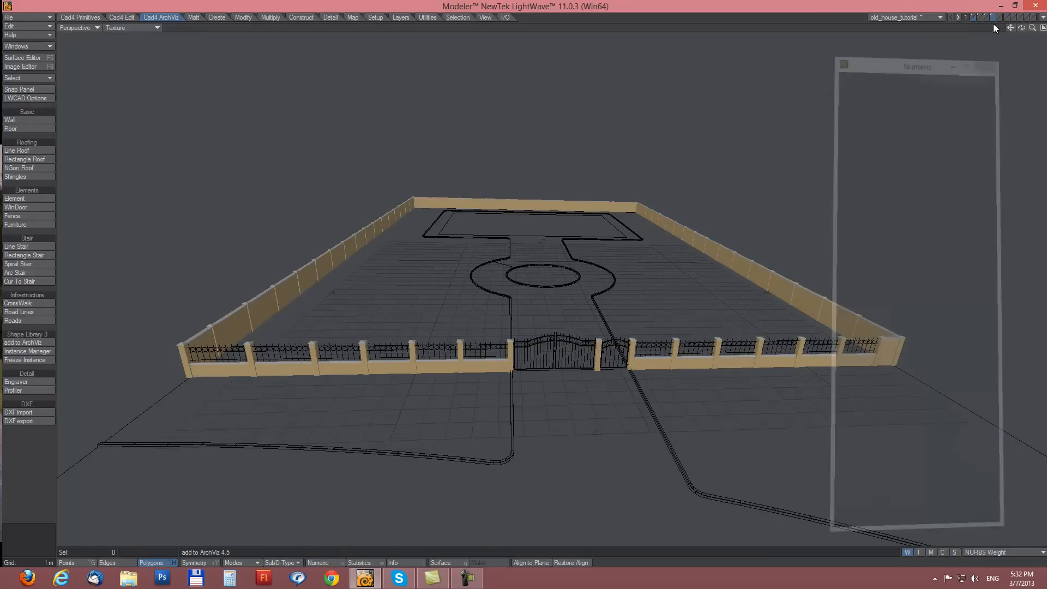
# Step: Show the house, lawn and road layers together with the fence and view the whole site from in front of the gate
pyautogui.keyDown('shift'); pyautogui.click(984, 16); pyautogui.keyUp('shift')
pyautogui.keyDown('shift'); pyautogui.click(976, 16); pyautogui.keyUp('shift')
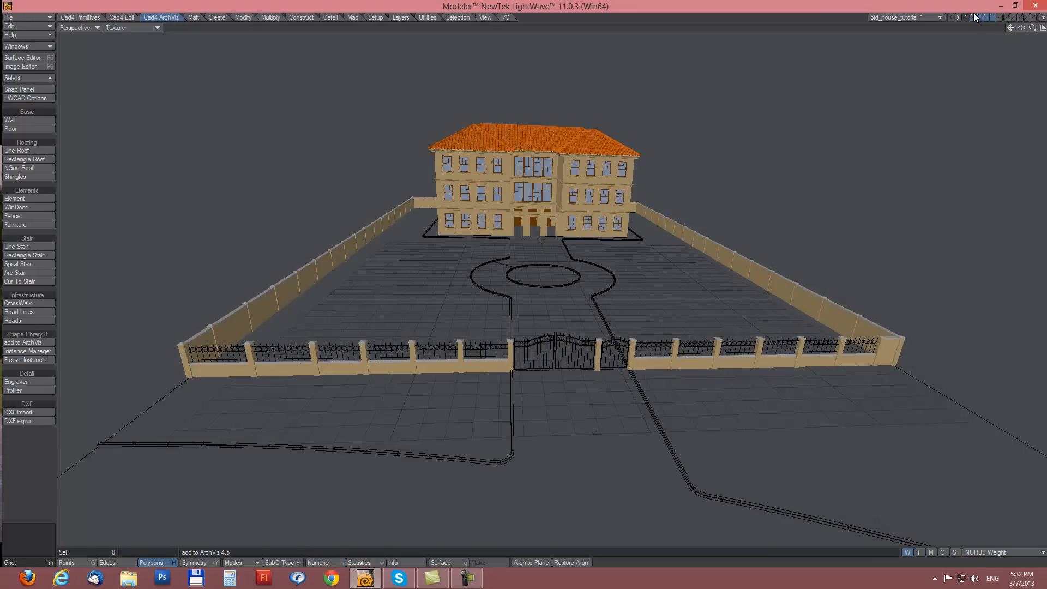
pyautogui.keyDown('shift'); pyautogui.click(971, 16); pyautogui.keyUp('shift')
pyautogui.keyDown('alt'); pyautogui.moveTo(700, 332); pyautogui.dragTo(534, 307); pyautogui.keyUp('alt')
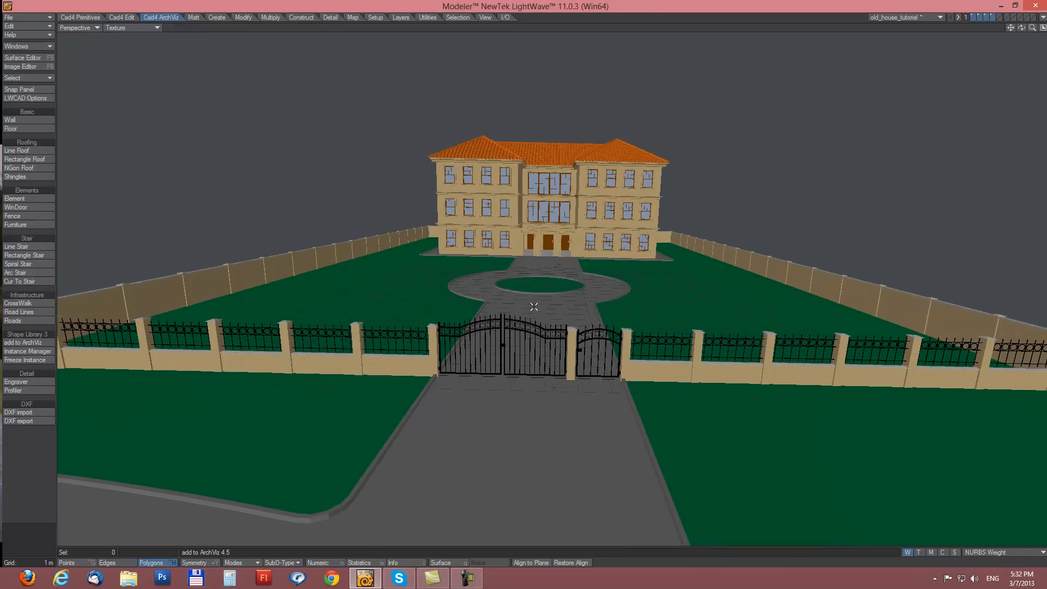